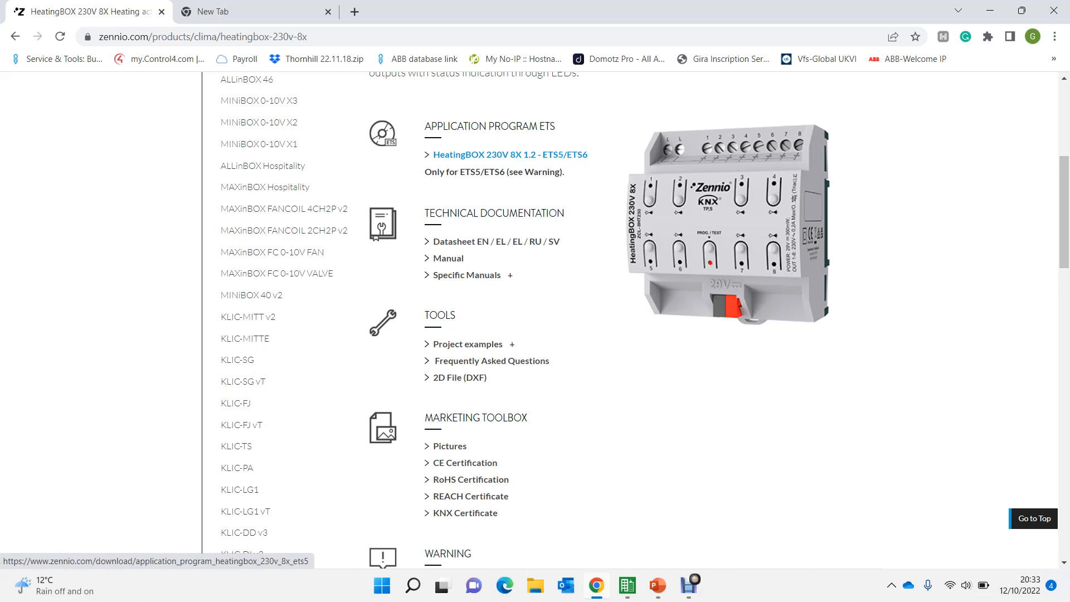
- Switch to the ETS5 window with the HeatingBOX 230V 8X project
key("alt+Tab")
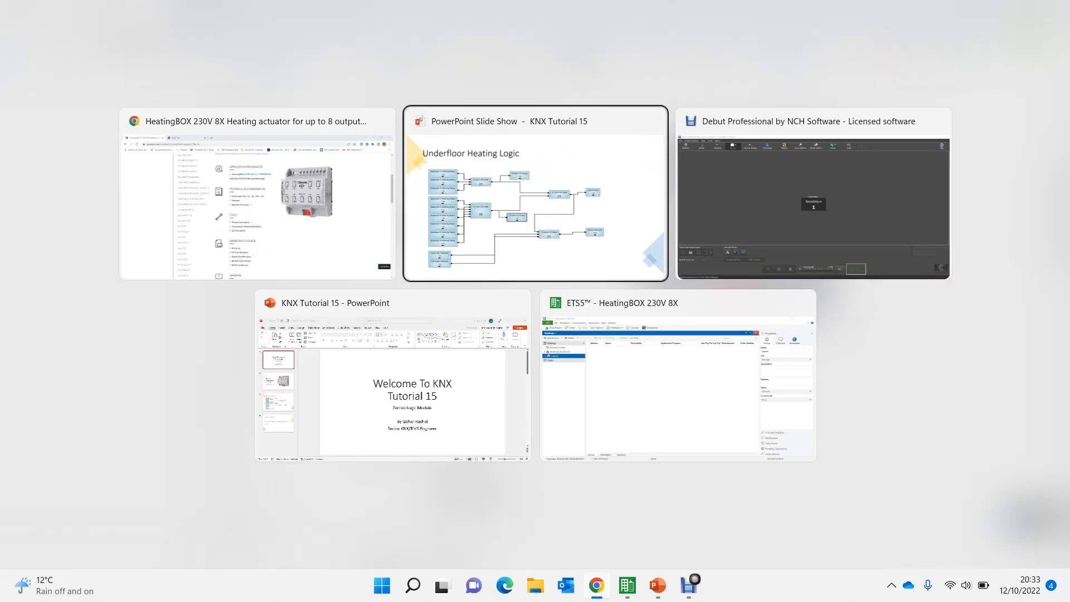
key("Tab")
key("Tab")
key("Tab")
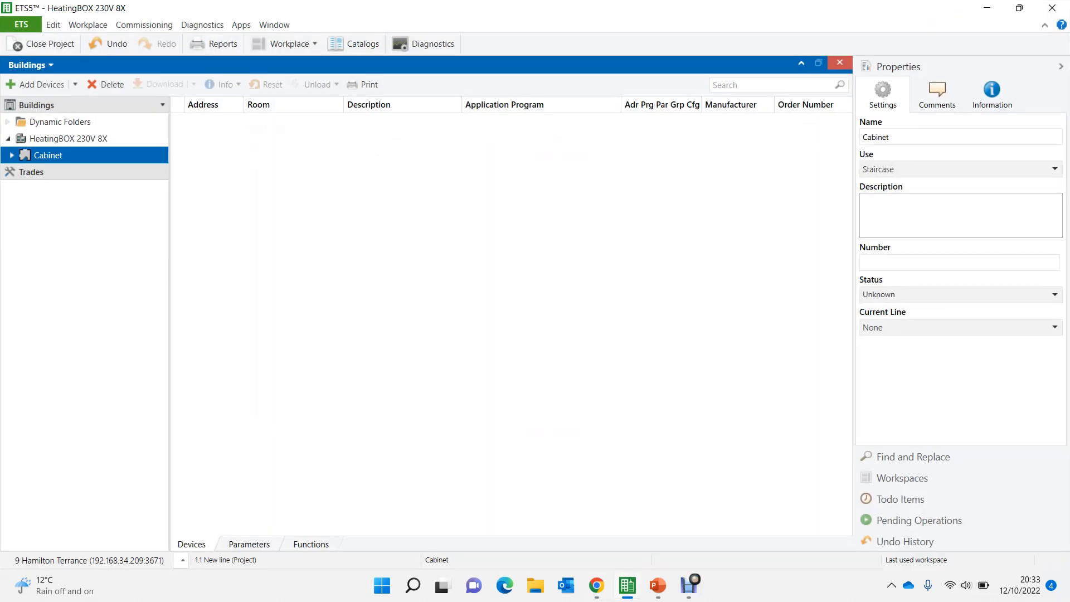
- Search the product catalog for heatingbox
left_click(354, 45)
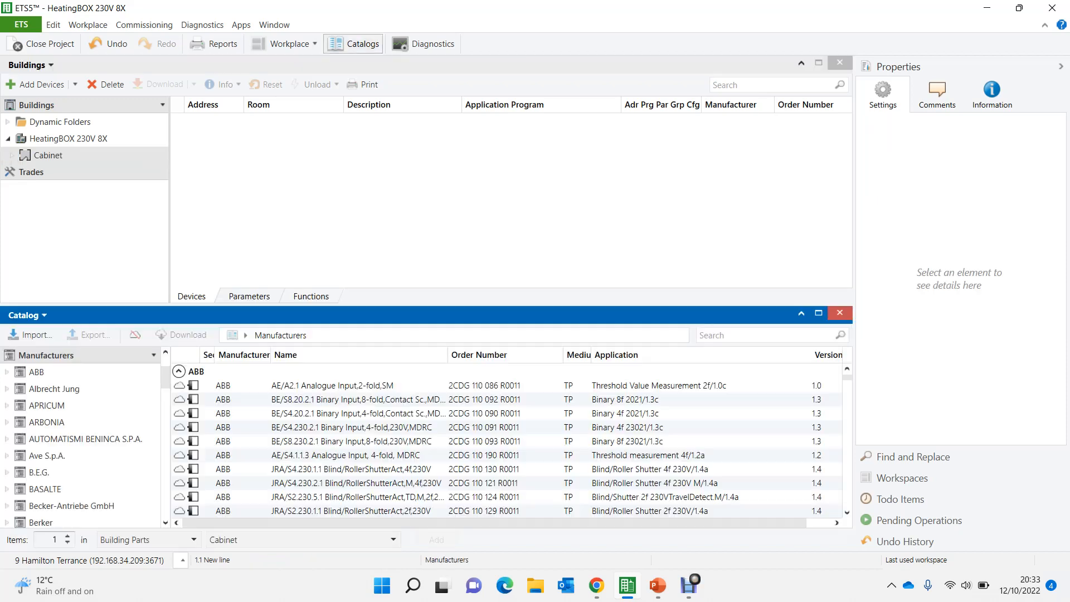
left_click(764, 336)
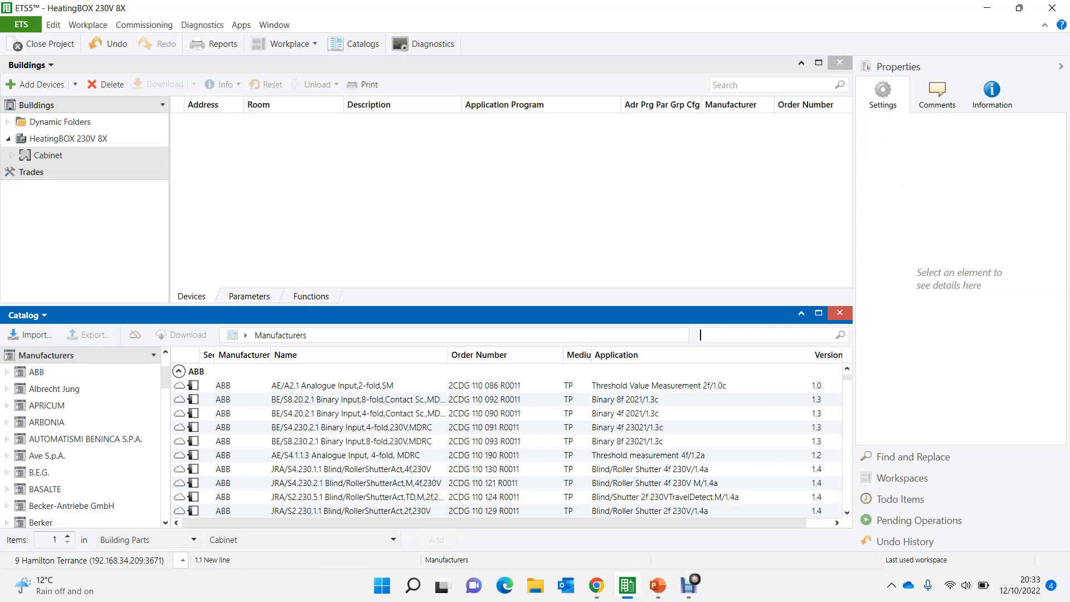
type("hea")
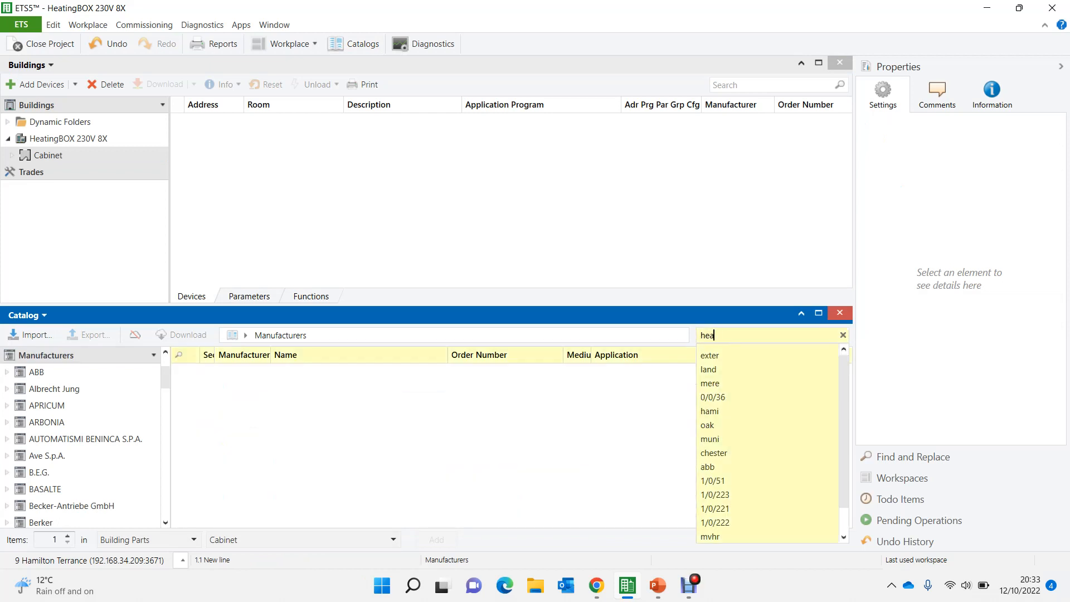
type("tingbox")
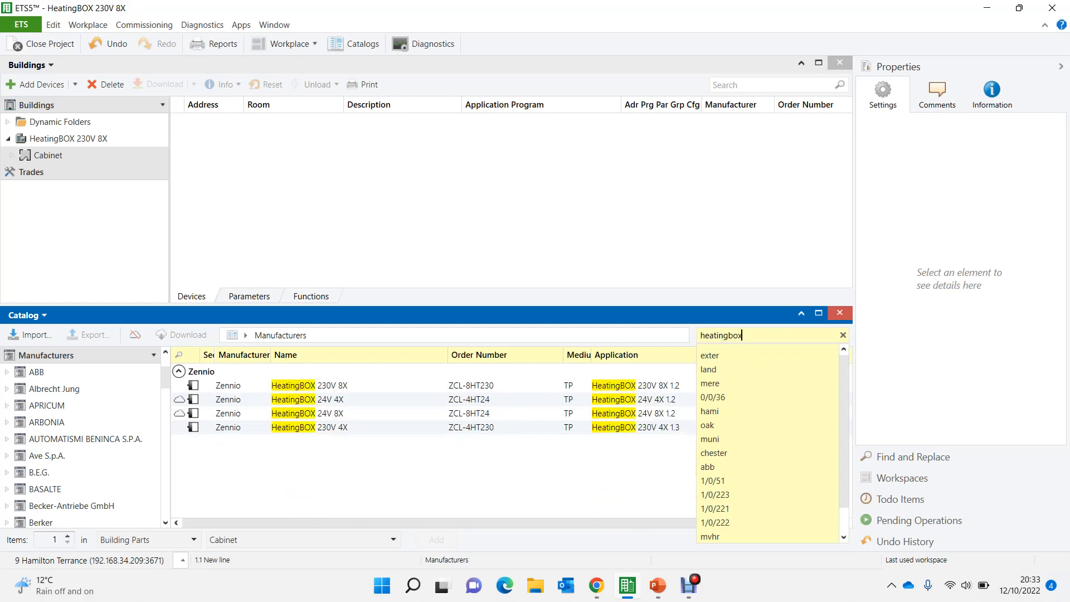
key("Return")
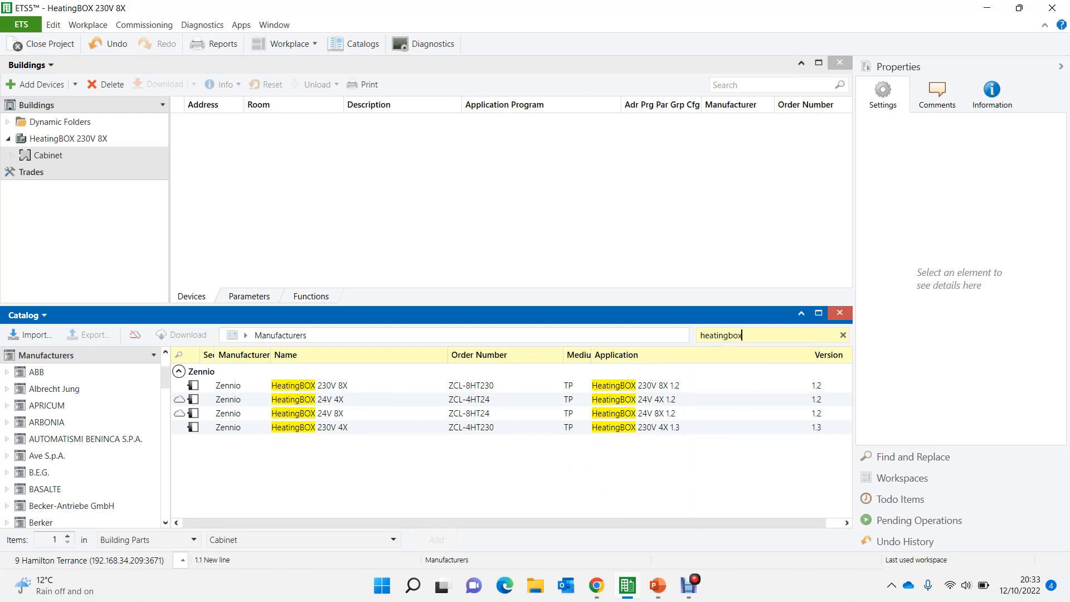
- Add the Zennio HeatingBOX 230V 8X (ZCL-8HT230) from the catalog to the Cabinet building part and close the catalog
left_click(332, 386)
left_click_drag(332, 386, 304, 183)
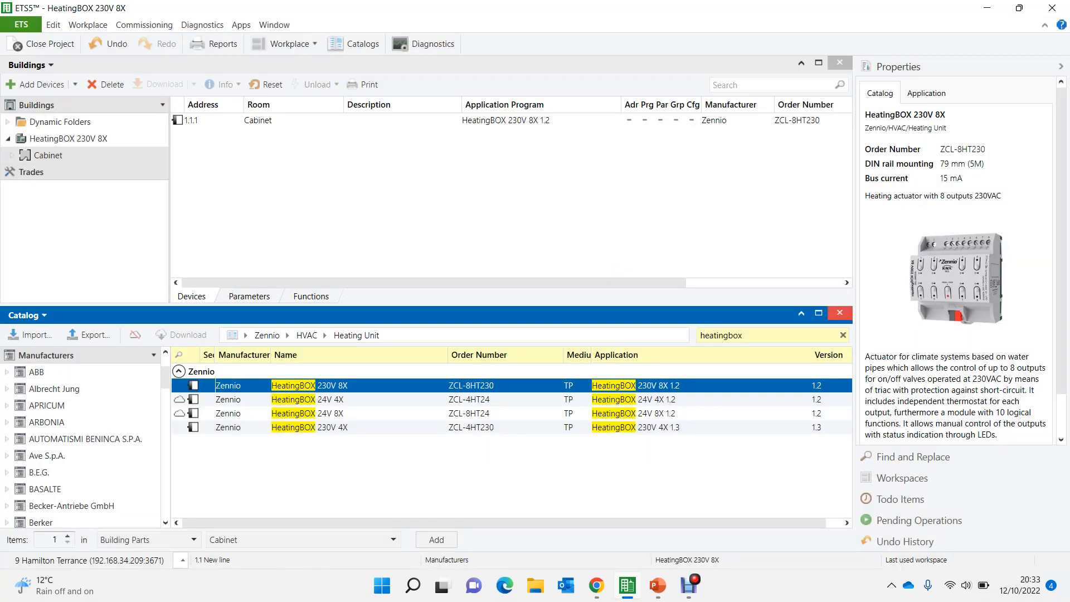
left_click(840, 314)
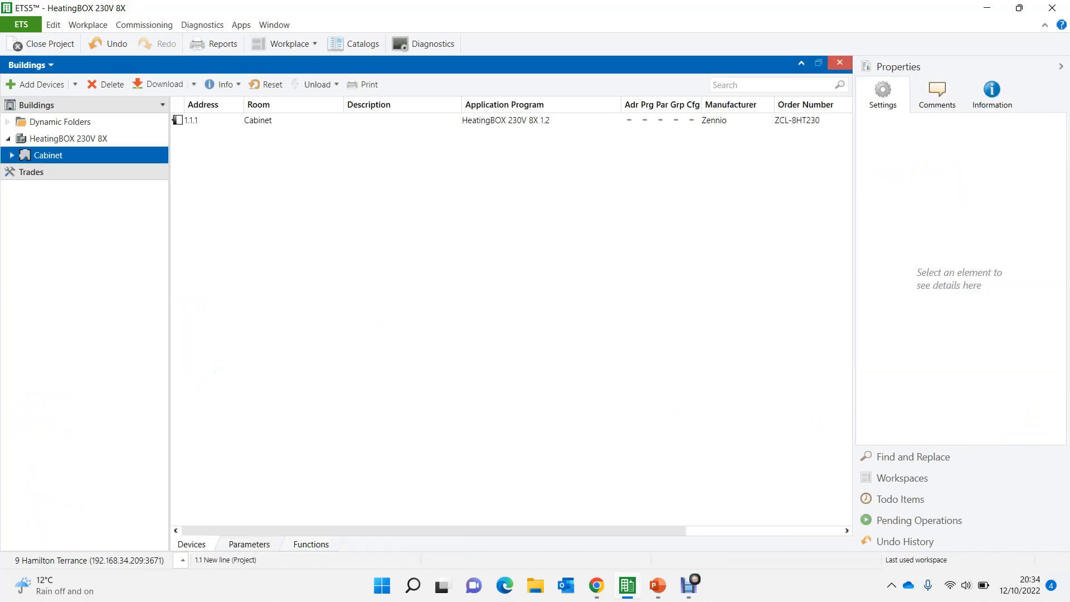
- Move the HeatingBOX 230V 8X device into the cabinet nested under the Cabinet building part
left_click(11, 155)
left_click(87, 189)
left_click_drag(88, 189, 56, 172)
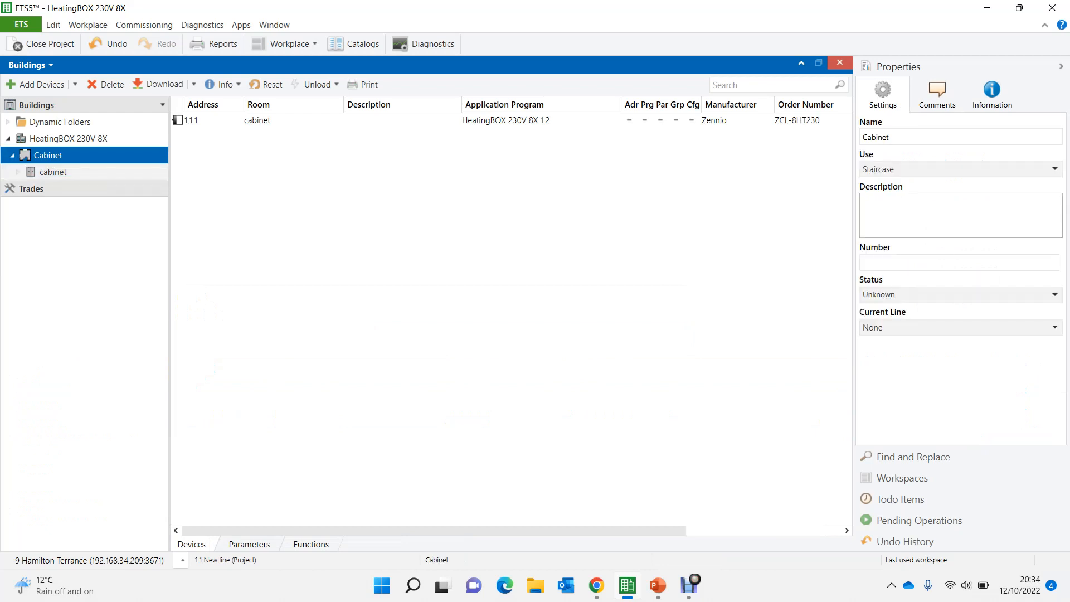
- Open the general parameters of the HeatingBOX 230V 8X device in the nested cabinet and collapse the building tree
left_click(18, 172)
left_click(88, 189)
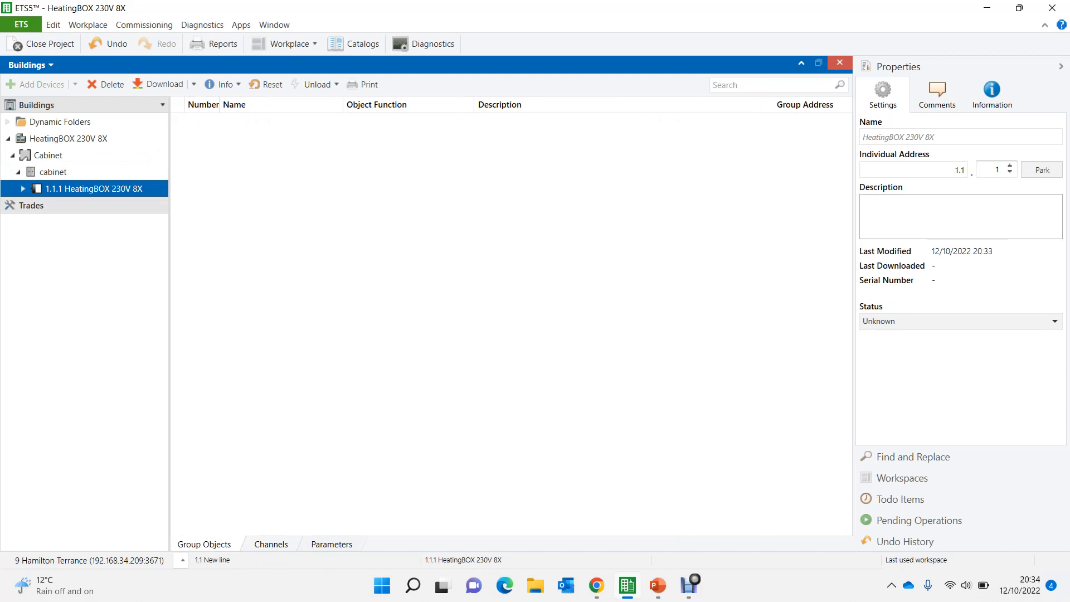
left_click(332, 545)
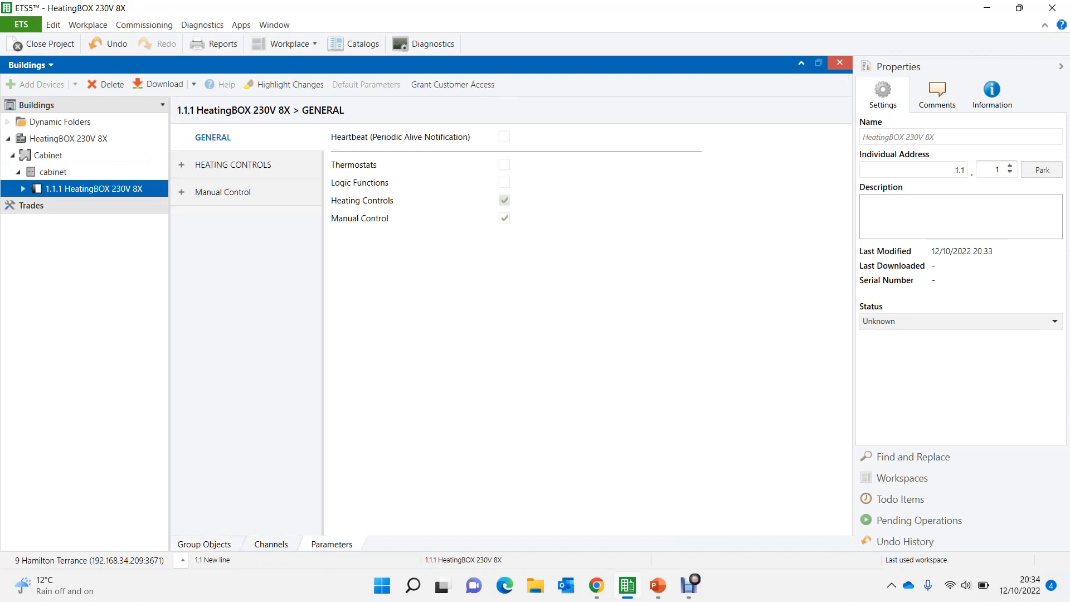
left_click(169, 325)
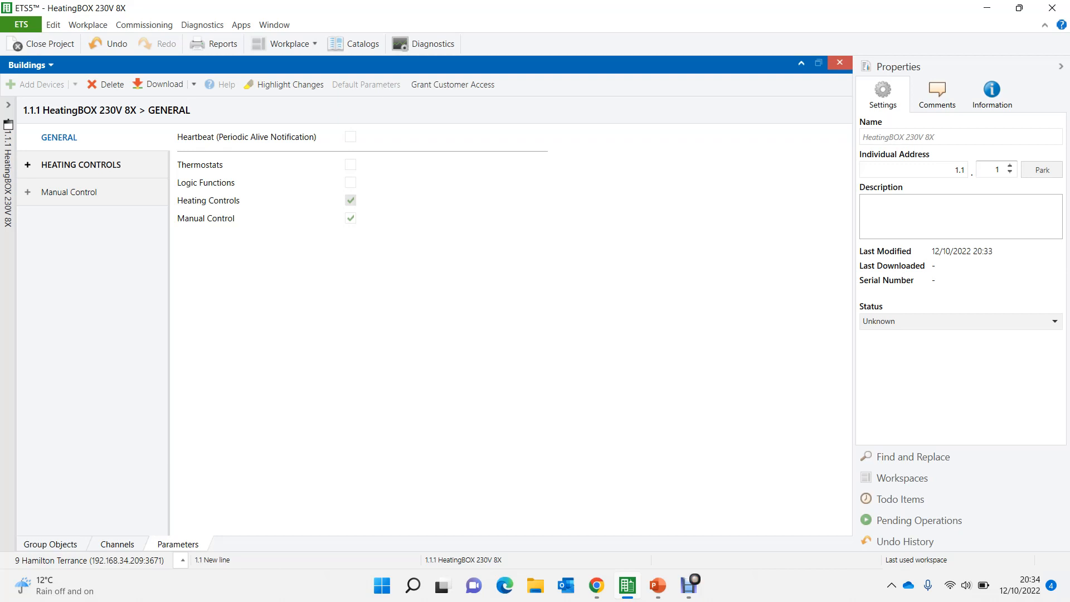
- Enable heating Output 1 and review the Manual Control options and the Heating Output 1 configuration
left_click(81, 165)
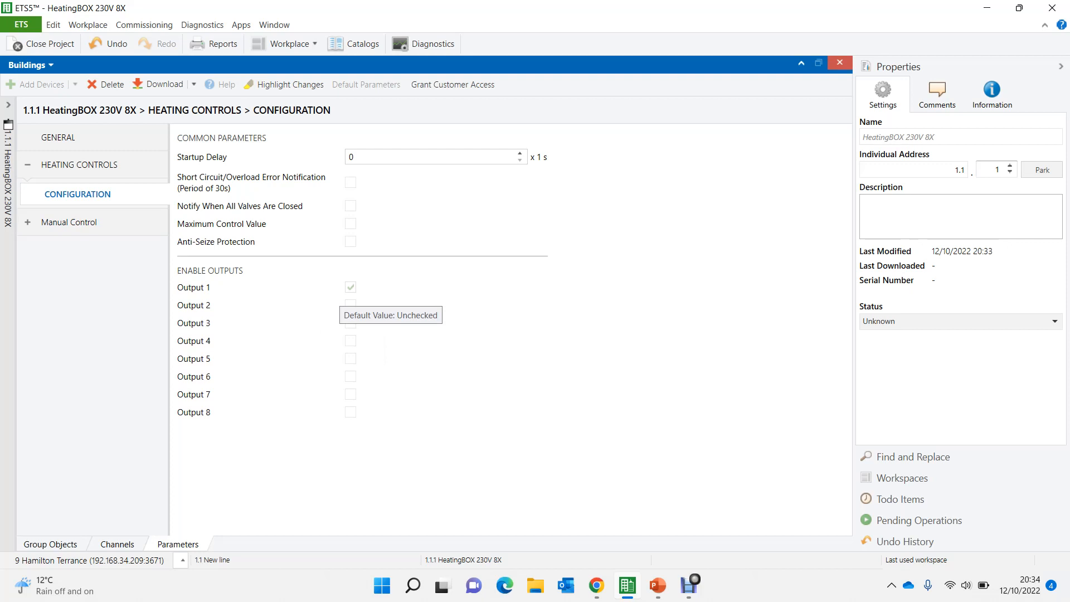
left_click(351, 287)
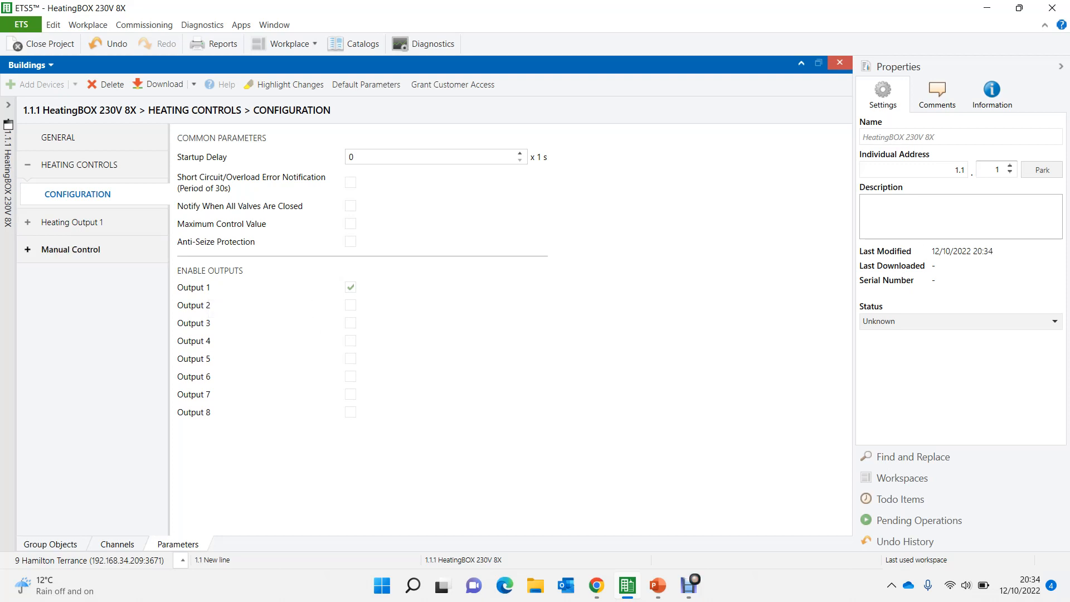
left_click(71, 249)
left_click(71, 280)
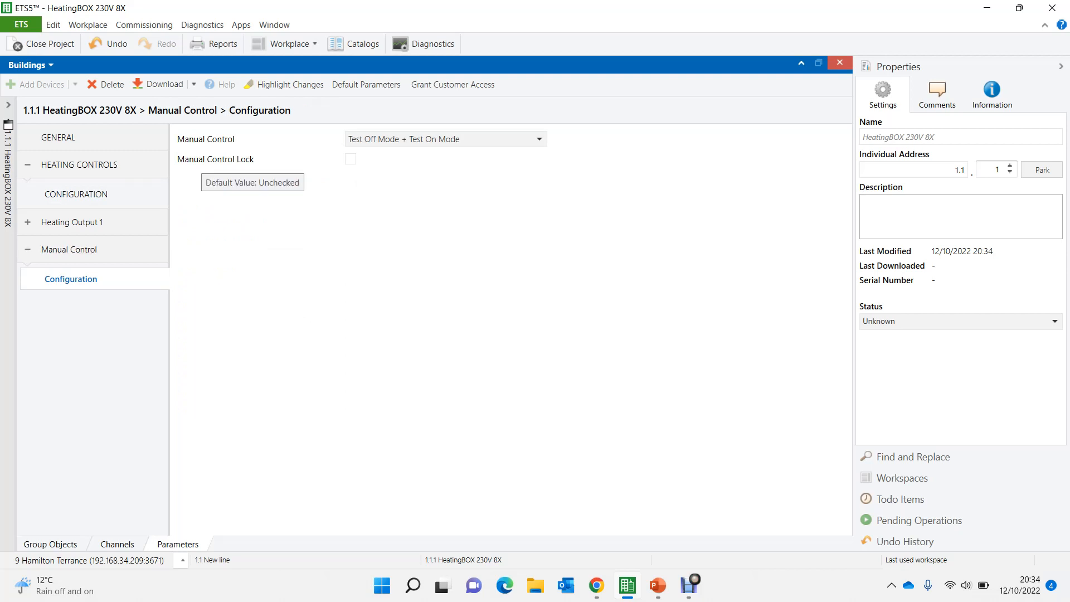
left_click(351, 159)
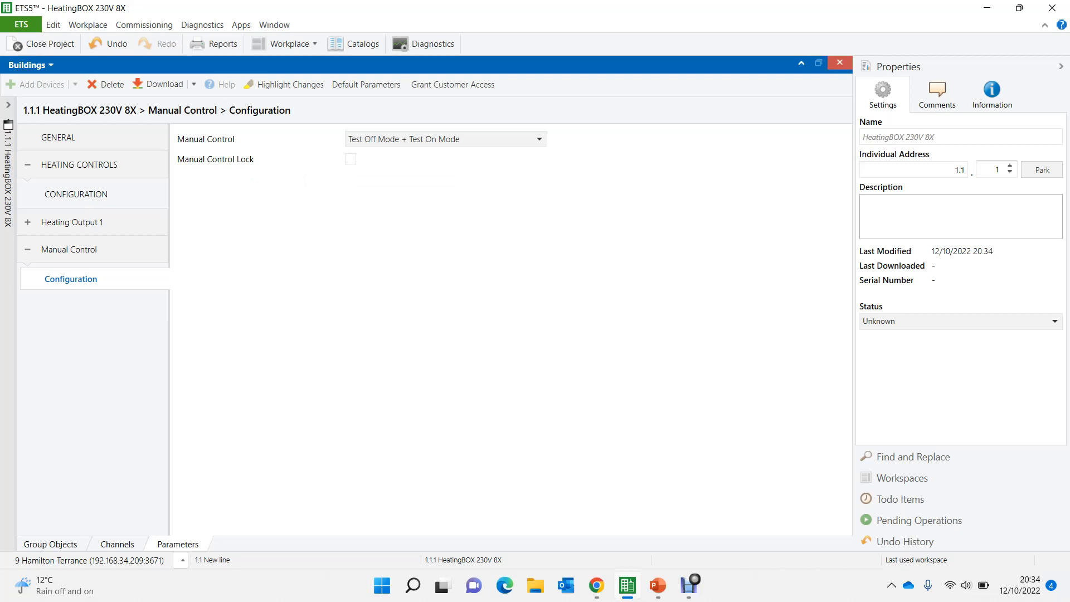
left_click(73, 223)
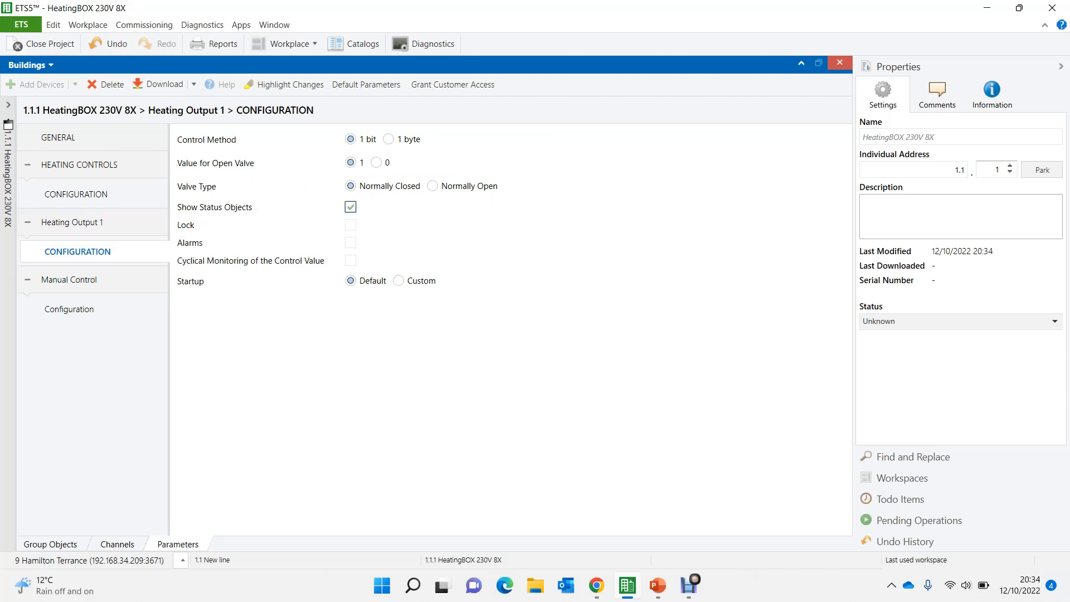
- Examine the device's 1-bit control value and status group objects for Output 1
left_click(51, 545)
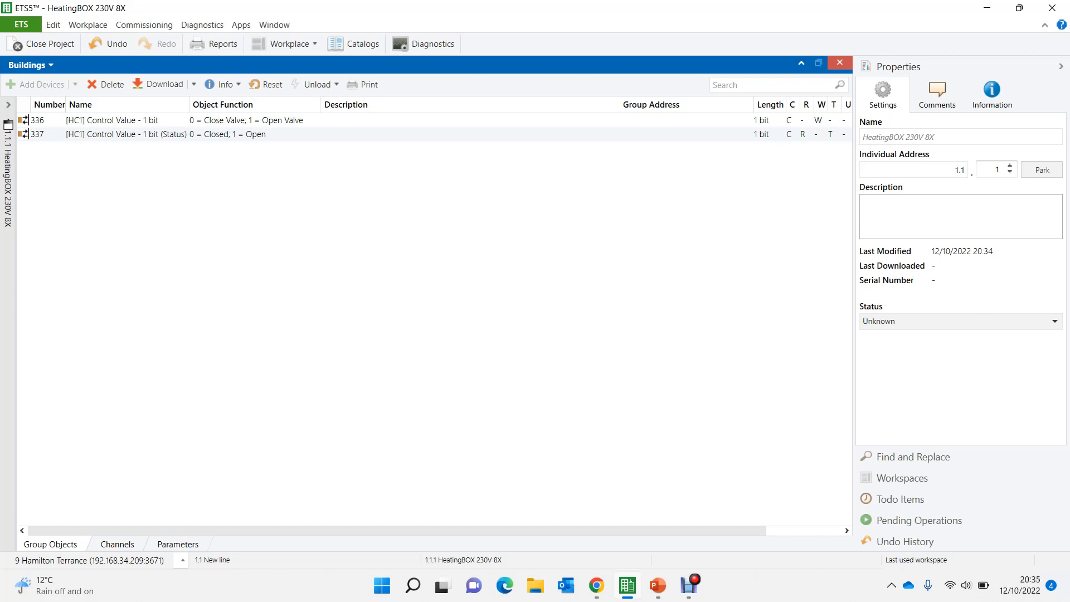
left_click(228, 134)
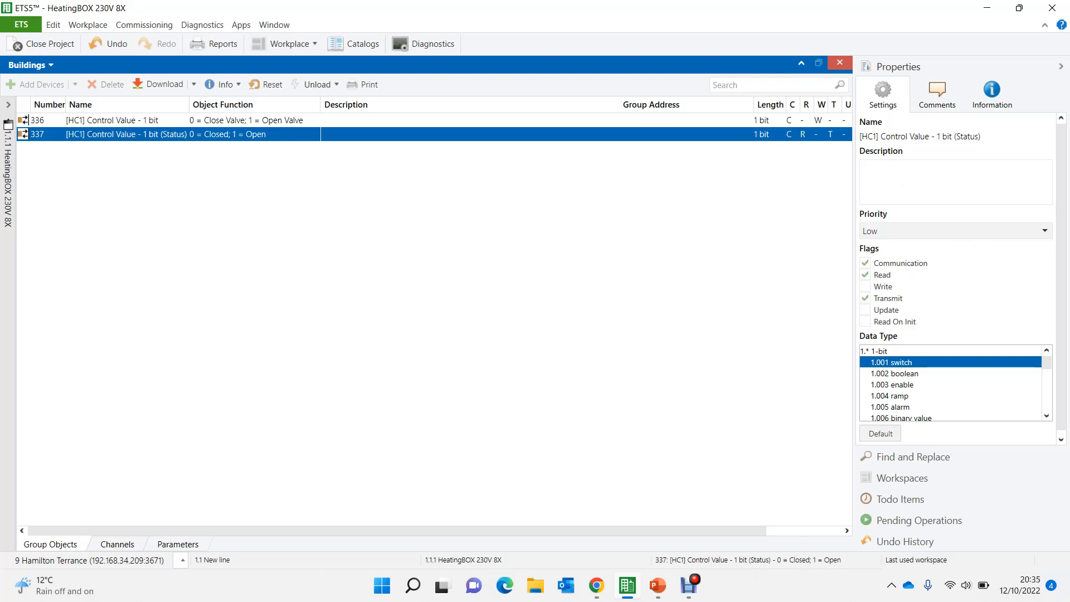
left_click(227, 120)
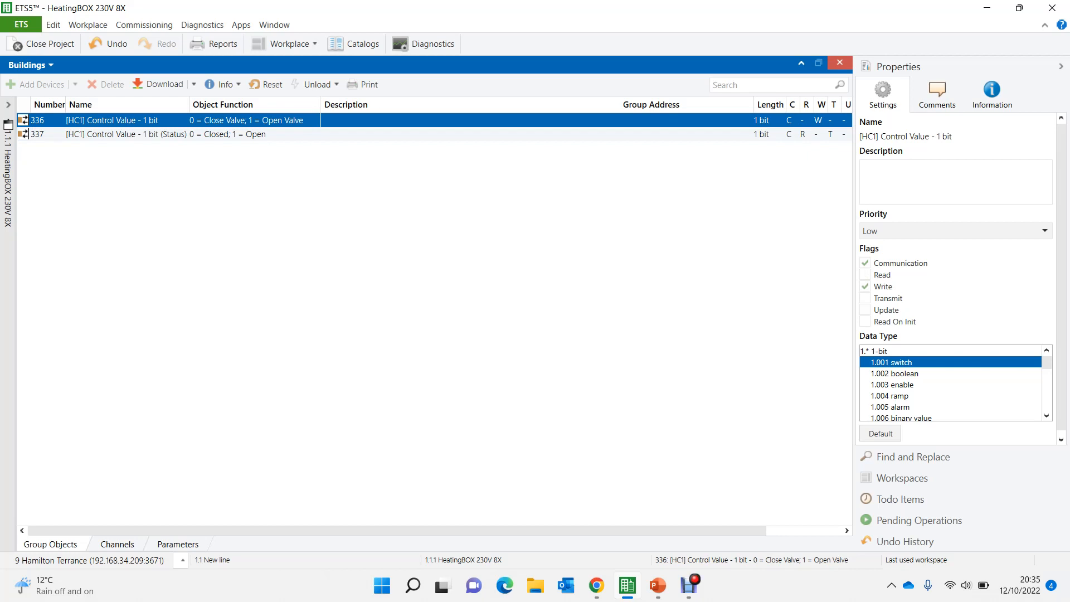
left_click(126, 134)
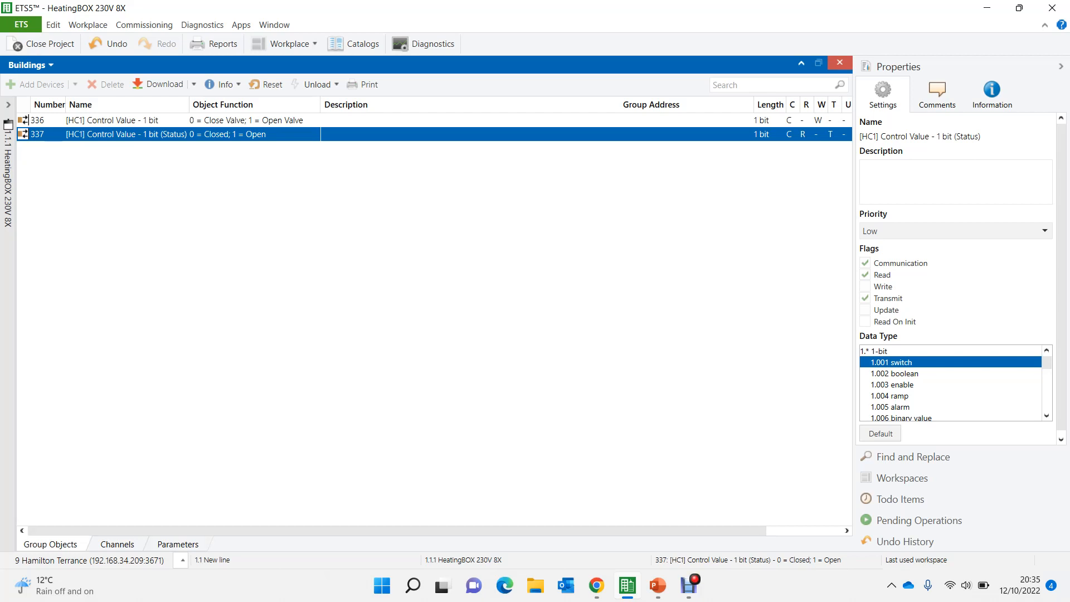
- Disable Manual Control and enable Logic Functions in the device's general parameters
left_click(178, 544)
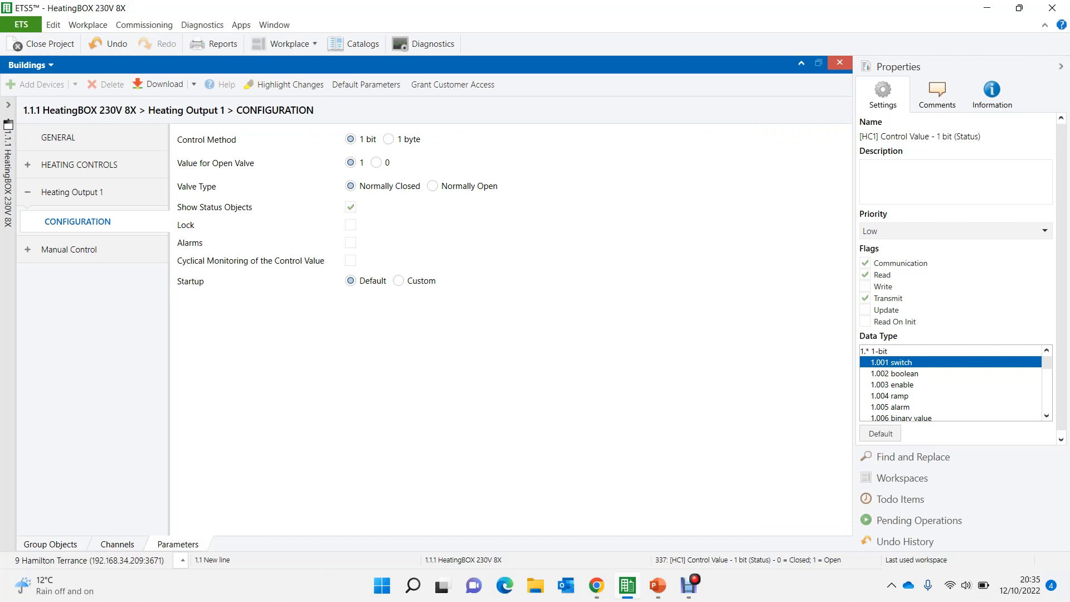
left_click(59, 137)
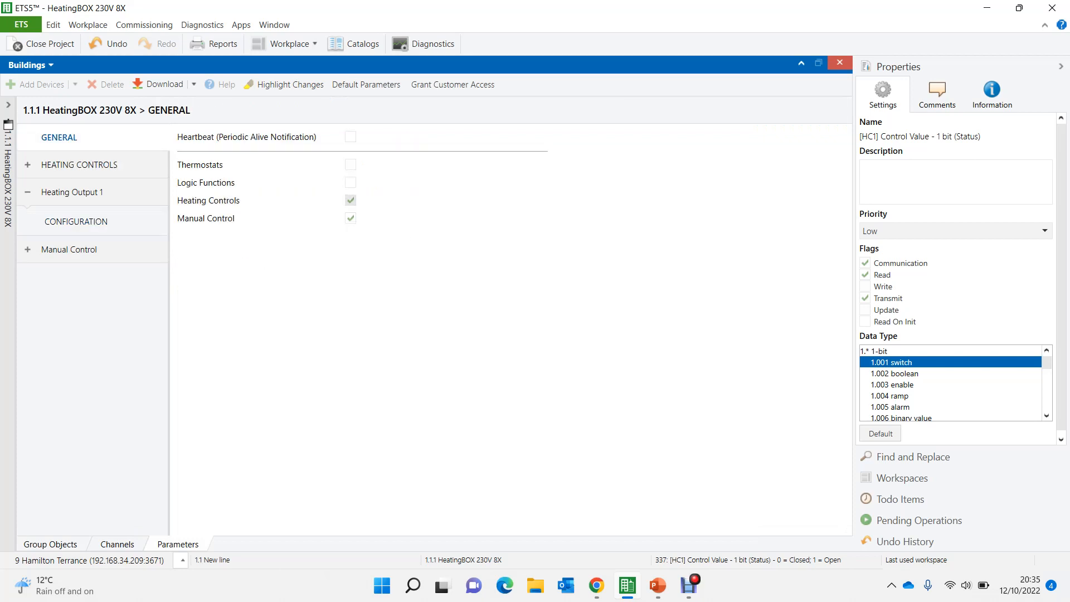
left_click(351, 218)
left_click(350, 182)
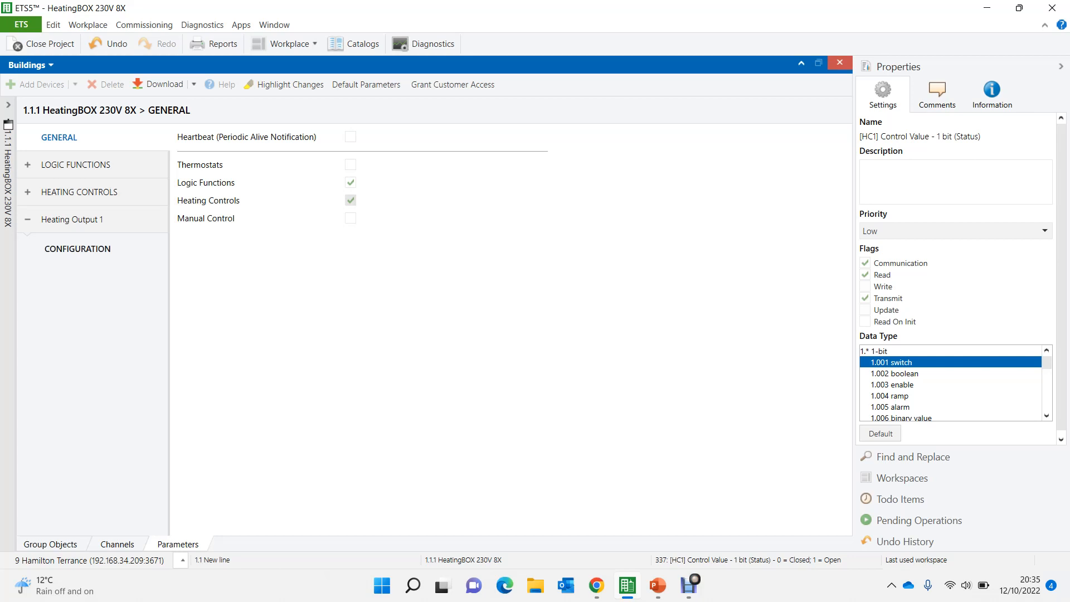
- Disable Output 1 in the heating controls configuration
left_click(76, 249)
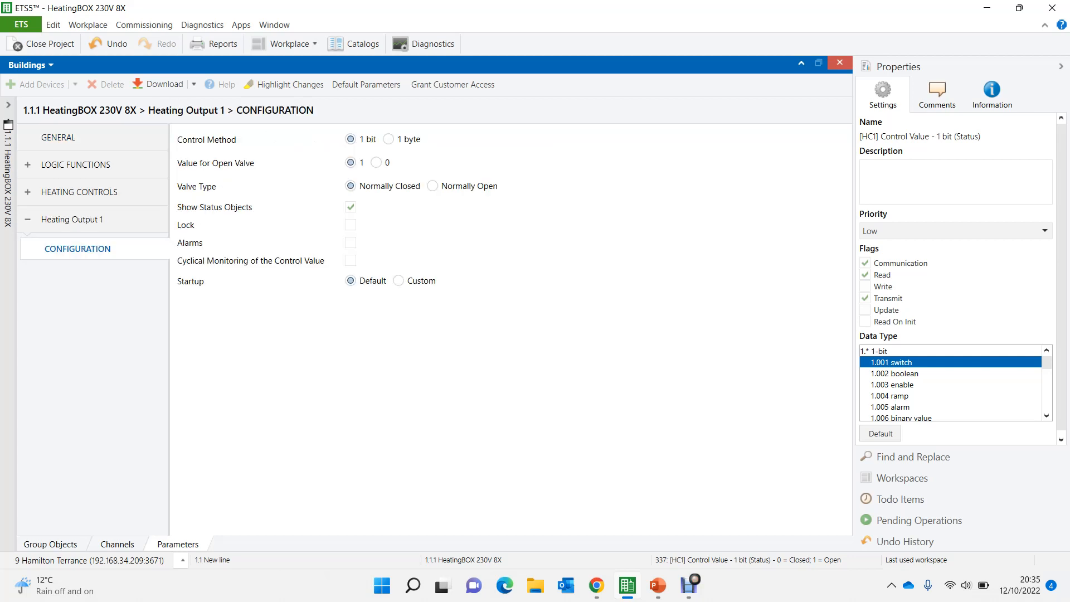
left_click(81, 192)
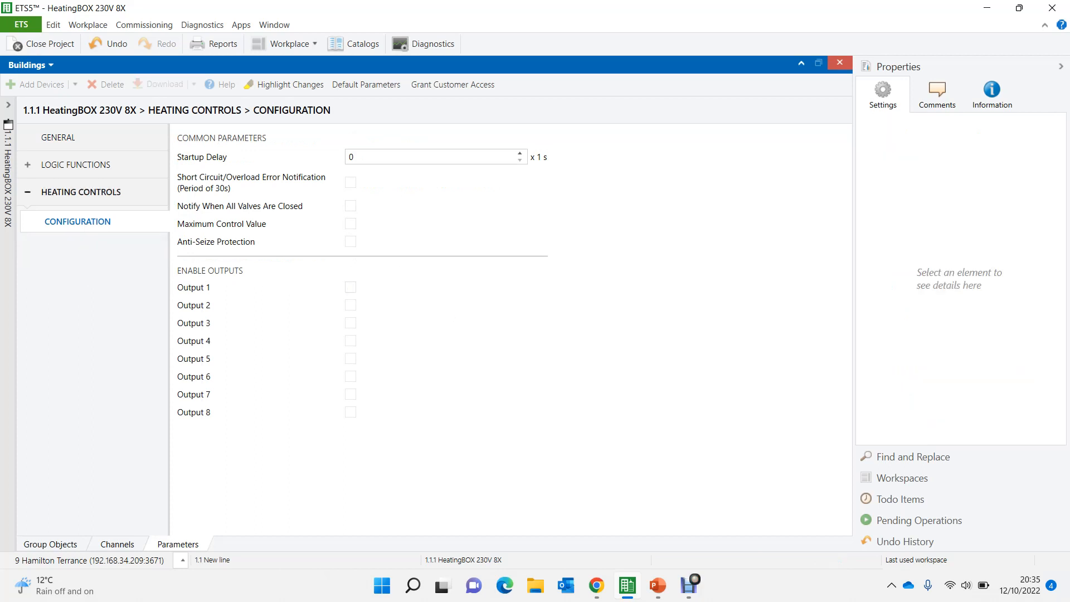
- Open the logic functions configuration of the HeatingBOX device
left_click(76, 165)
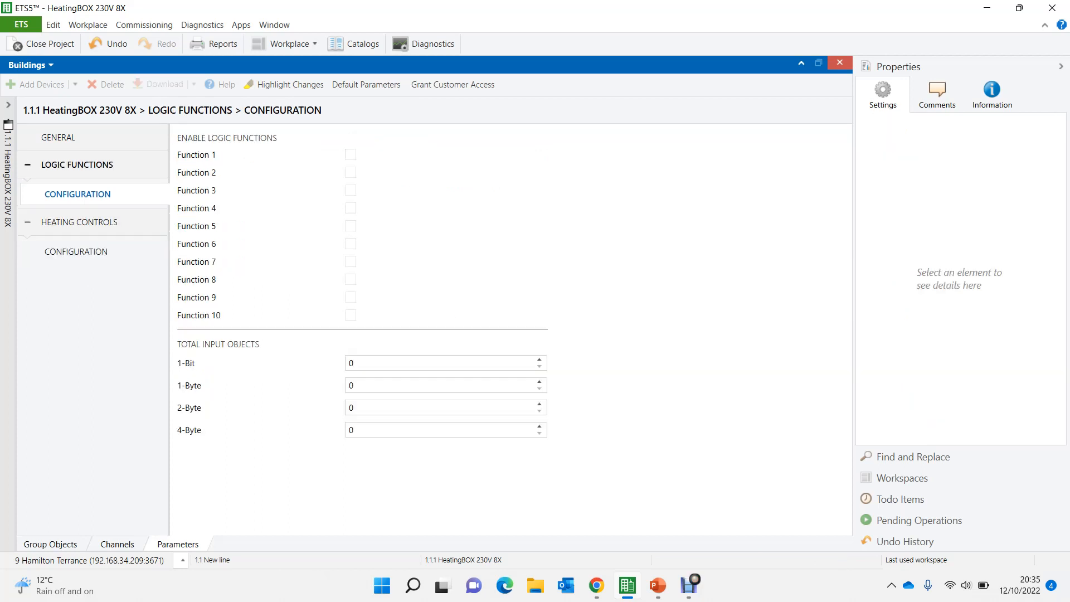
left_click(59, 137)
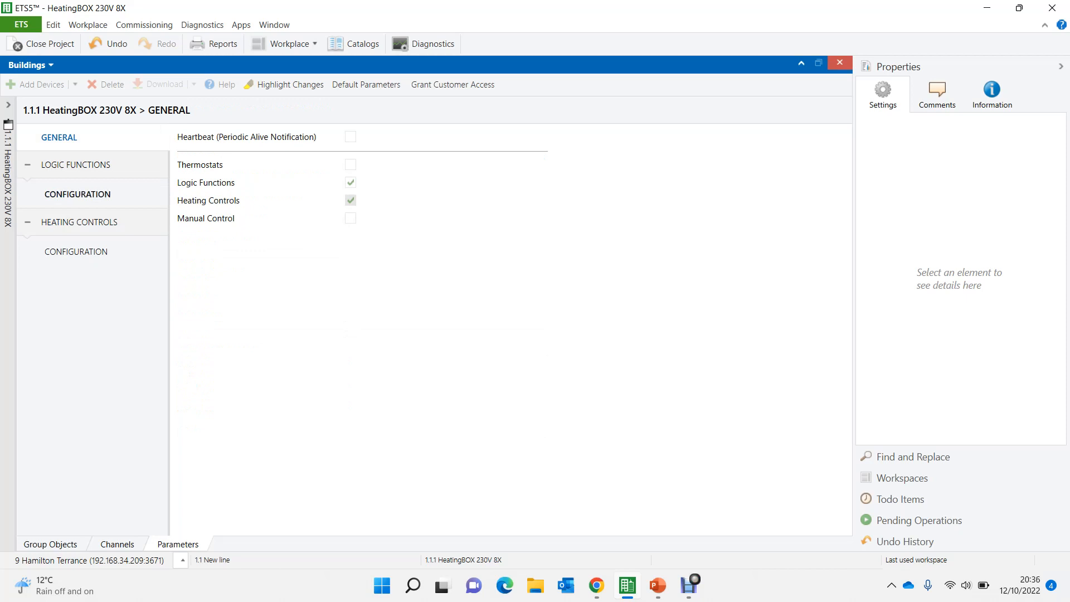
left_click(77, 194)
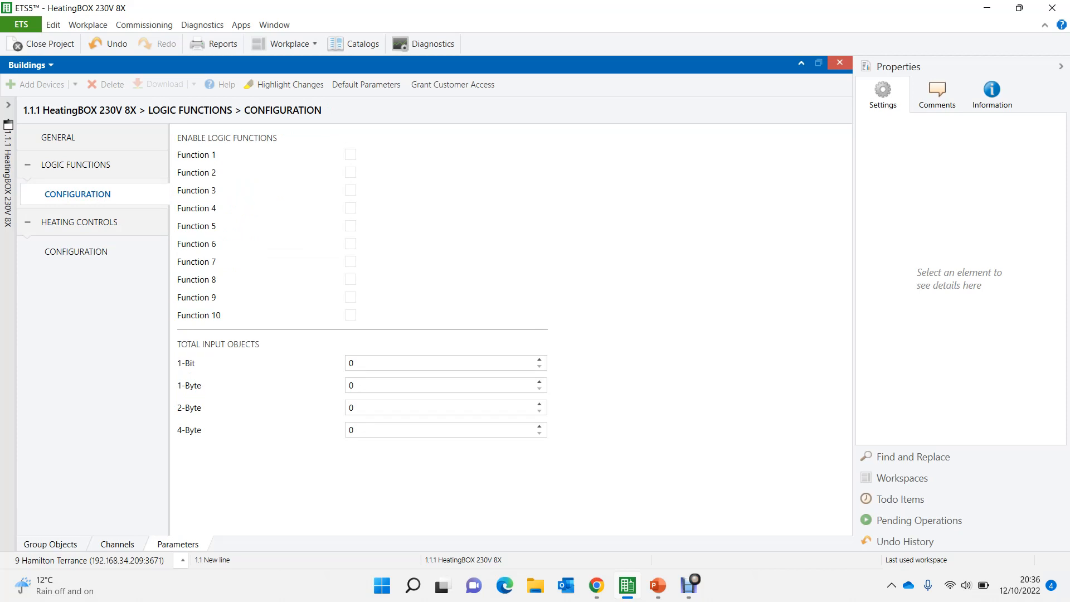
- Switch to the PowerPoint slide show, examine the Underfloor Heating Logic diagram, and return to ETS5
mouse_move(657, 586)
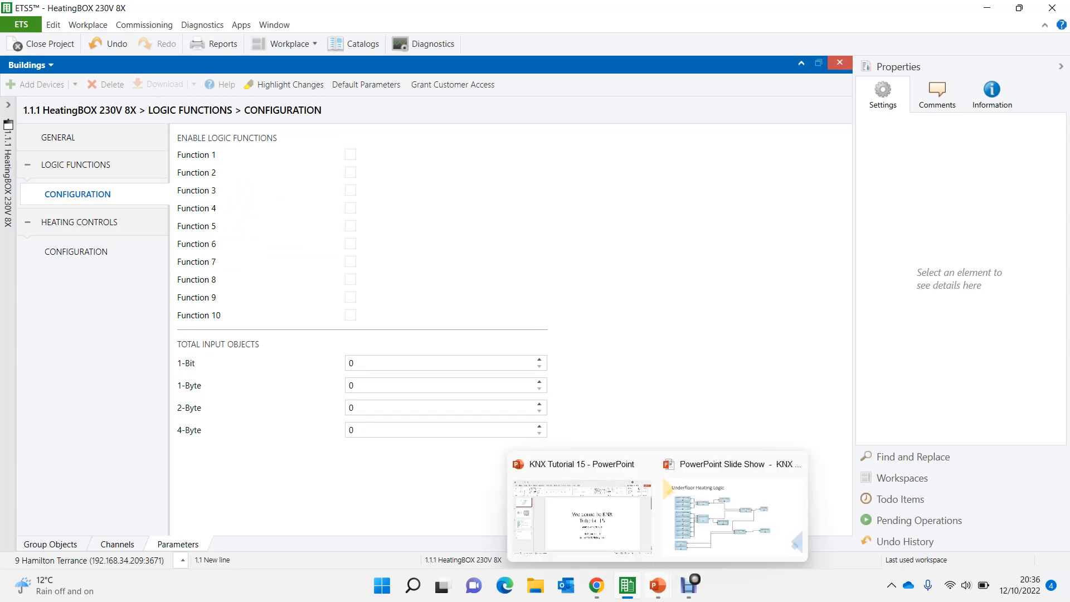
left_click(730, 513)
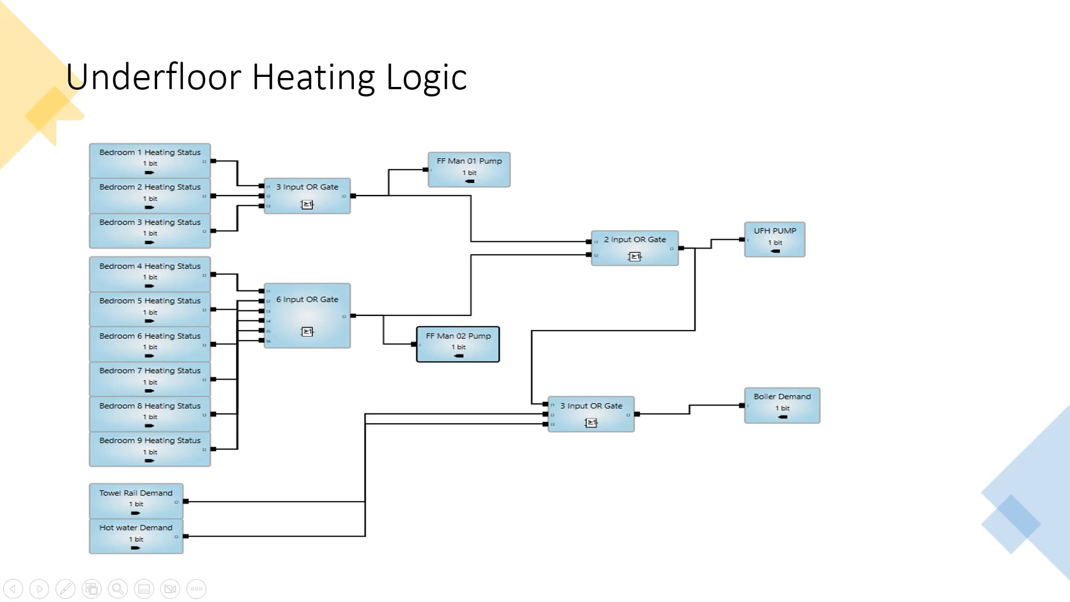
key("alt+Tab")
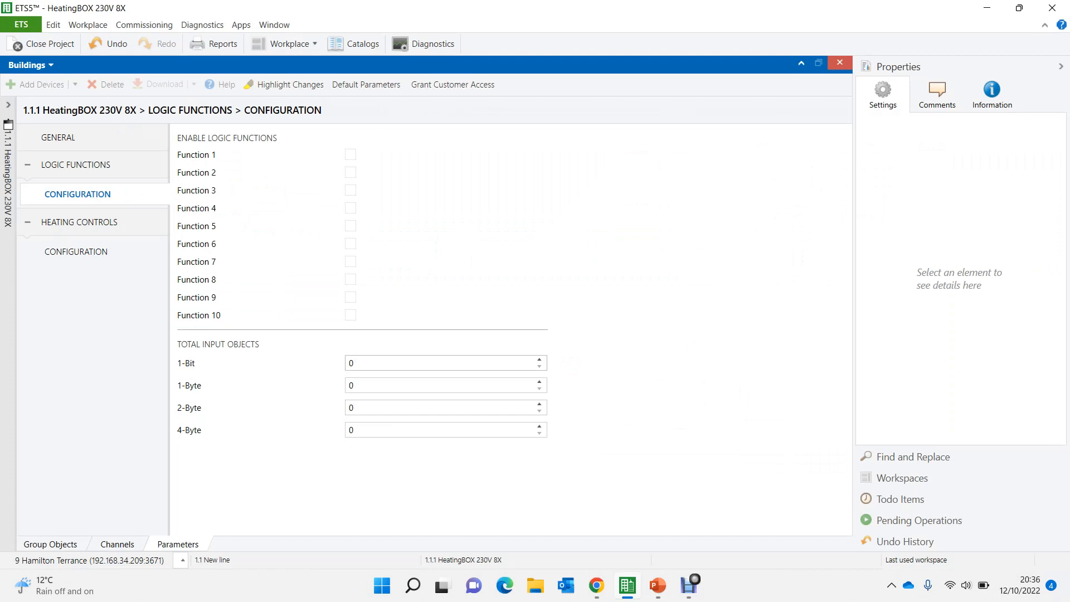
- Set the number of 1-bit input objects to 3 and enable logic Function 1
left_click(385, 363)
type("3")
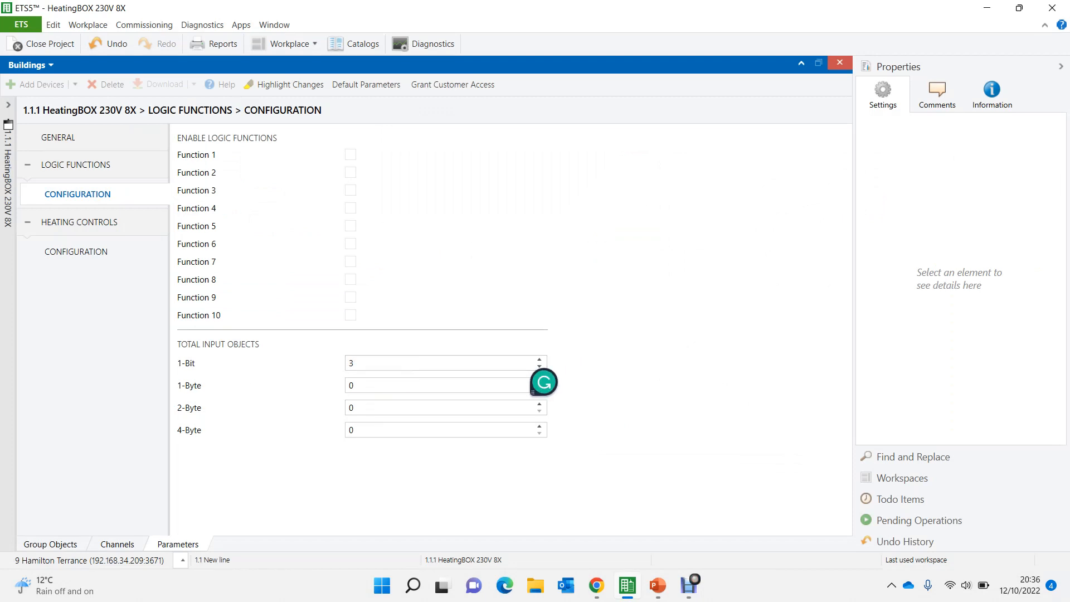
key("Return")
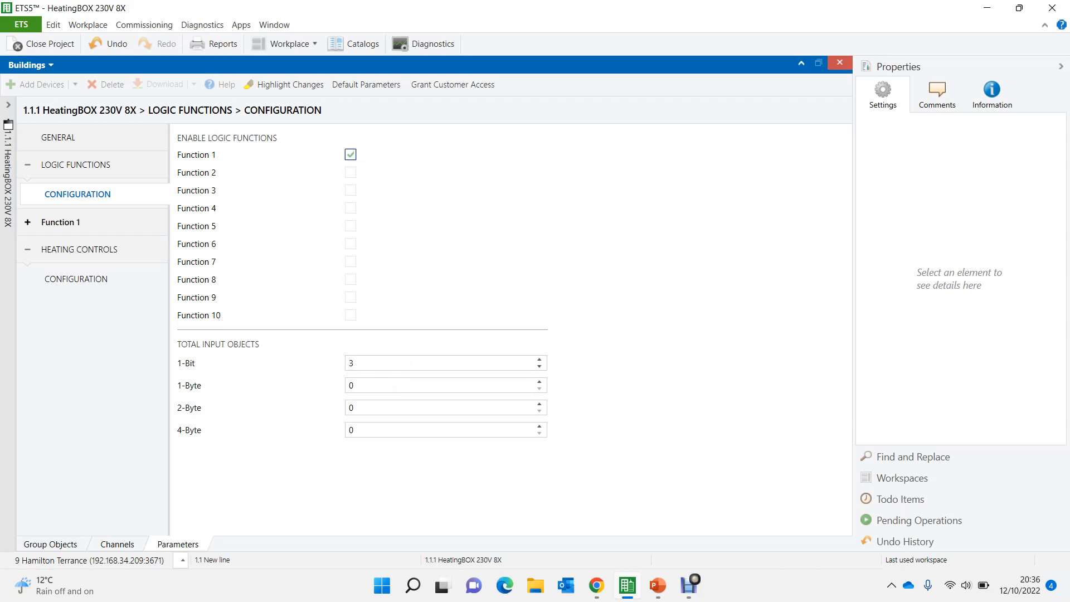
- Set Triggers 1, 2 and 3 of Function 1 to [LF] (1-Bit) Data Entry 1, 2 and 3 respectively
left_click(61, 222)
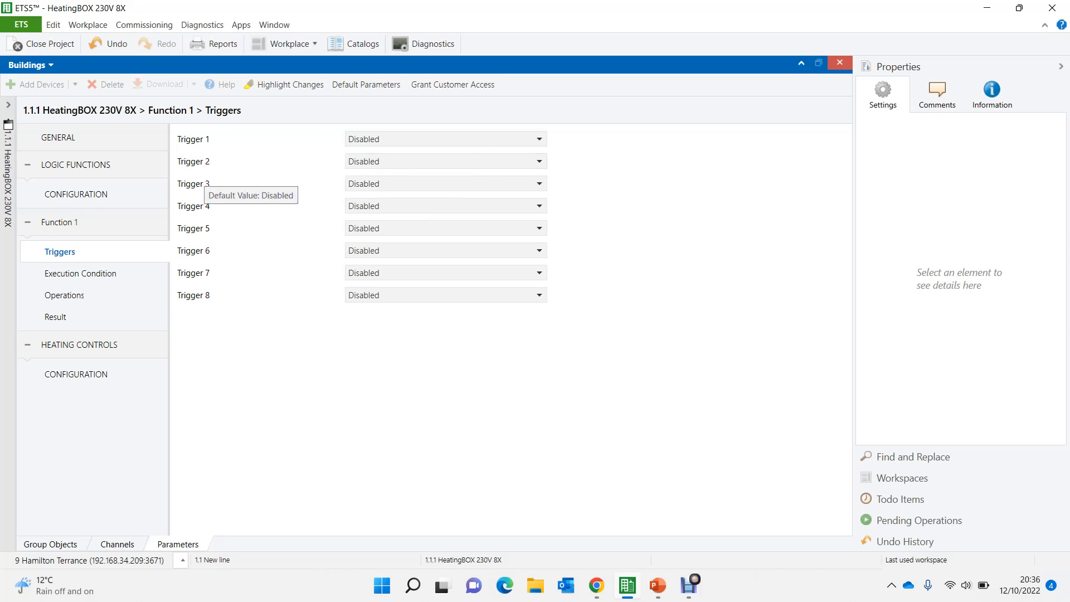
left_click(390, 139)
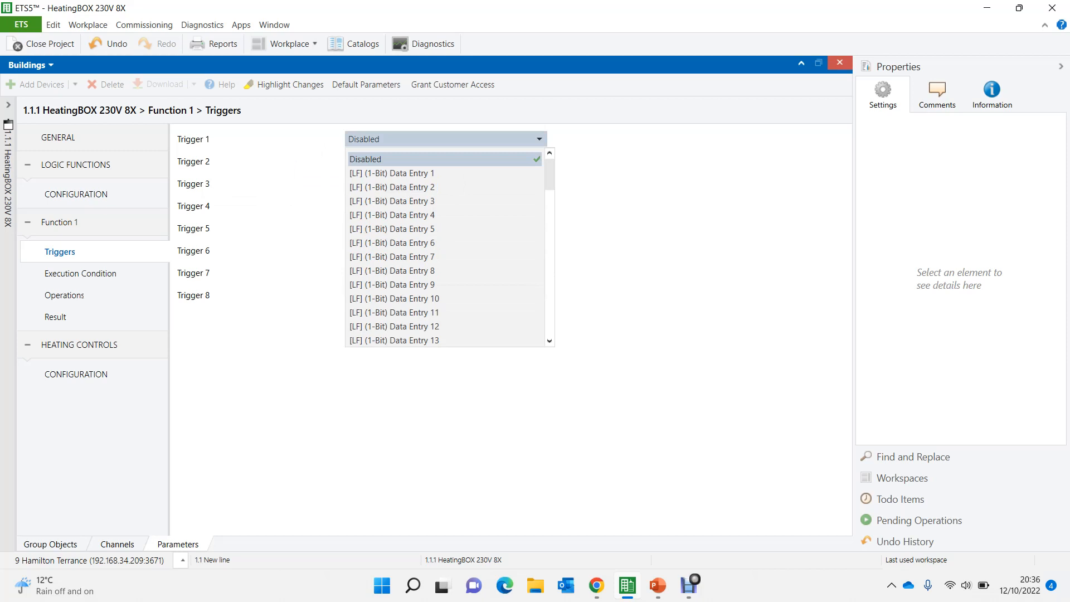
left_click(385, 169)
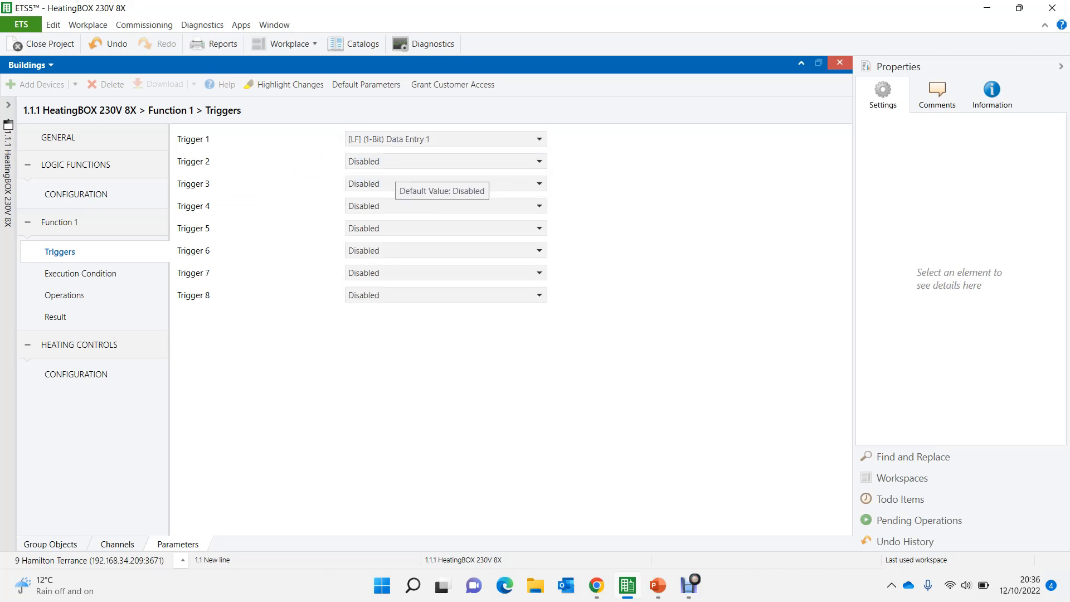
left_click(390, 162)
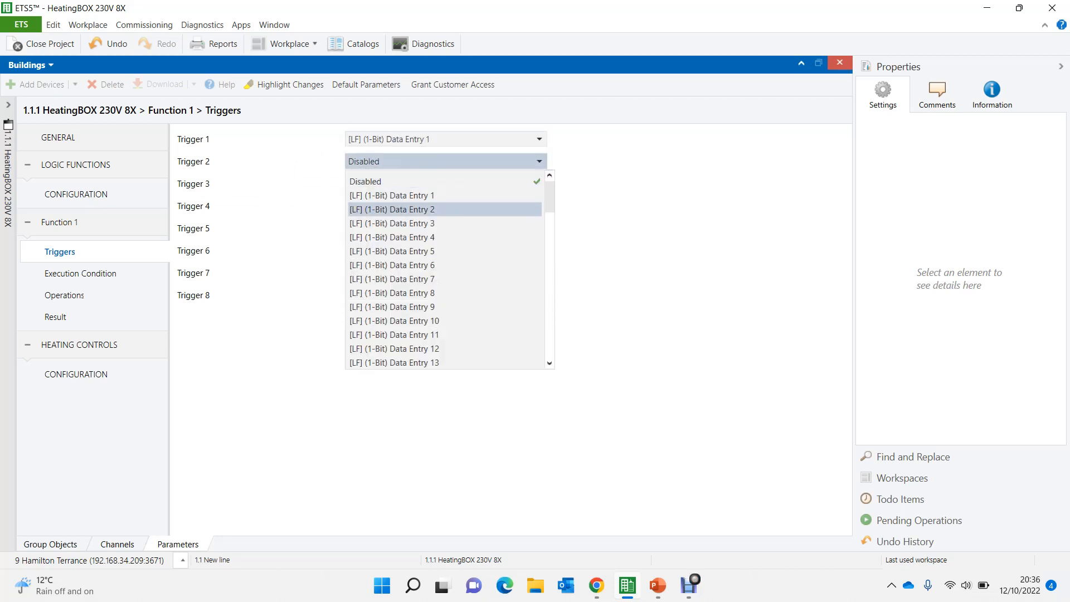
left_click(393, 209)
left_click(423, 184)
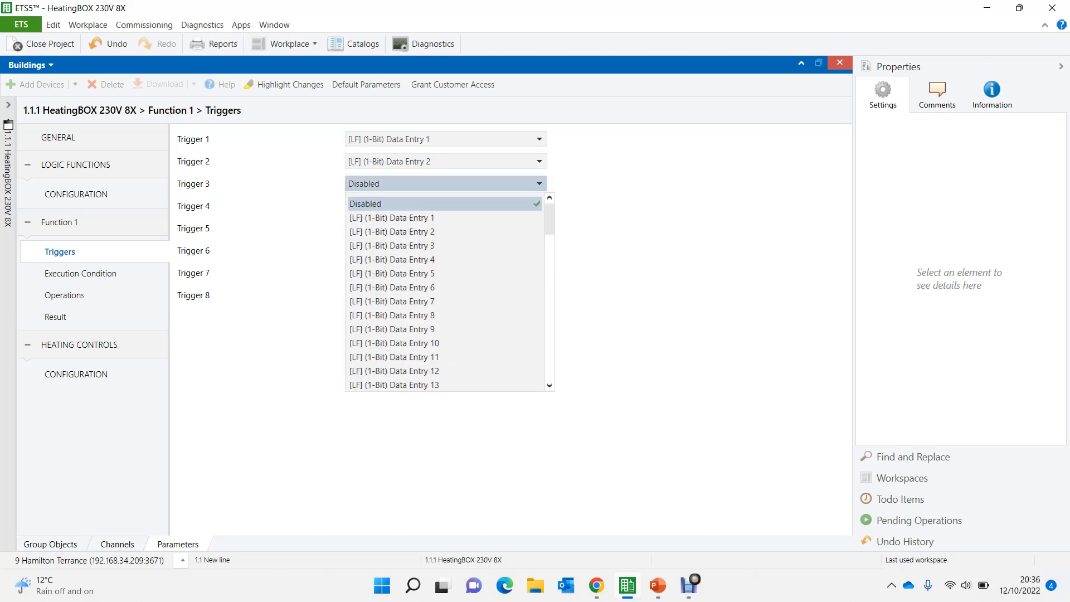
left_click(390, 245)
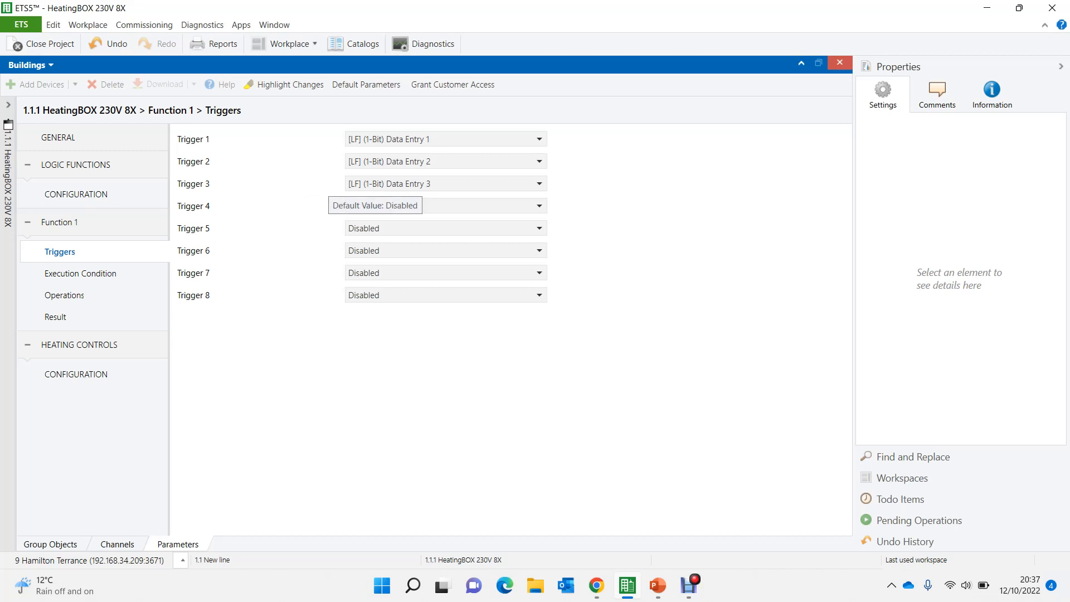
- Set Trigger 3 of Function 1 to Disabled
left_click(422, 185)
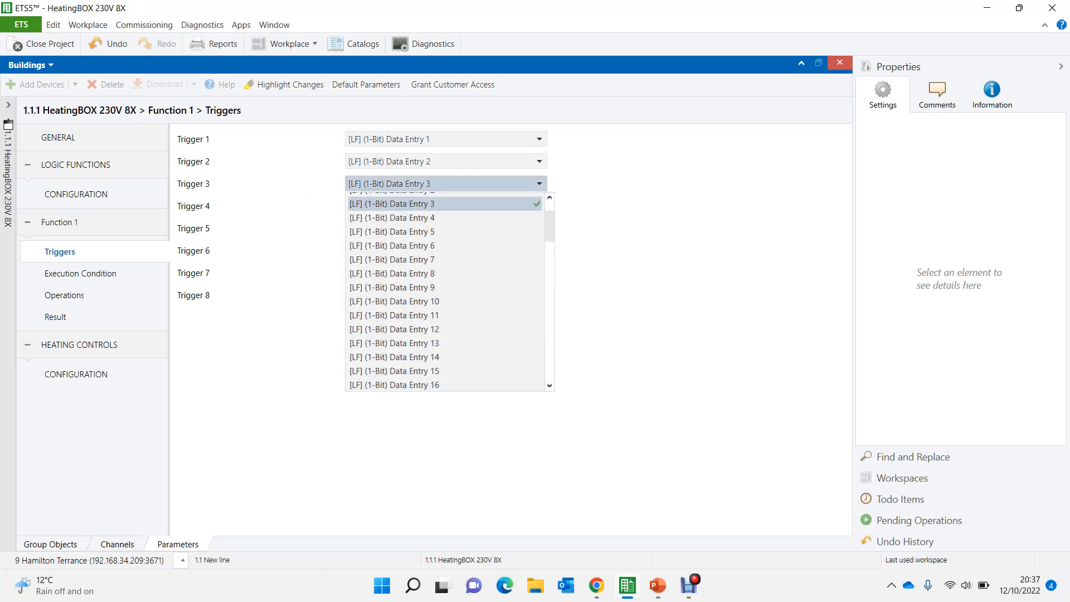
scroll(446, 290, "up", 1)
left_click(368, 204)
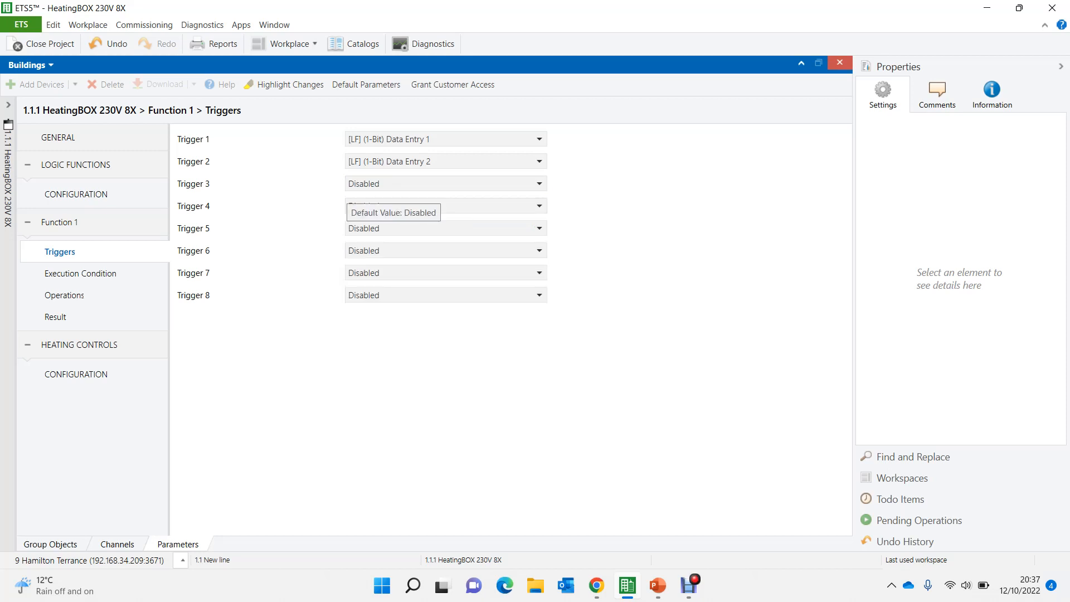
- Describe Function 1's operations as "Man01 Pump" and enable Operation 1 and Operation 2
left_click(65, 295)
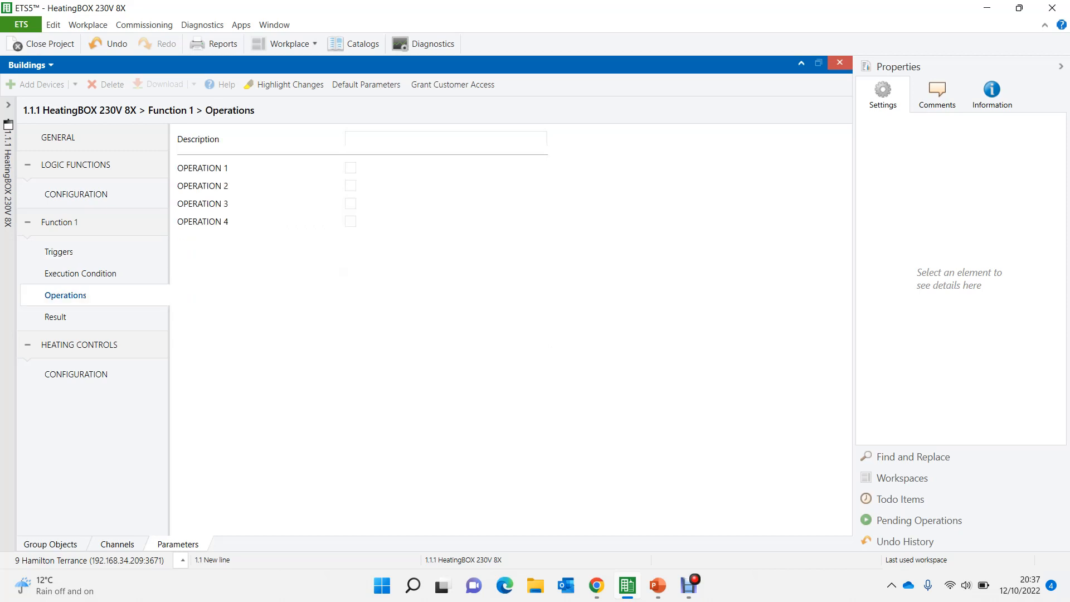
left_click(349, 139)
type("Man ")
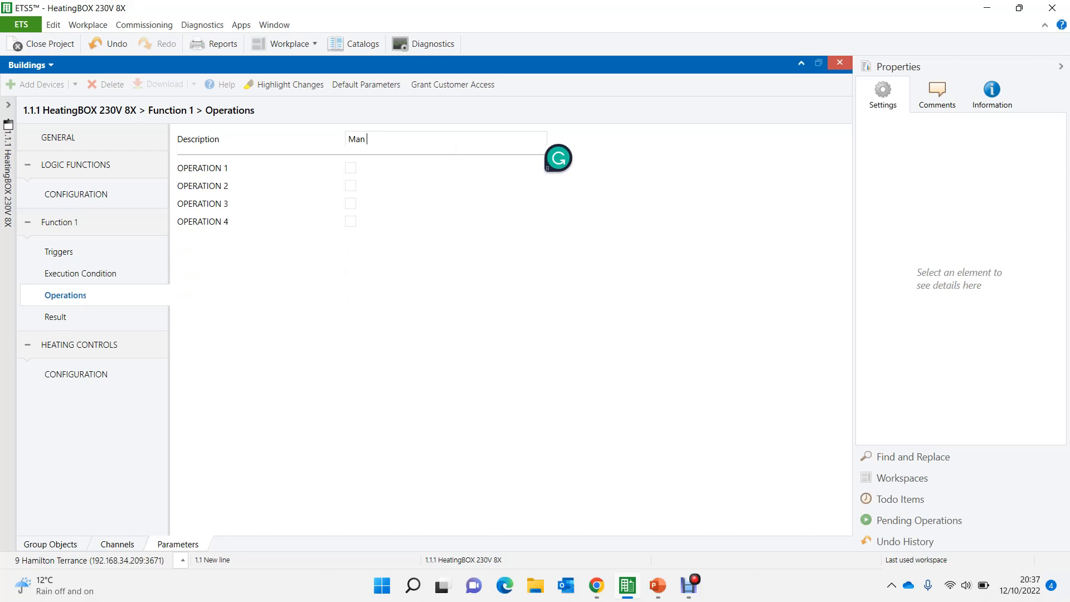
type("01 Pump")
left_click(351, 168)
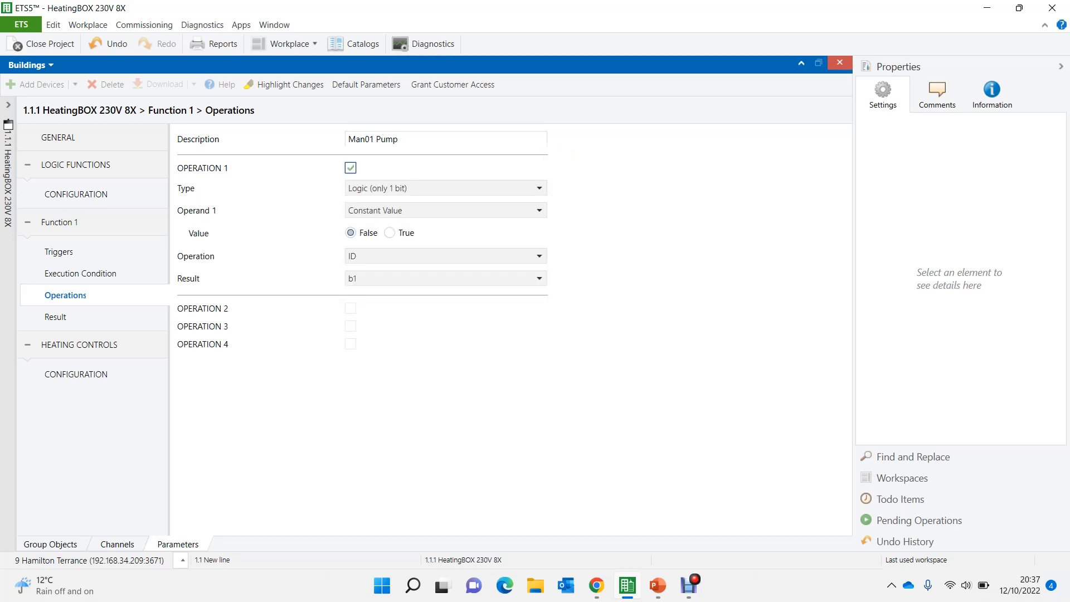
left_click(350, 308)
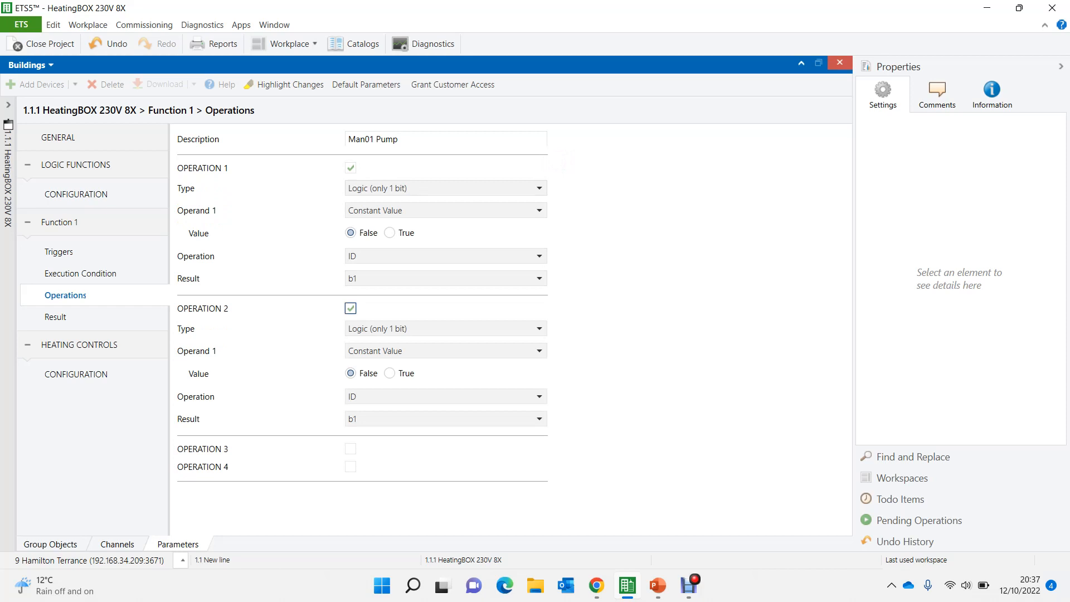
- Configure Operation 1 as [LF] (1-Bit) Data Entry 1 OR [LF] (1-Bit) Data Entry 2
left_click(431, 210)
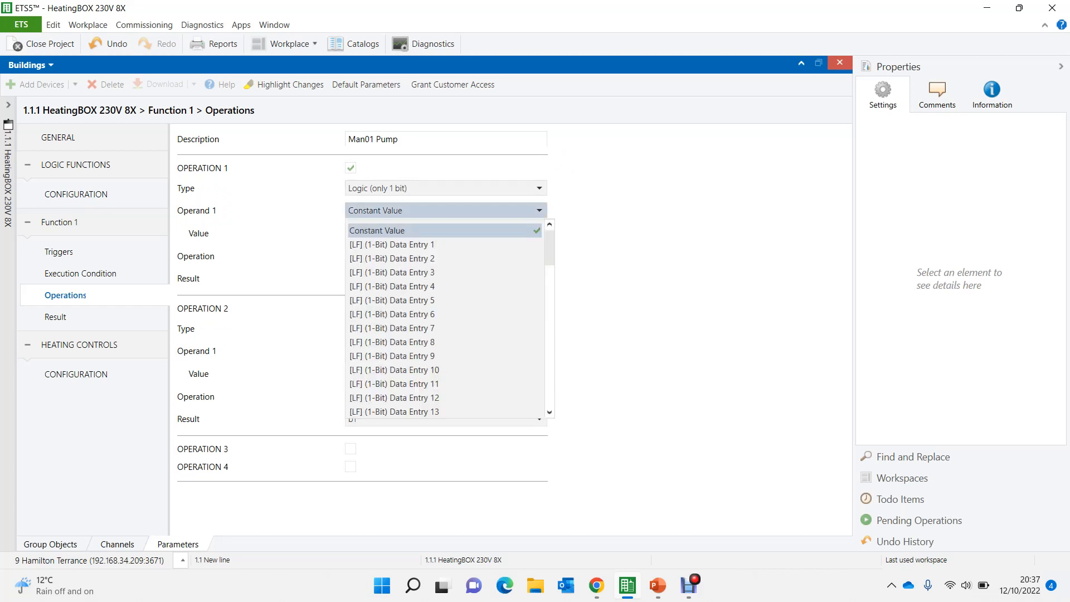
left_click(390, 244)
left_click(435, 233)
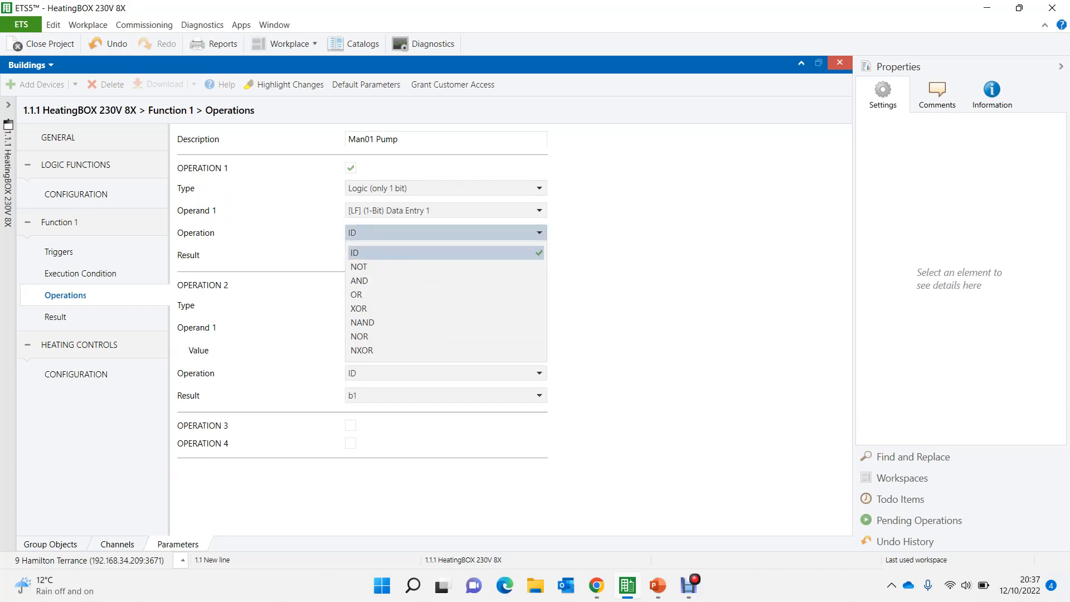
left_click(391, 294)
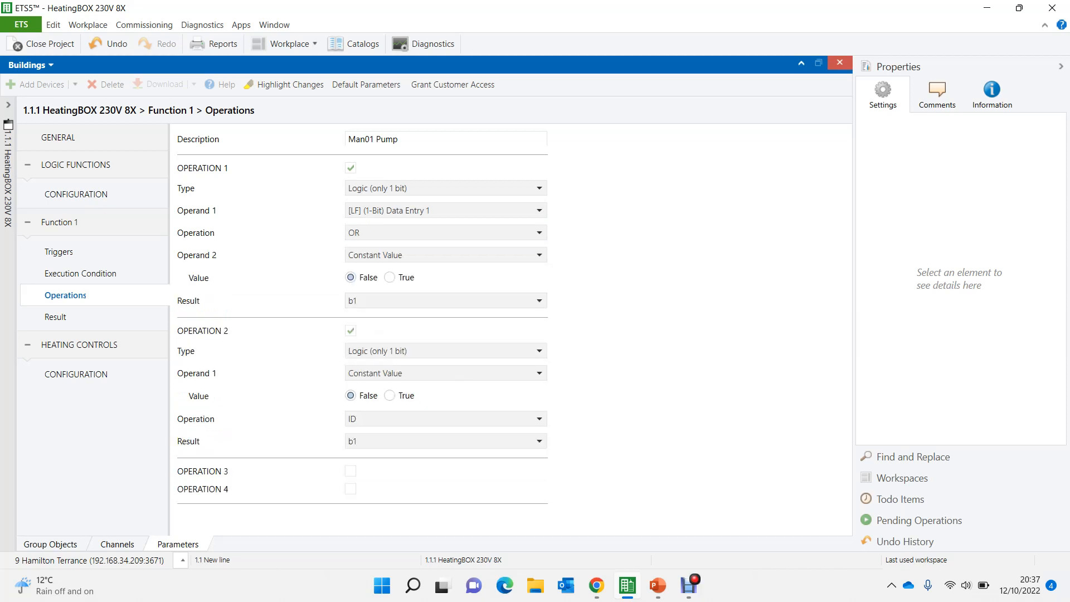
left_click(435, 255)
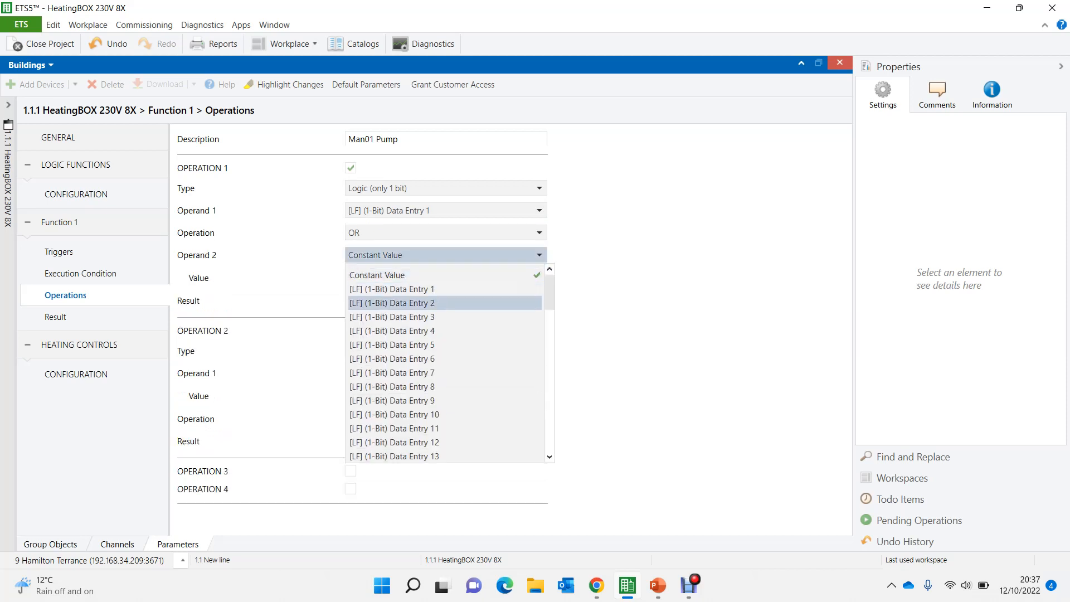
left_click(390, 304)
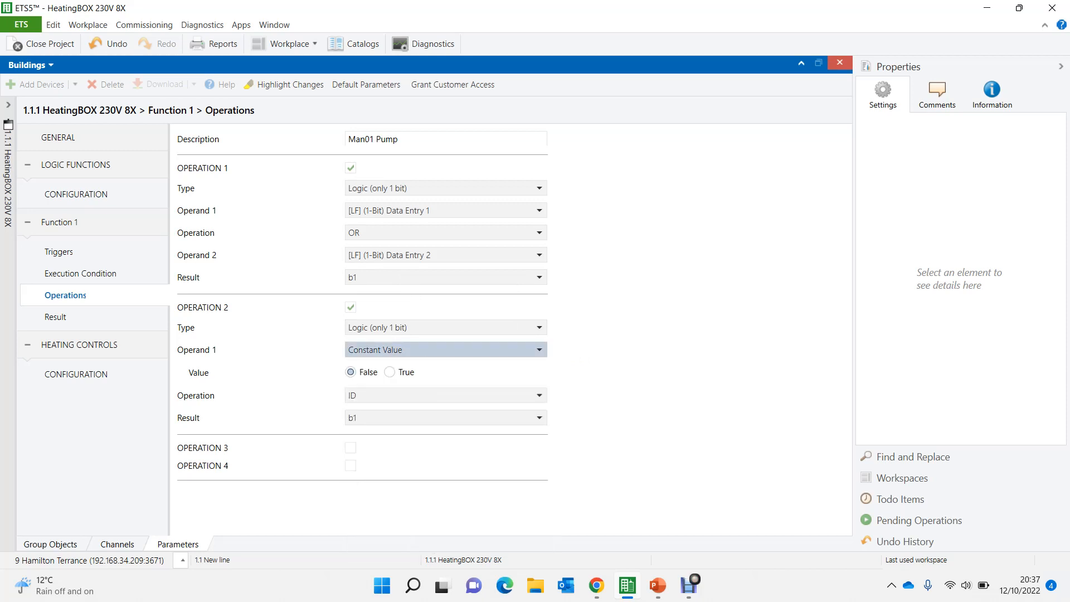
- Configure Operation 2 as [LF] (1-Bit) Data Entry 3 OR b1, with its result stored in b2
left_click(404, 349)
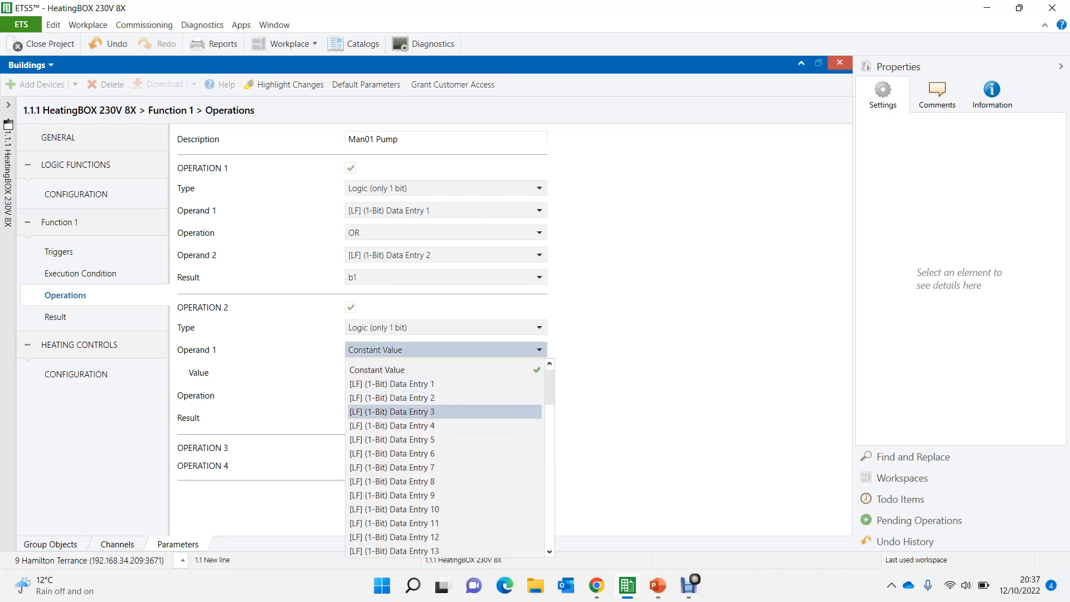
left_click(413, 412)
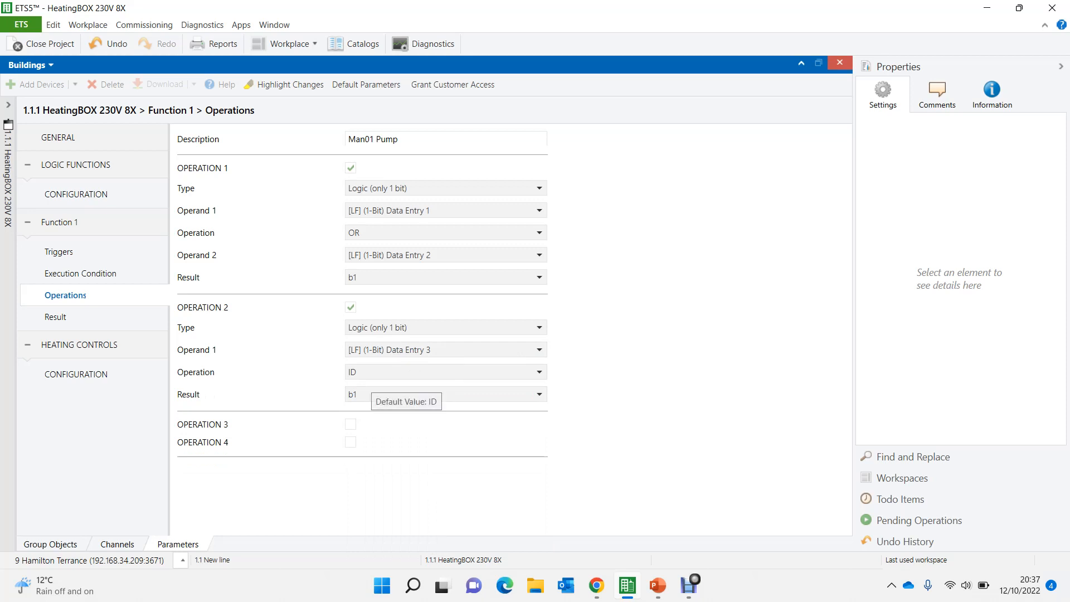
left_click(385, 372)
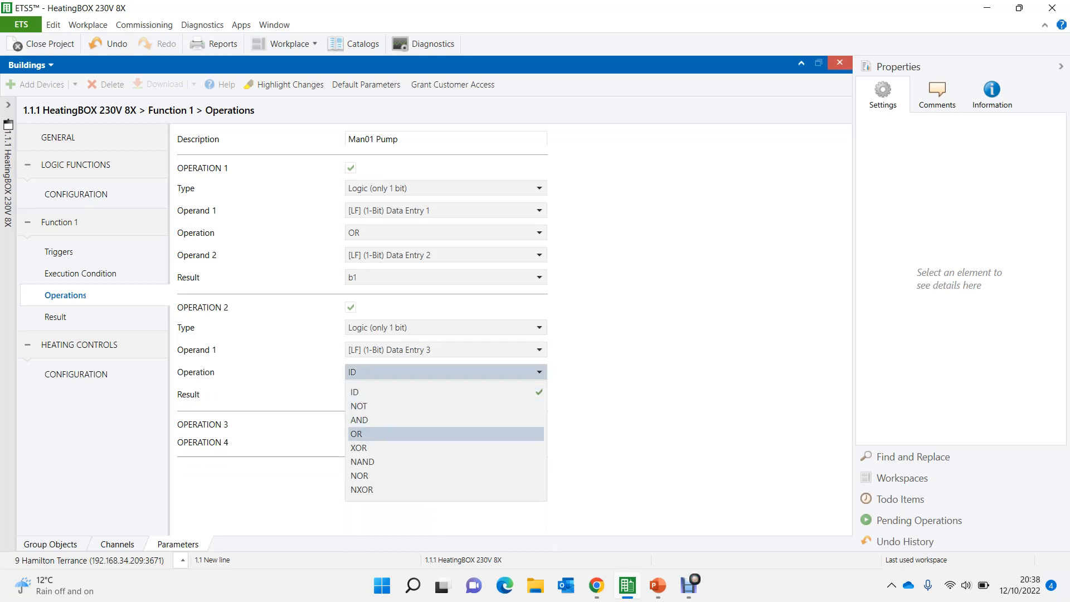
left_click(384, 433)
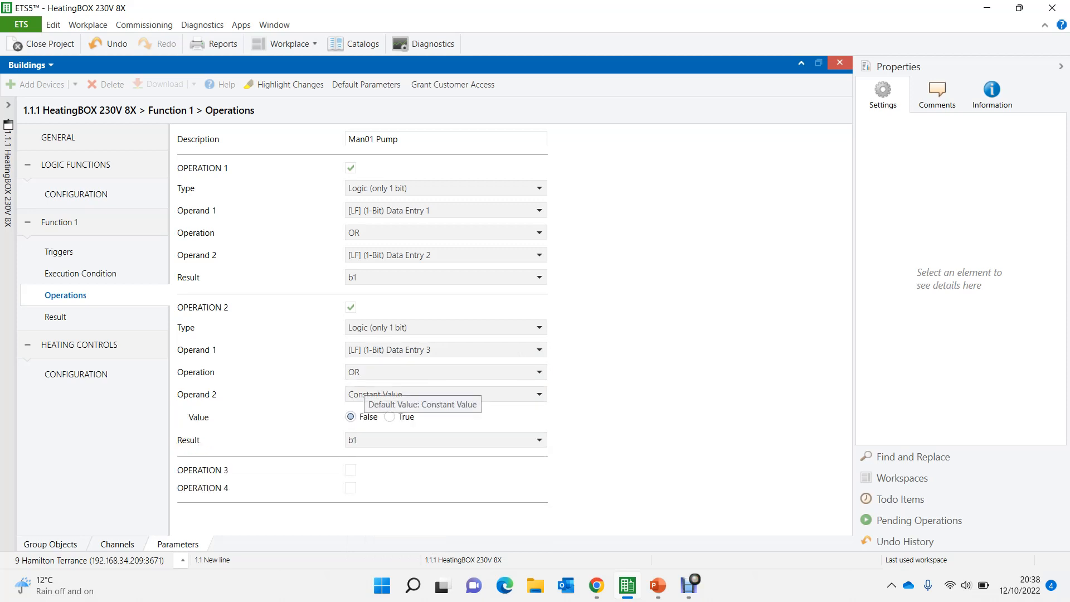
left_click(391, 394)
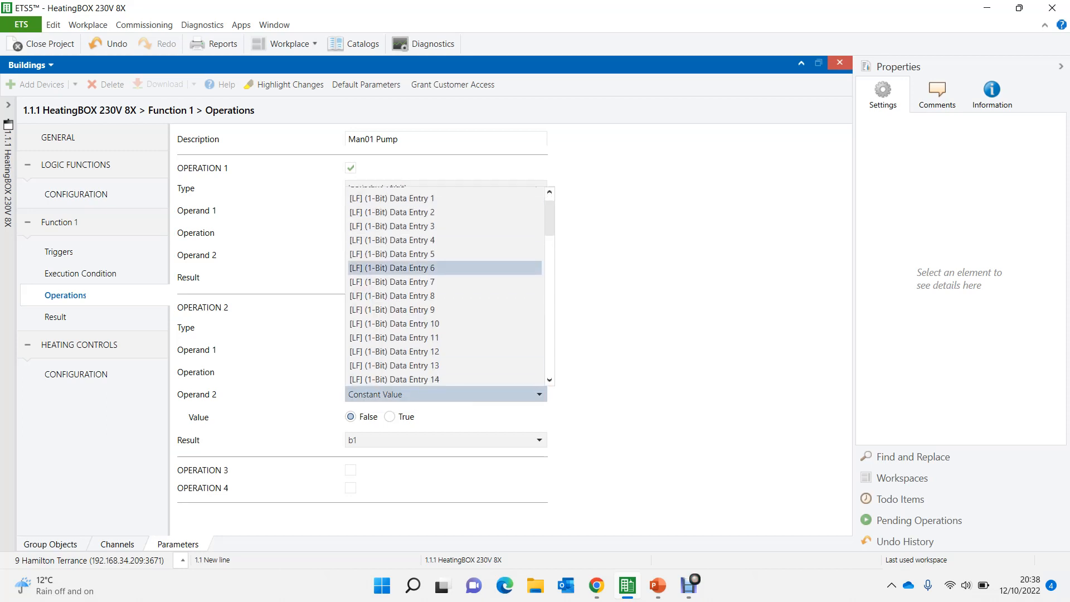
left_click_drag(549, 218, 549, 292)
left_click(391, 267)
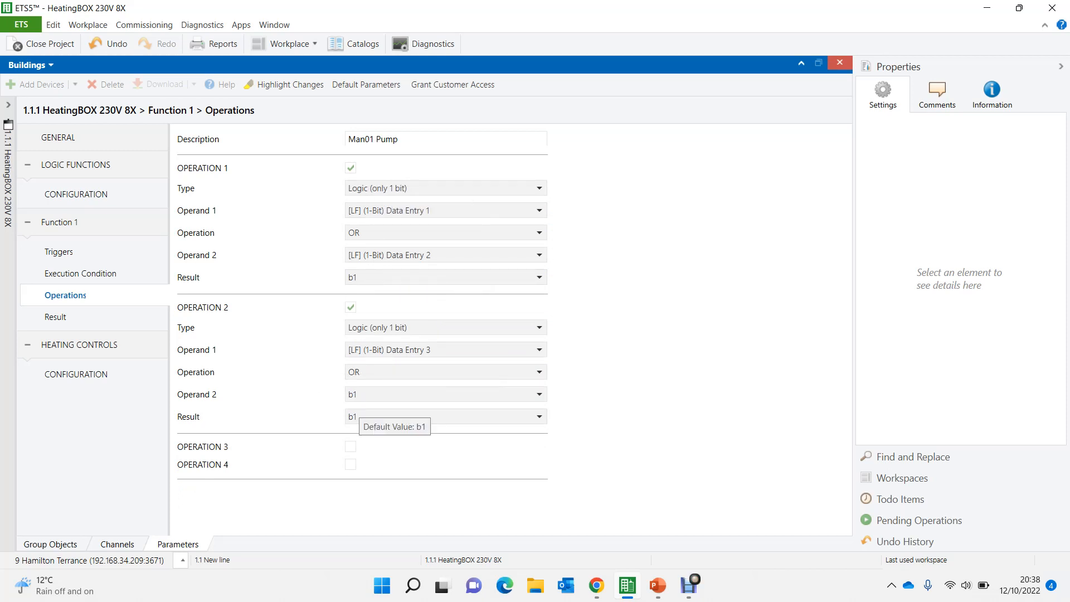
left_click(390, 417)
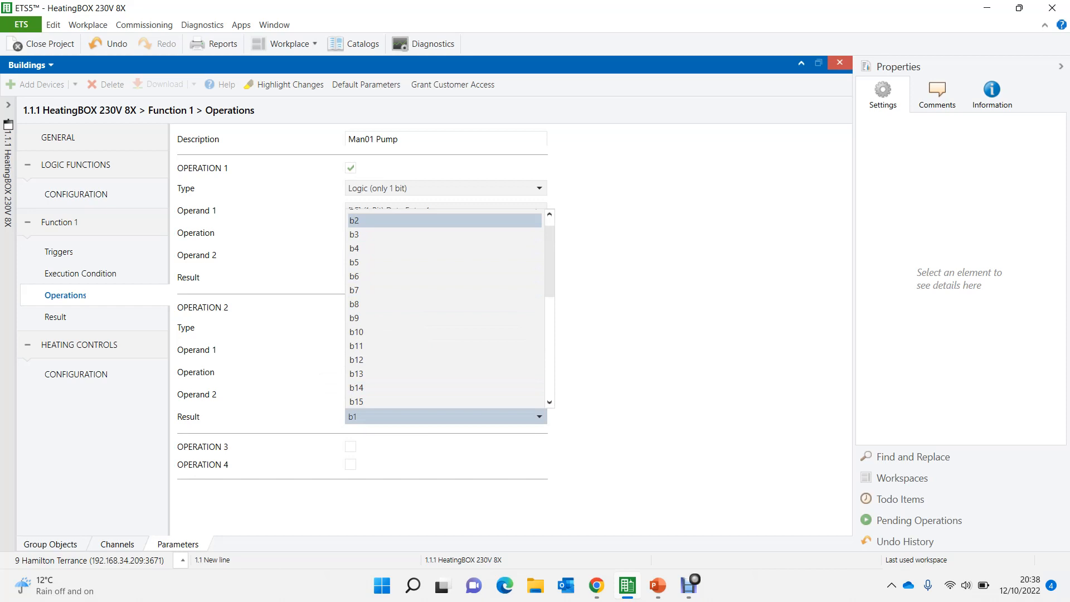
left_click(390, 221)
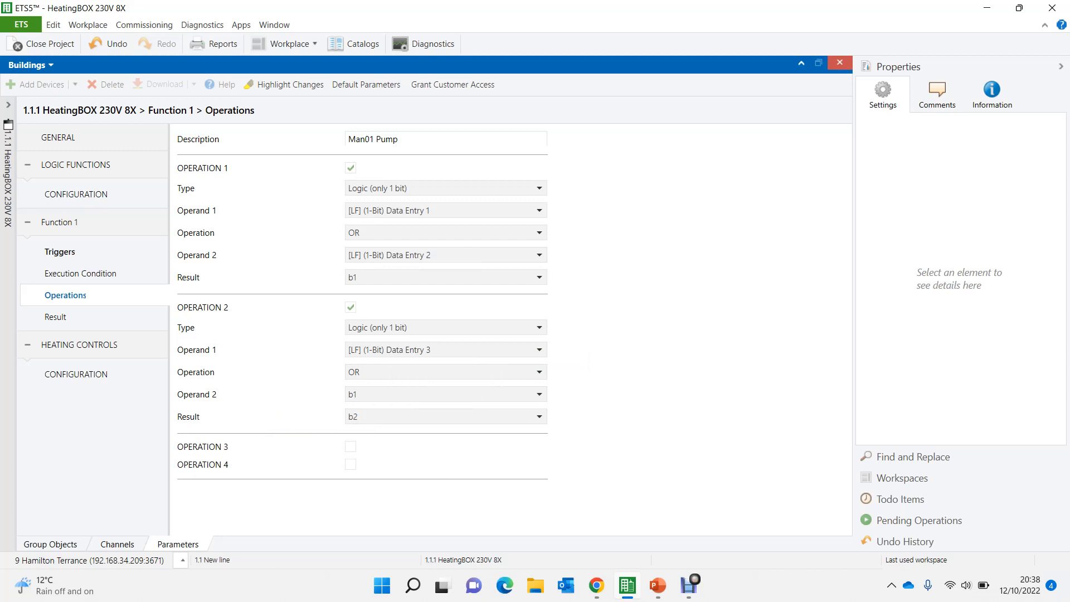
- Review Function 1's triggers against its operations and set Trigger 3 to [LF] (1-Bit) Data Entry 3
left_click(59, 252)
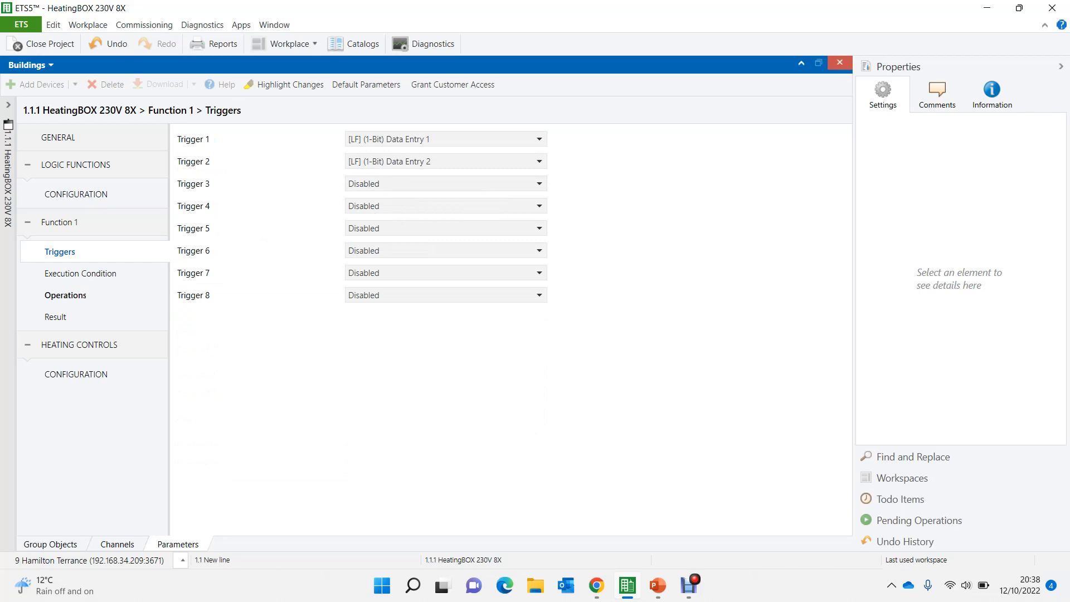
left_click(65, 296)
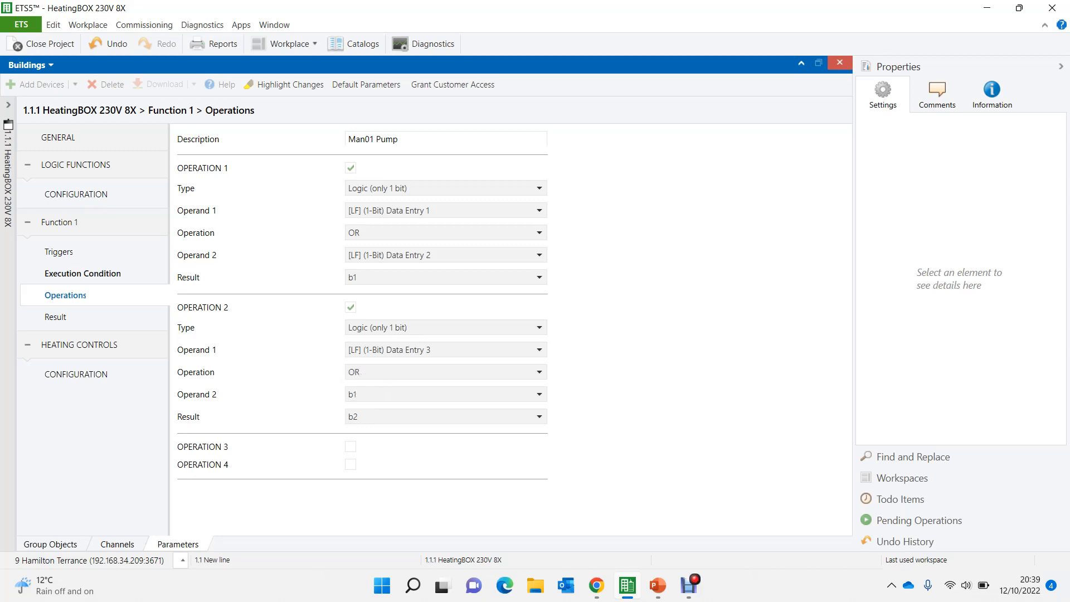
left_click(60, 252)
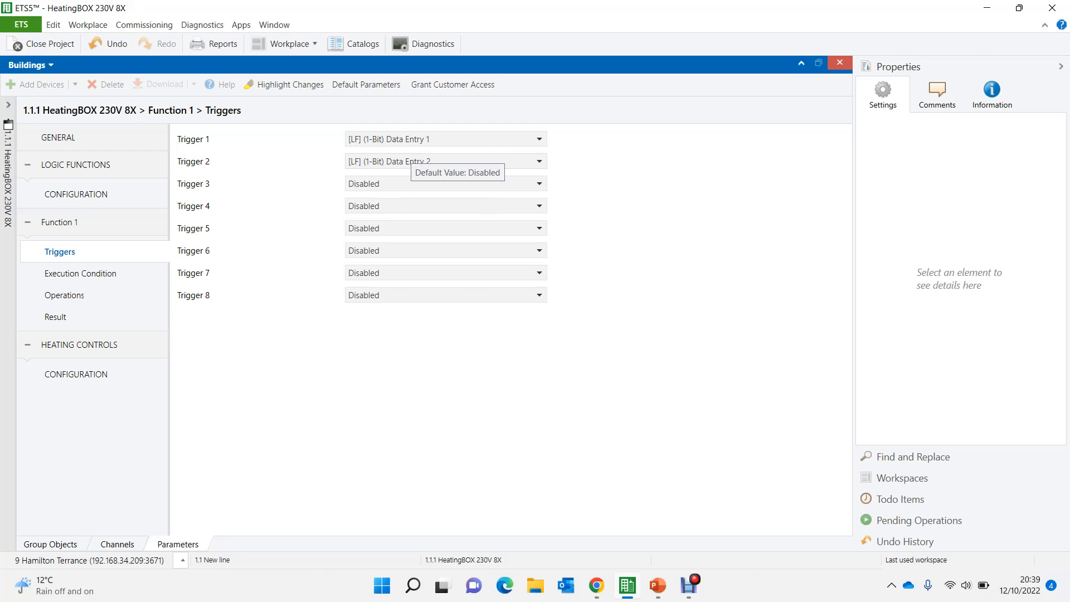
left_click(396, 184)
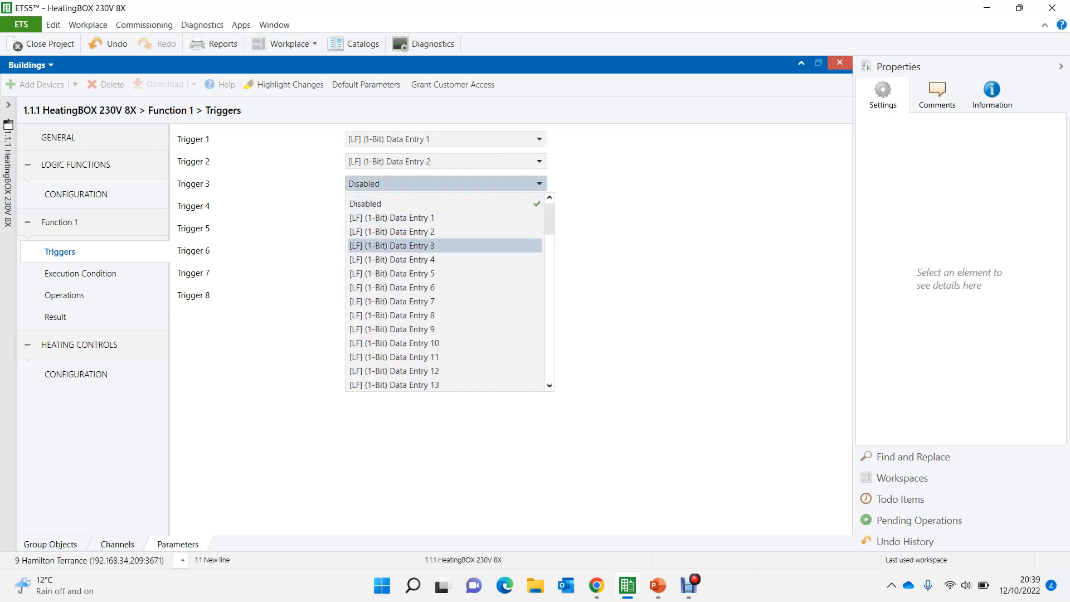
left_click(392, 245)
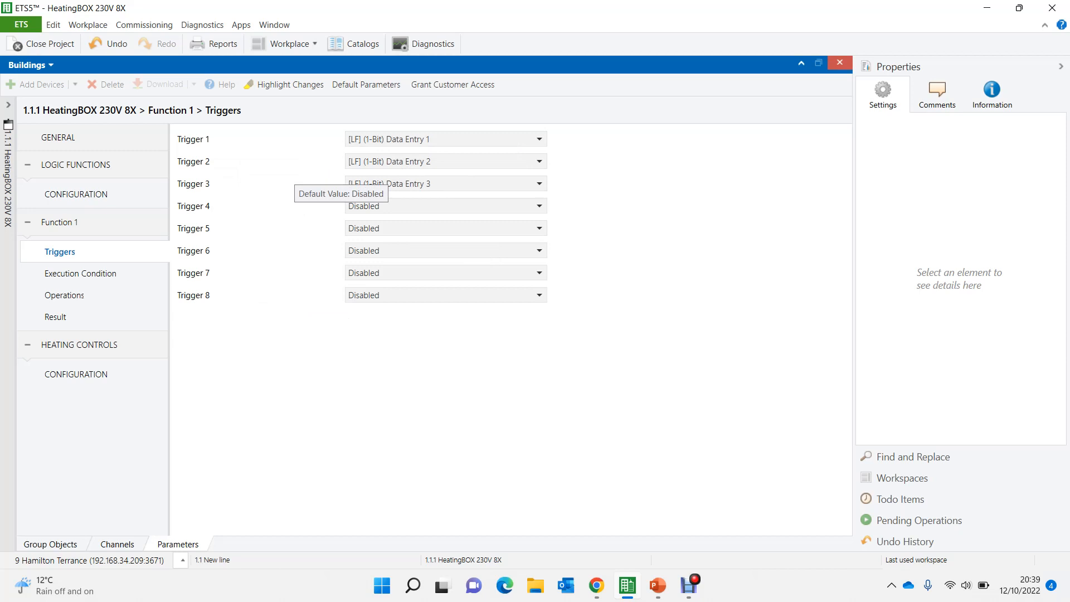
- Set the 1-bit result value of Function 1 to b2
left_click(66, 295)
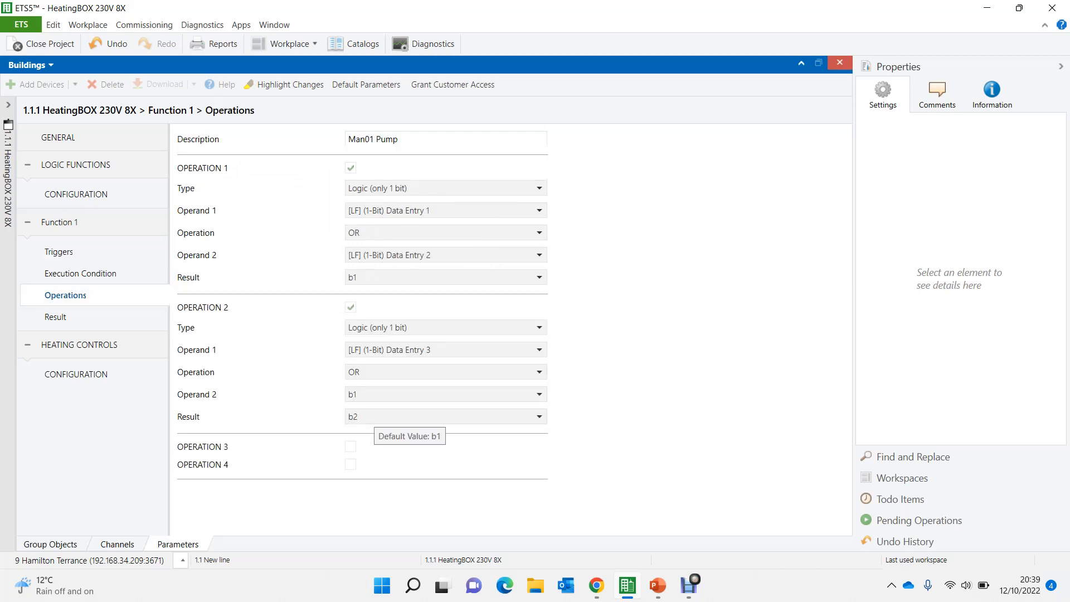
left_click(56, 317)
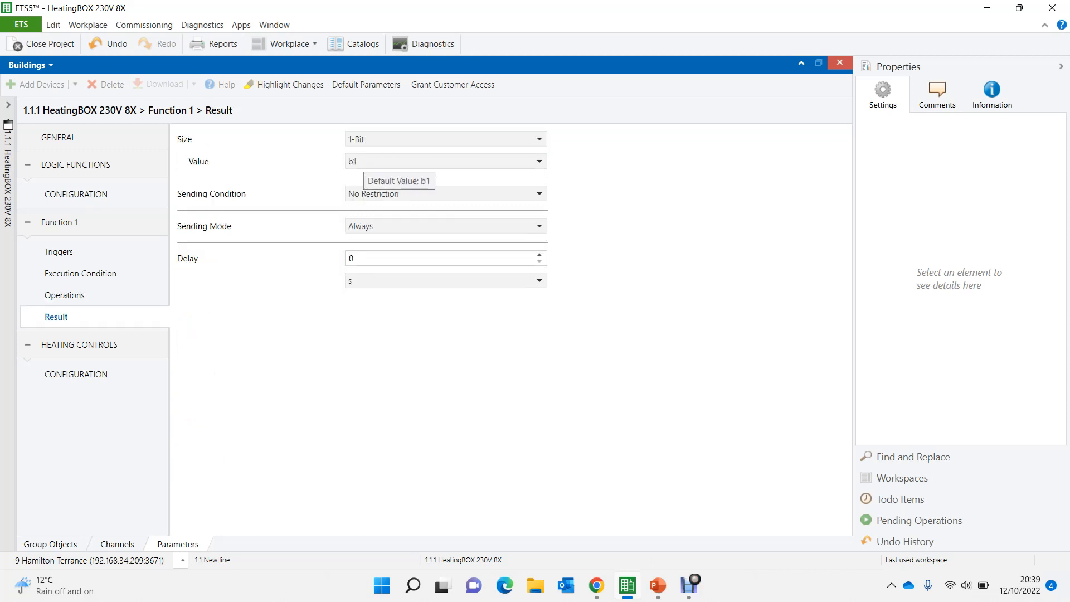
left_click(368, 162)
left_click(368, 193)
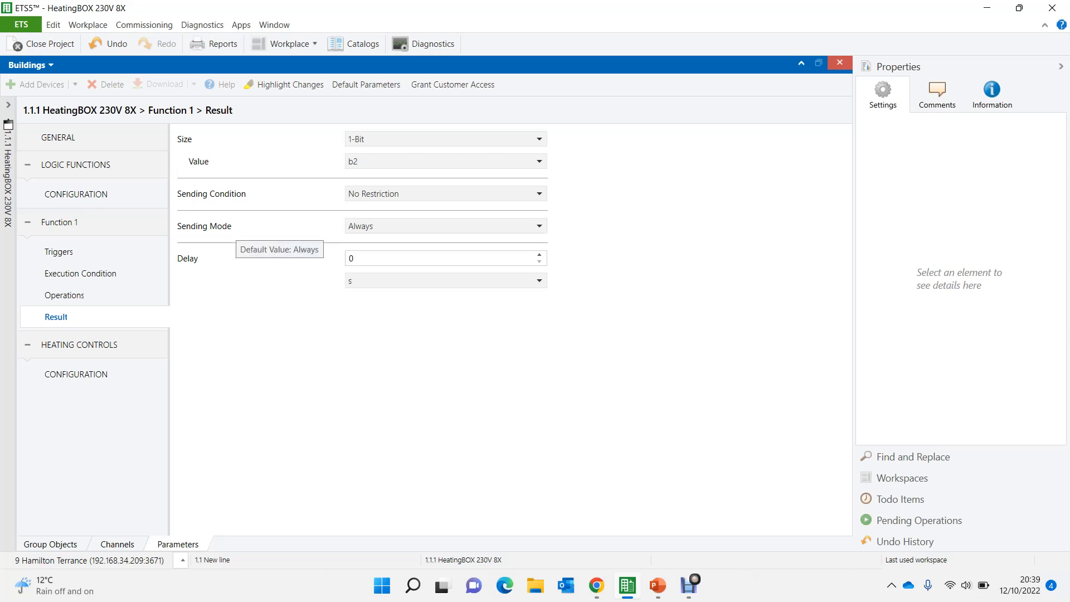
- Set the Function 1 result's sending mode to Periodic Sending with a periodicity of 10 min
left_click(446, 226)
key("Down")
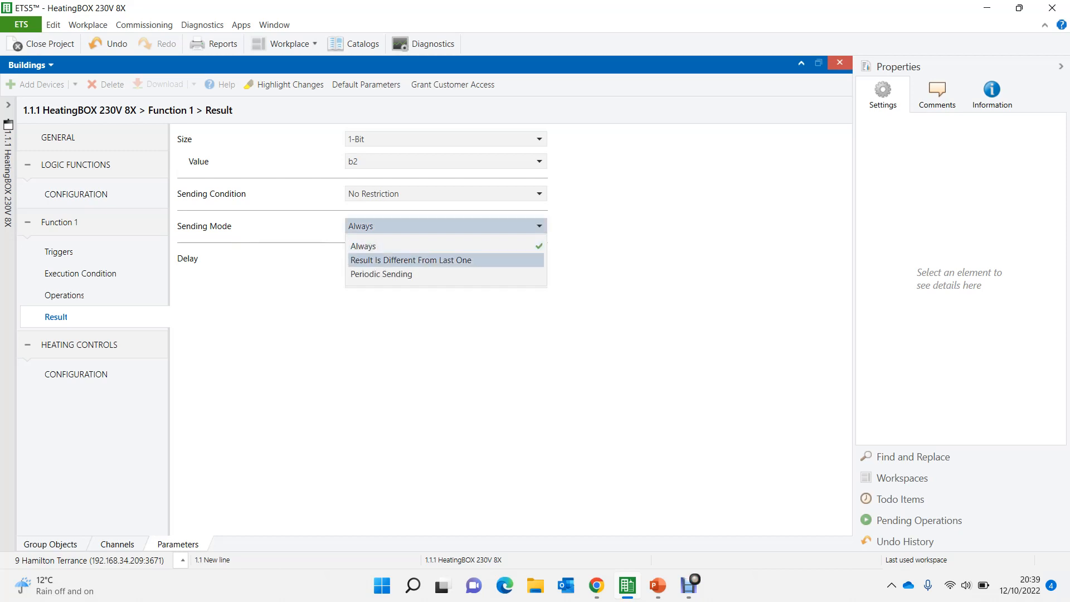
key("Down")
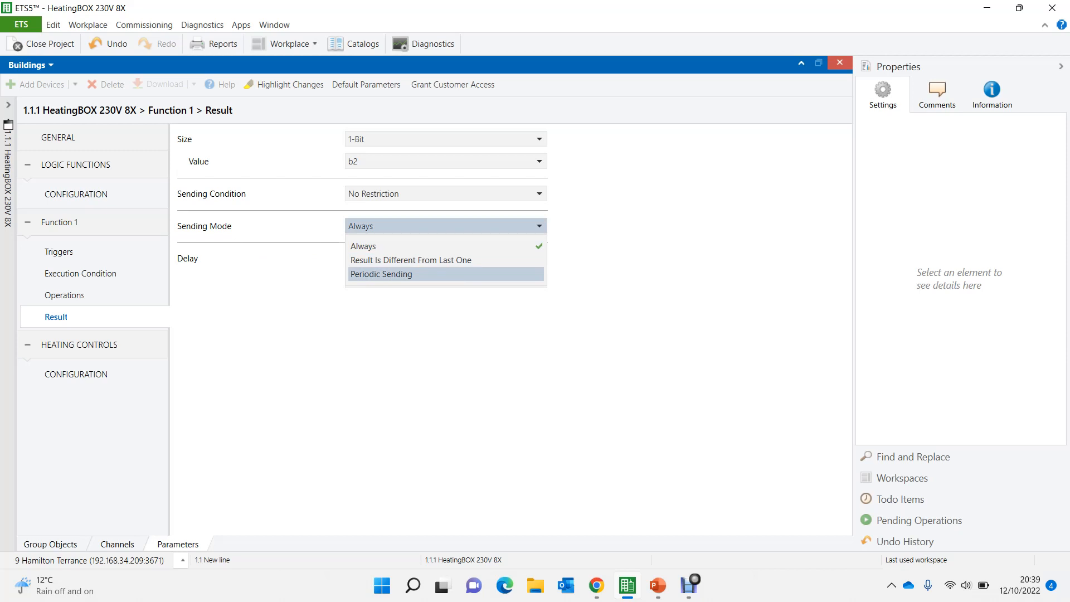
key("Return")
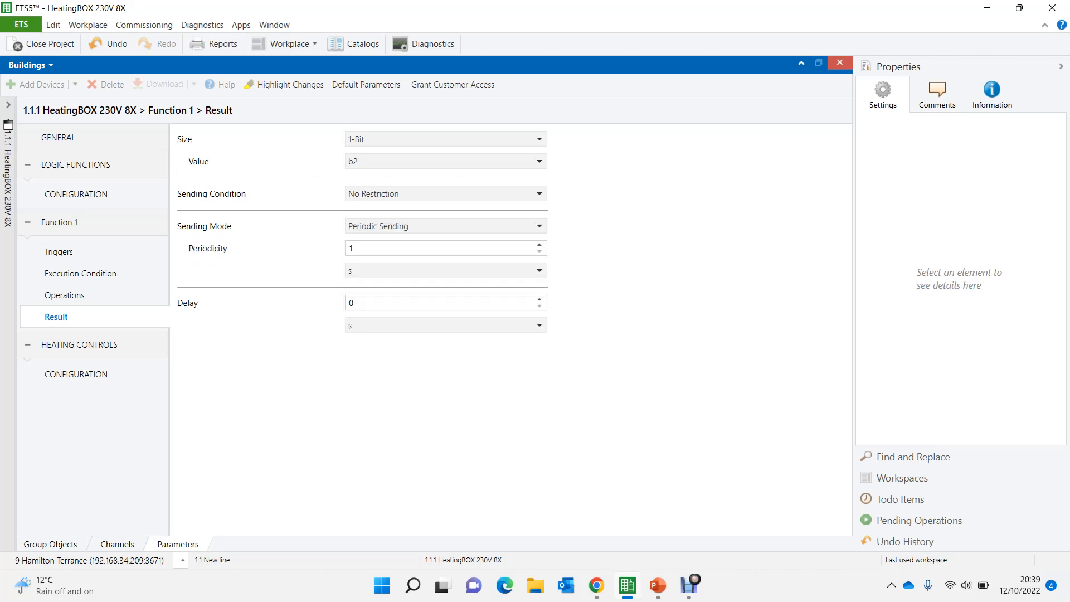
key("Tab")
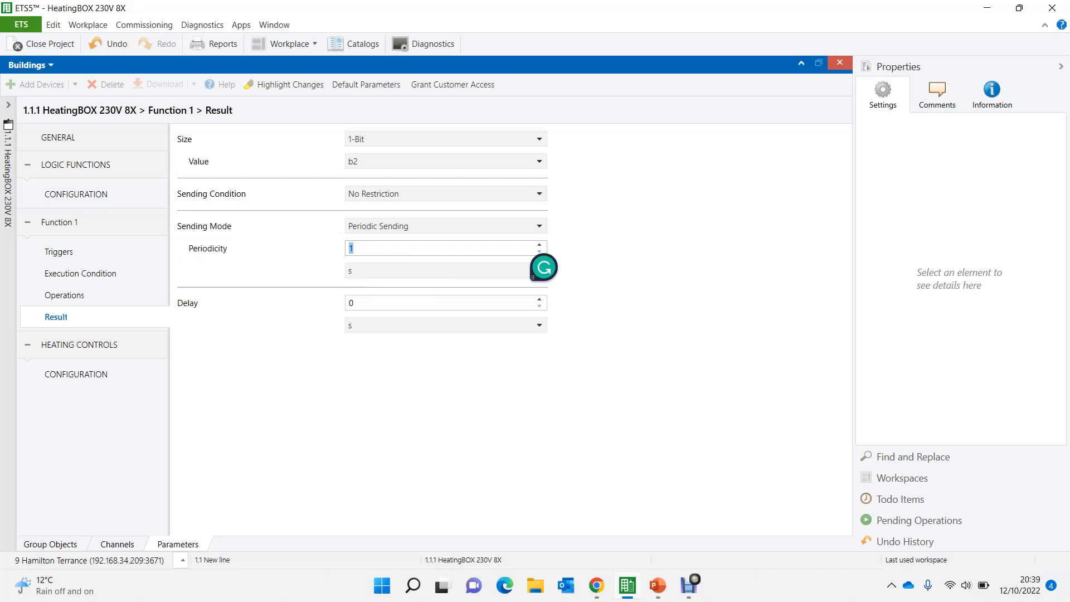
left_click(354, 248)
left_click(375, 271)
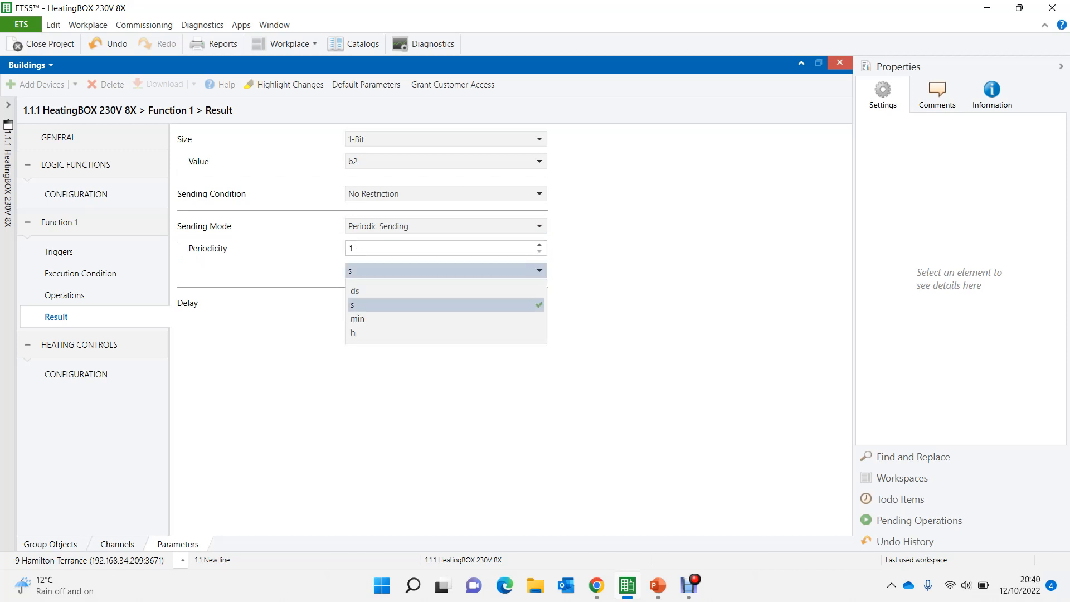
left_click(375, 318)
double_click(356, 248)
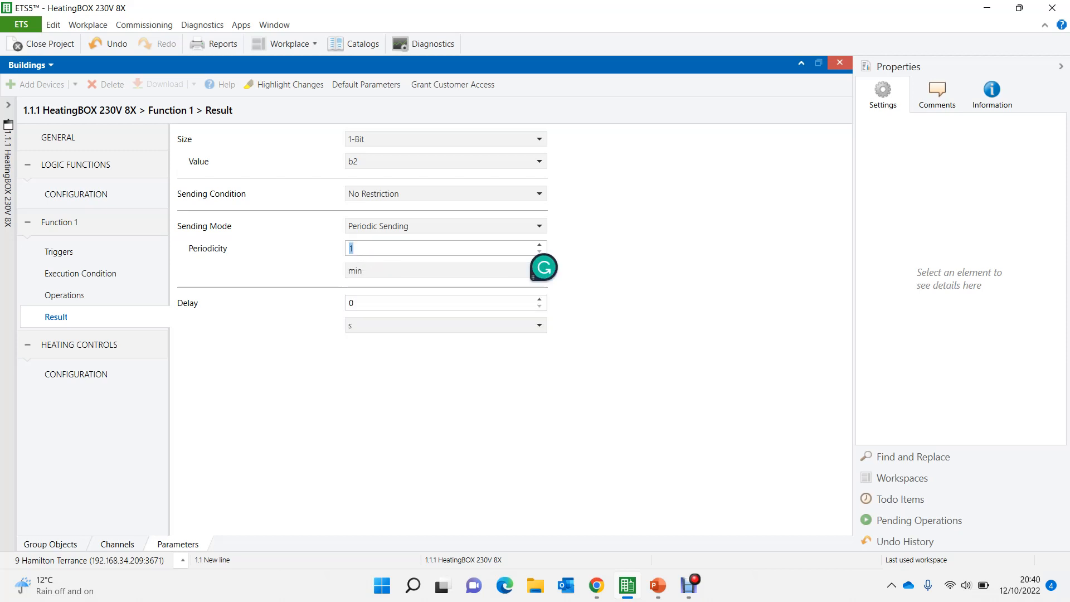
type("10")
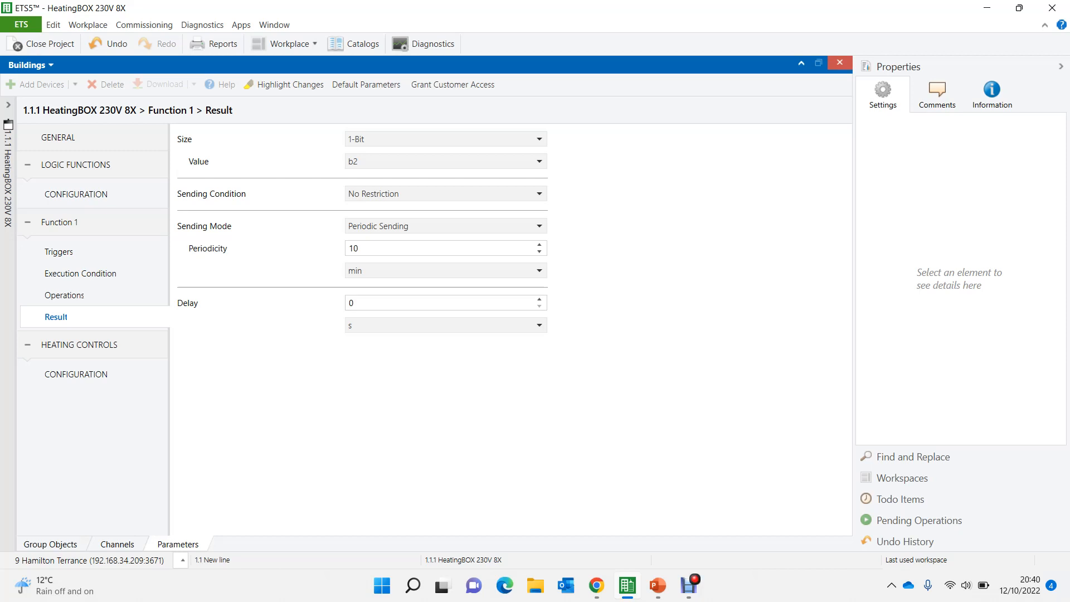
- Display the device's group objects and open a new Group Addresses panel alongside them
left_click(50, 545)
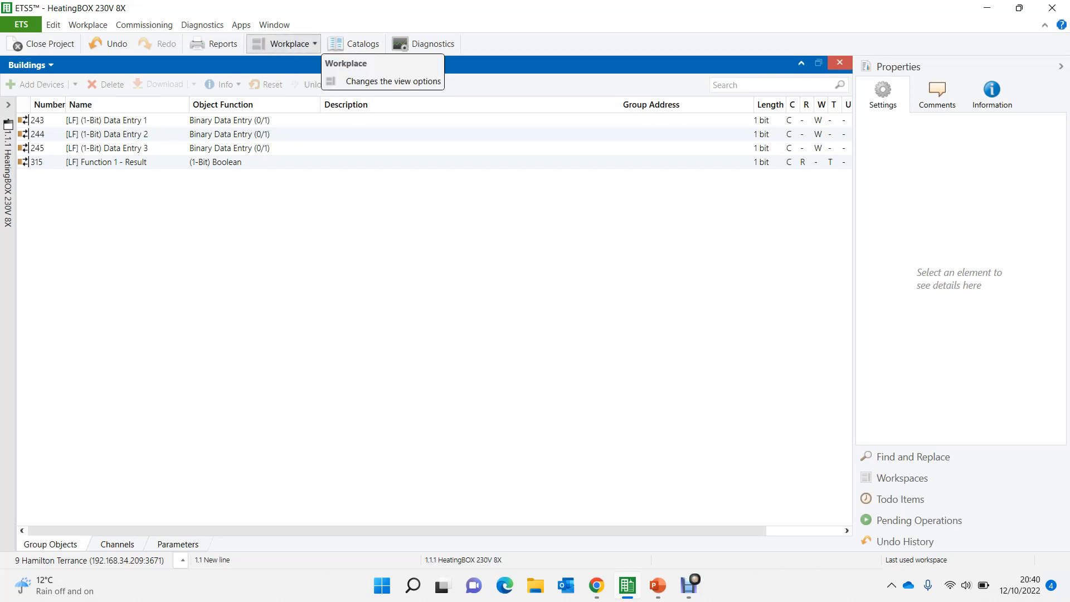
left_click(284, 43)
mouse_move(304, 114)
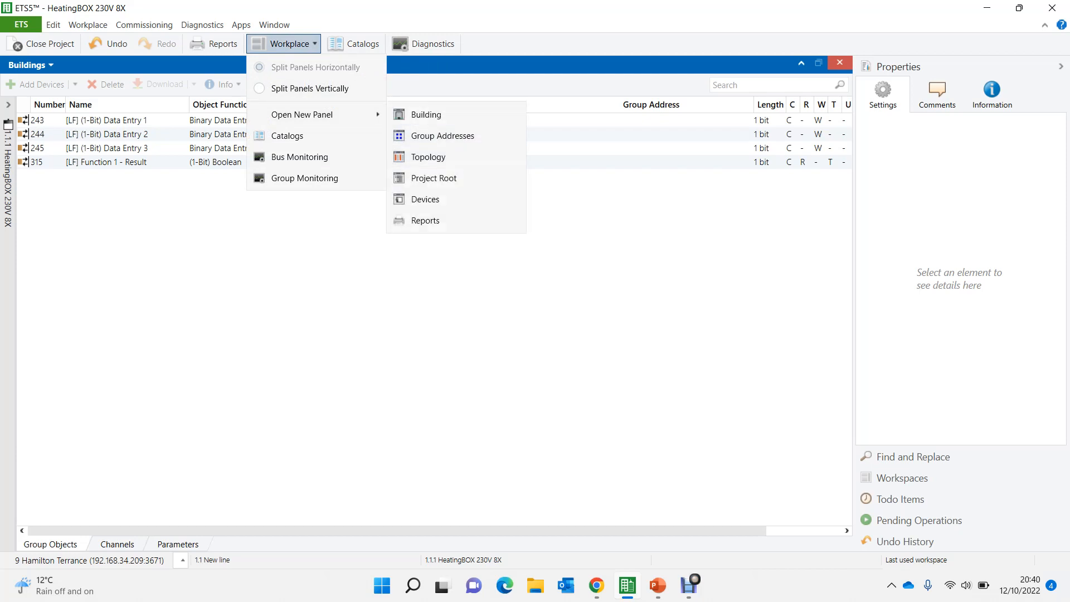
left_click(443, 136)
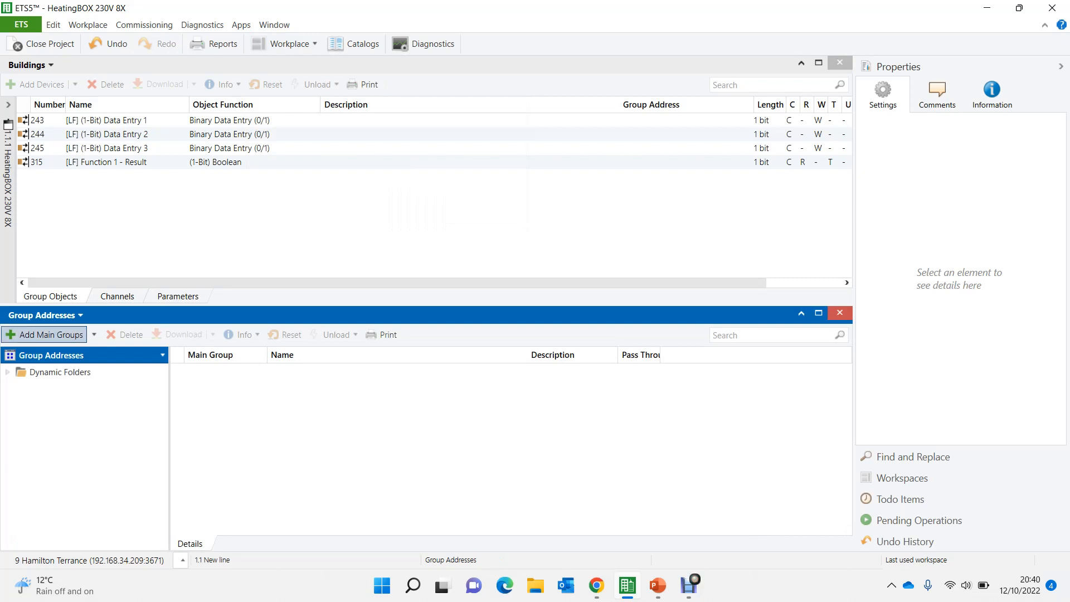
- Add a main group named Zennio Logic to the group addresses
left_click(50, 334)
type("Ze")
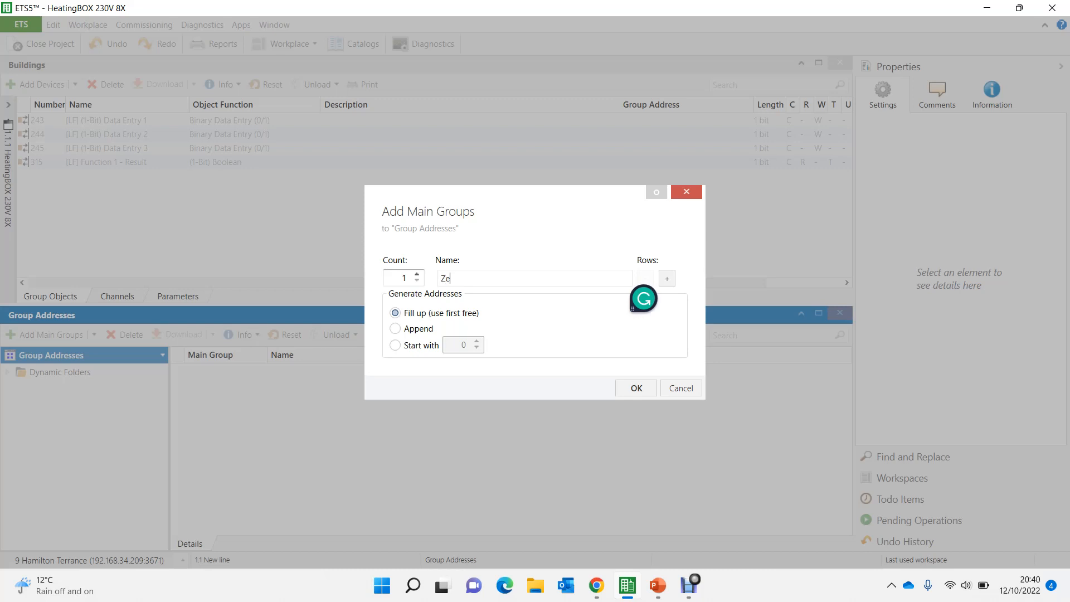
type("nnio Logic")
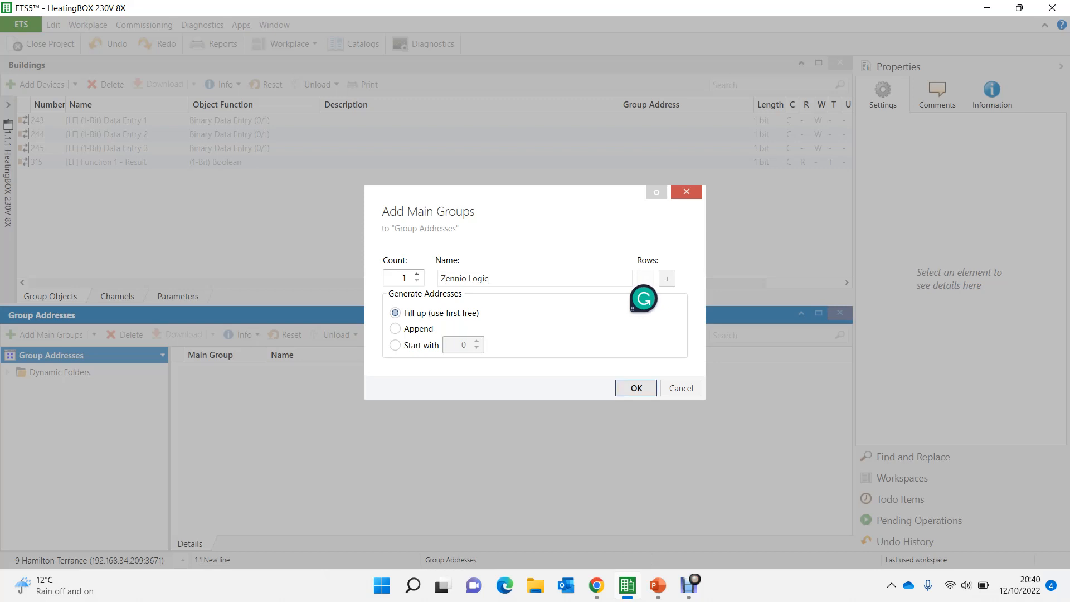
key("Return")
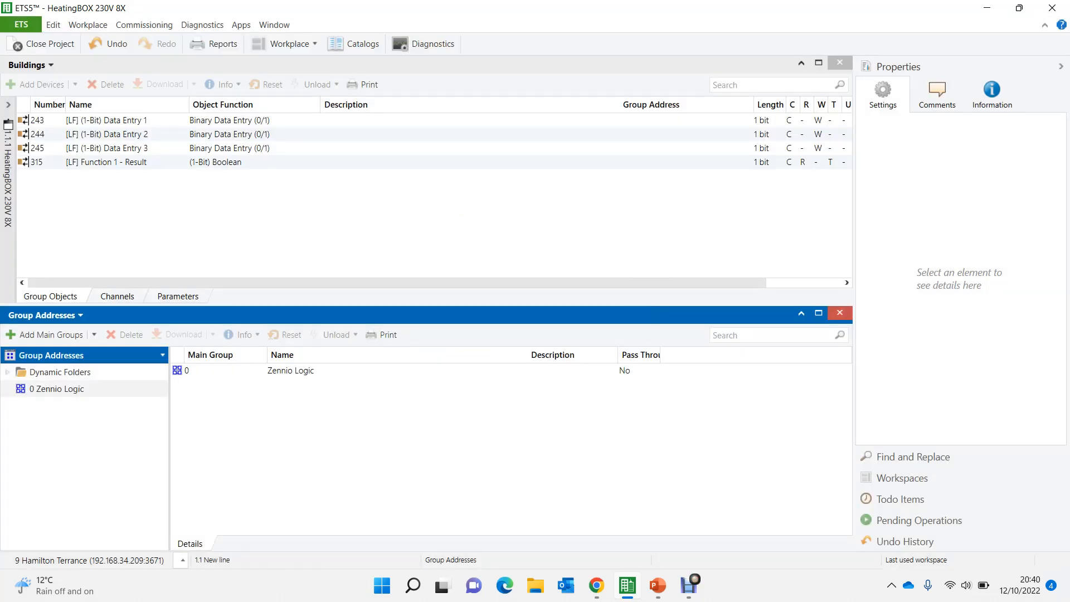
- Add a middle group named Underfloor Heating under the Zennio Logic main group
left_click(40, 383)
right_click(40, 382)
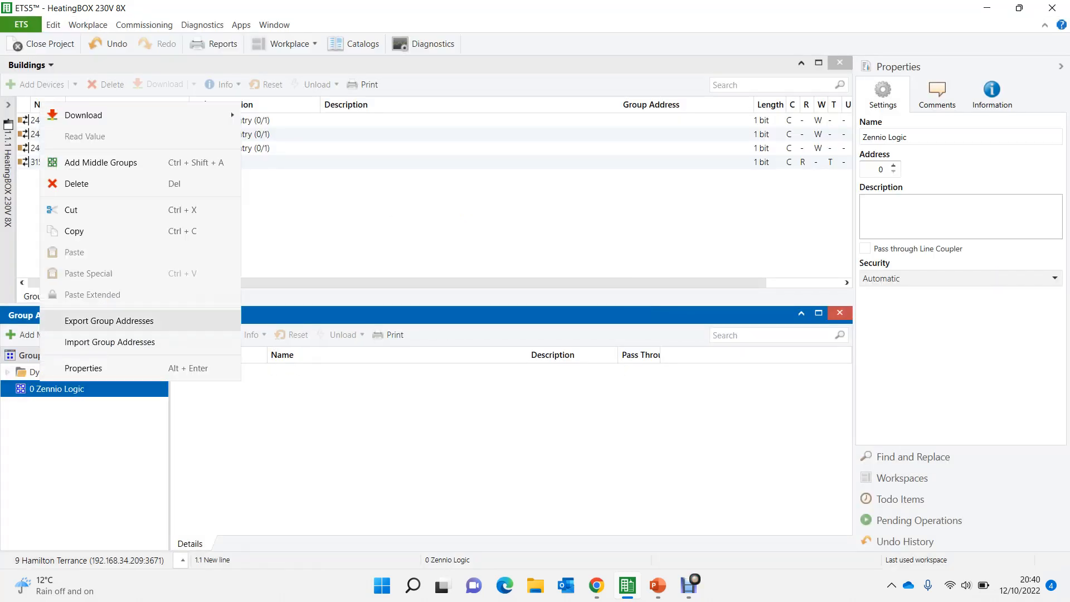
left_click(100, 163)
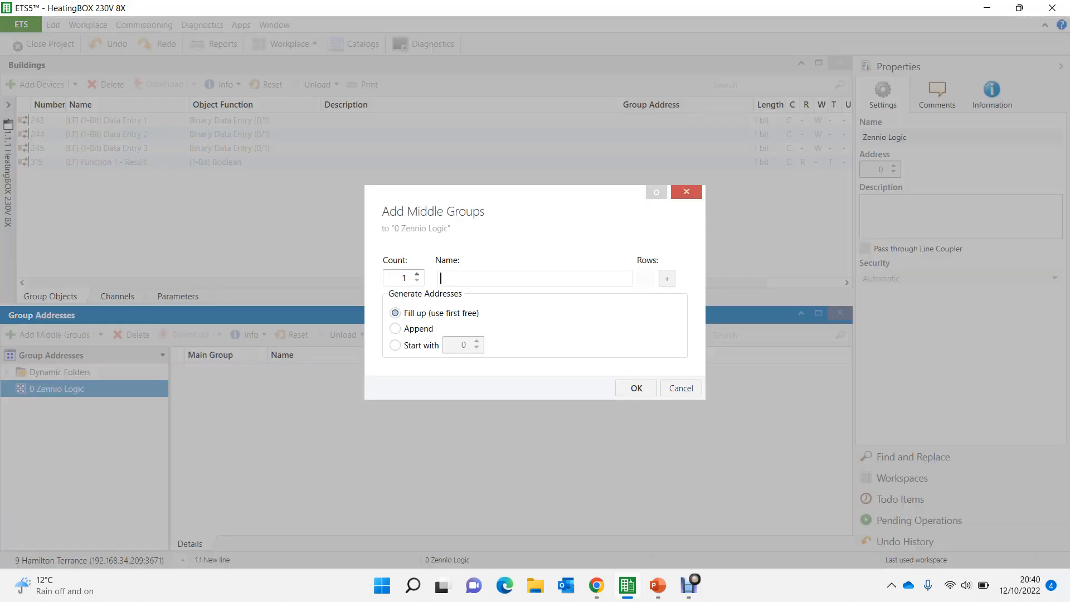
type("Heating")
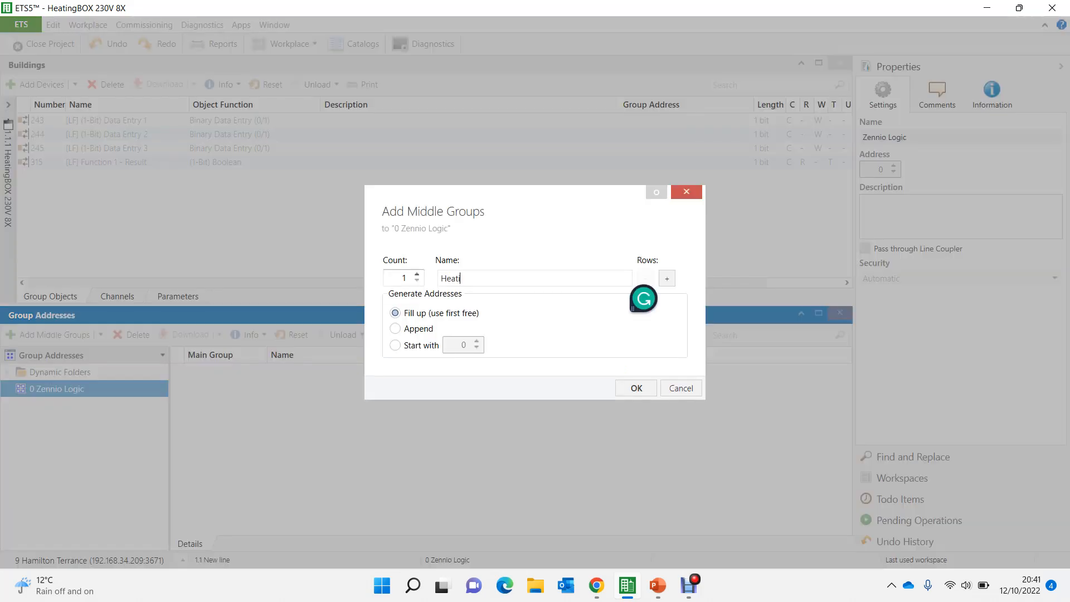
key("BackSpace")
key("BackSpace")
key("BackSpace")
key("BackSpace")
key("BackSpace")
key("BackSpace")
key("BackSpace")
type("Underfloor Heating")
left_click(636, 388)
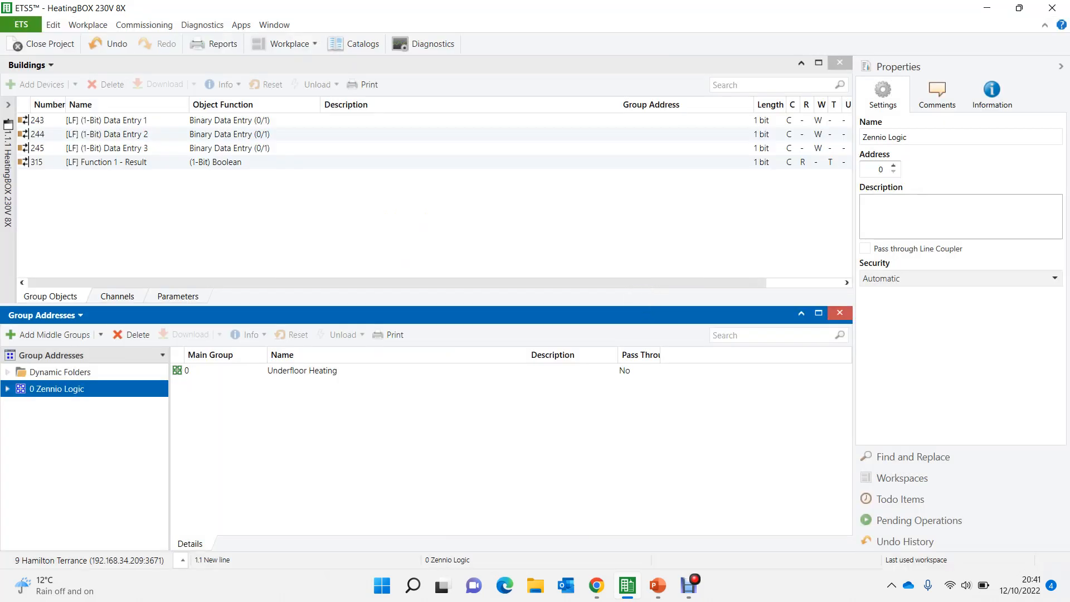
- Start adding group addresses to the Underfloor Heating middle group, naming the first one Bedroom 1 Status
left_click(8, 390)
left_click(77, 405)
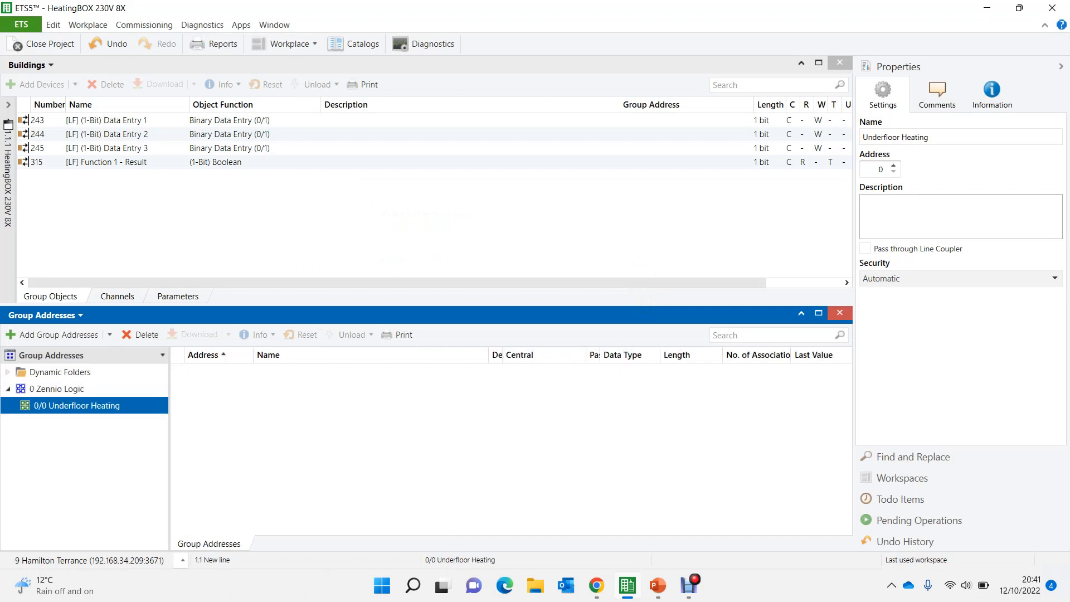
right_click(58, 404)
left_click(123, 185)
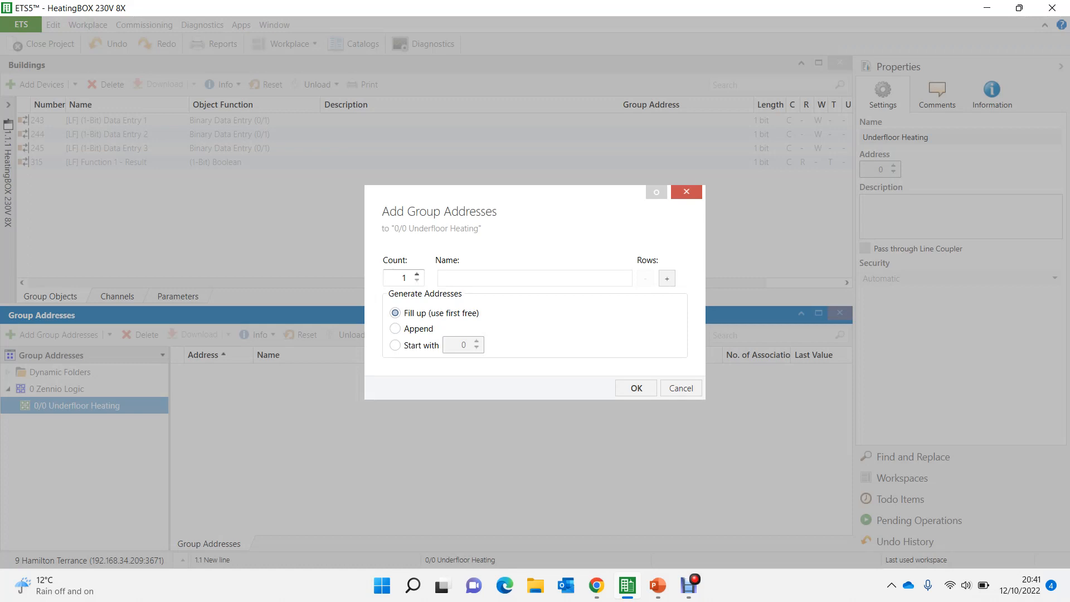
type("Bed")
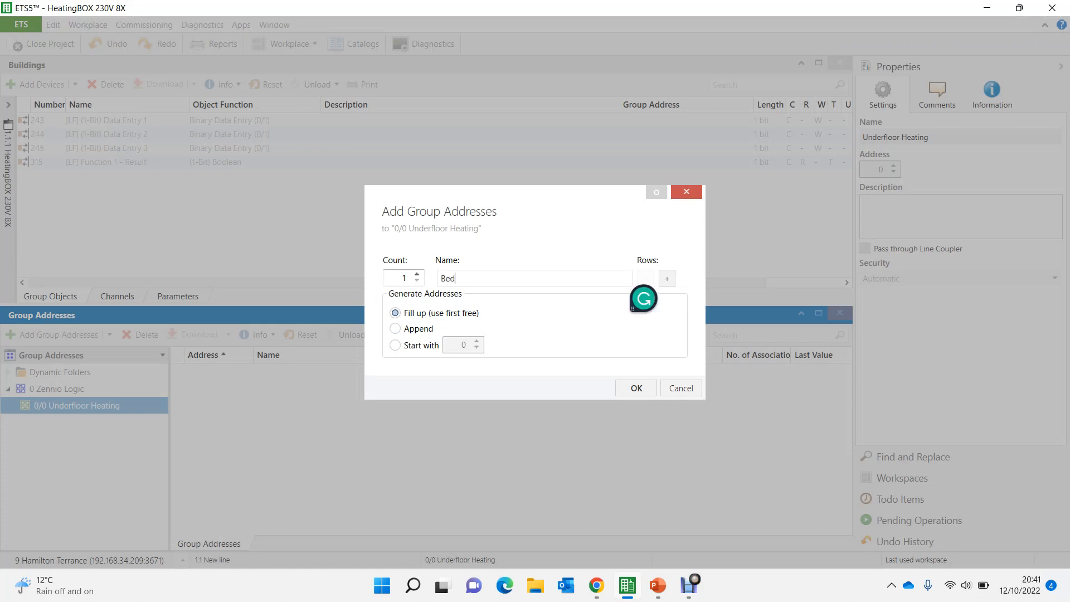
type("room 1 Status")
- Add two more address rows to the batch, named Bedroom 2 Status and Bedroom 3 Status
left_click(667, 277)
left_click(667, 277)
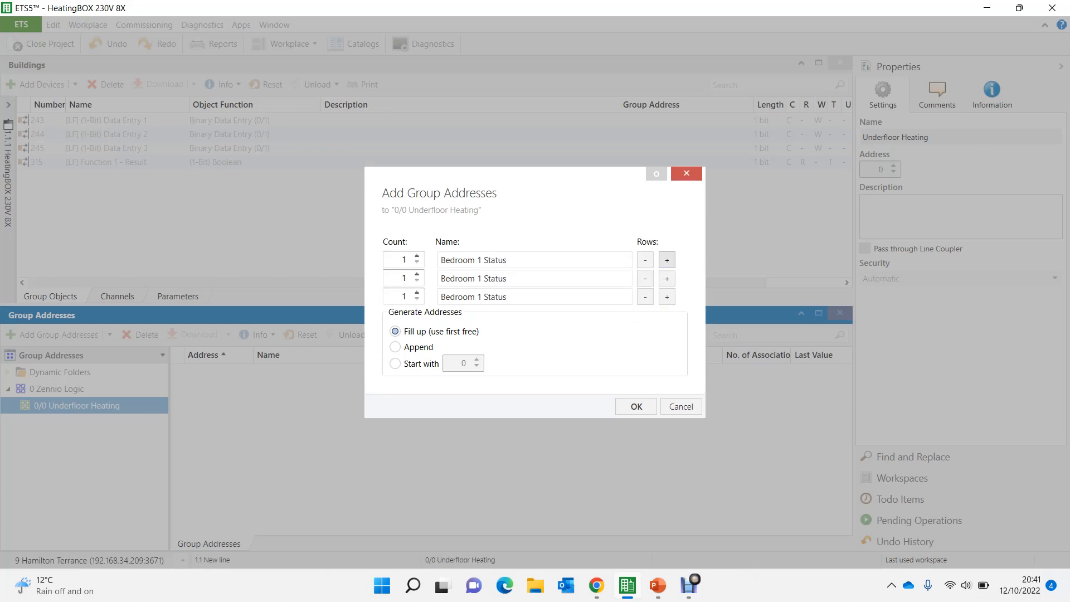
left_click(474, 279)
key("BackSpace")
type("2")
left_click(481, 297)
key("BackSpace")
type("3")
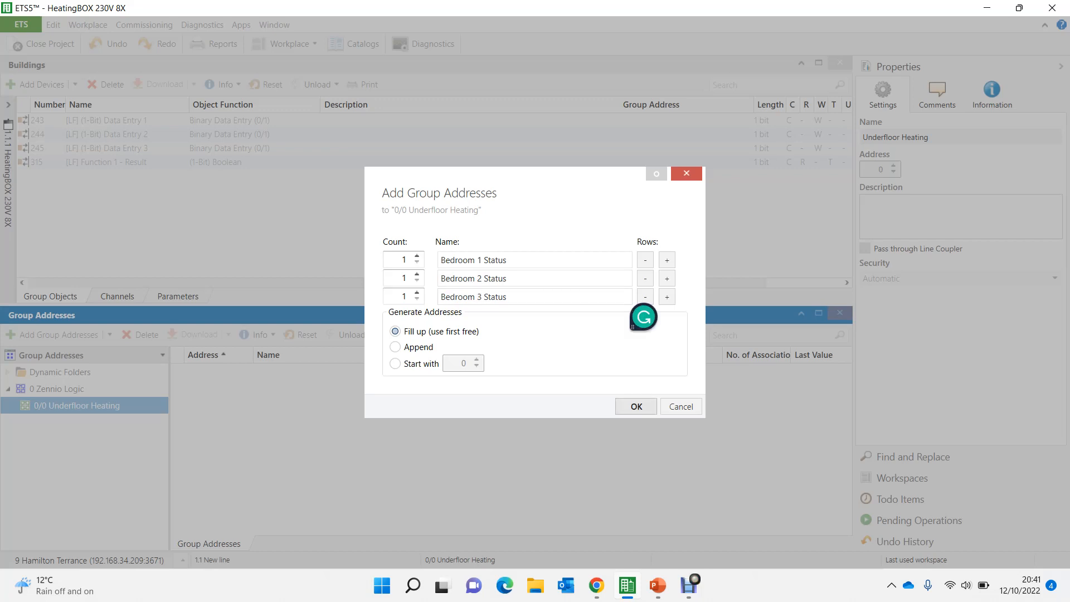
- Add a fourth address row named Man01 Pump and create all the group addresses
left_click(668, 297)
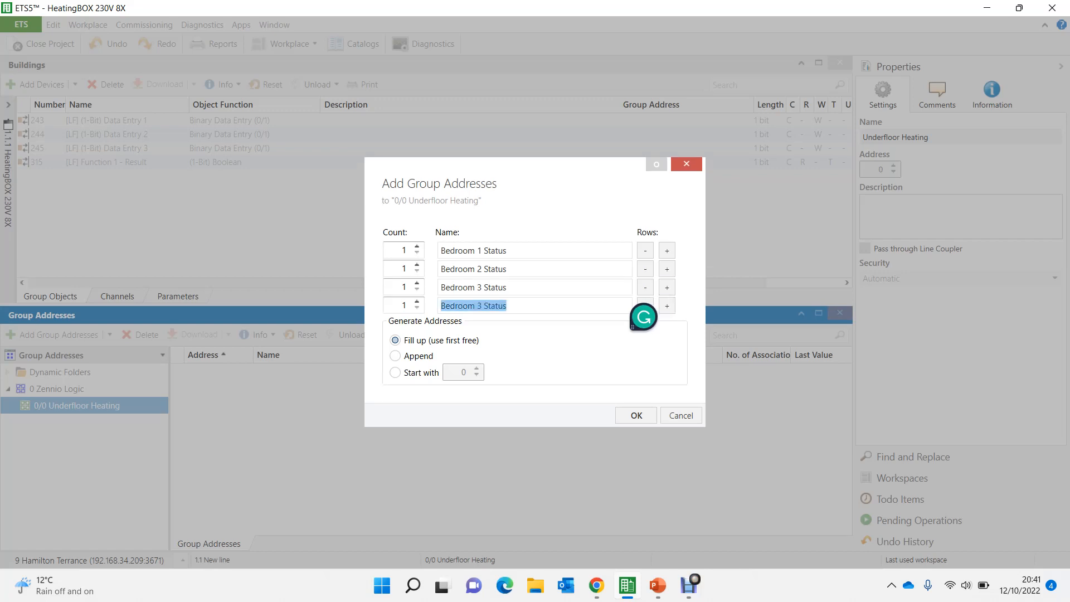
type("Man")
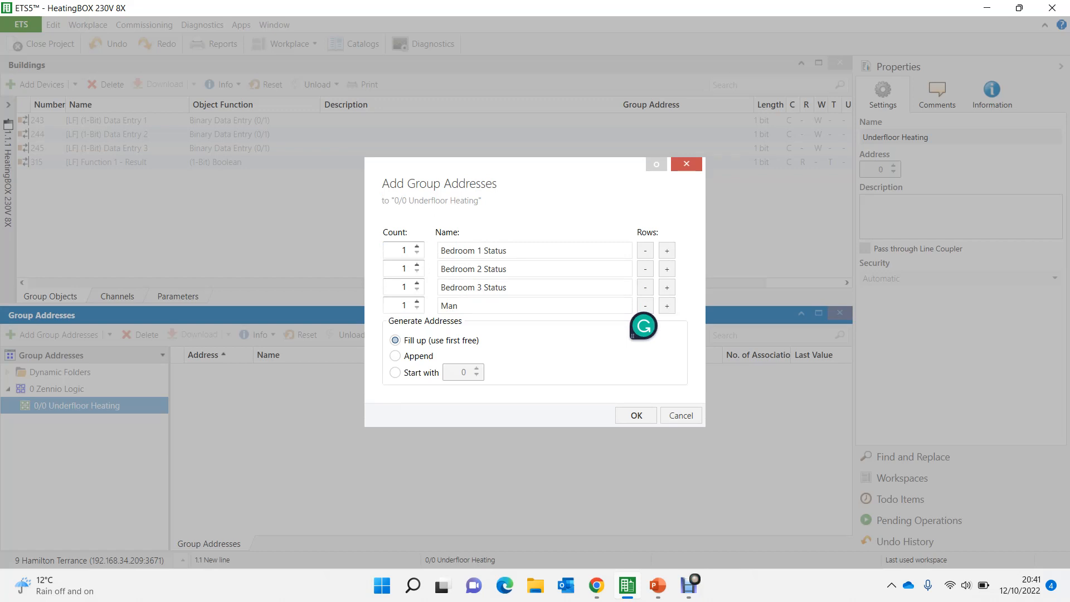
type("01 Pump")
left_click(637, 416)
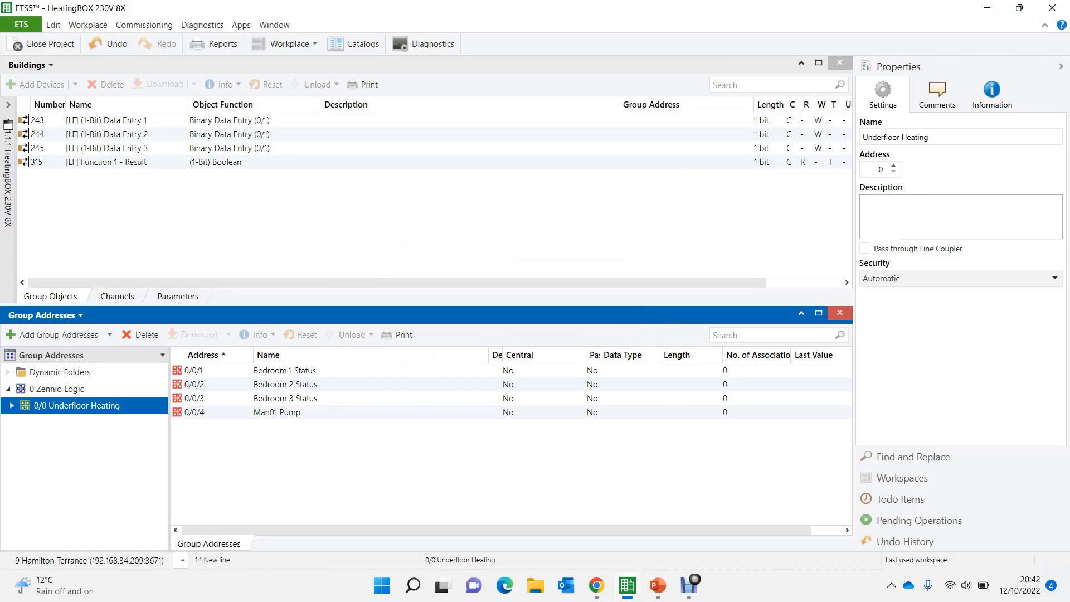
- Link Data Entries 1, 2 and 3 to the Bedroom 1, 2 and 3 Status addresses, and the Function 1 result to Man01 Pump
left_click(106, 120)
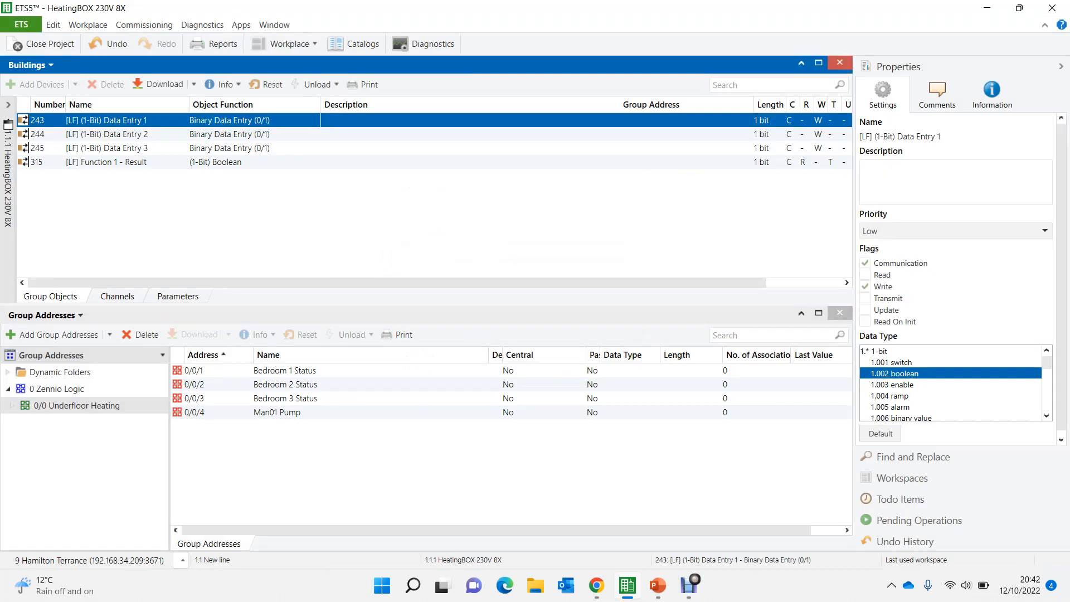
left_click_drag(106, 119, 312, 373)
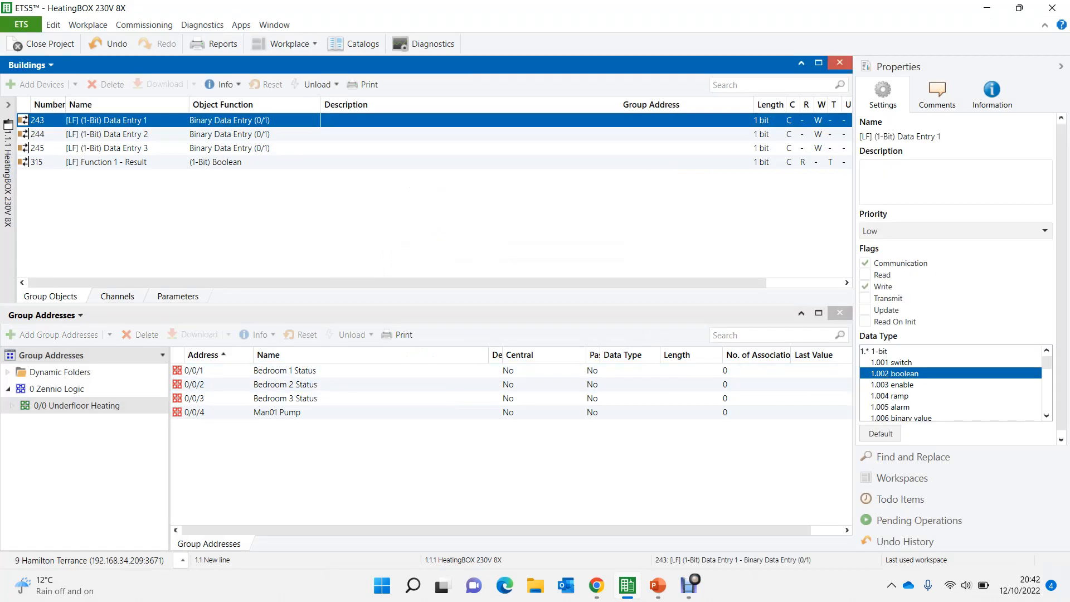
left_click(106, 134)
left_click_drag(106, 134, 324, 390)
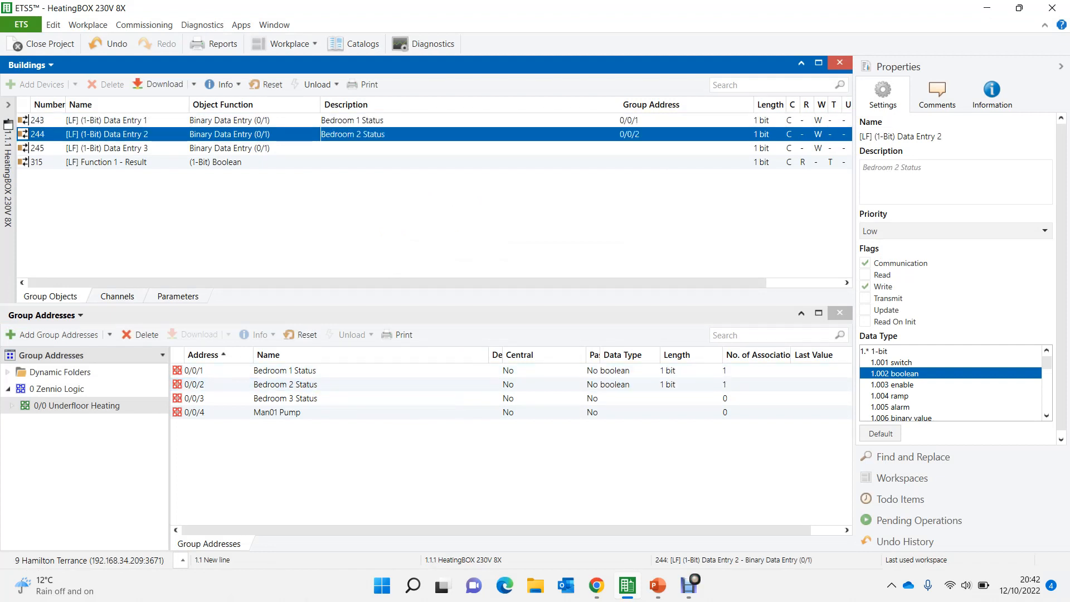
left_click(106, 148)
left_click_drag(106, 148, 329, 399)
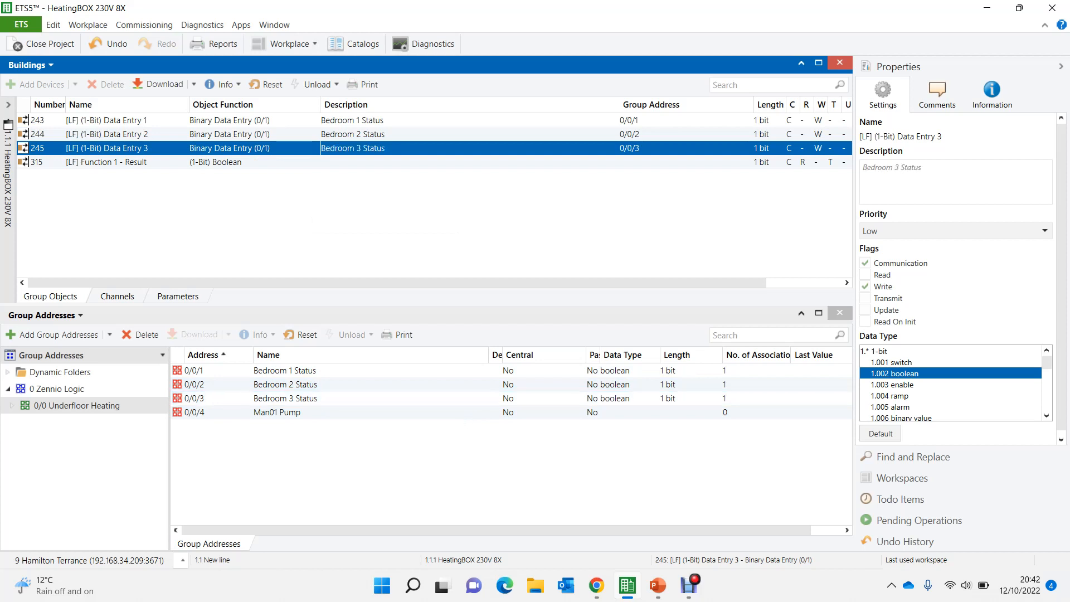
left_click(357, 162)
left_click_drag(357, 162, 281, 415)
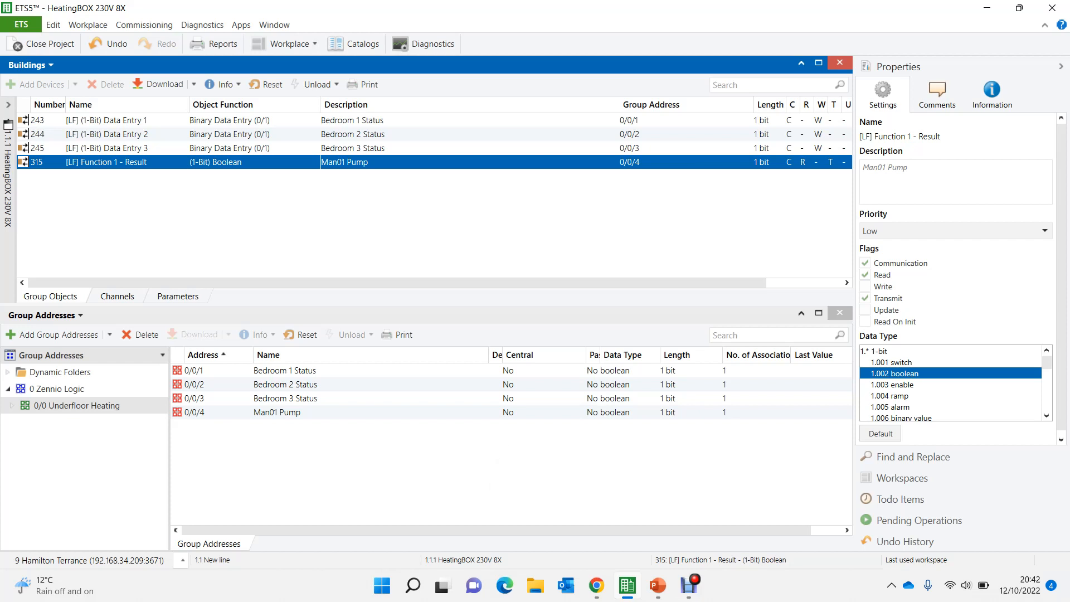
- Check the Underfloor Heating Logic diagram in PowerPoint, and return to ETS5 to review the enabled logic functions and Function 1's triggers
mouse_move(658, 586)
left_click(716, 524)
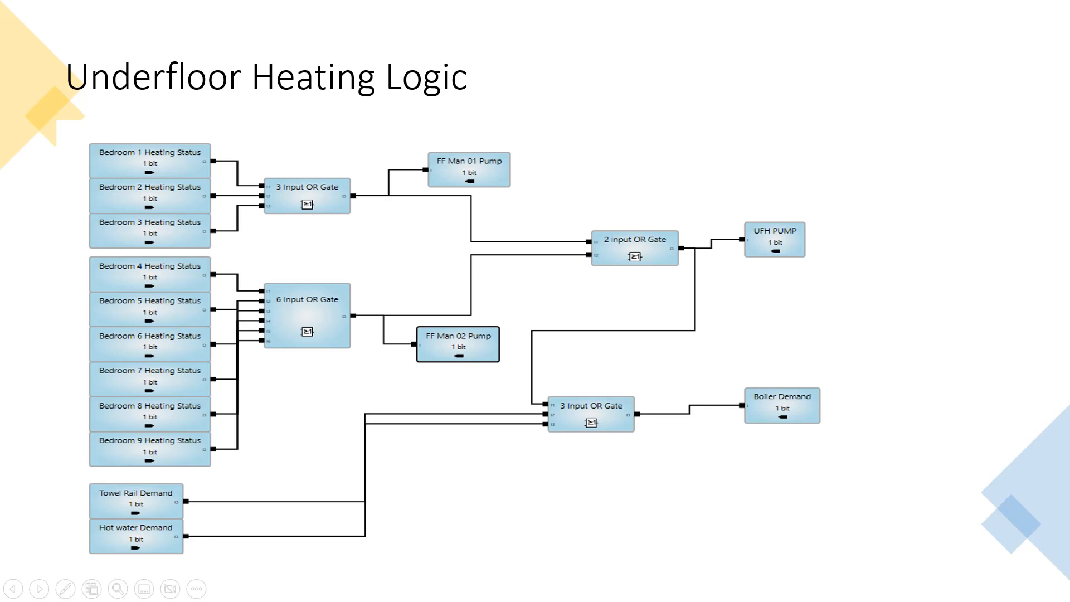
key("alt+Tab")
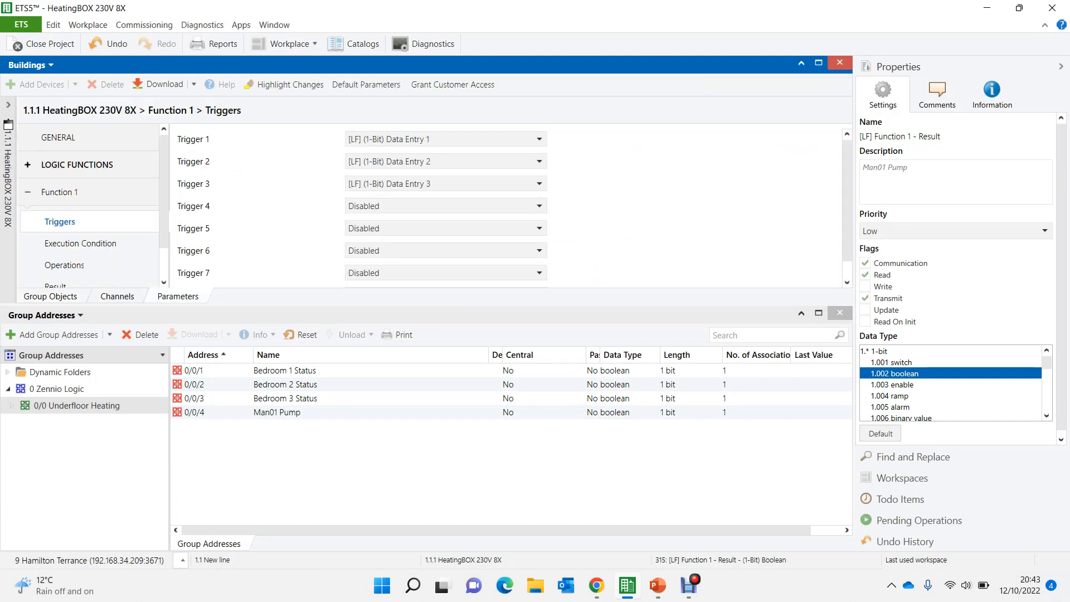
left_click(77, 165)
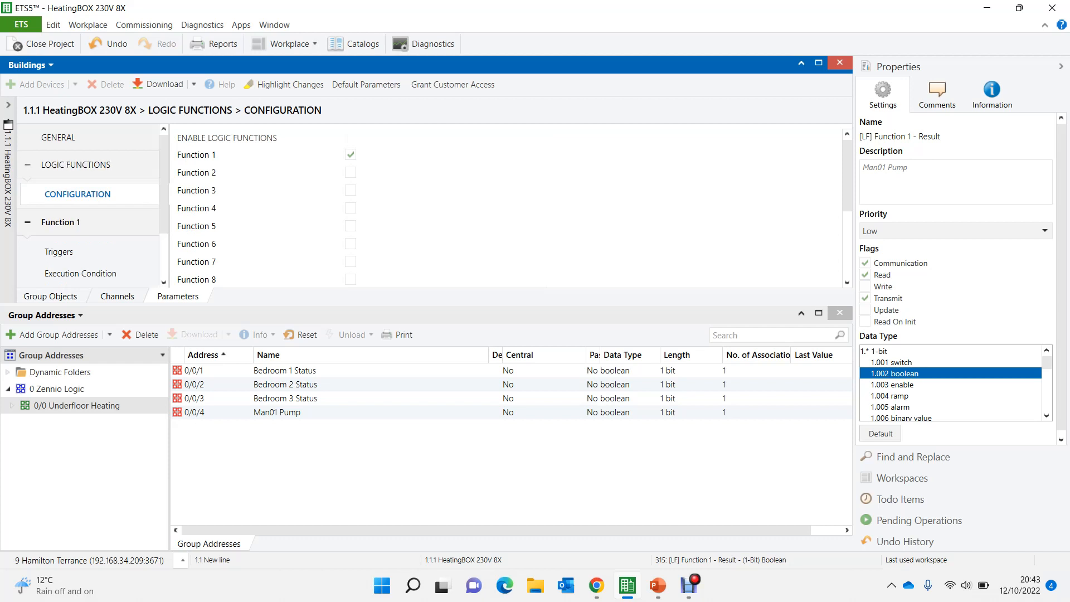
left_click(61, 222)
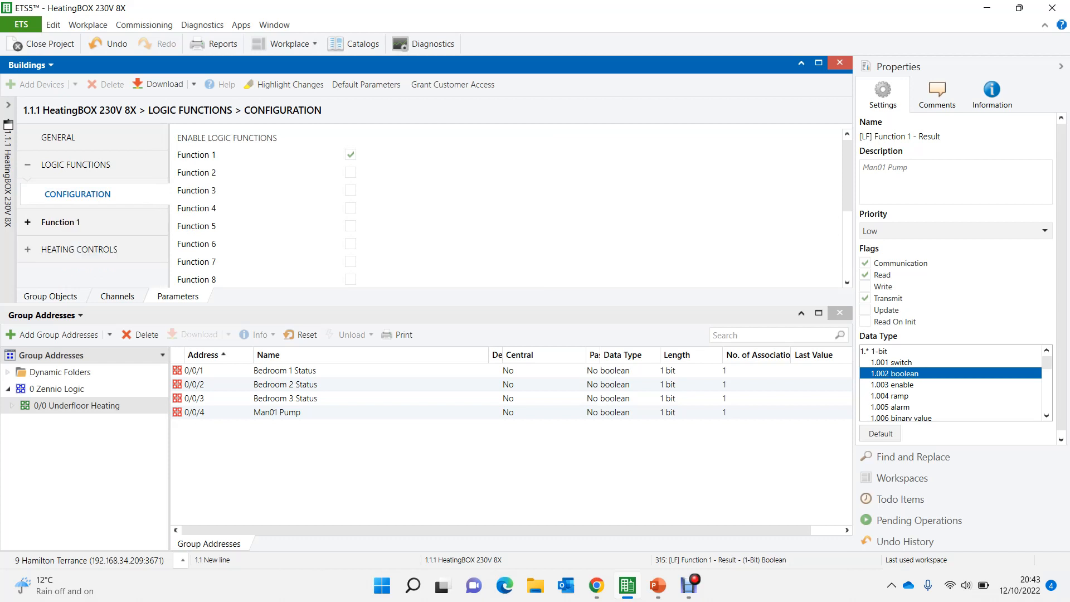
left_click(60, 223)
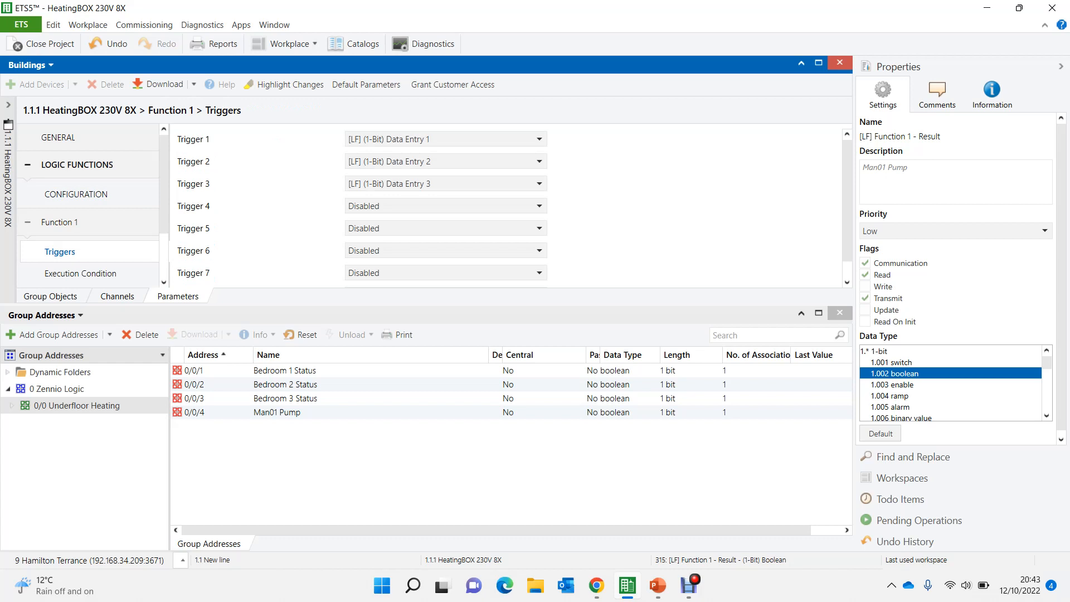
- Set the logic configuration's total 1-Bit input objects to 9 and enable Functions 2 and 3
left_click(77, 165)
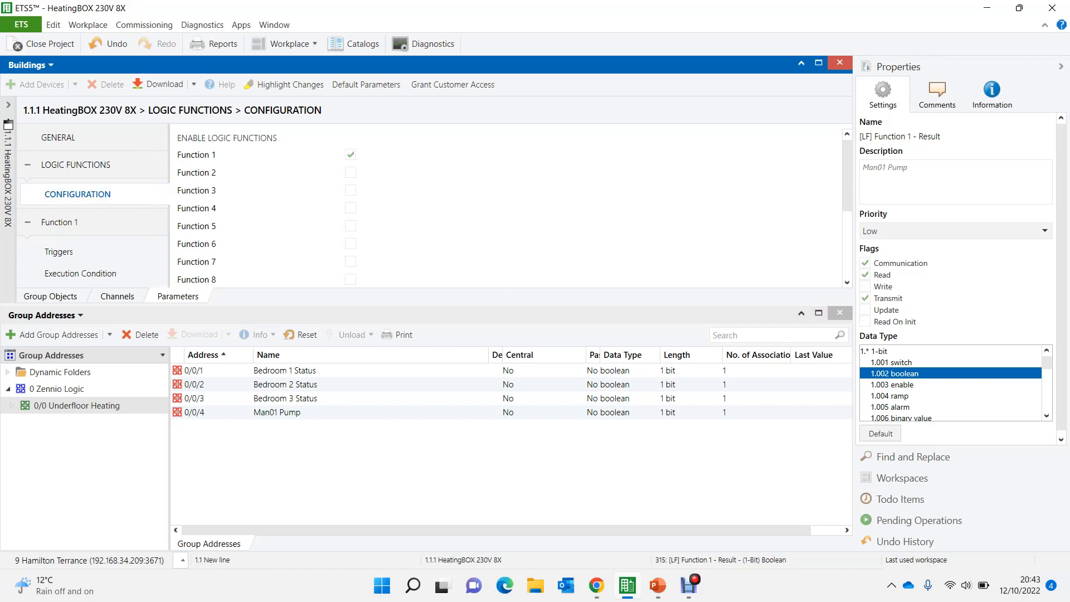
left_click(819, 313)
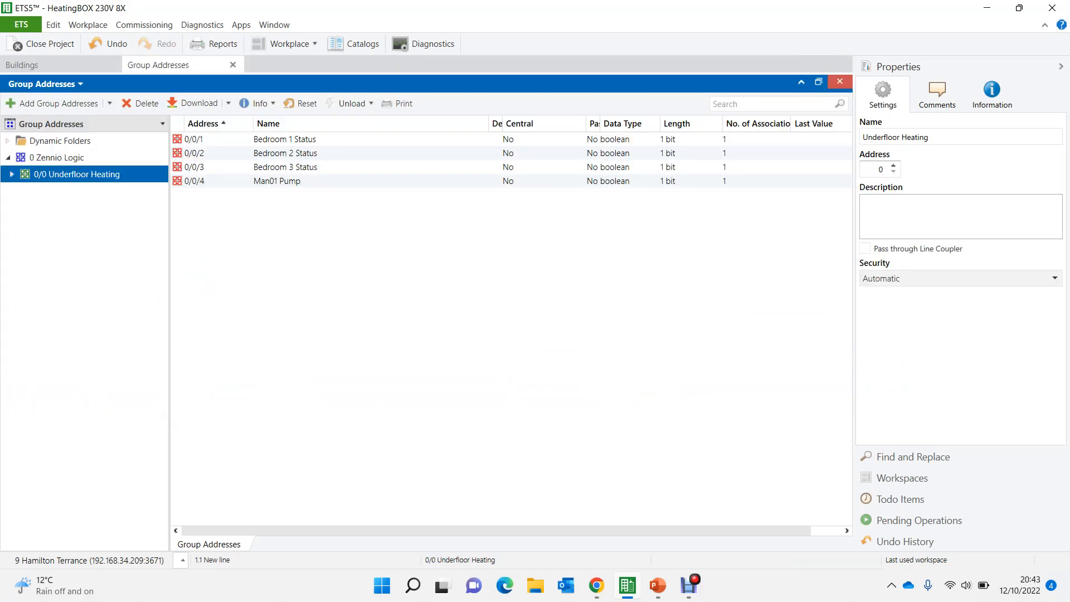
left_click(55, 65)
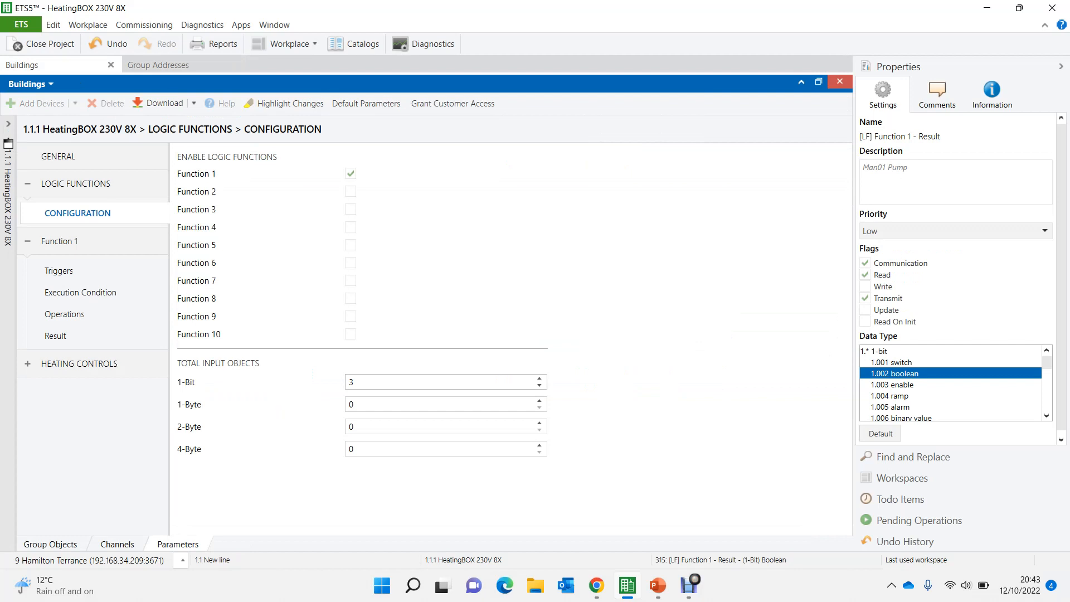
double_click(352, 383)
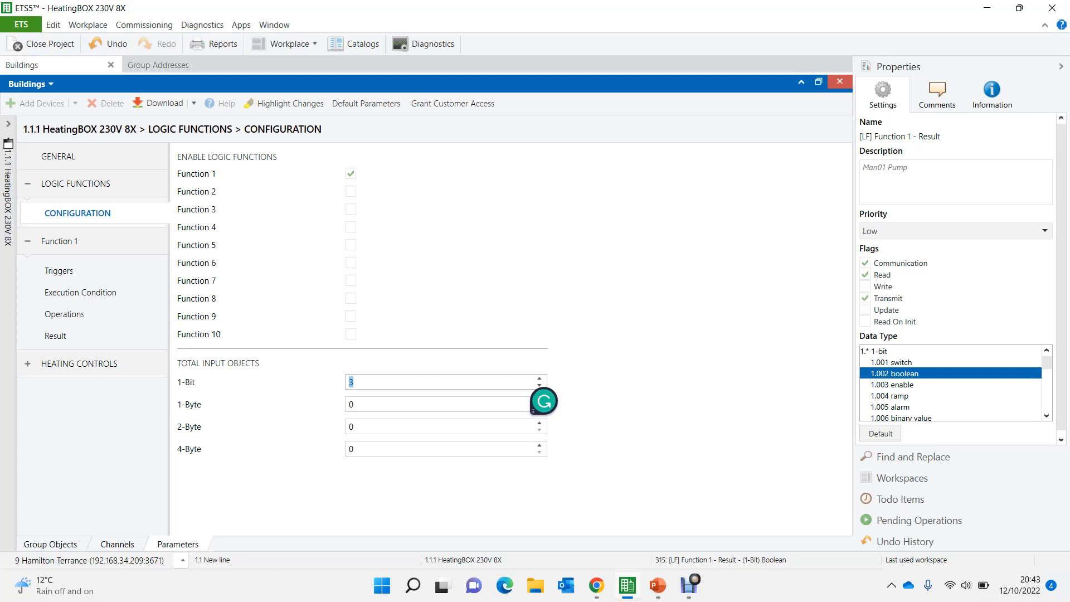
type("9")
left_click(60, 241)
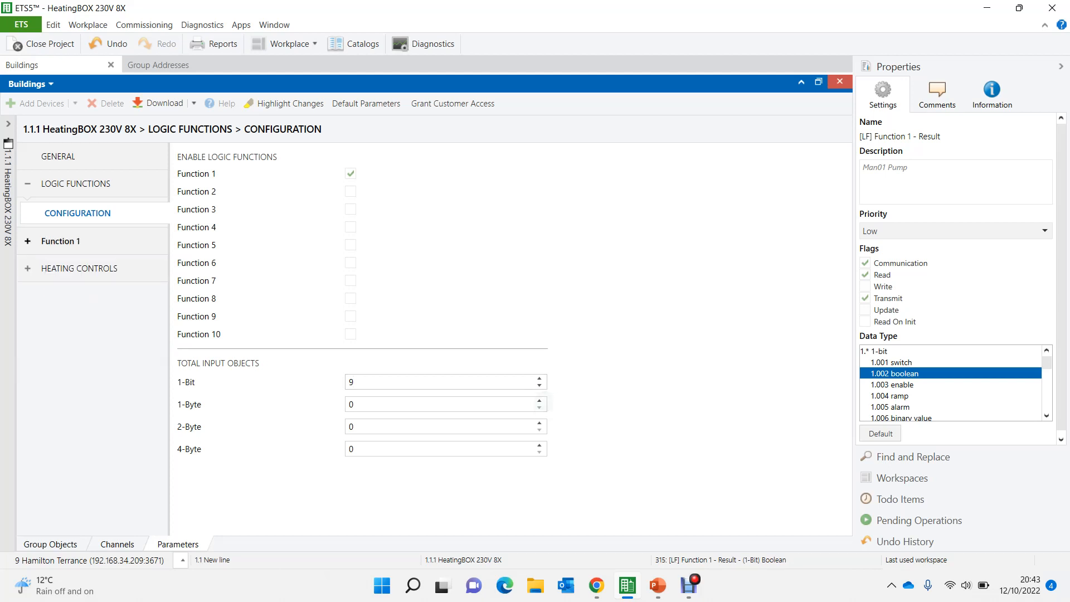
left_click(350, 191)
left_click(350, 209)
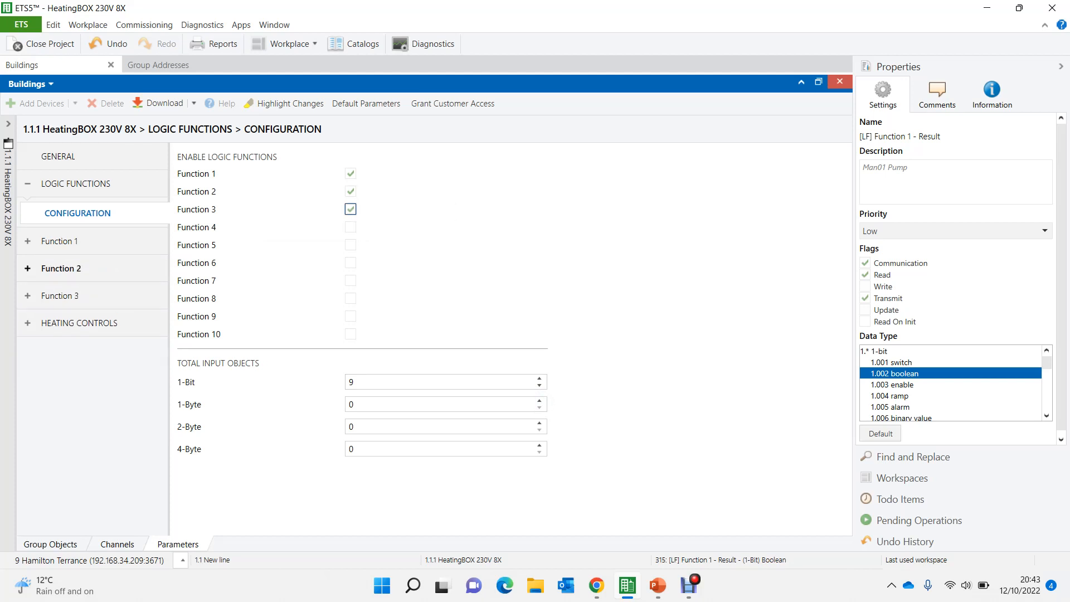
- Assign 1-Bit Data Entry 4 to Trigger 1 and Data Entry 5 to Trigger 2 of Function 2
left_click(60, 268)
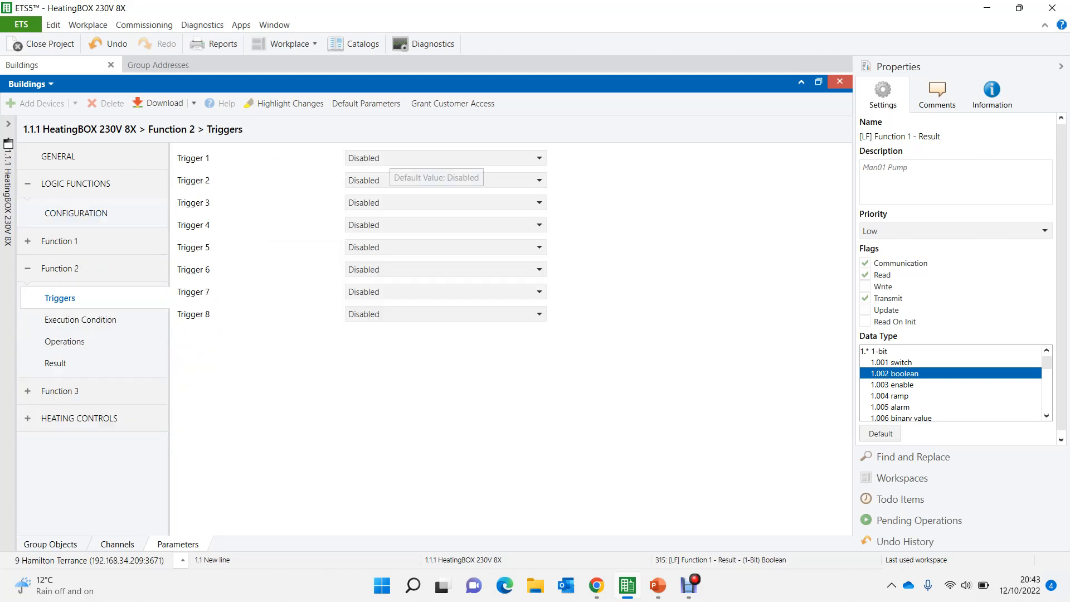
left_click(390, 158)
key("Down")
key("Down")
key("Down")
key("Down")
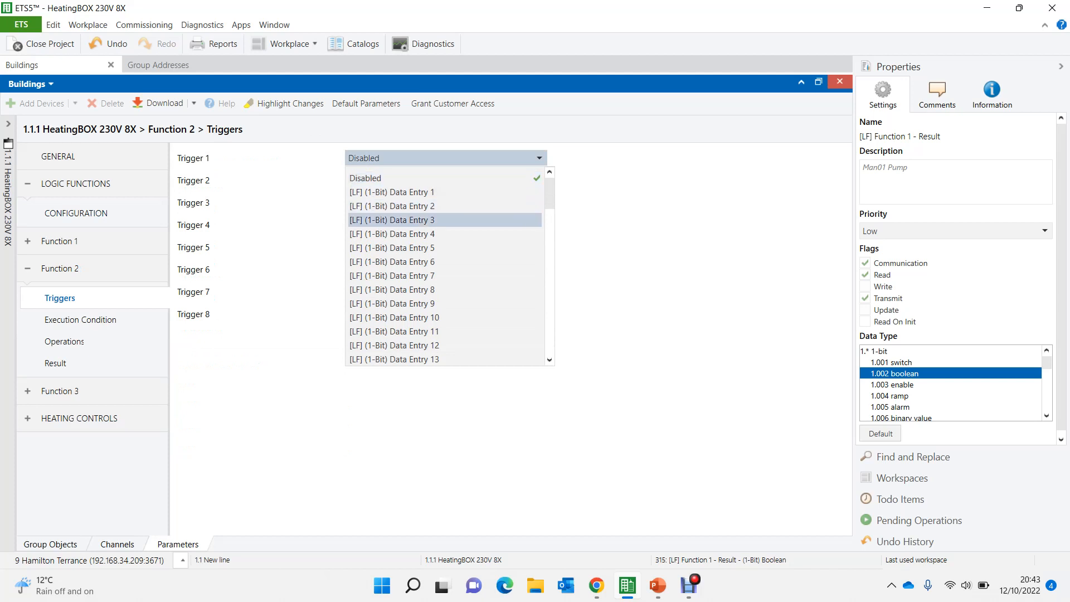
key("Return")
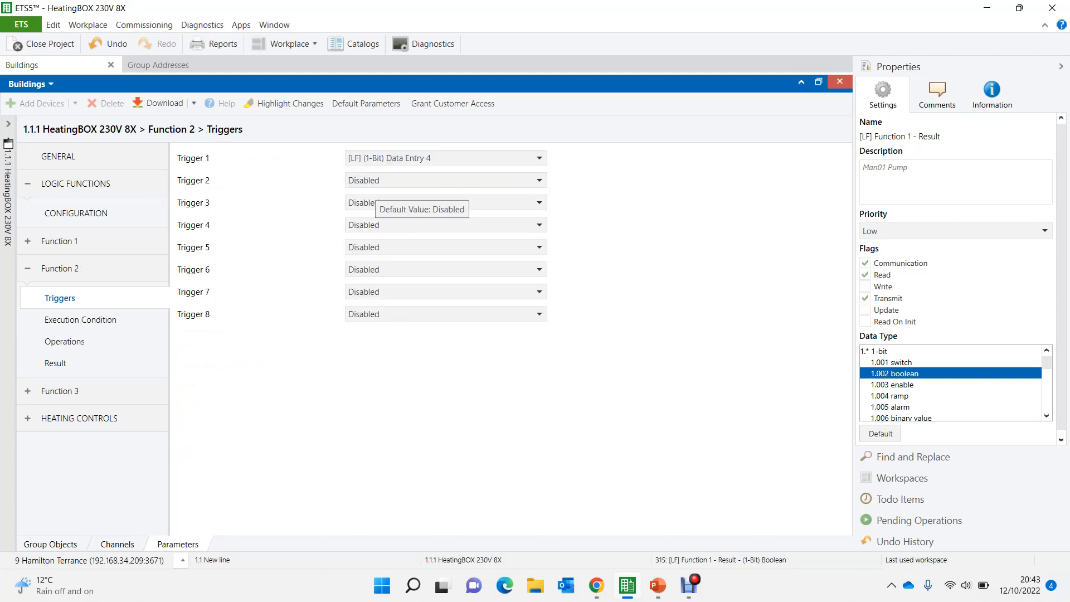
left_click(390, 180)
key("Down")
key("Down")
key("Down")
key("Down")
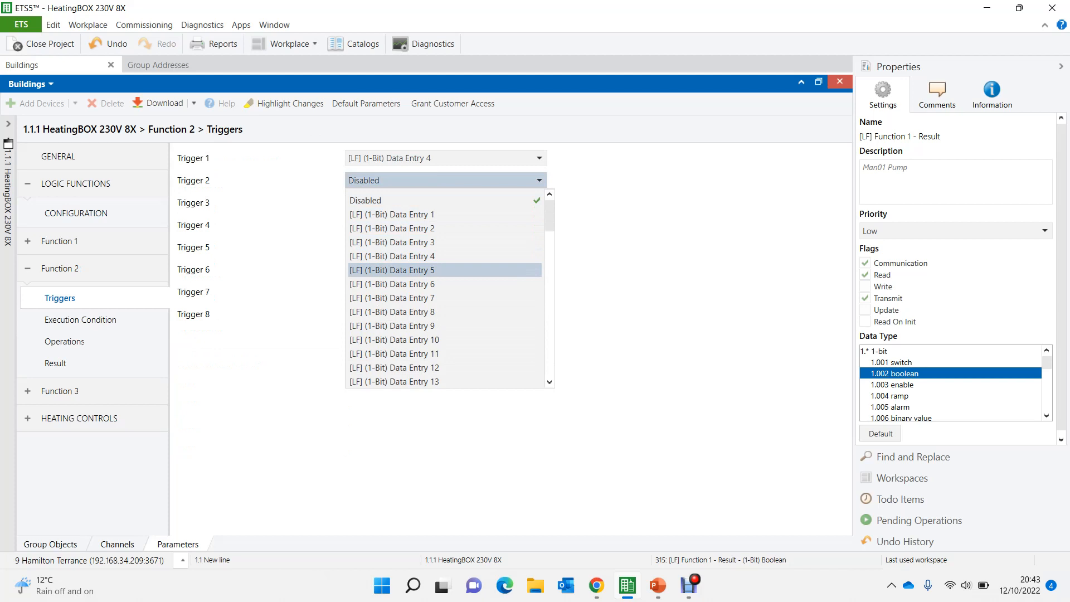
key("Return")
- Assign 1-Bit Data Entries 6, 7 and 8 to Triggers 3, 4 and 5 of Function 2
left_click(435, 203)
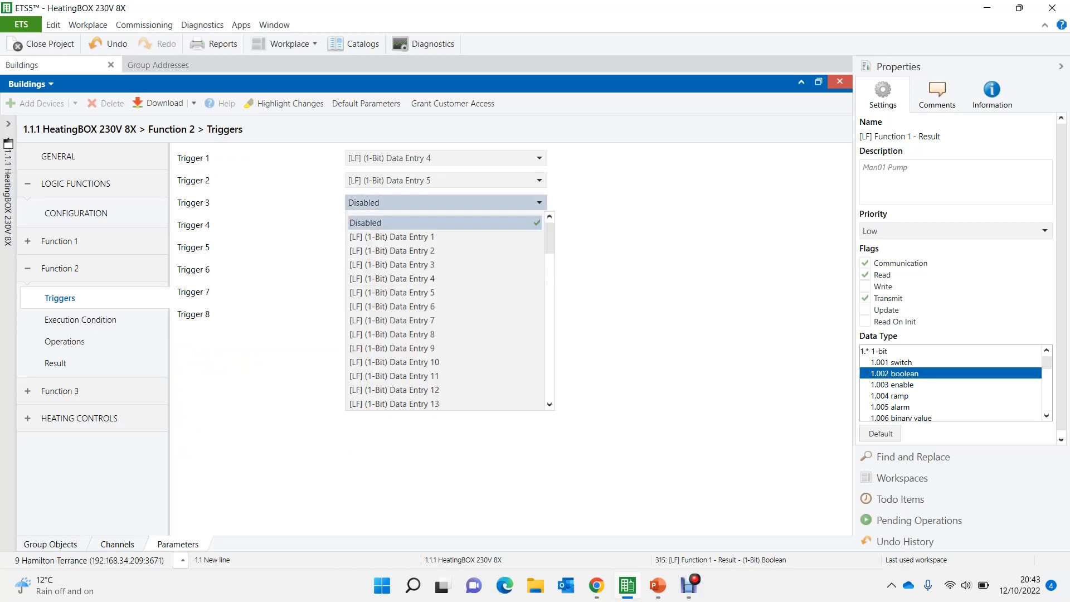
key("Return")
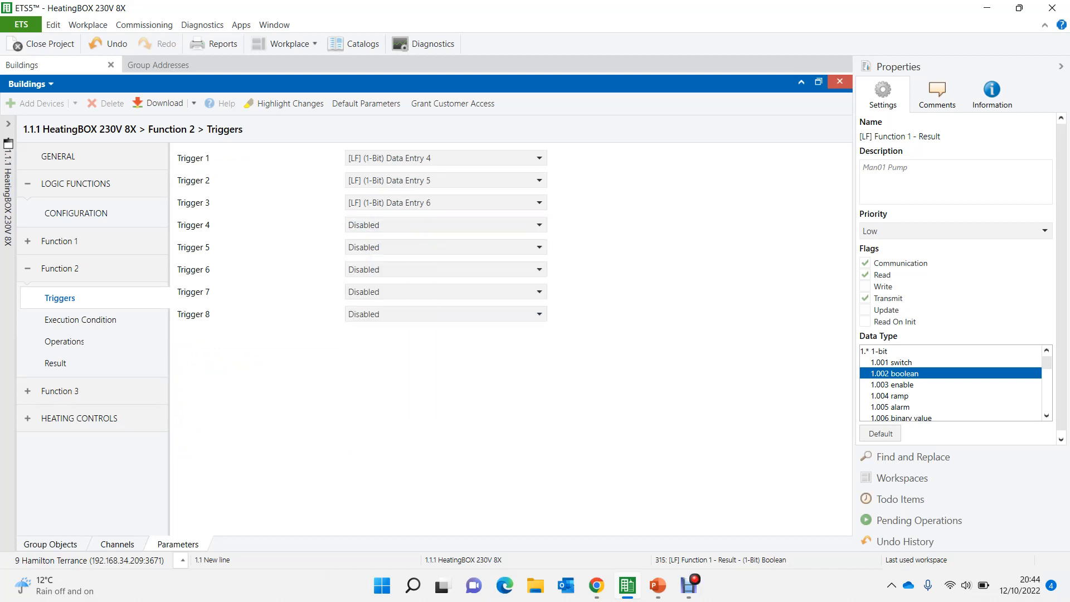
left_click(445, 225)
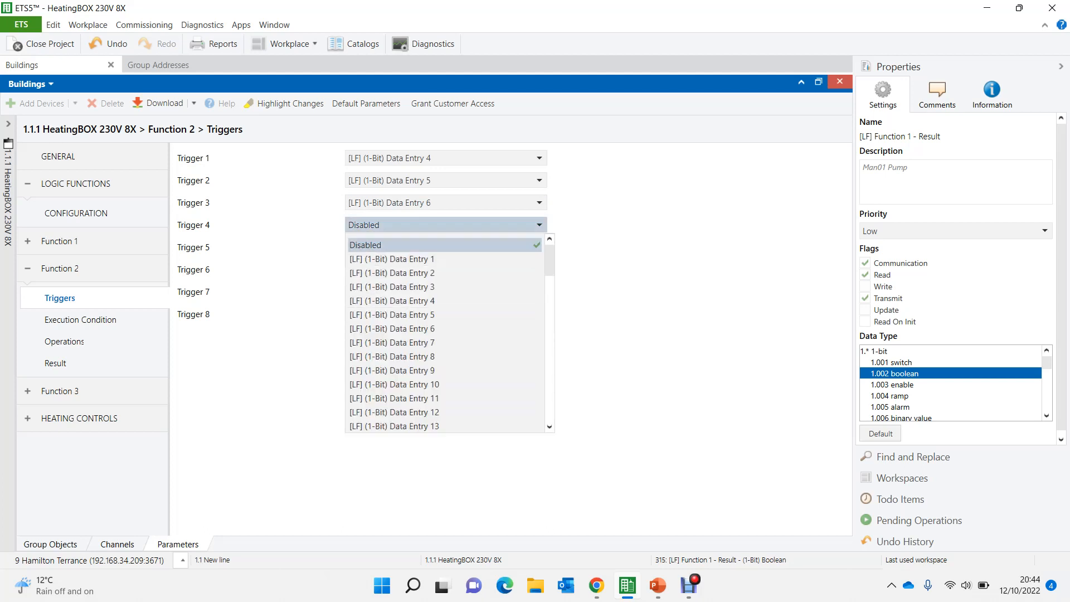
key("Down")
key("Down")
key("Down")
key("Down")
key("Down")
key("Down")
key("Down")
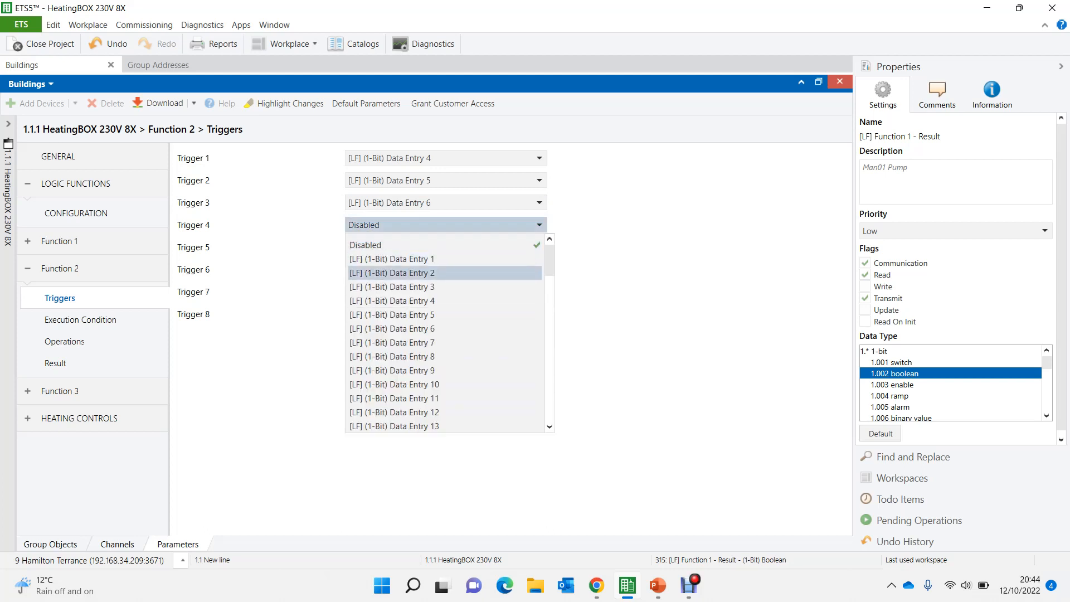
key("Return")
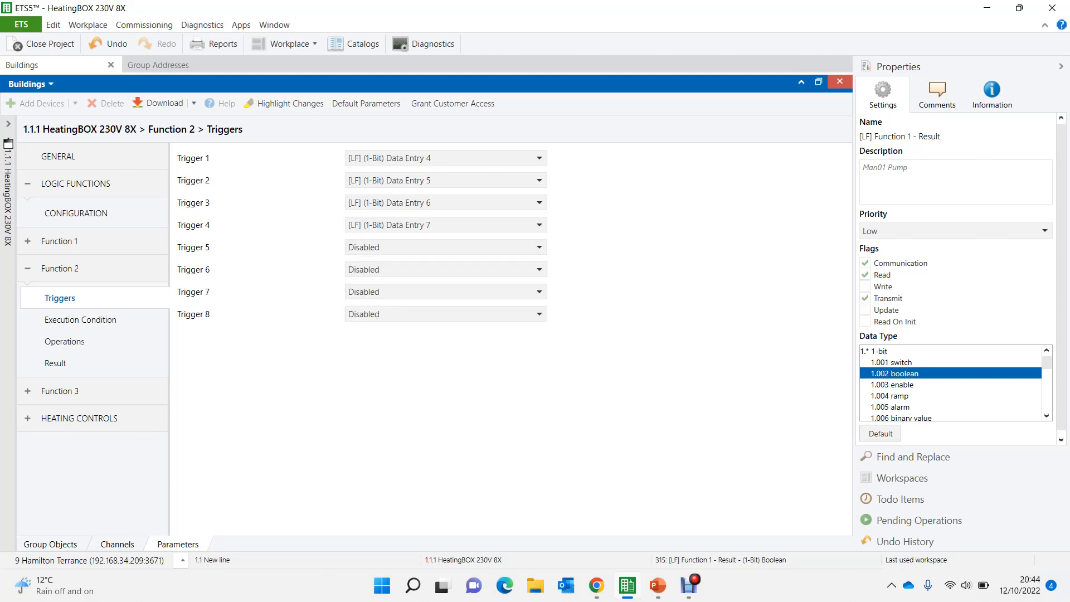
left_click(357, 247)
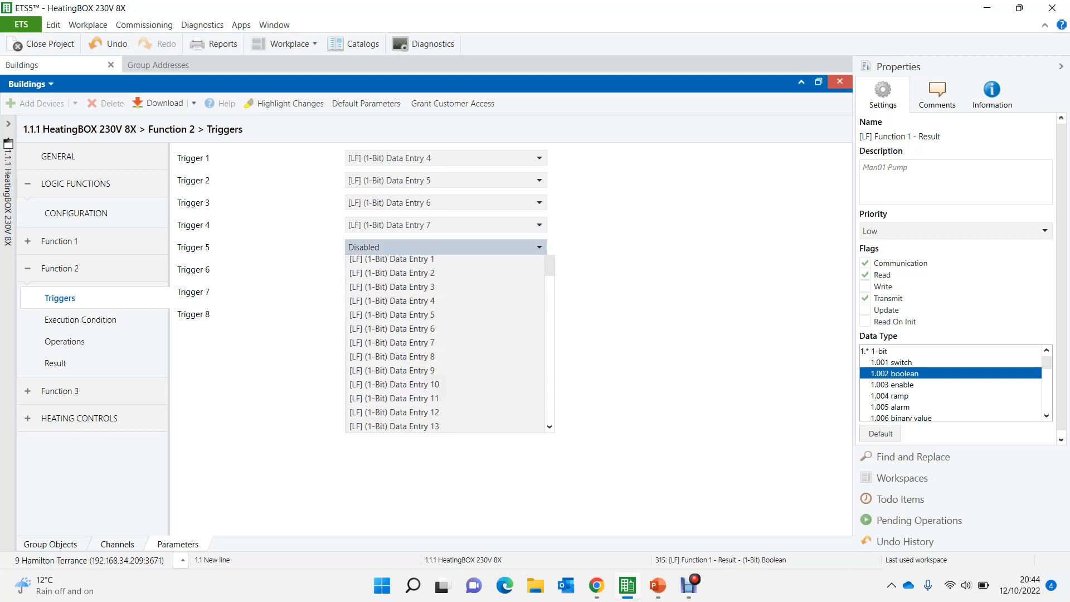
key("Down")
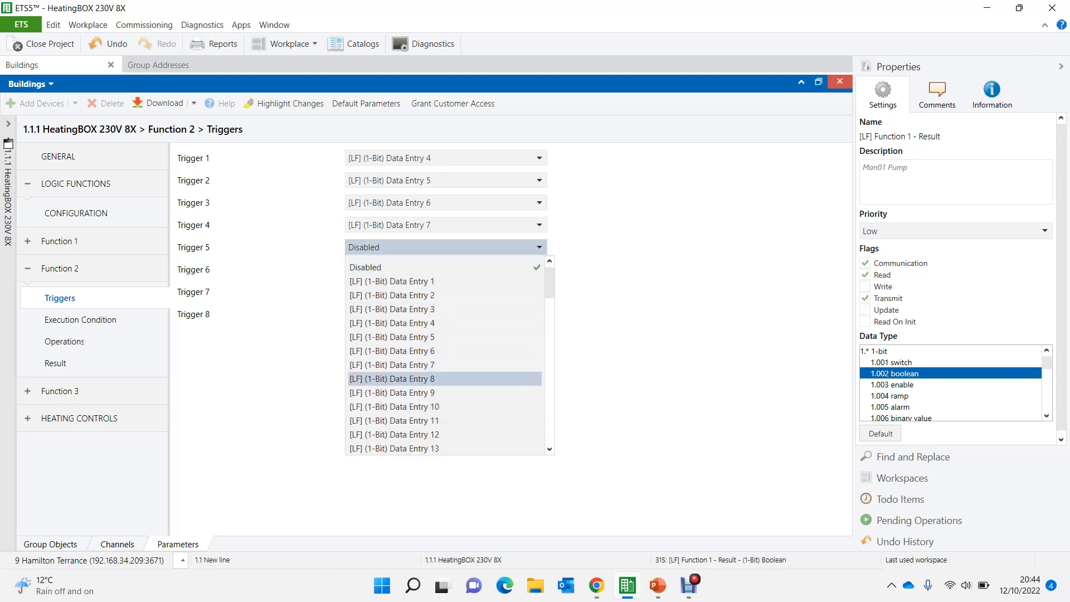
key("Return")
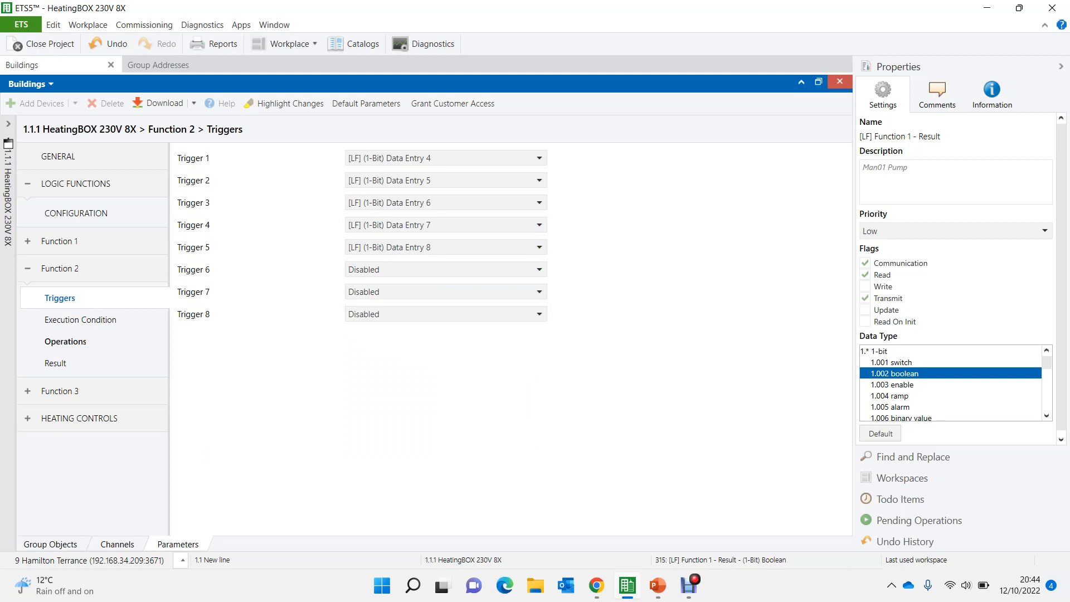
- Enable Function 2's Operation 1 as a 1-bit logic OR of Data Entry 4 and Data Entry 5, with result b3
left_click(65, 342)
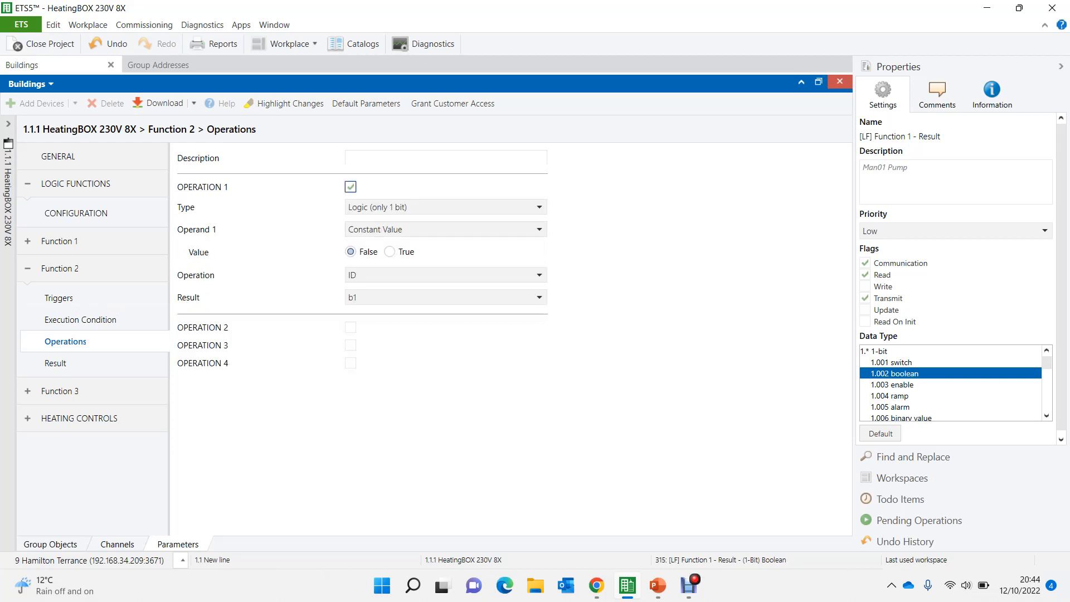
left_click(441, 229)
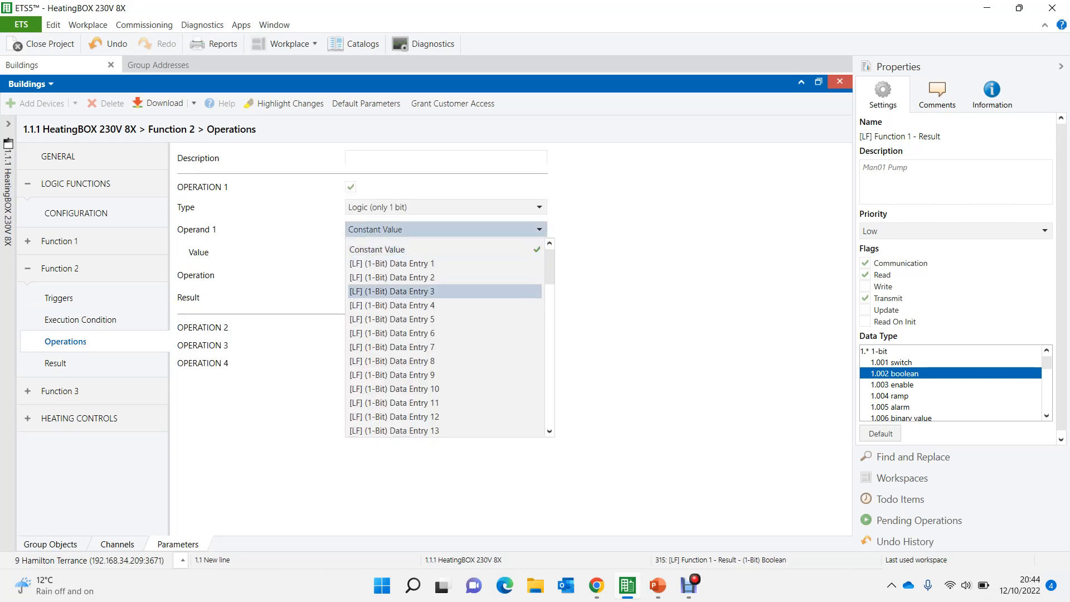
left_click(392, 305)
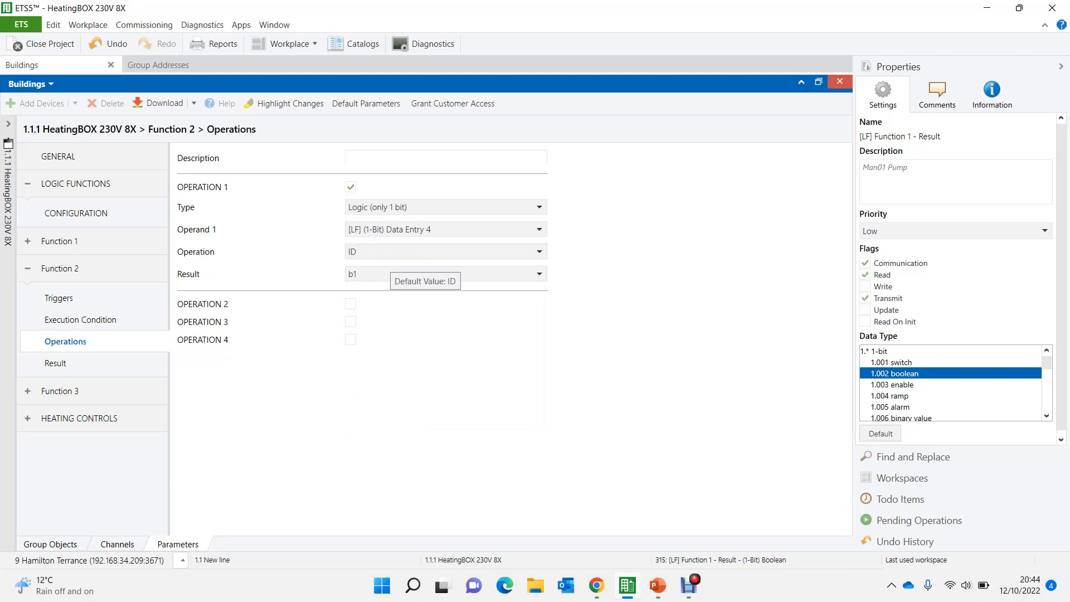
left_click(440, 251)
left_click(390, 314)
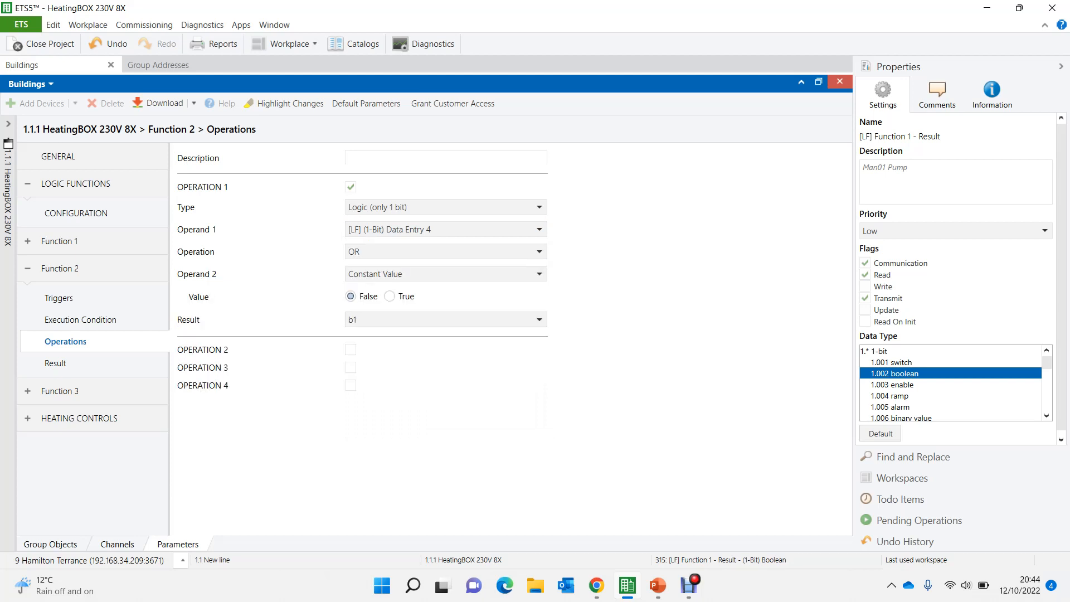
left_click(421, 276)
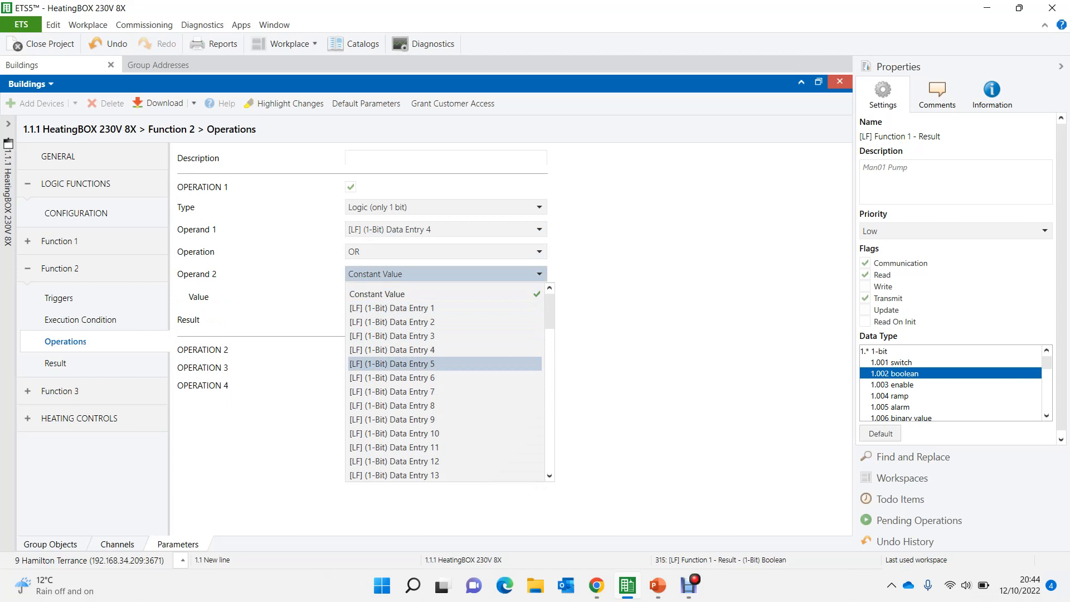
left_click(392, 364)
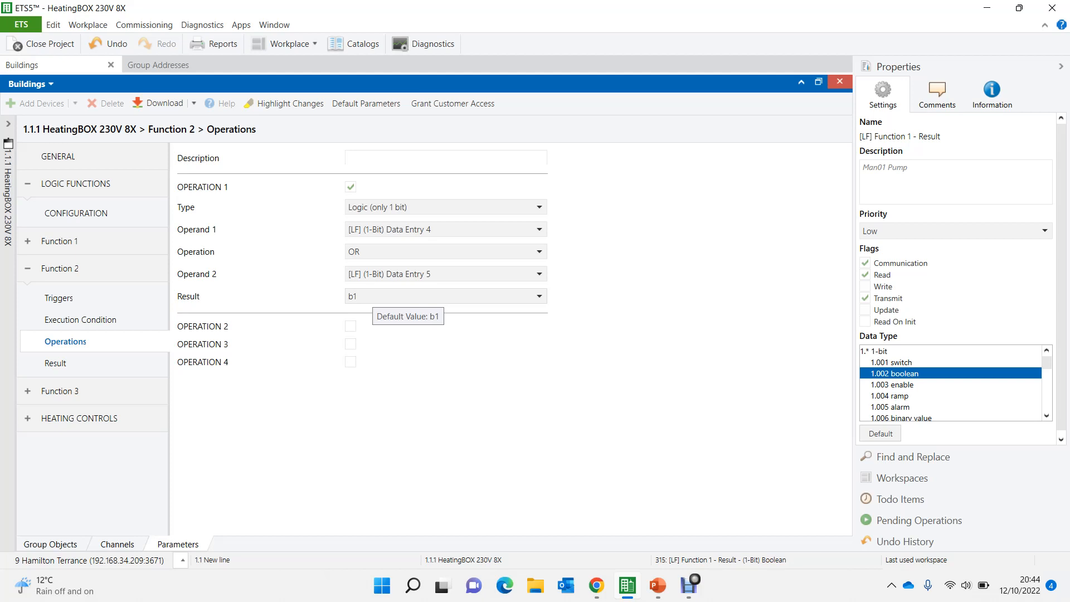
left_click(373, 296)
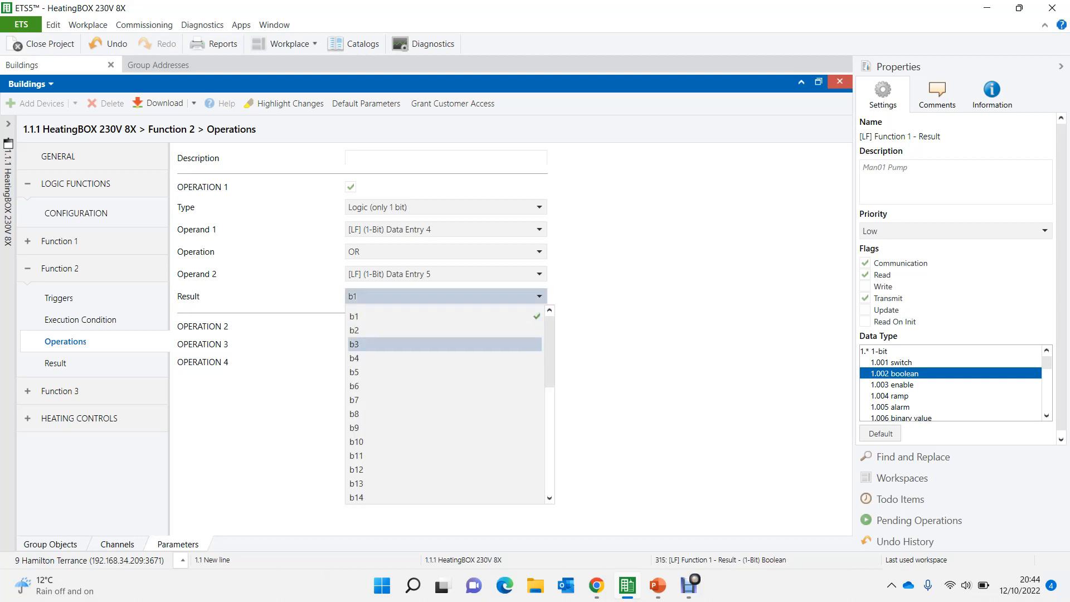
left_click(390, 344)
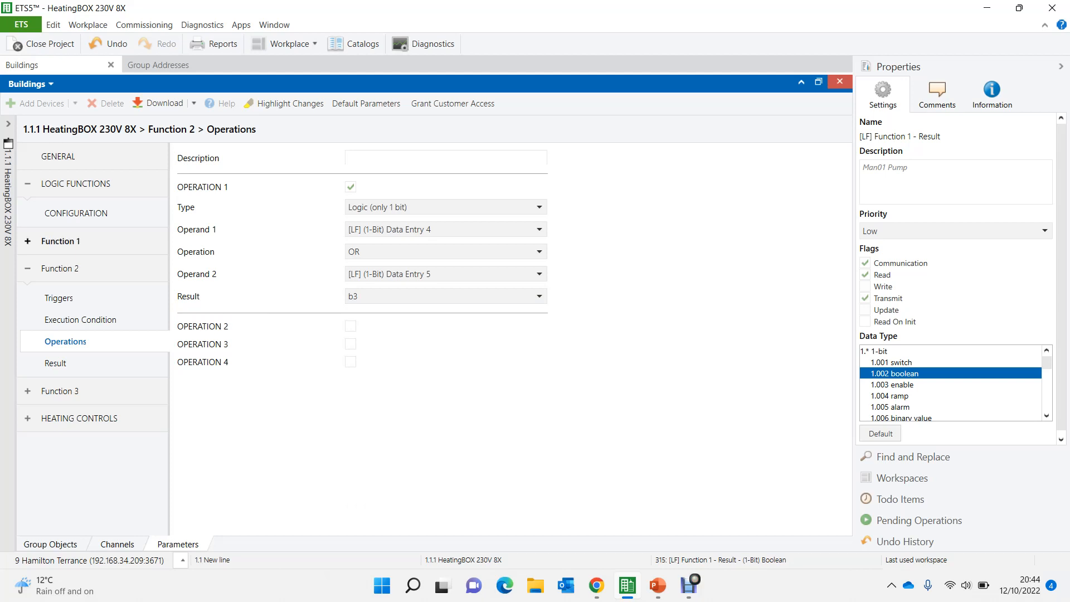
- Review the result settings of Function 1, and compare them with Function 2's result settings
left_click(60, 241)
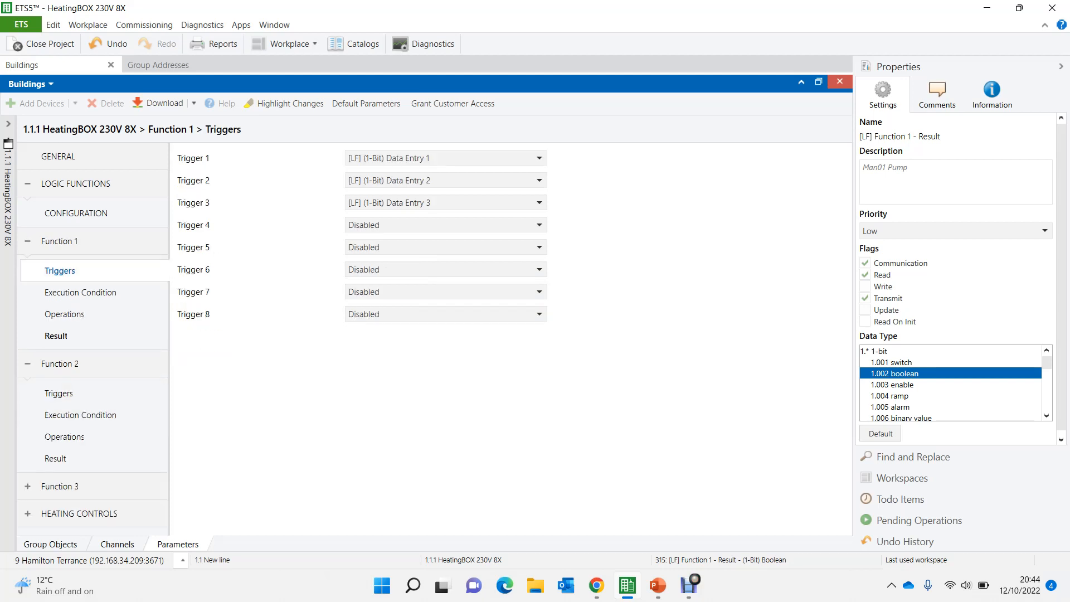
left_click(55, 336)
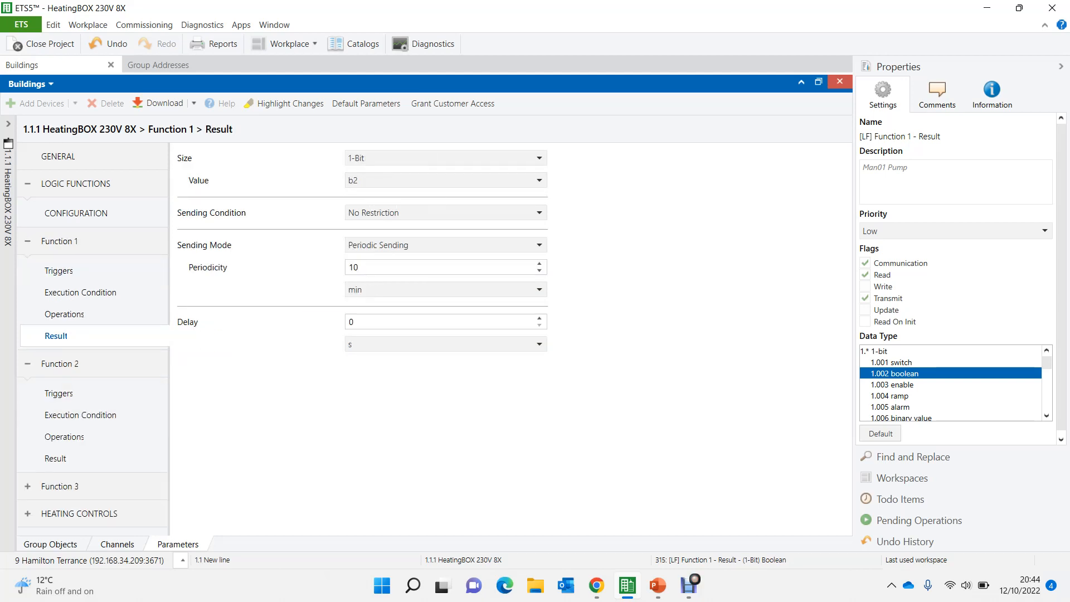
left_click(55, 459)
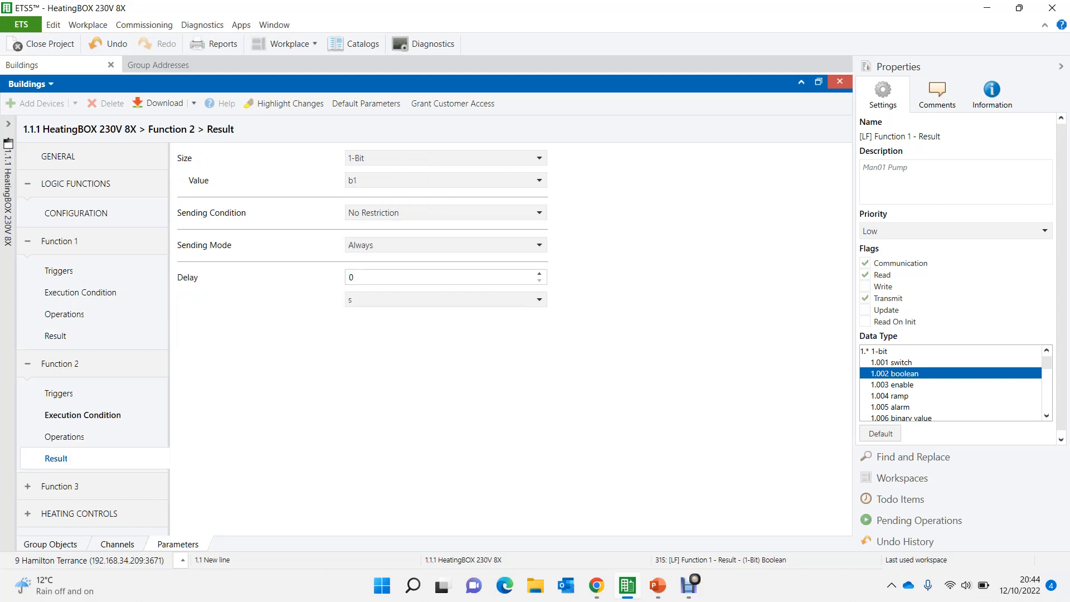
- Enable Function 2's Operation 2 as a 1-bit logic OR with Data Entry 6 as Operand 1 and b3 as result
left_click(65, 437)
left_click(350, 326)
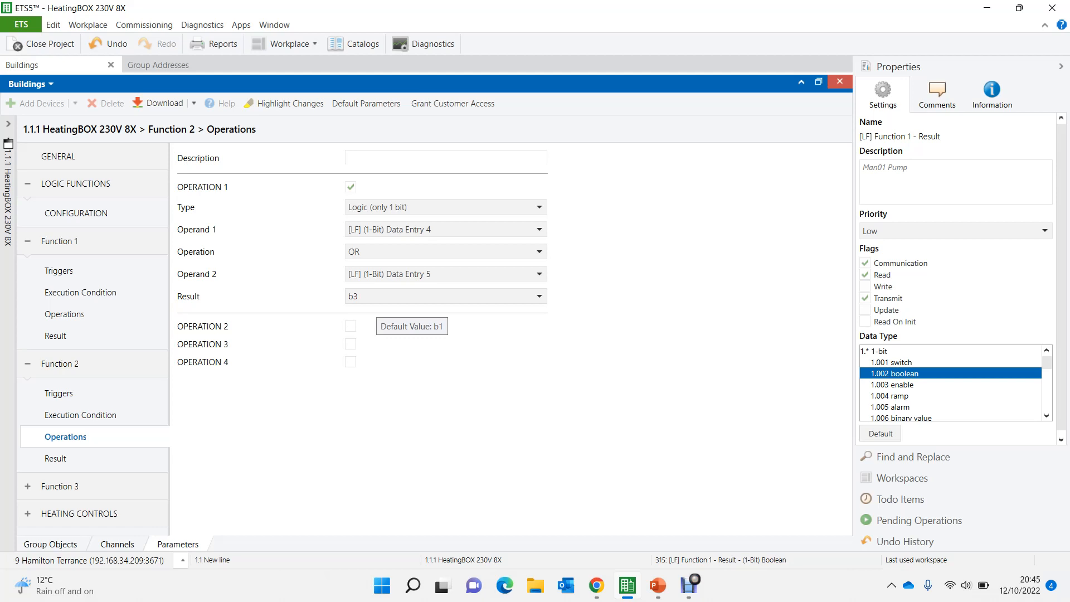
left_click(350, 327)
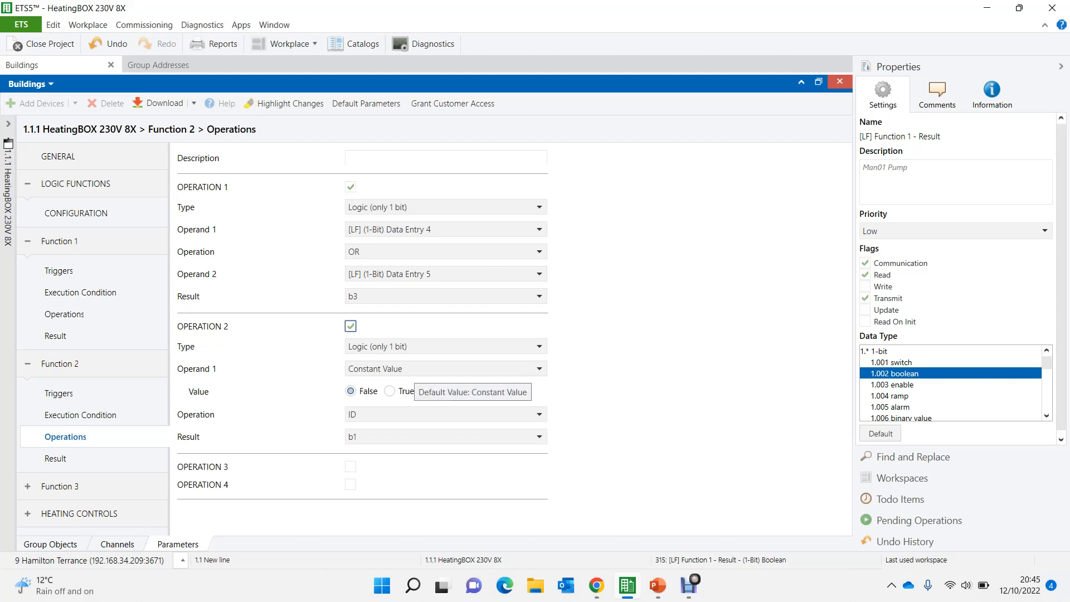
left_click(414, 370)
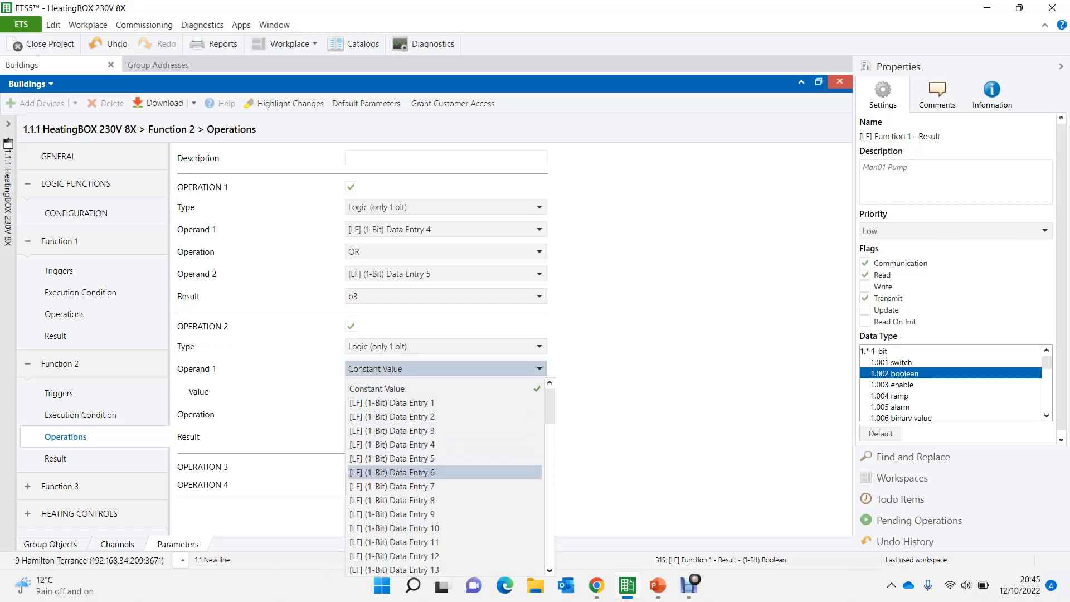
left_click(391, 472)
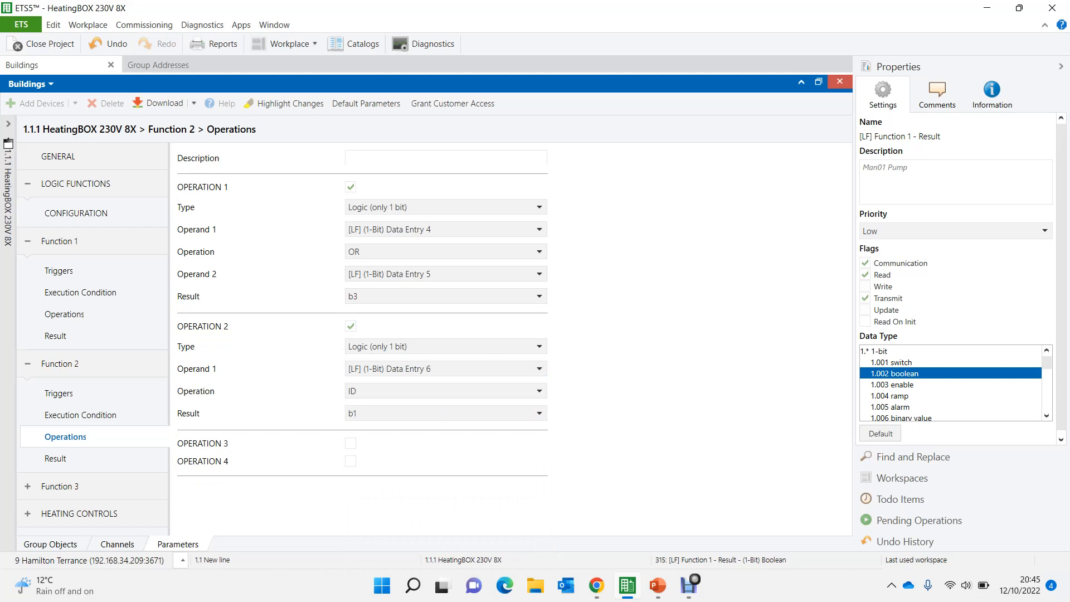
left_click(390, 391)
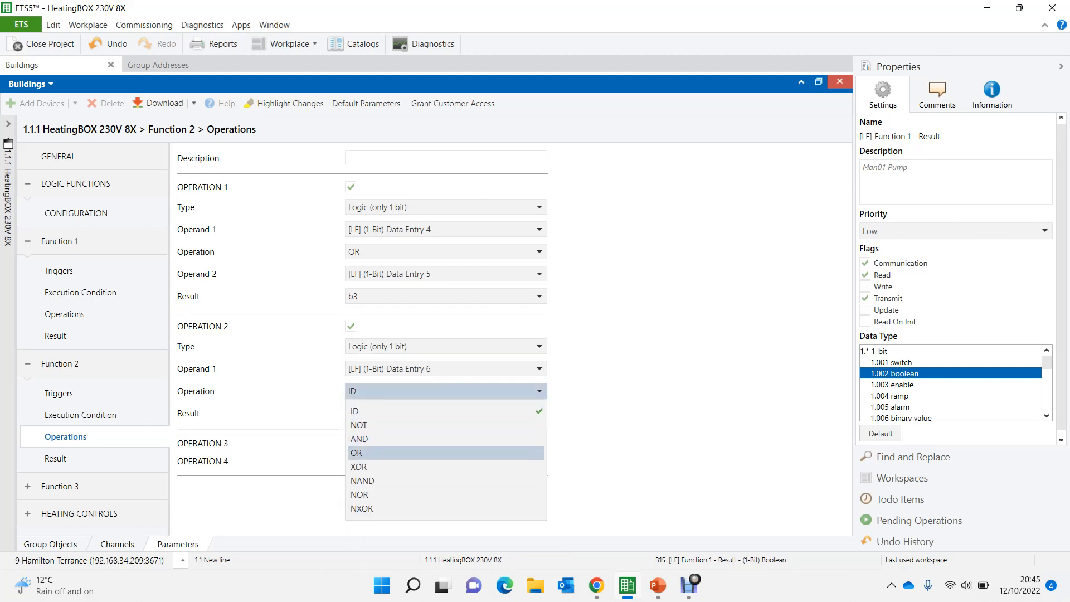
left_click(390, 452)
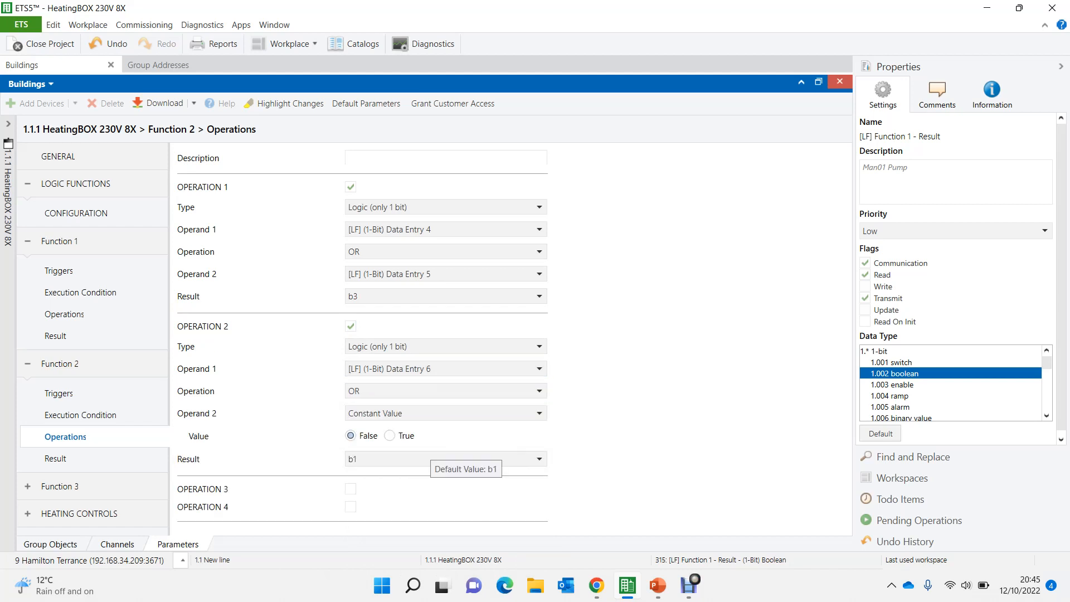
left_click(434, 459)
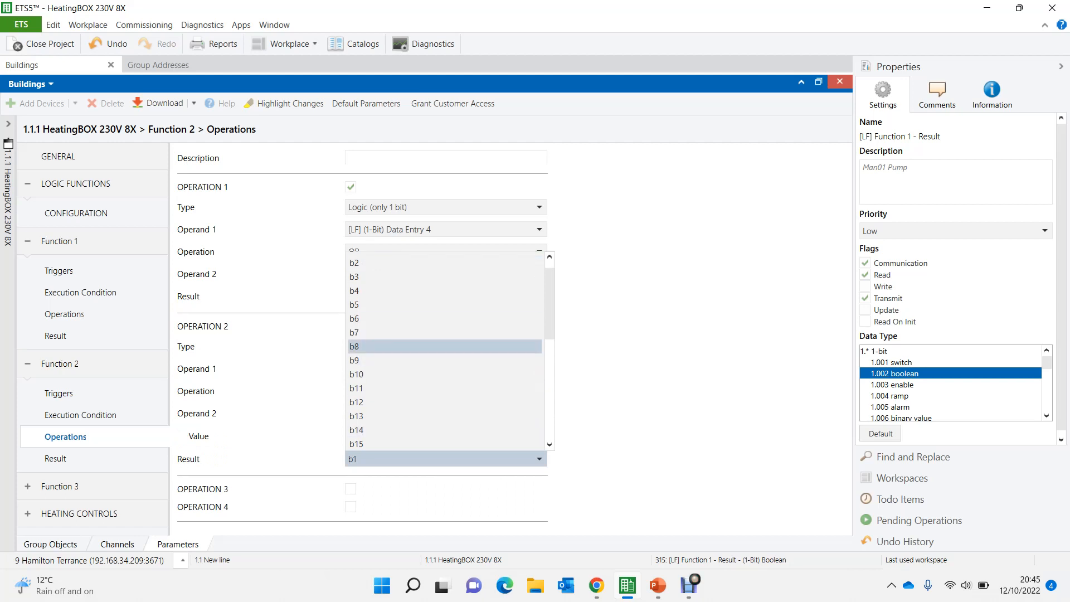
left_click(391, 279)
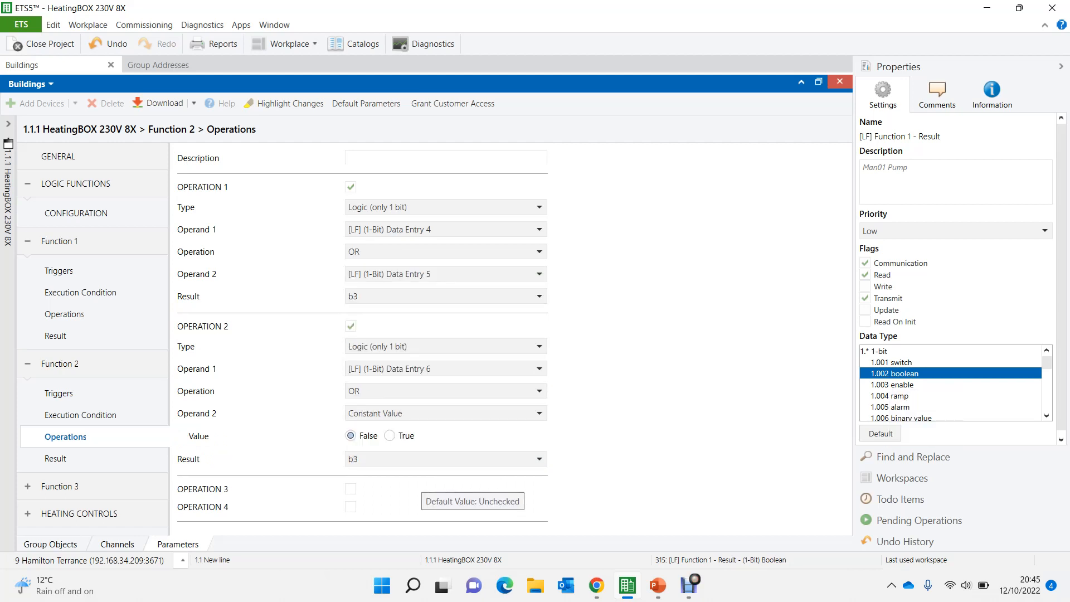
- Enable Operation 3 of Function 2
left_click(351, 489)
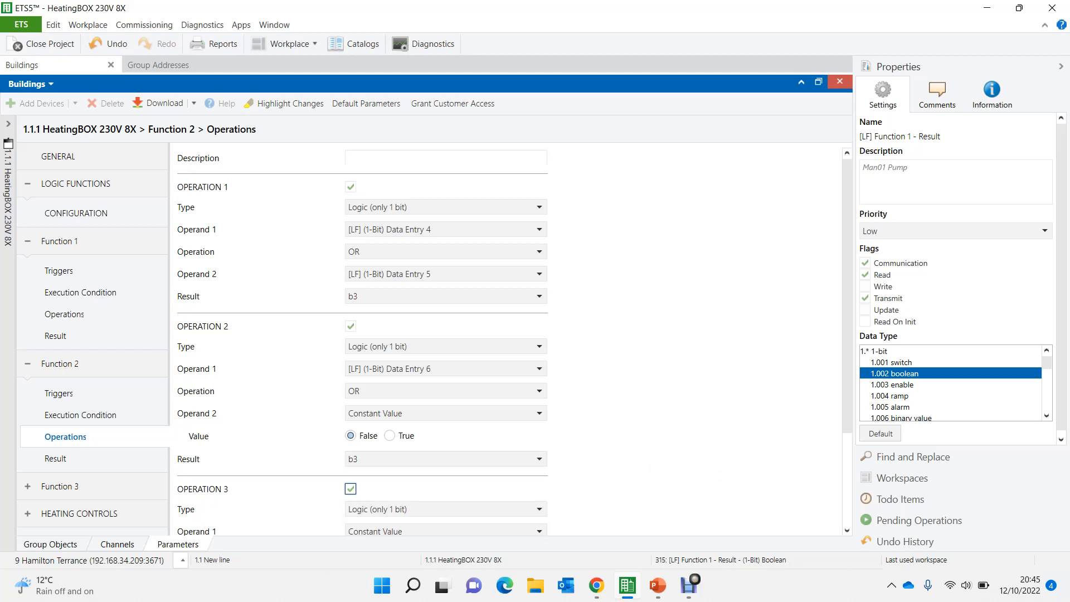
scroll(363, 341, "down", 2)
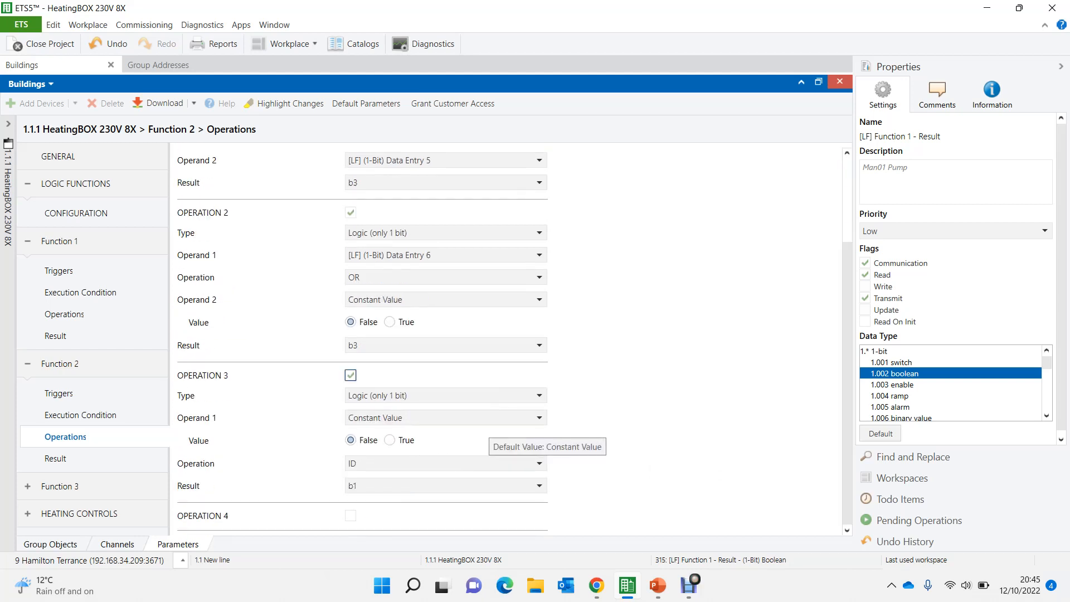
left_click(446, 418)
scroll(446, 312, "down", 1)
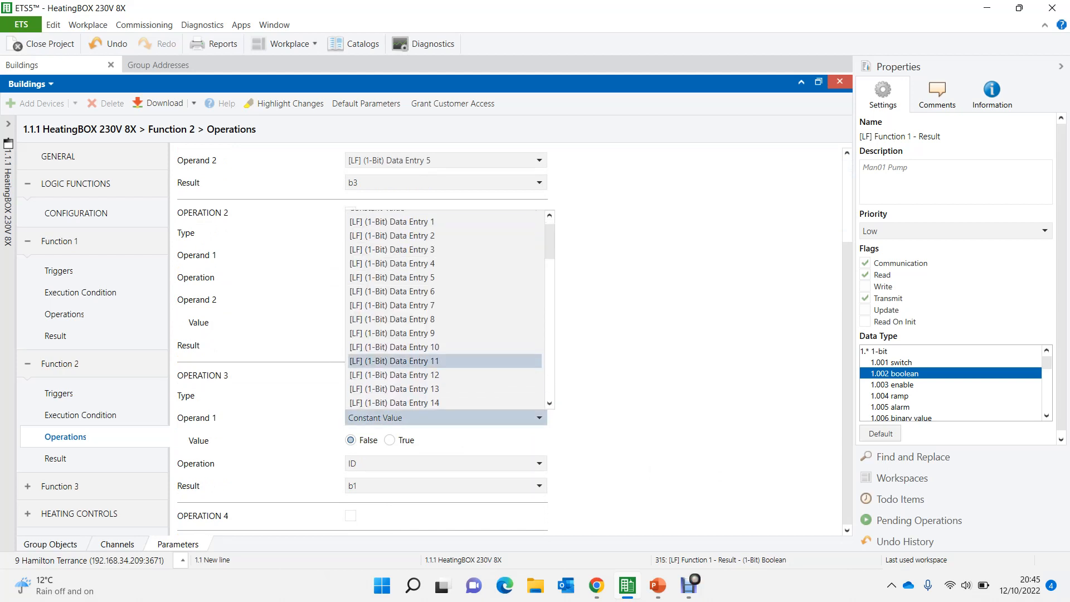
left_click(446, 415)
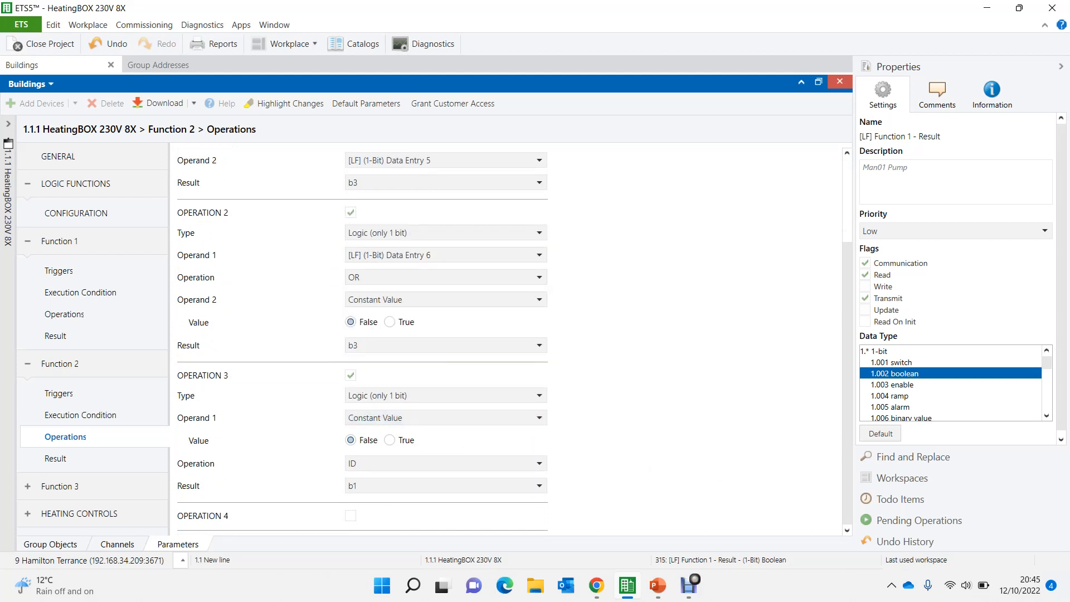
- Set Operand 2 of Function 2's Operation 2 to b3 and its result to b4
left_click(446, 300)
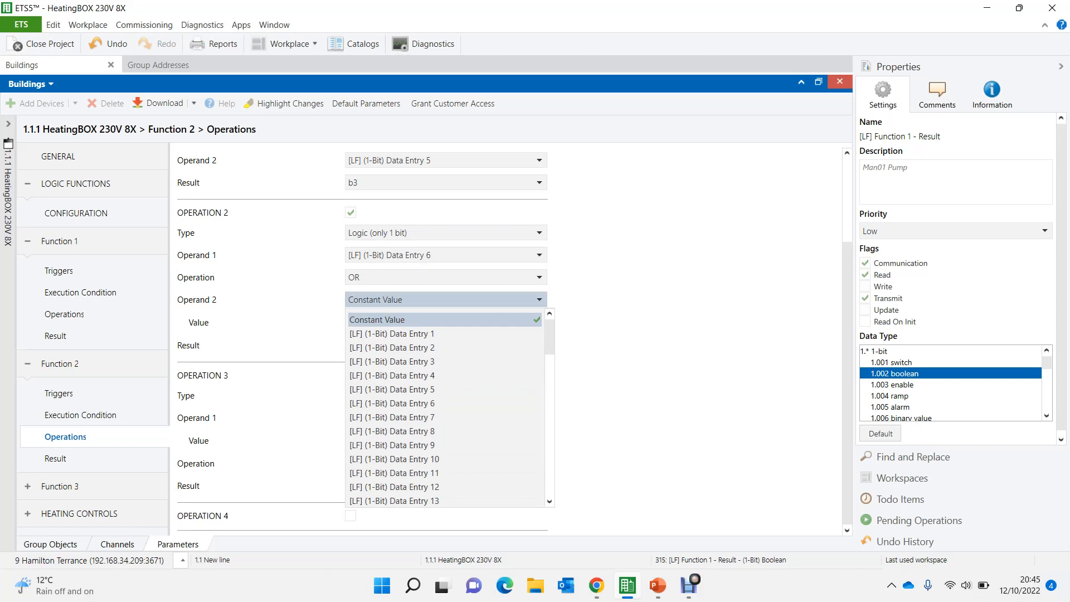
left_click_drag(550, 338, 550, 411)
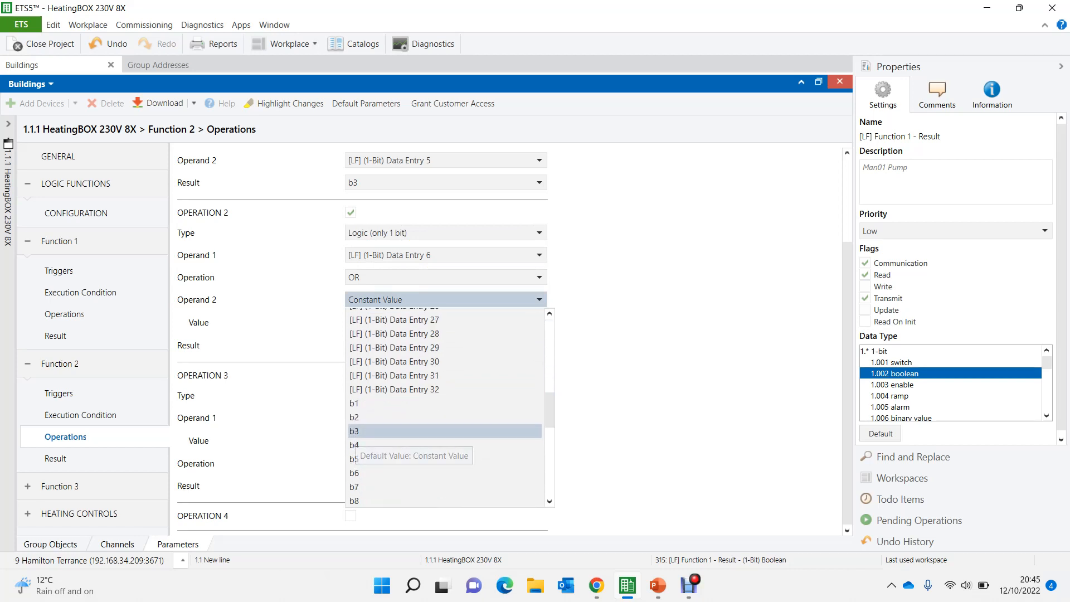
left_click(390, 431)
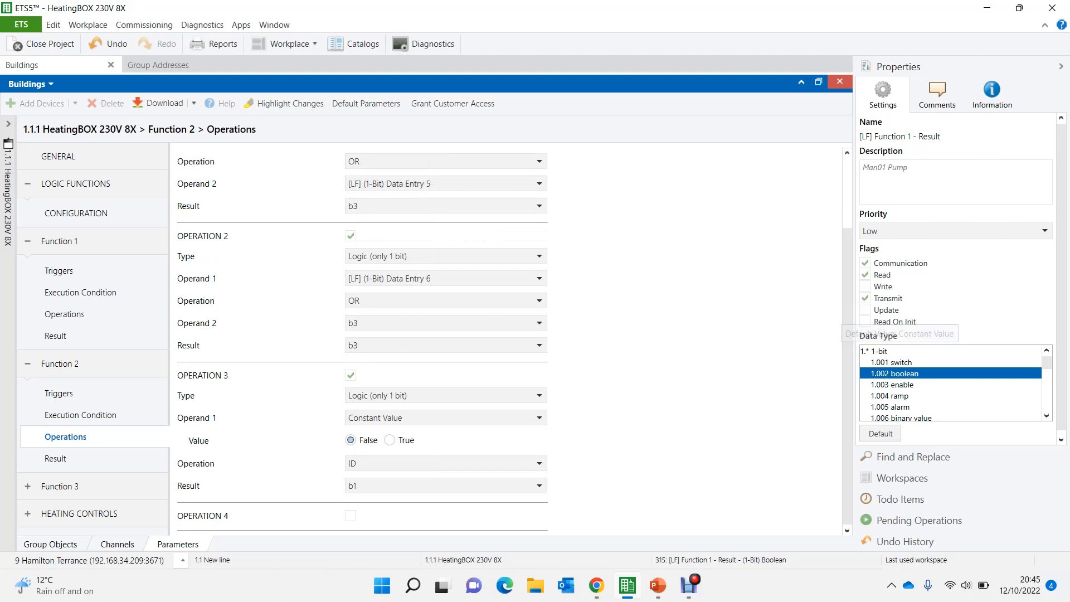
scroll(362, 335, "up", 2)
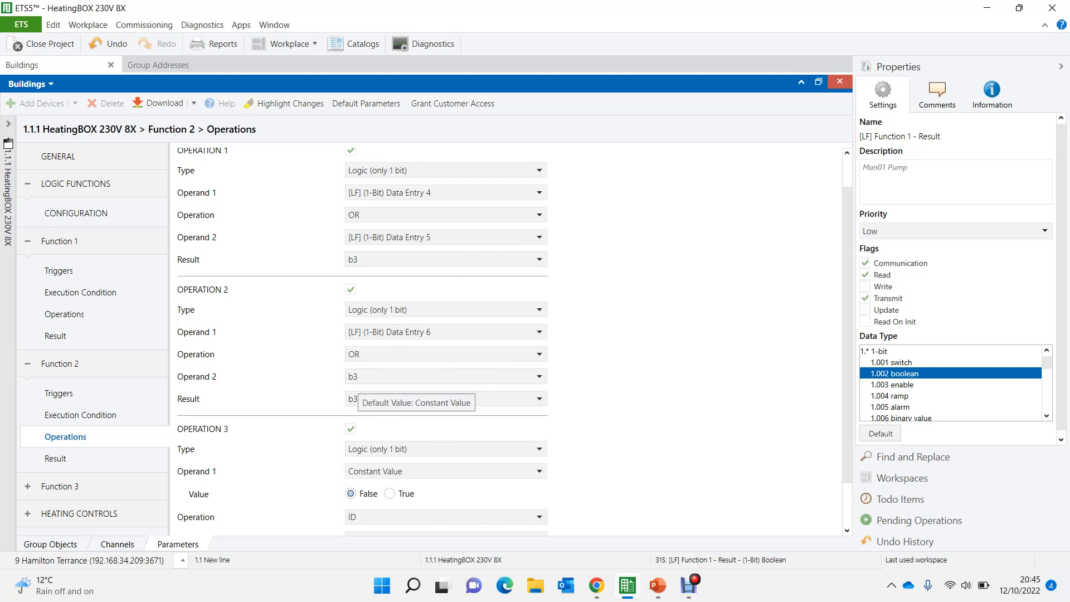
left_click(415, 398)
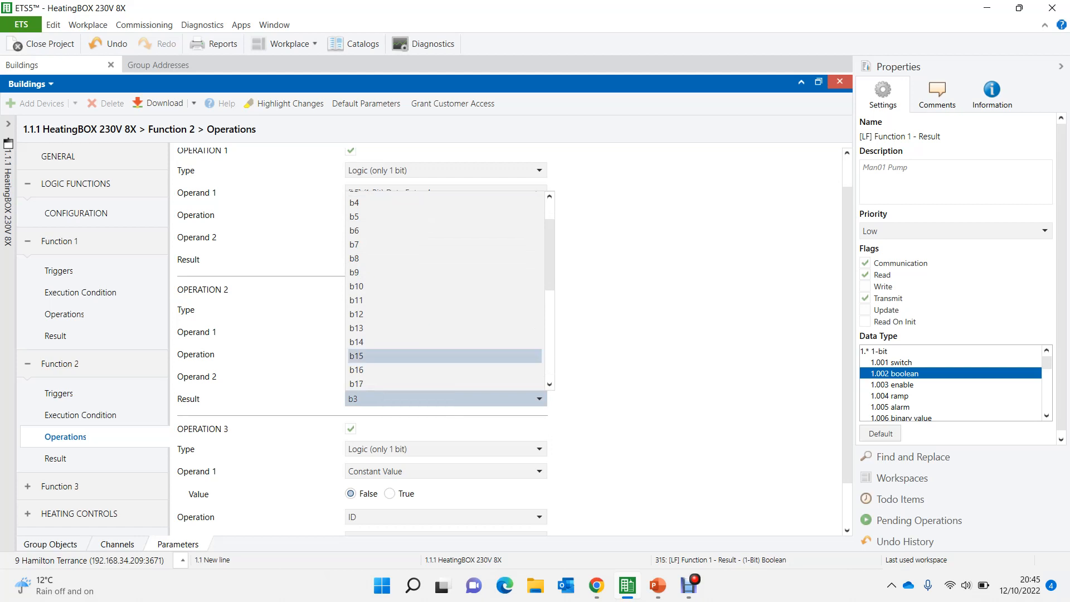
left_click(390, 203)
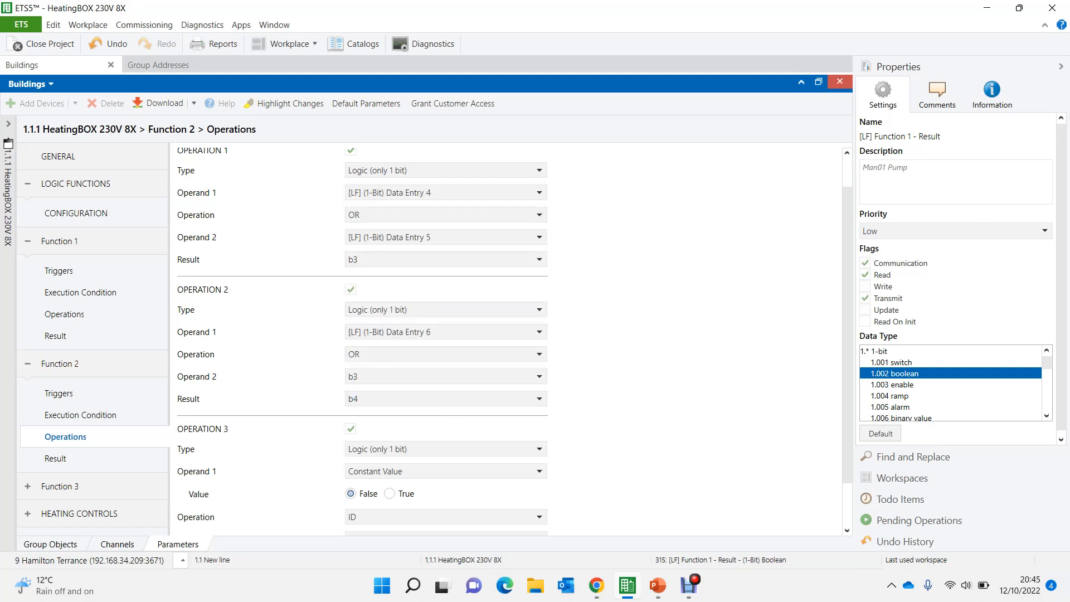
- Set Operand 1 of Operation 3 to 1-Bit Data Entry 7 and its operation to OR
scroll(507, 340, "down", 3)
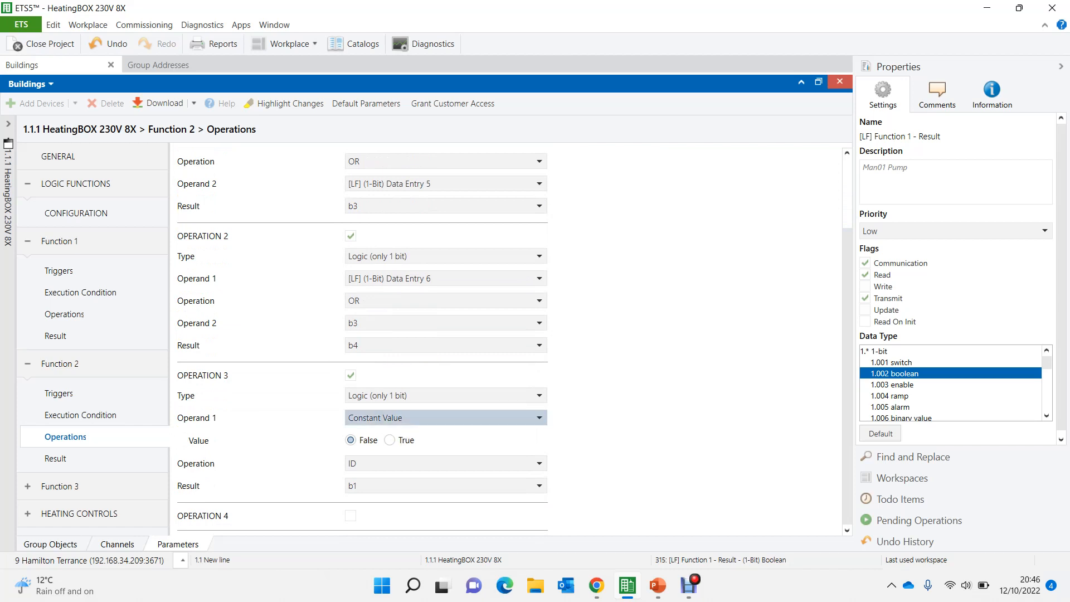
left_click(397, 419)
scroll(390, 389, "down", 1)
left_click(390, 291)
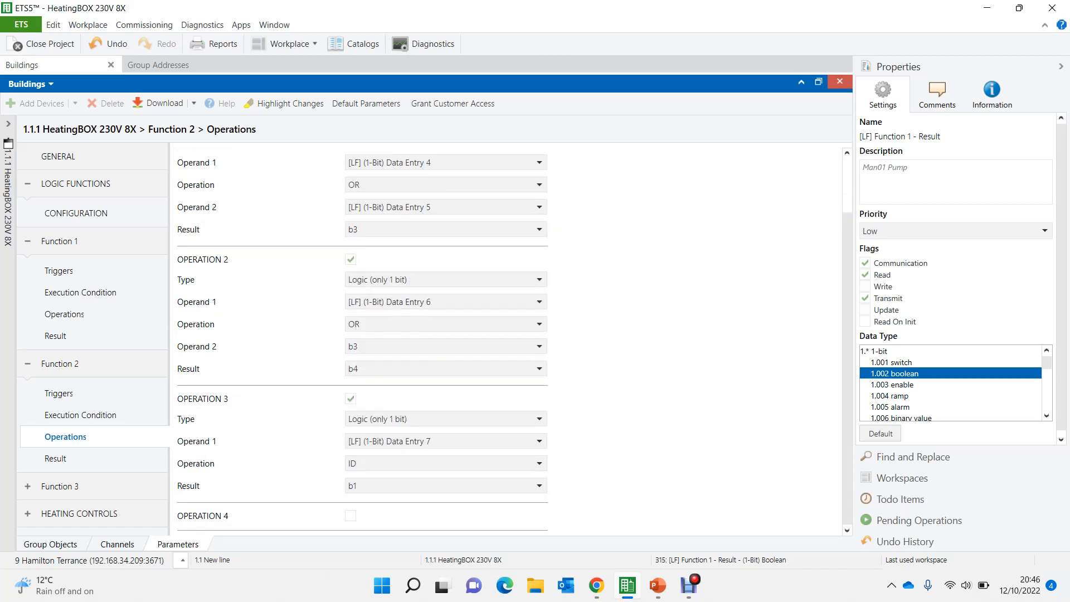
left_click(446, 463)
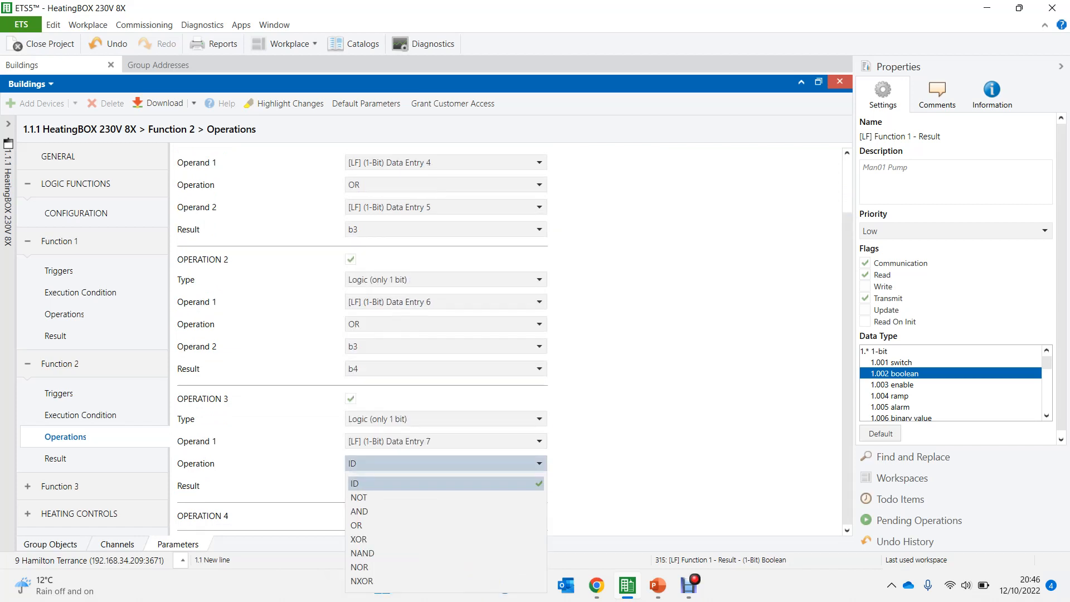
key("Escape")
key("Up")
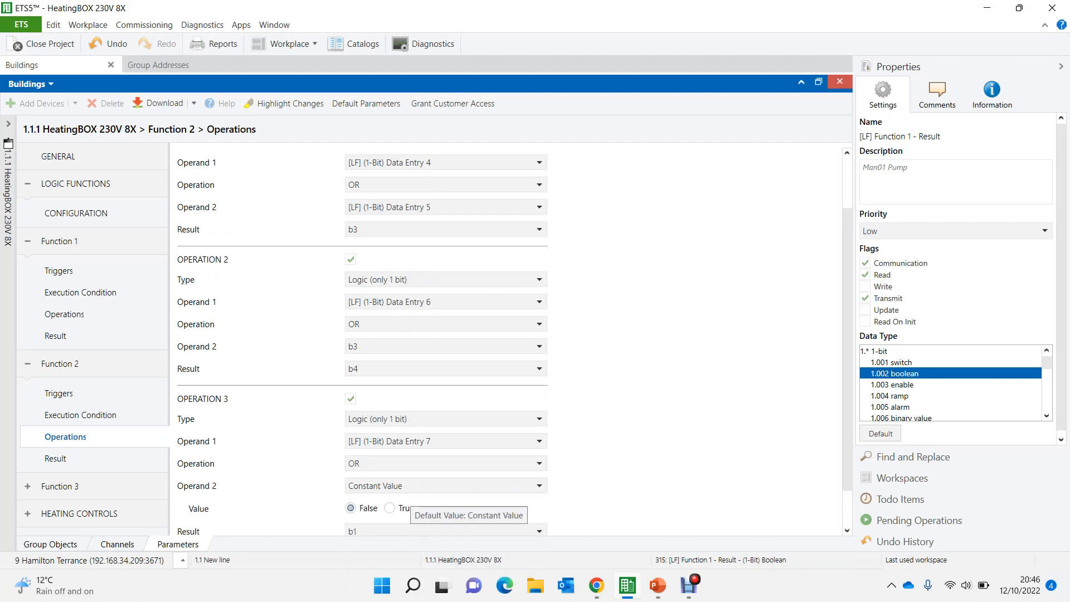
- Set Operand 2 of Operation 3 to b4 and its result to b5
left_click(413, 488)
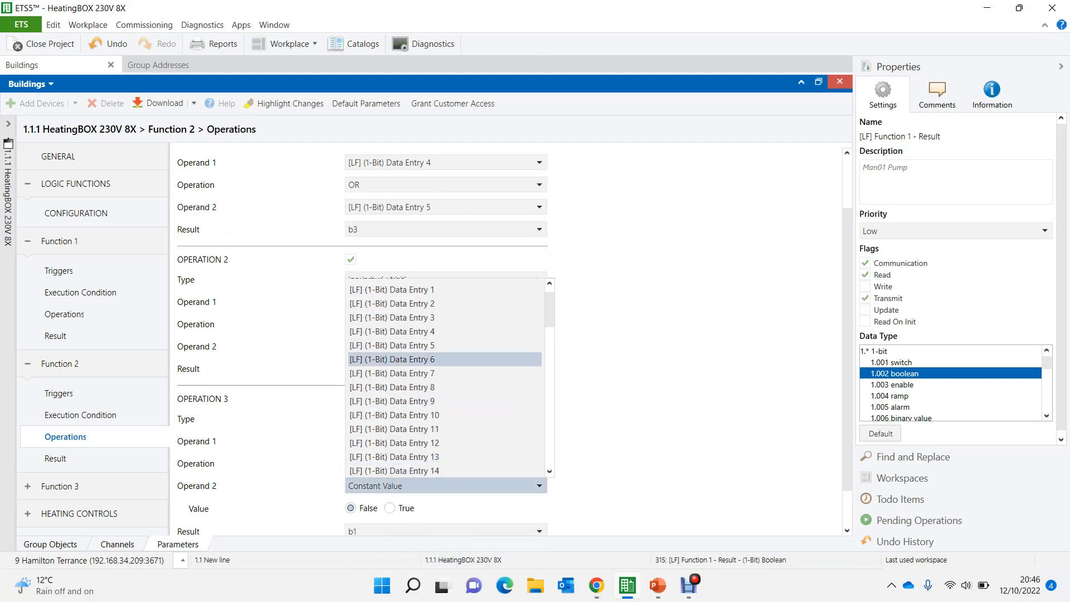
scroll(446, 317, "down", 1)
scroll(446, 335, "down", 10)
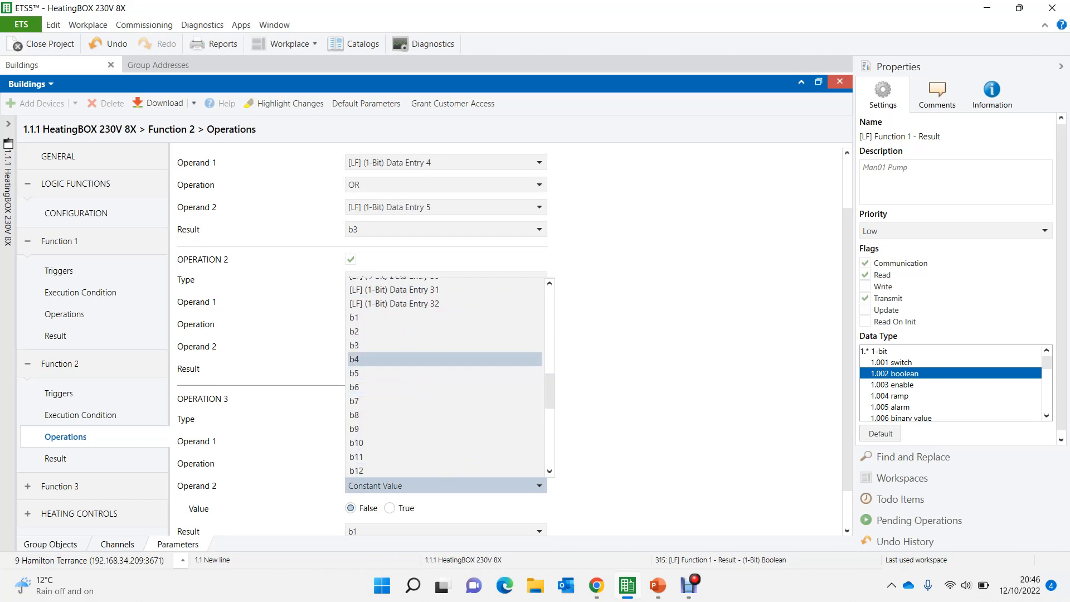
left_click(446, 359)
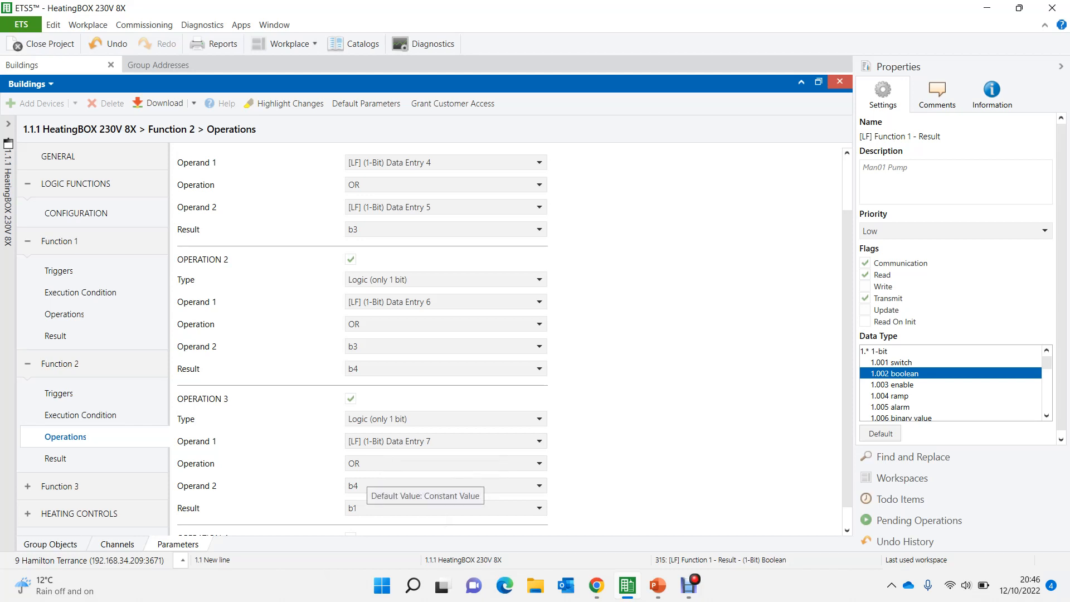
left_click(427, 507)
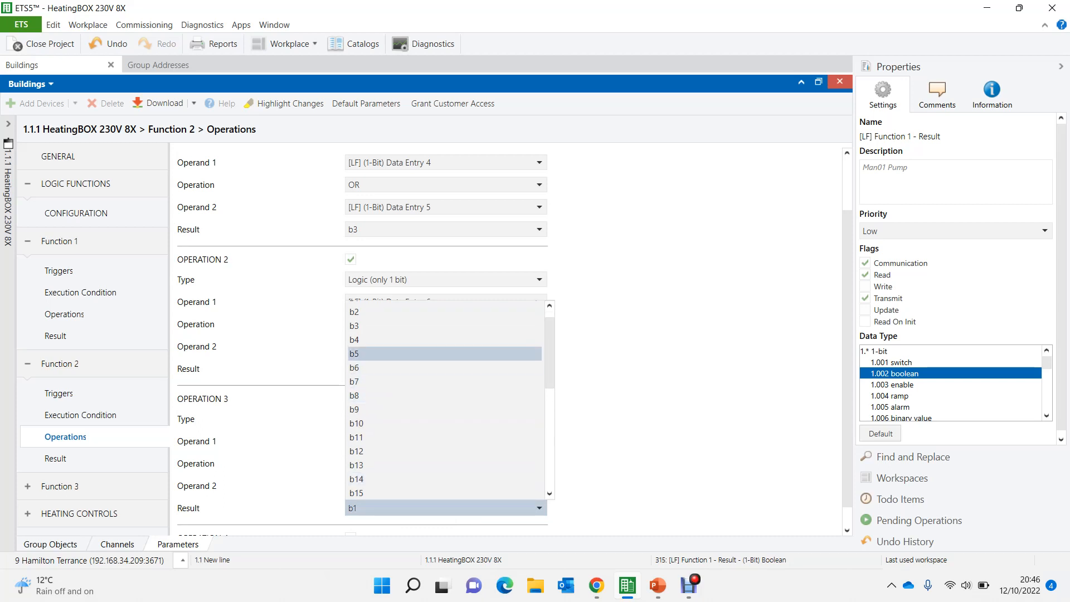
left_click(390, 354)
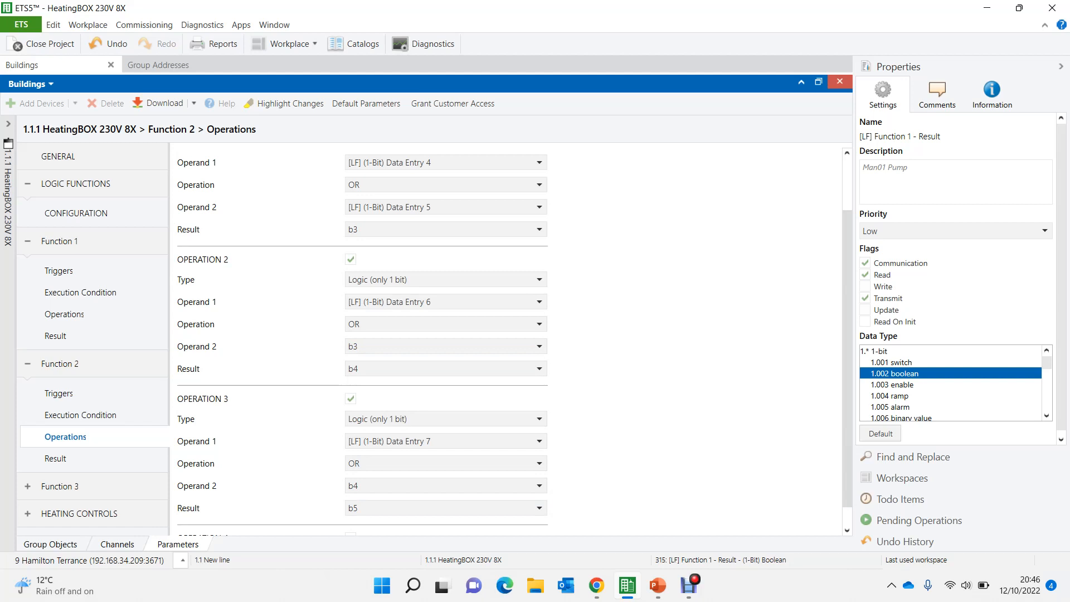
- Enable Operation 4 of Function 2, with Operand 1 set to 1-Bit Data Entry 8 and the operation to OR
scroll(515, 346, "down", 1)
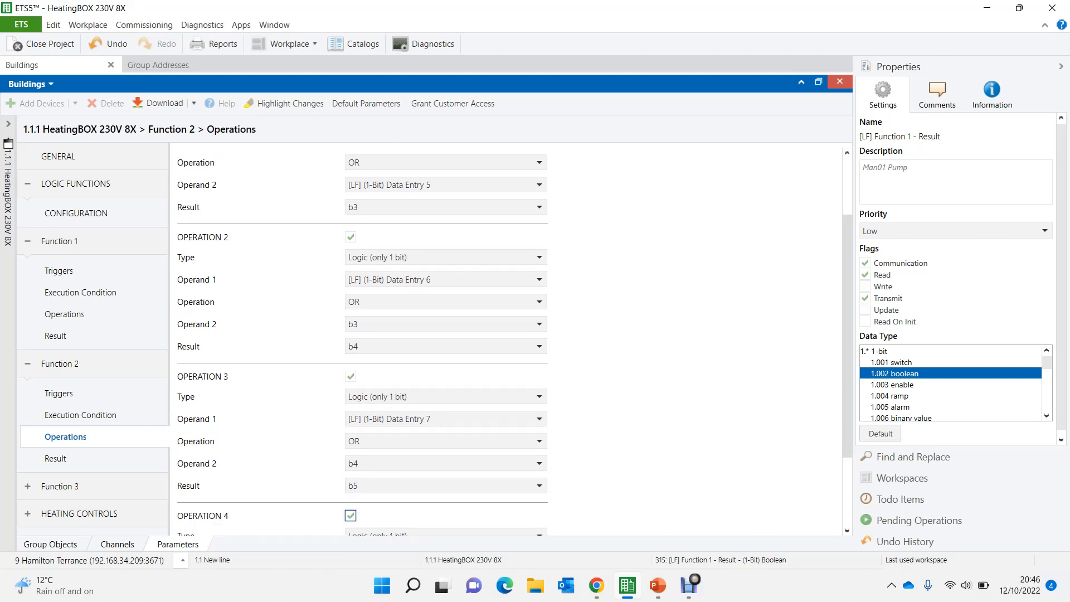
scroll(516, 345, "down", 4)
scroll(515, 345, "down", 1)
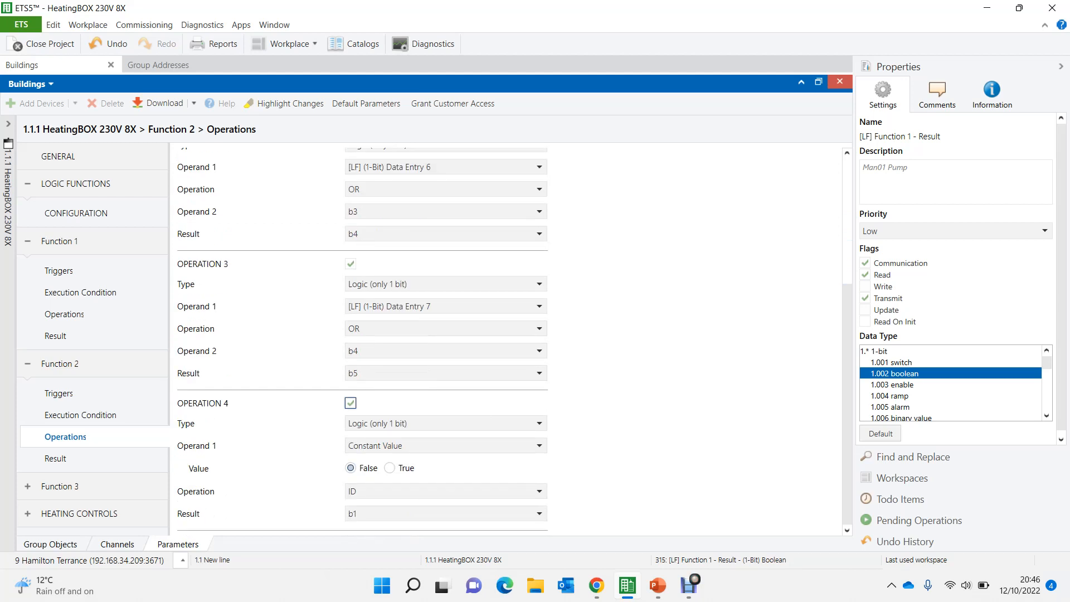
left_click(413, 446)
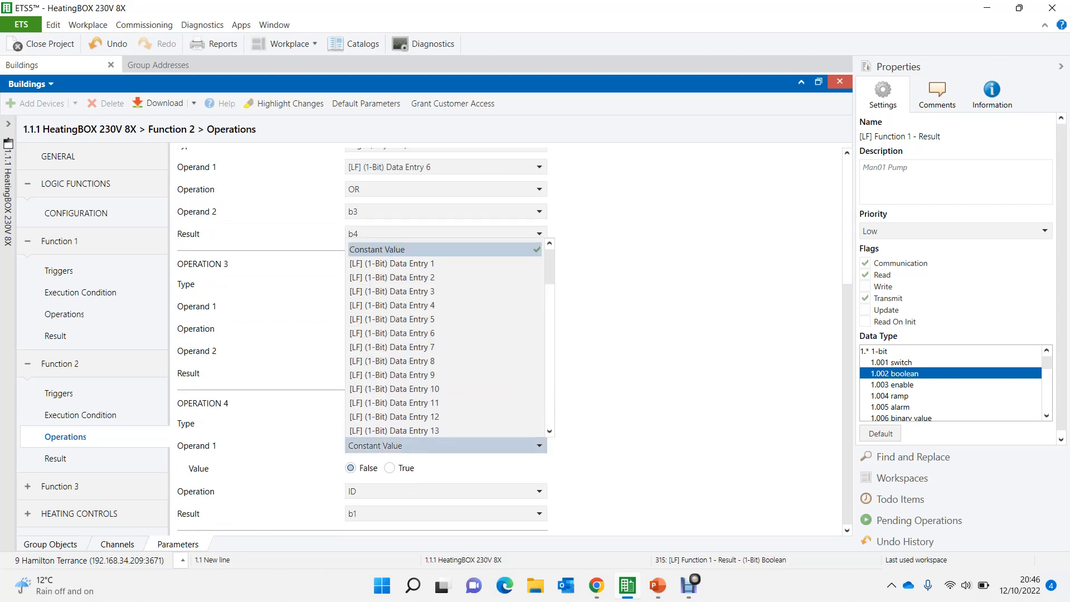
left_click(391, 360)
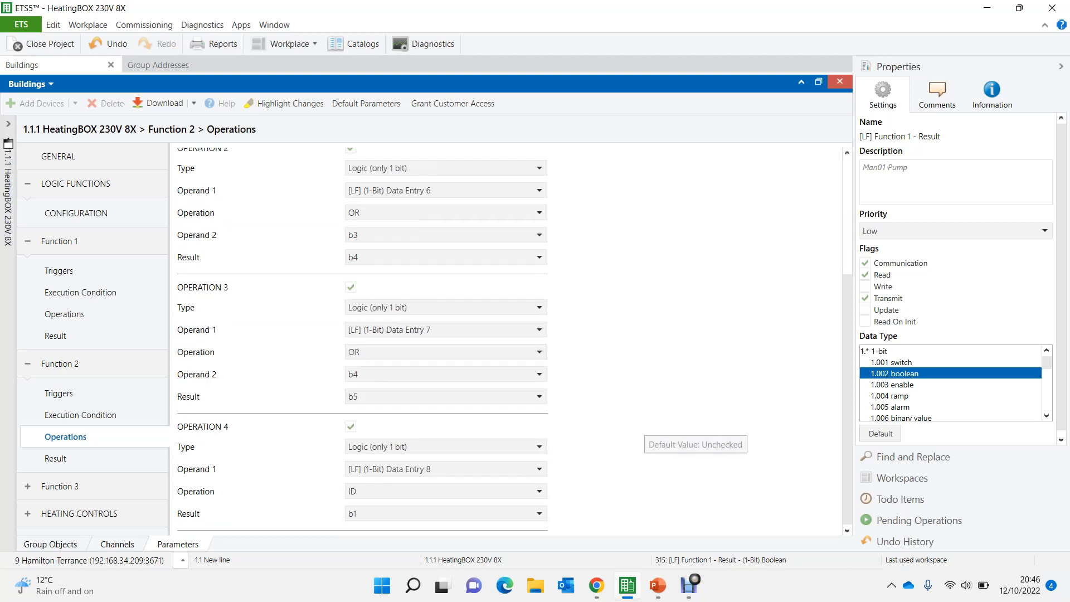
left_click(393, 493)
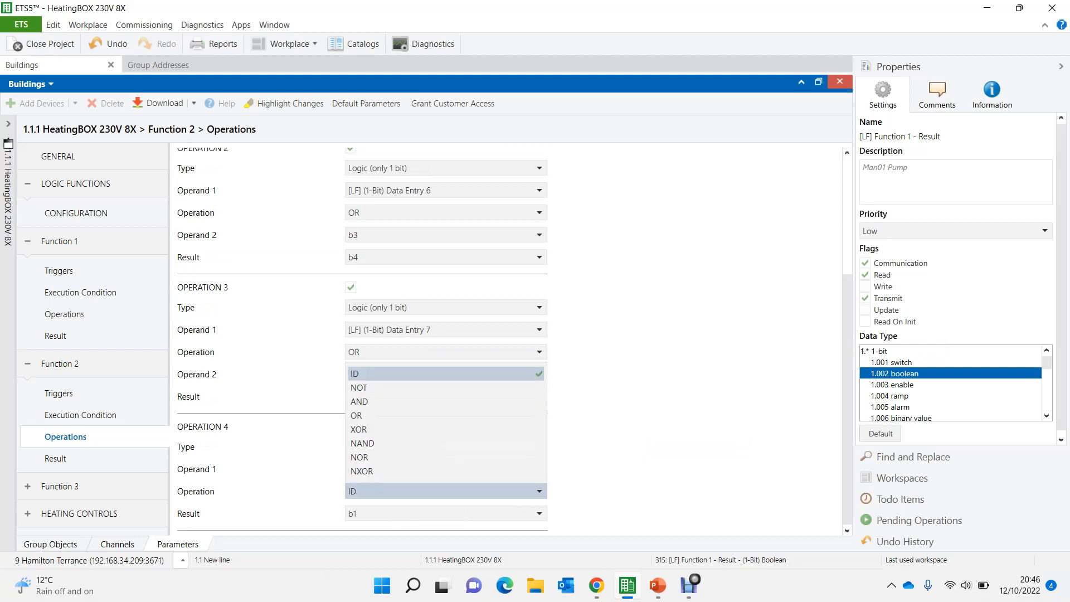
left_click(391, 416)
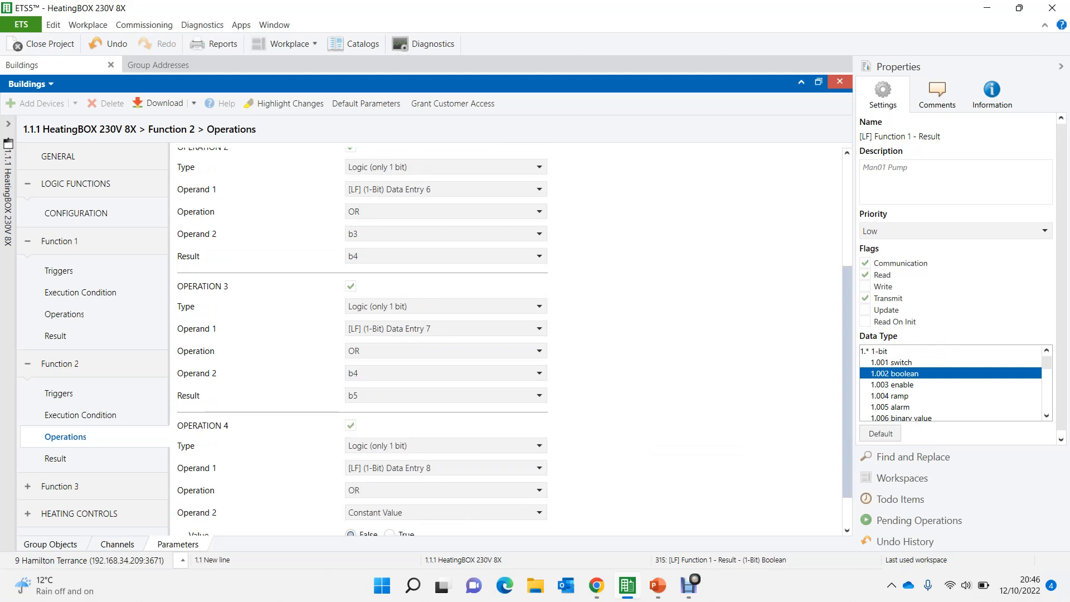
- Set Operand 2 of Function 2's Operation 4 to b5 and its result to b6
scroll(363, 334, "down", 2)
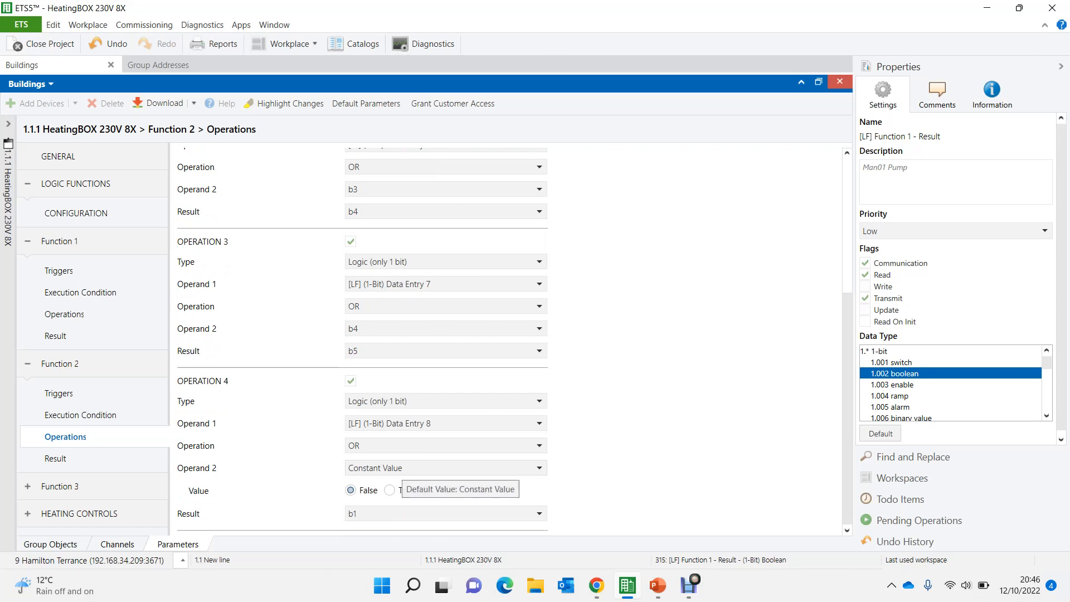
left_click(435, 468)
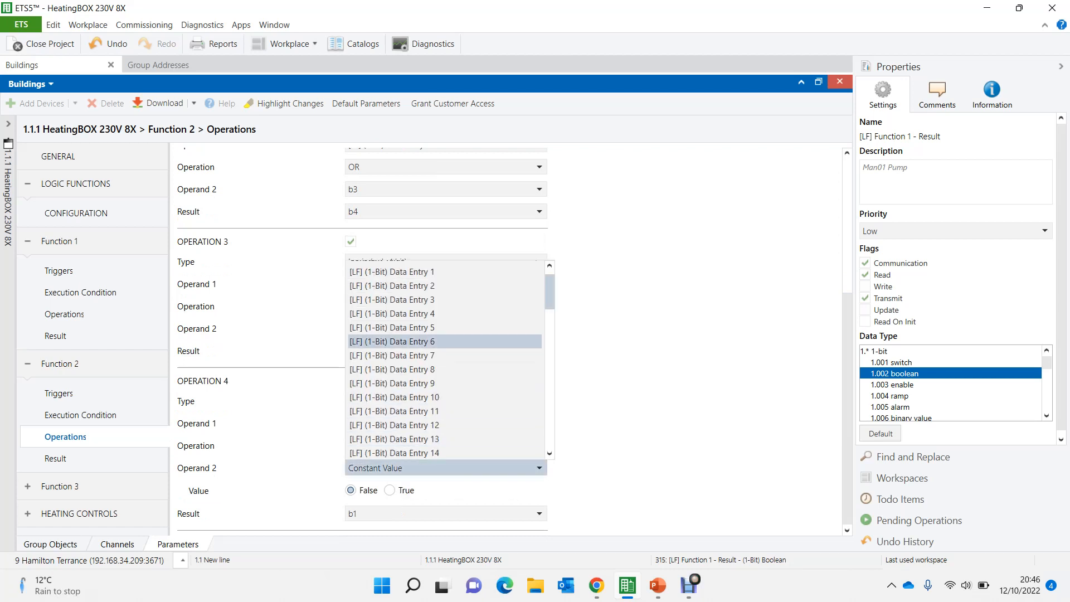
scroll(390, 342, "down", 5)
scroll(391, 334, "down", 5)
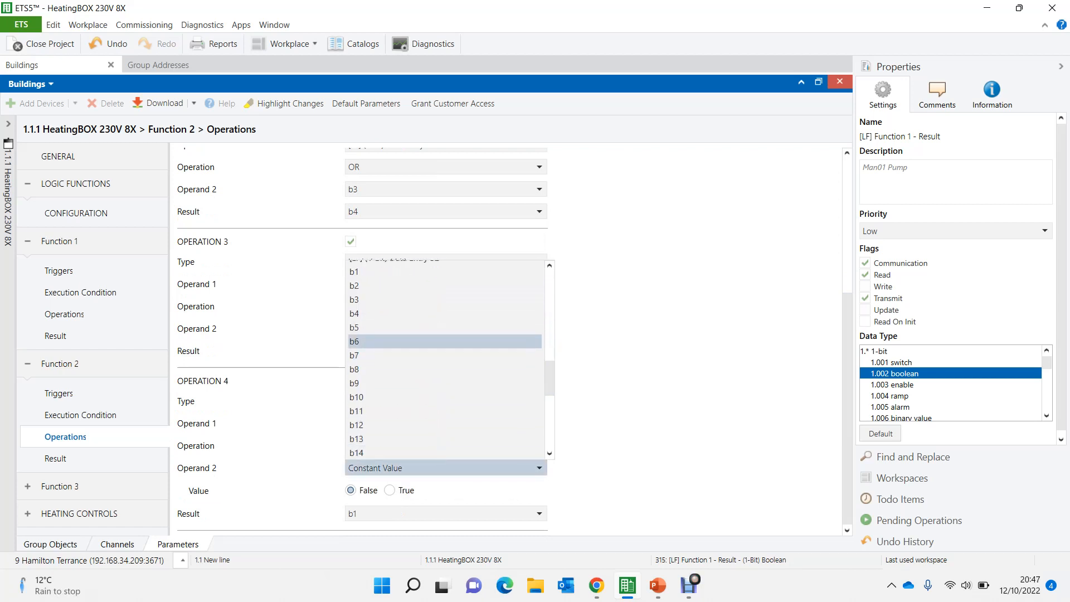
left_click(390, 328)
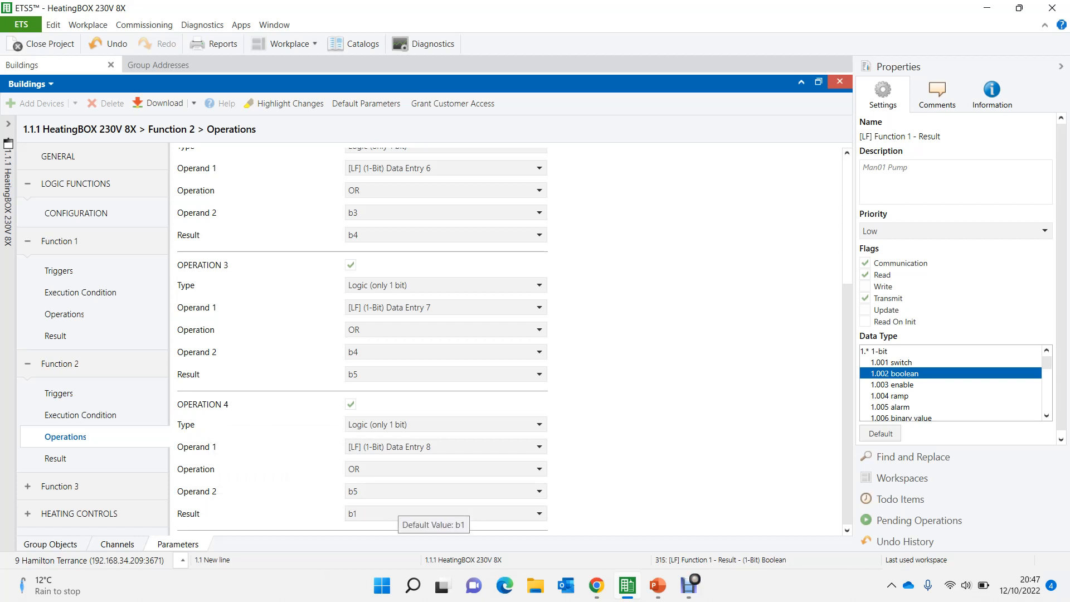
left_click(402, 513)
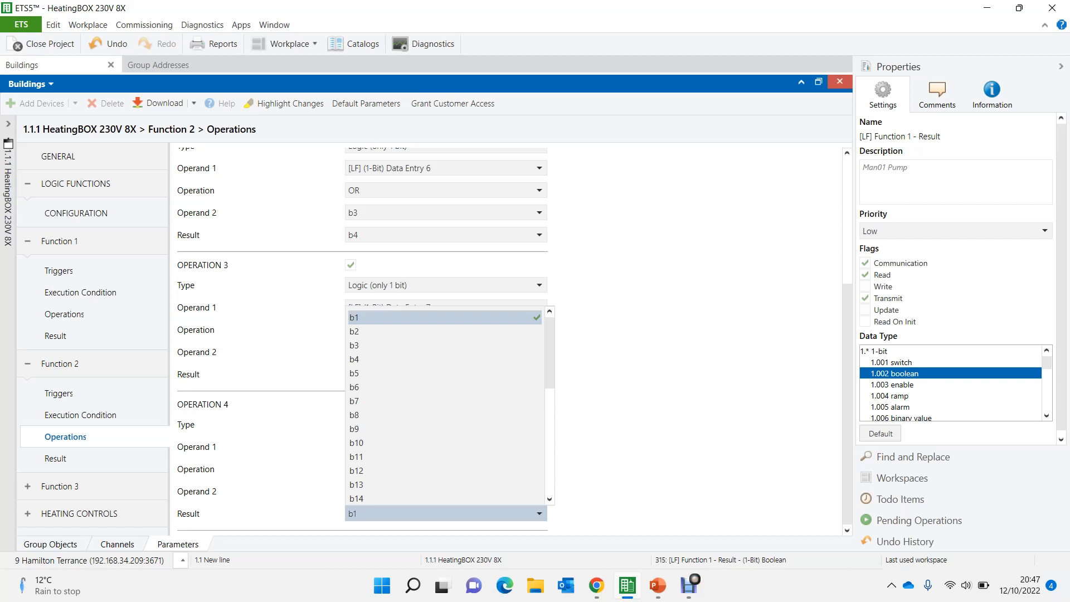
scroll(446, 402, "down", 1)
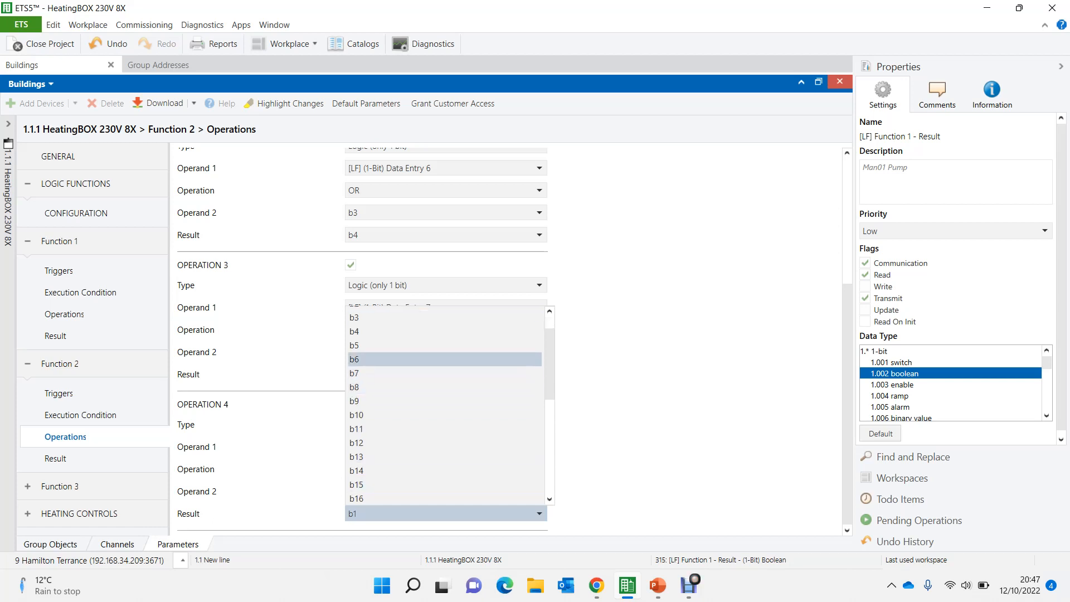
left_click(390, 359)
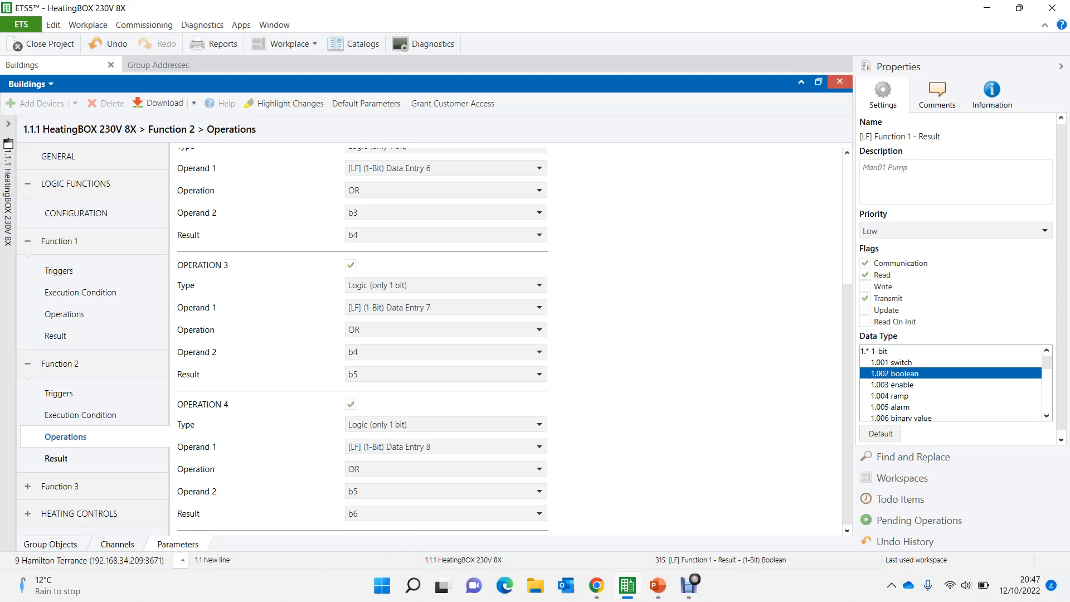
- Set the 1-bit result value of Function 2 to b6
left_click(56, 459)
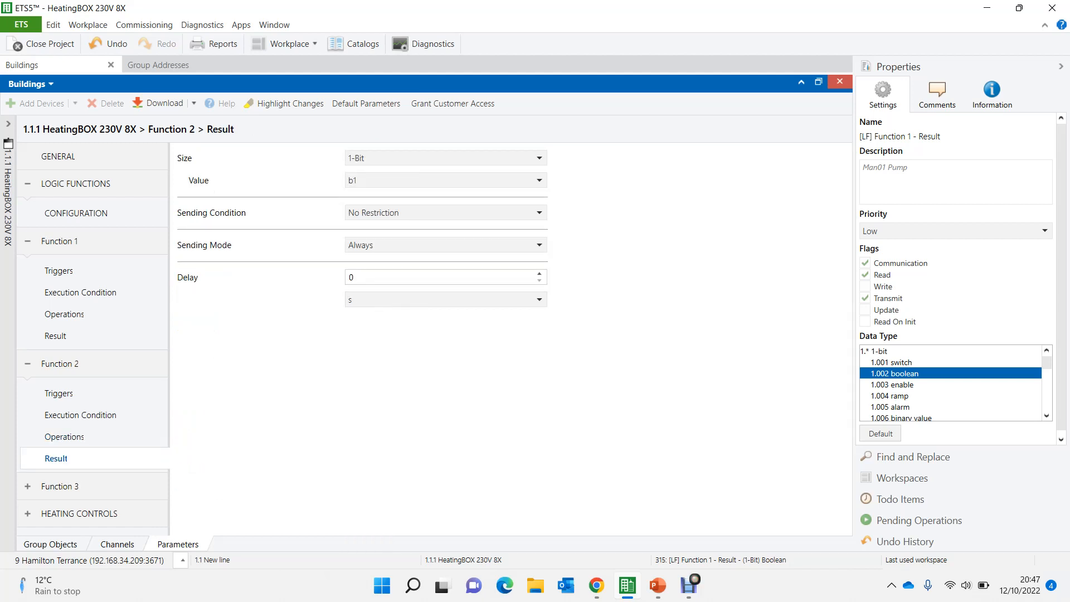
left_click(446, 180)
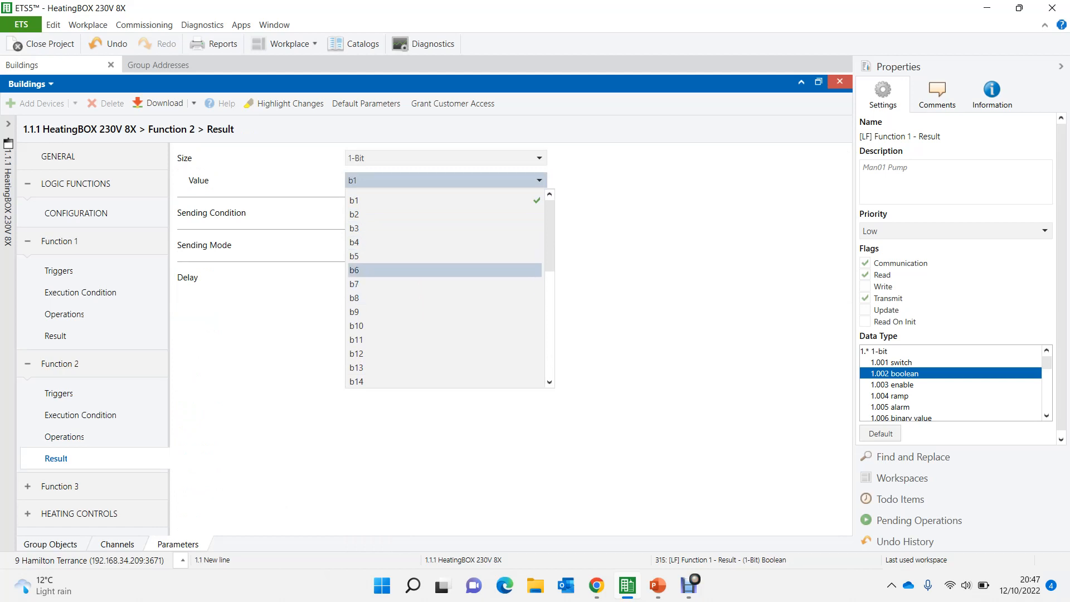
left_click(390, 270)
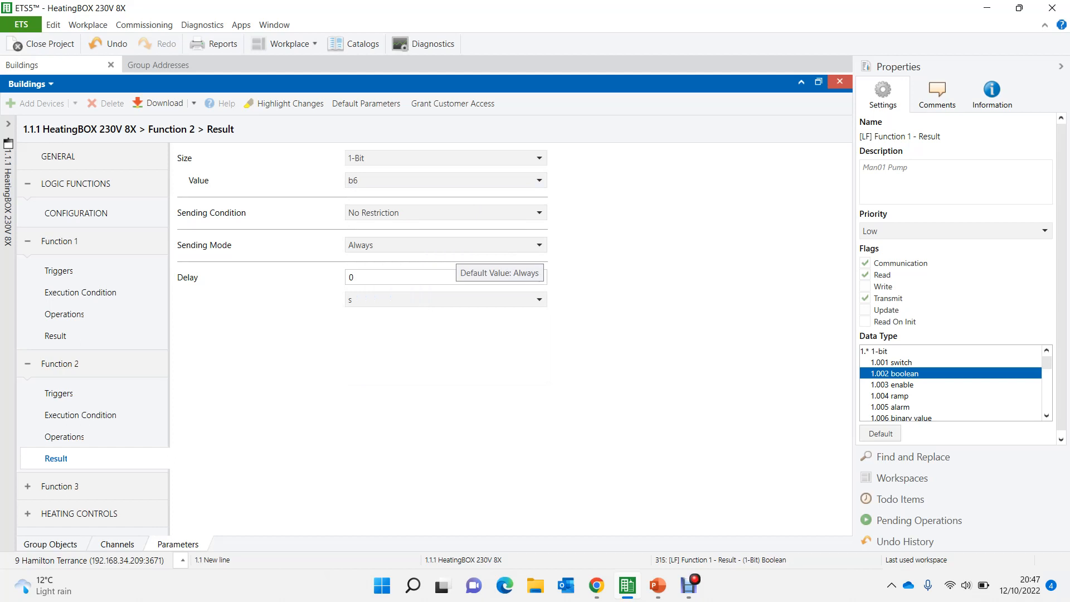
- Set Function 2's result to Periodic Sending with a periodicity of 10 min
left_click(456, 246)
left_click(446, 293)
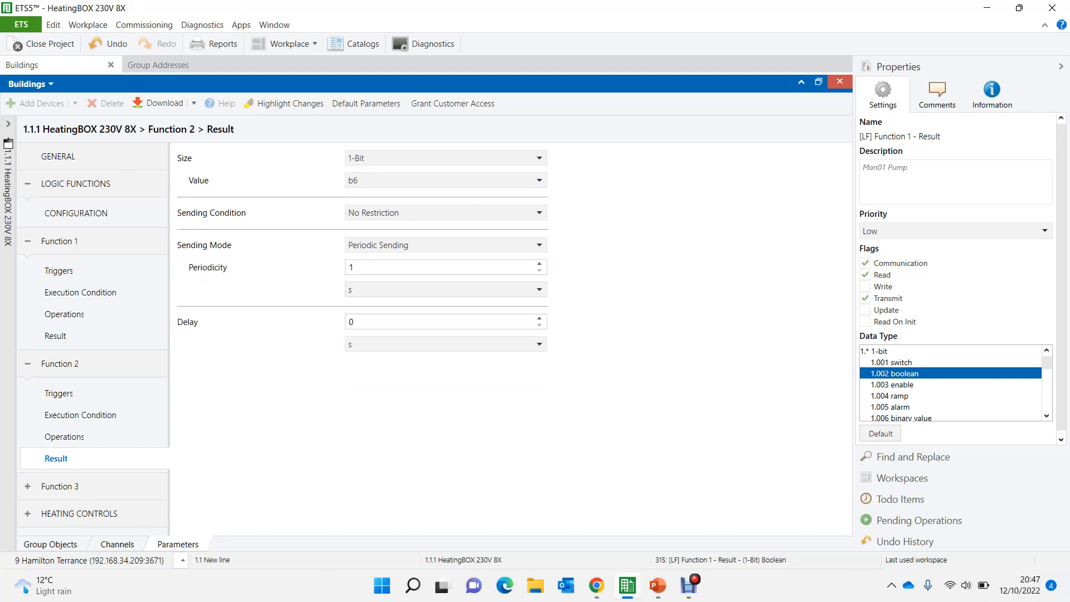
left_click(390, 290)
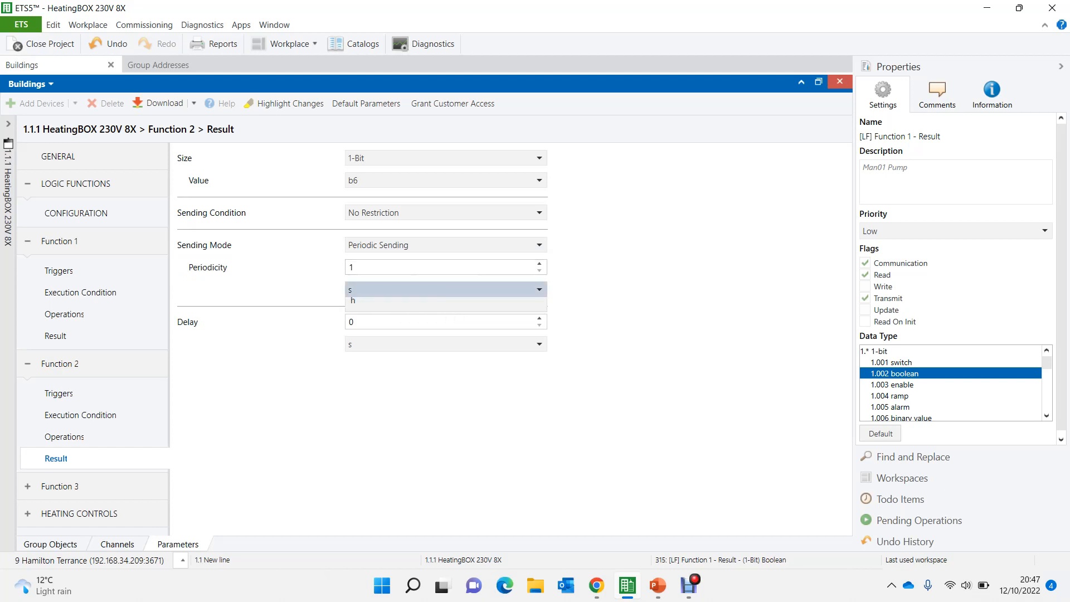
left_click(390, 338)
double_click(352, 267)
type("10")
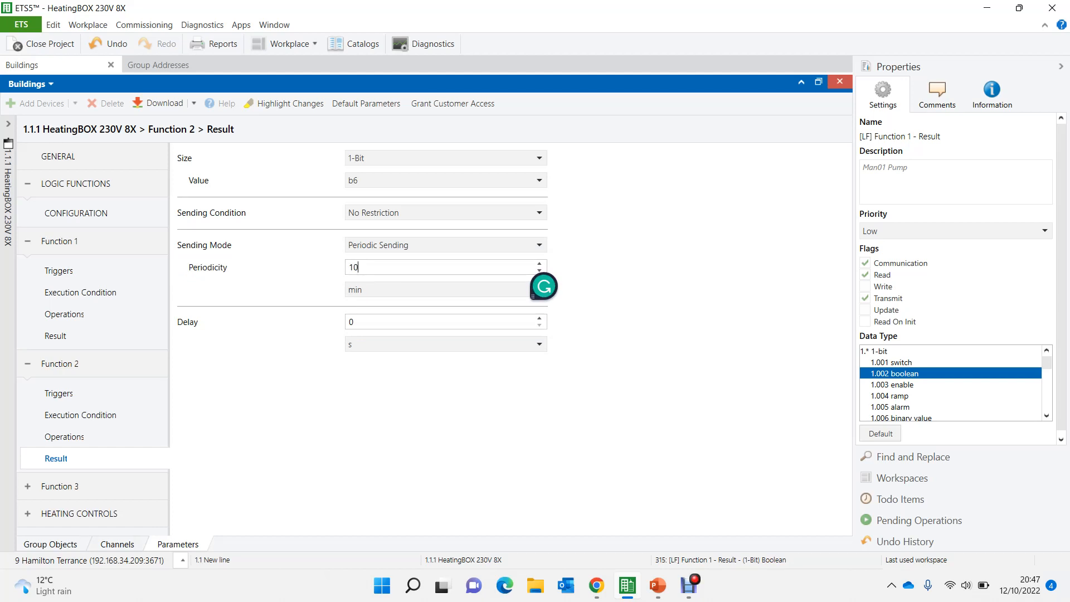
- Review Function 2's four chained operations and compare them with its assigned triggers
left_click(65, 437)
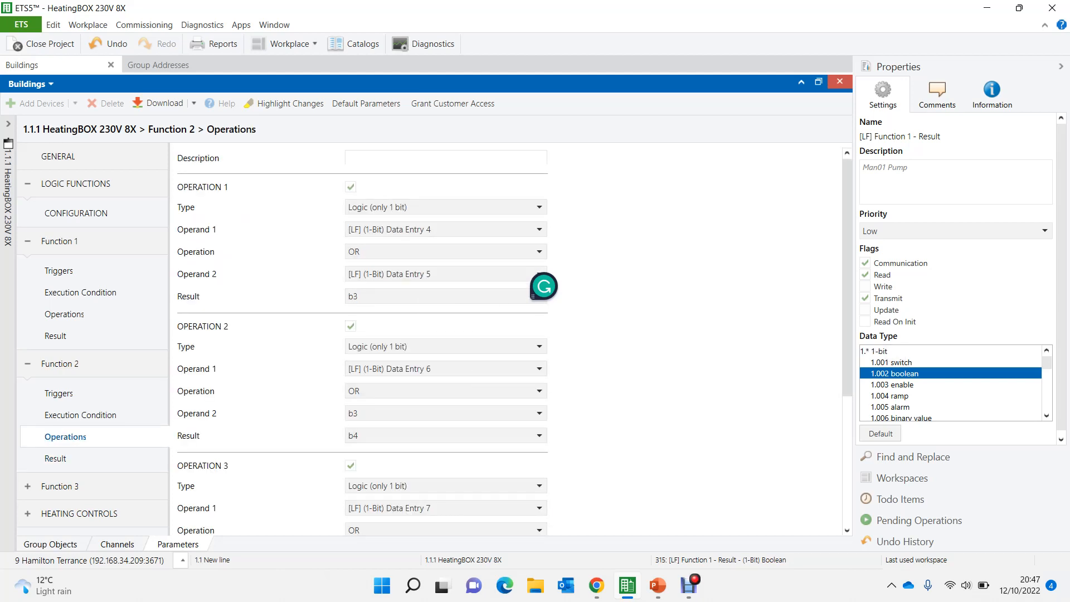
scroll(510, 341, "down", 3)
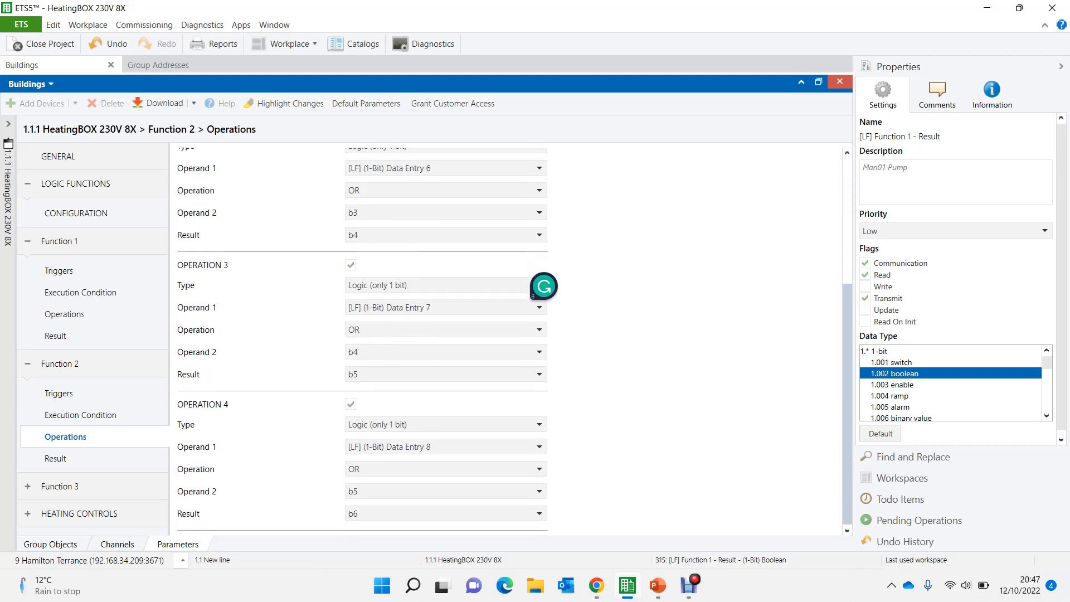
scroll(510, 341, "up", 2)
scroll(424, 340, "up", 1)
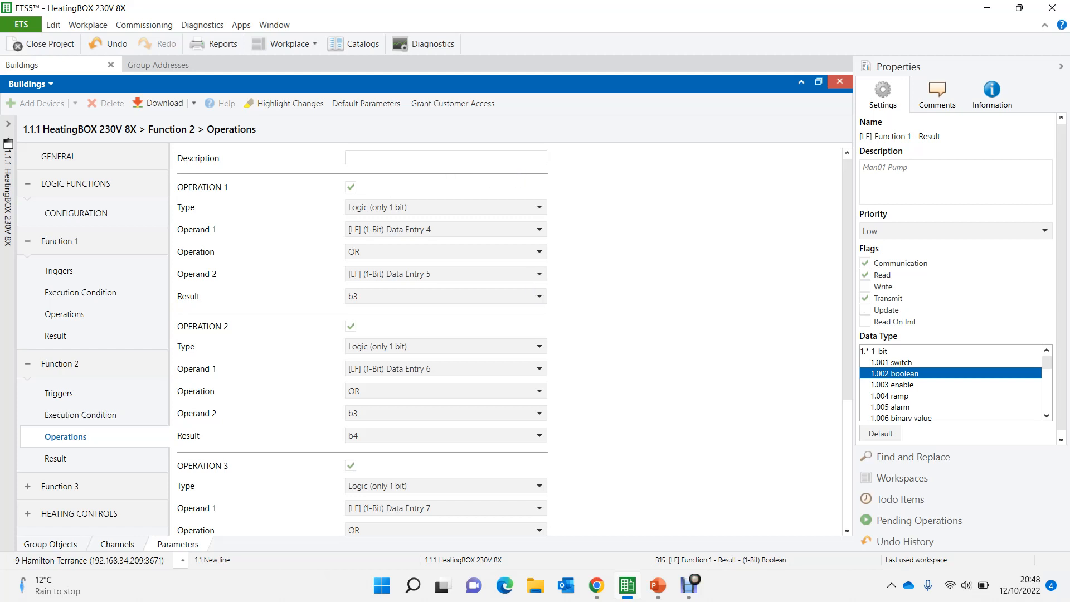
left_click(59, 394)
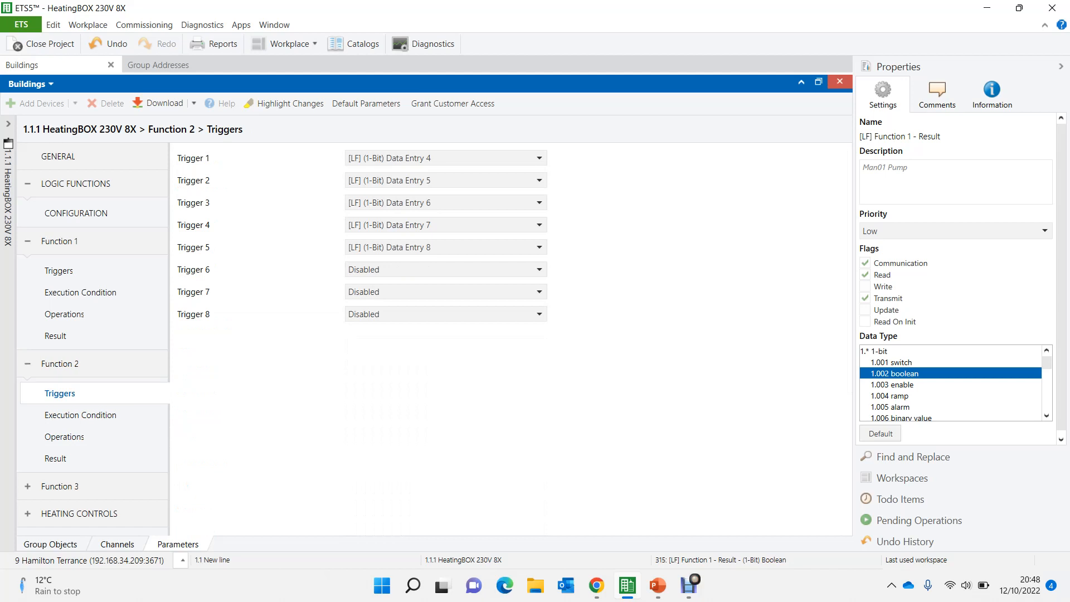
- Enter "Man02 Pump Part a" as the description of Function 2's operations
left_click(65, 437)
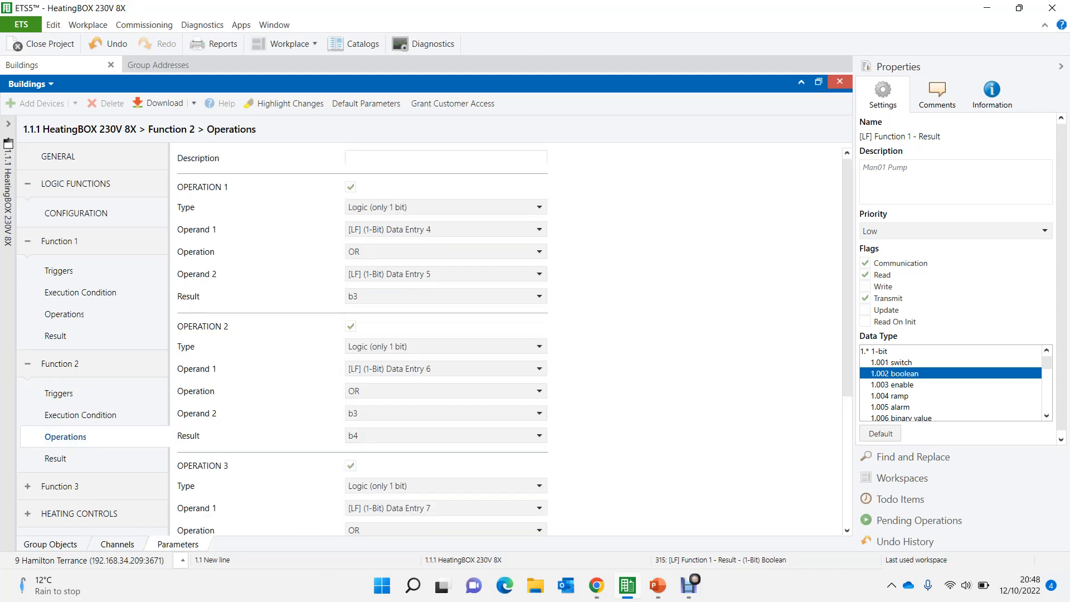
left_click(380, 158)
type("M")
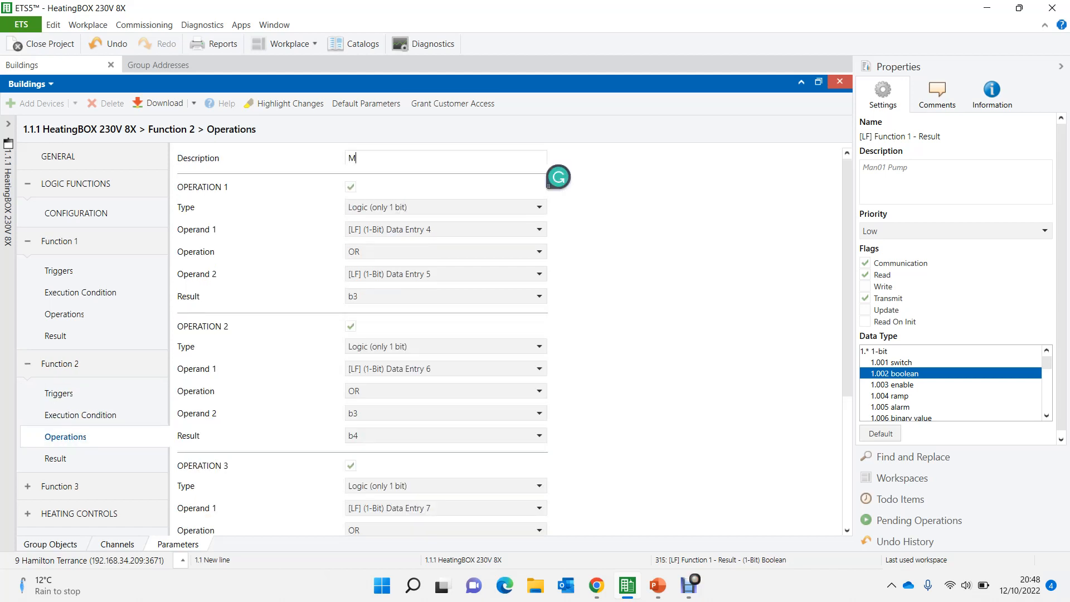
type("an02 Pum")
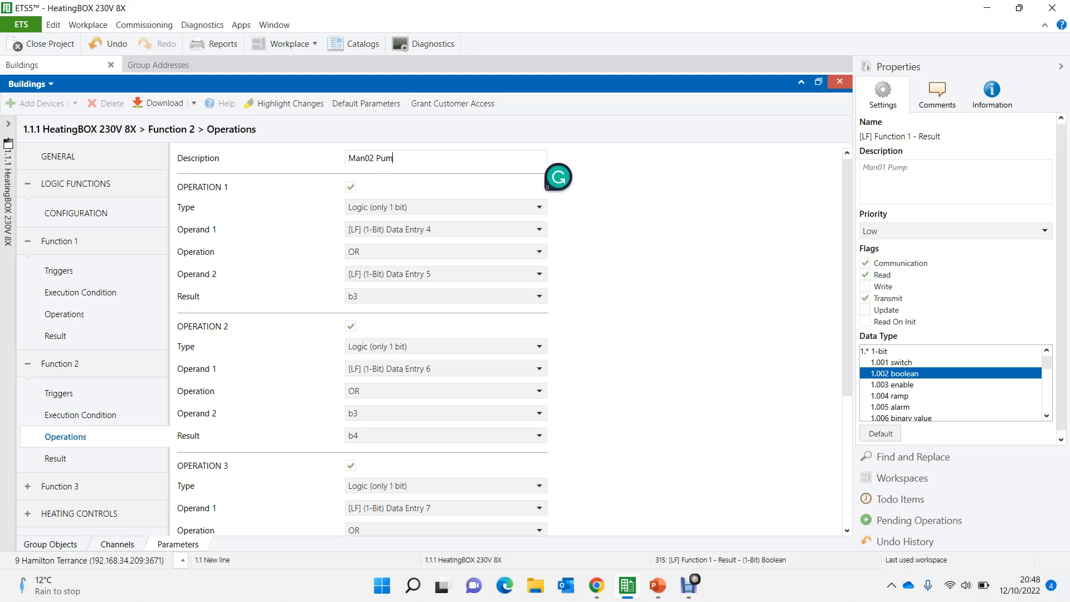
type("p Part a")
key("BackSpace")
type("a")
- Set the total number of 1-bit input objects for the logic functions to 10
left_click(50, 545)
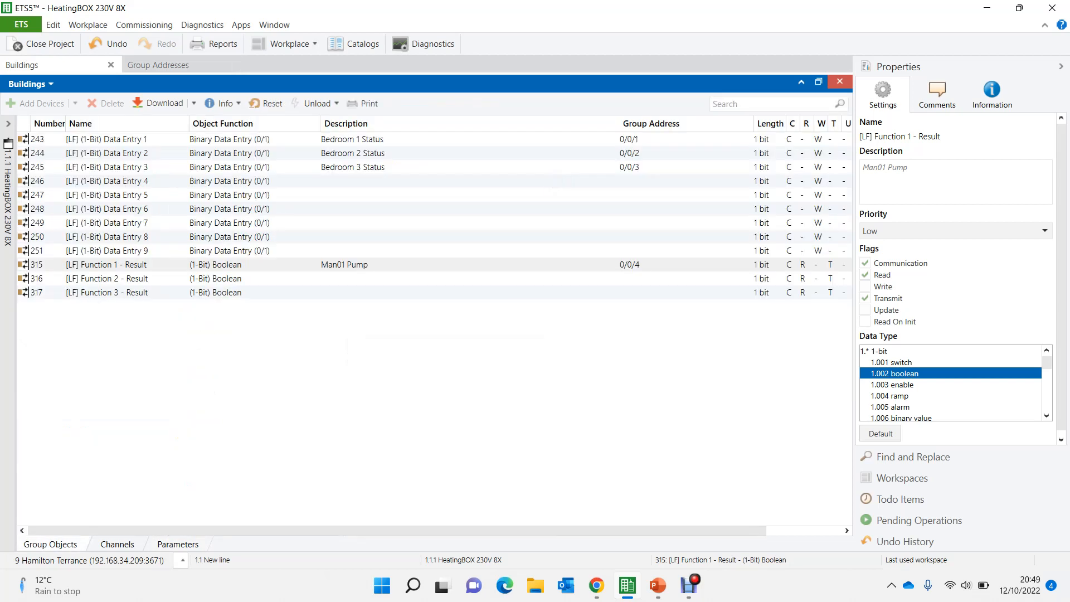
left_click(390, 278)
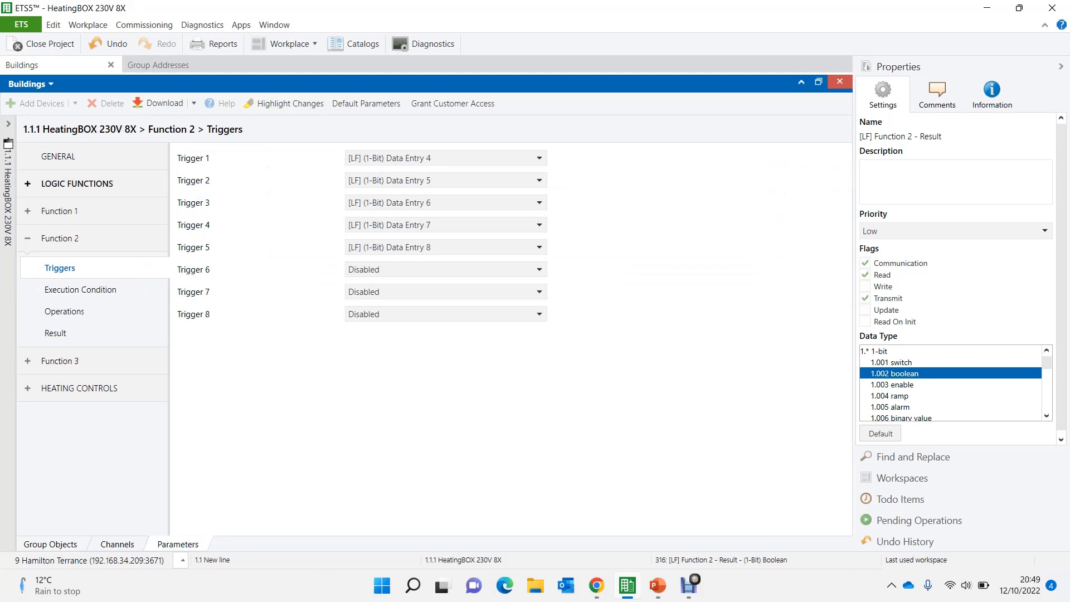
left_click(77, 183)
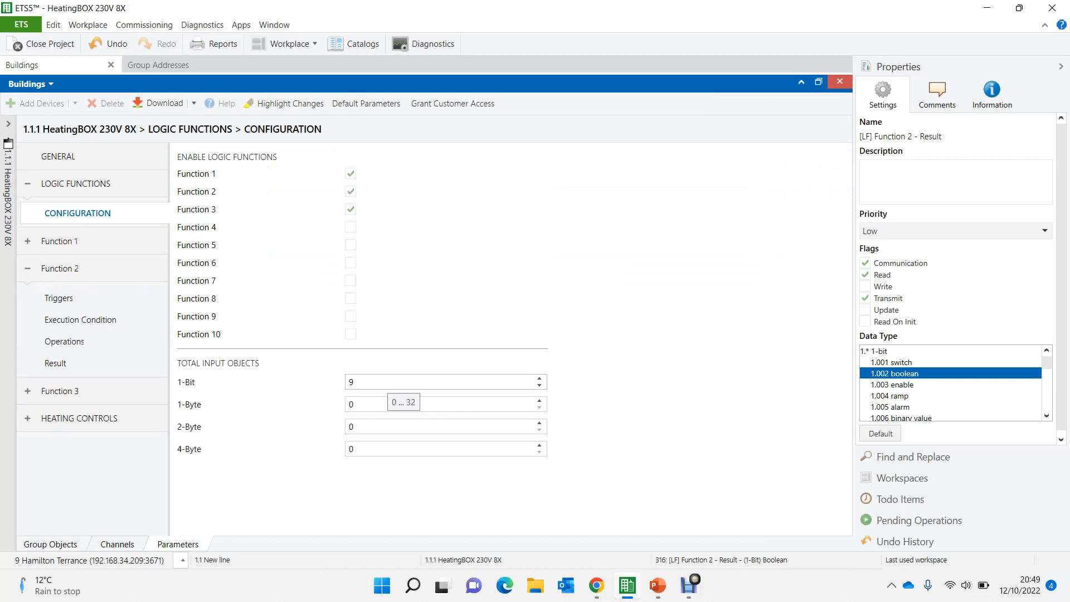
double_click(352, 382)
type("10")
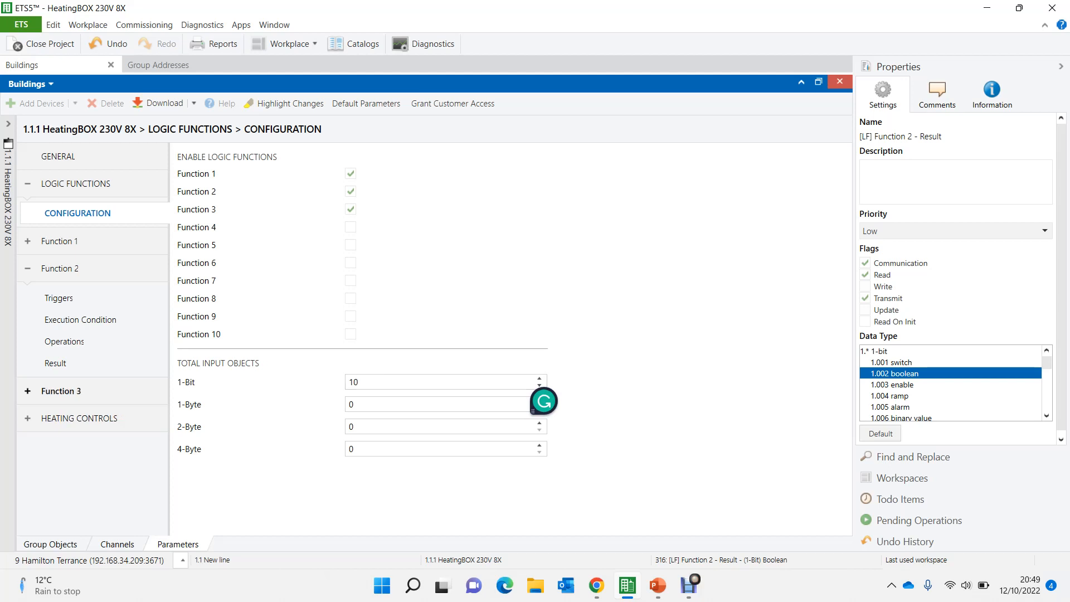
- Set Function 3's Trigger 1 to 1-Bit Data Entry 9 and Trigger 2 to 1-Bit Data Entry 10
left_click(61, 391)
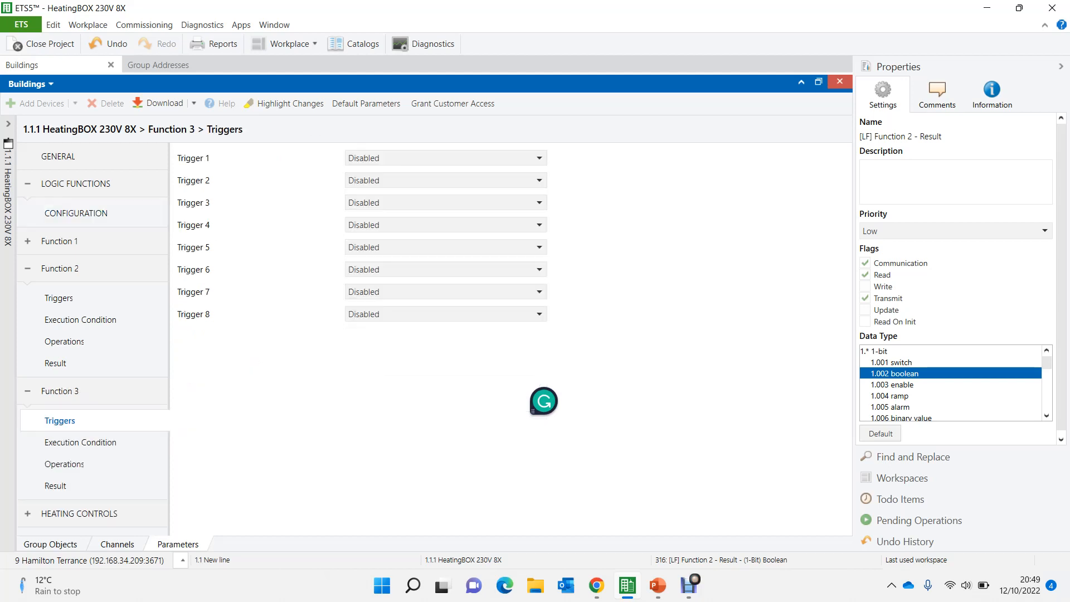
left_click(440, 157)
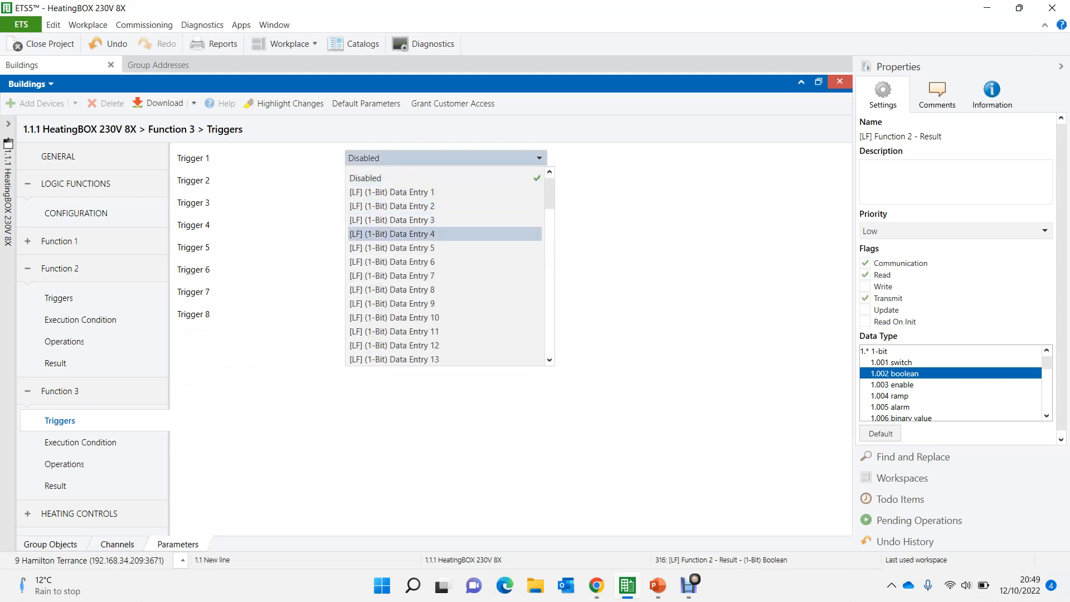
left_click(393, 303)
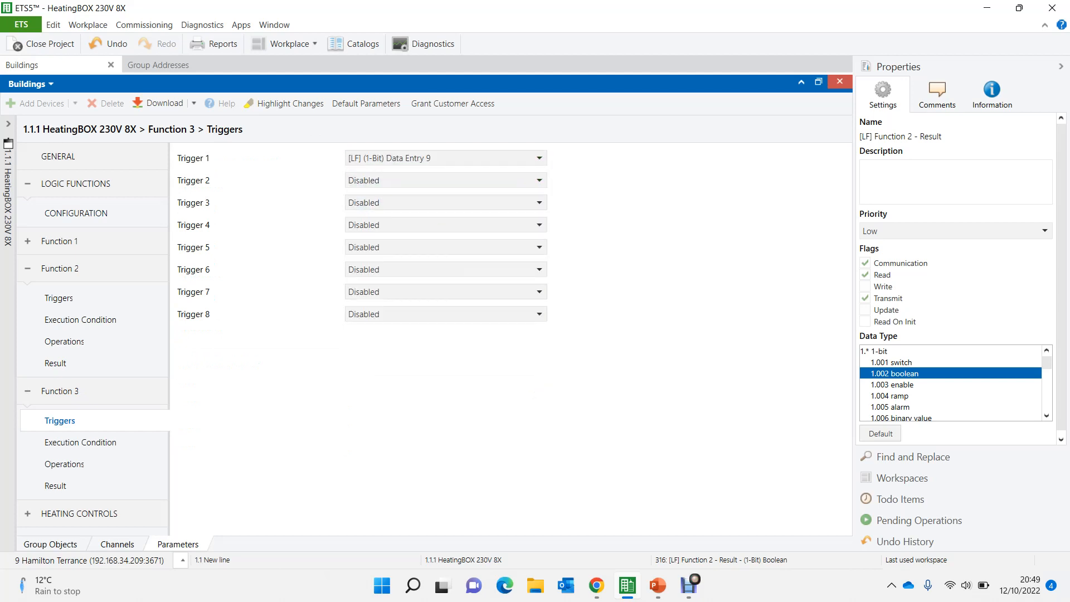
left_click(390, 180)
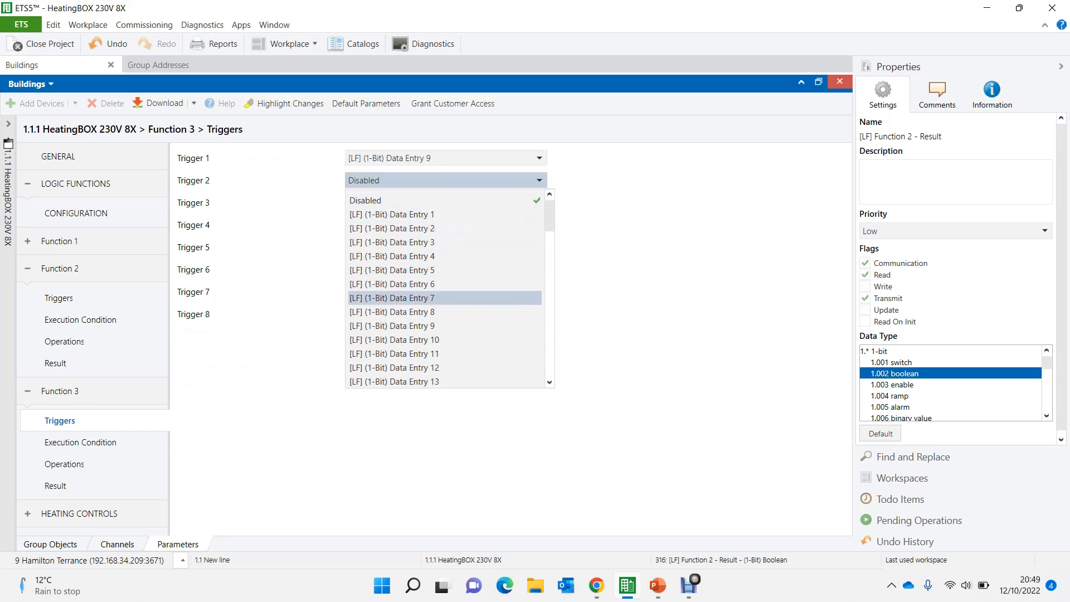
left_click(393, 339)
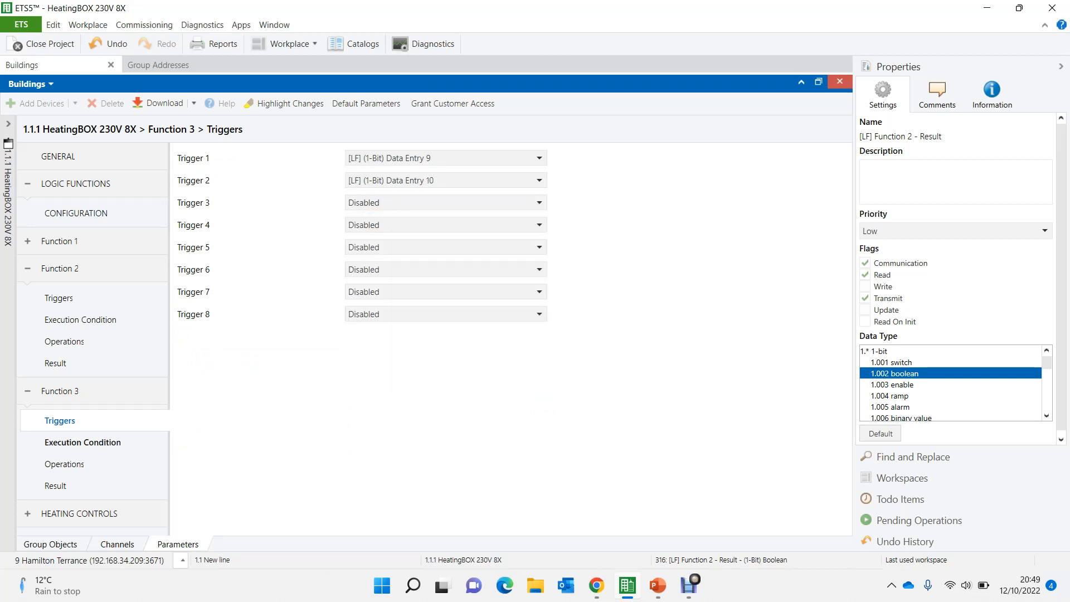
- Enter "Man02 Pump Part b" as the description of Function 3's operations
left_click(65, 464)
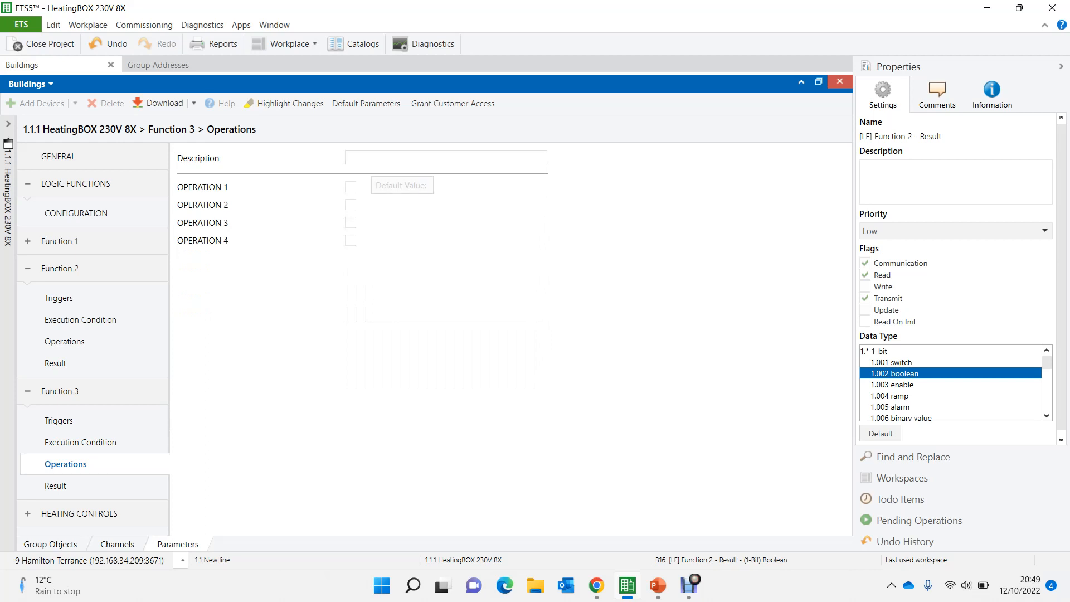
left_click(371, 159)
type("Man")
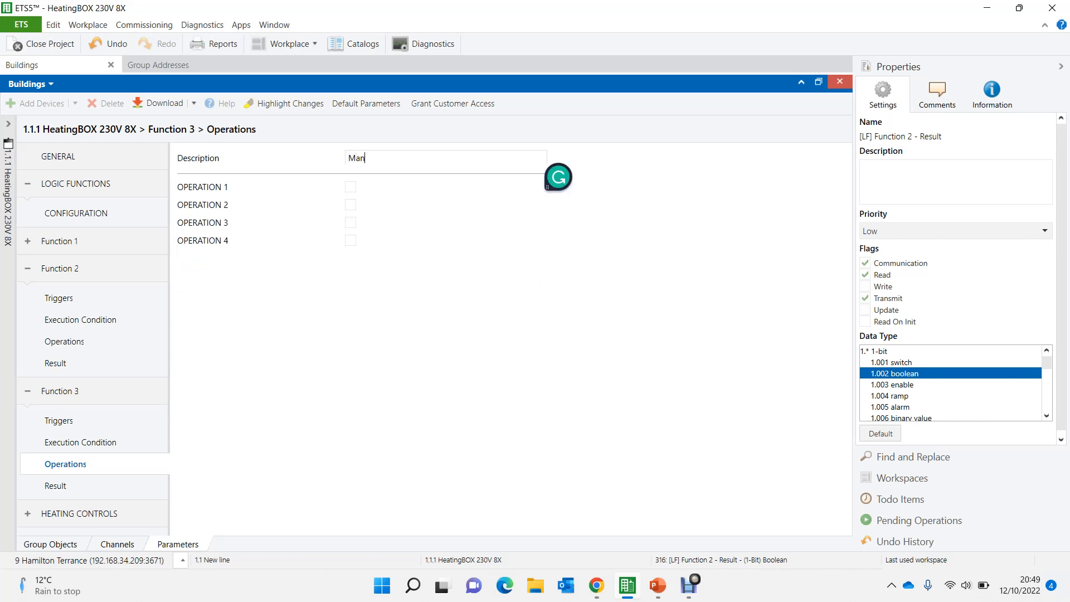
type("02 Pump Part b")
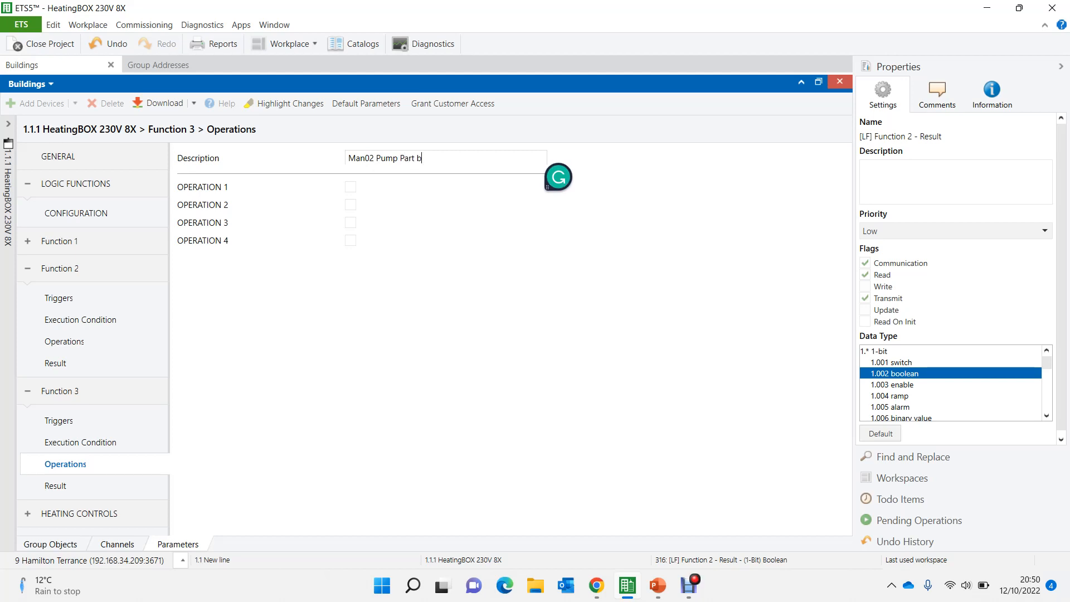
- Enable Operation 1 of Function 3 as an OR of 1-Bit Data Entry 9 and 1-Bit Data Entry 10
left_click(350, 186)
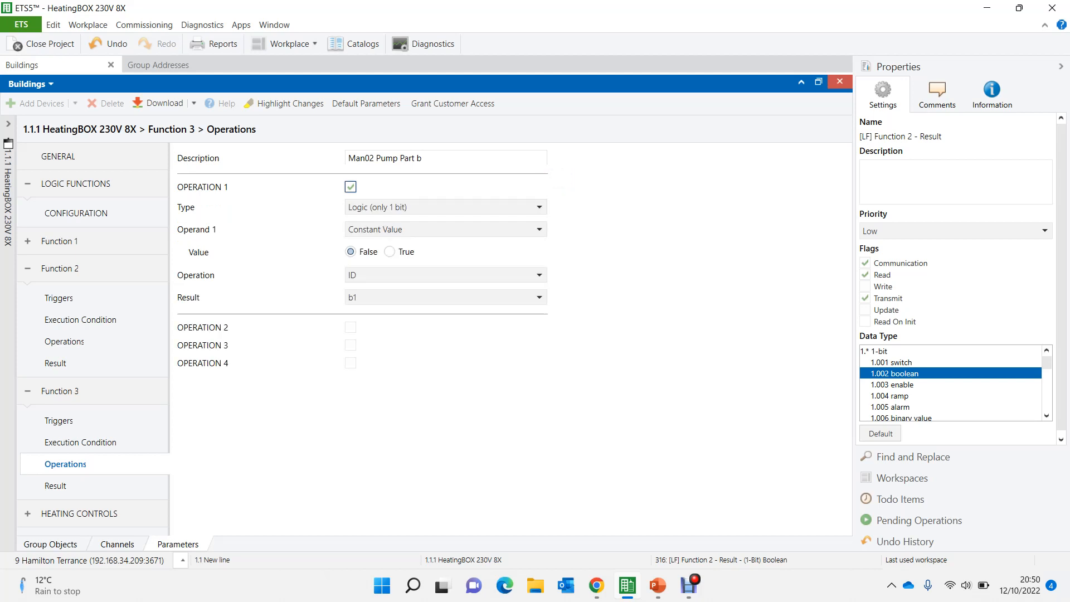
left_click(399, 229)
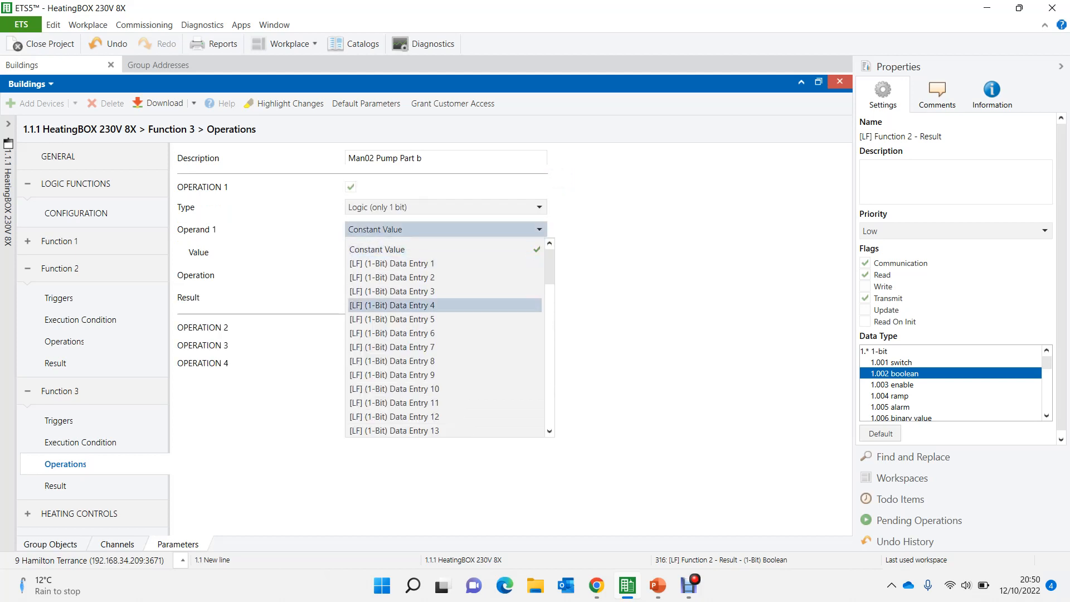
left_click(390, 375)
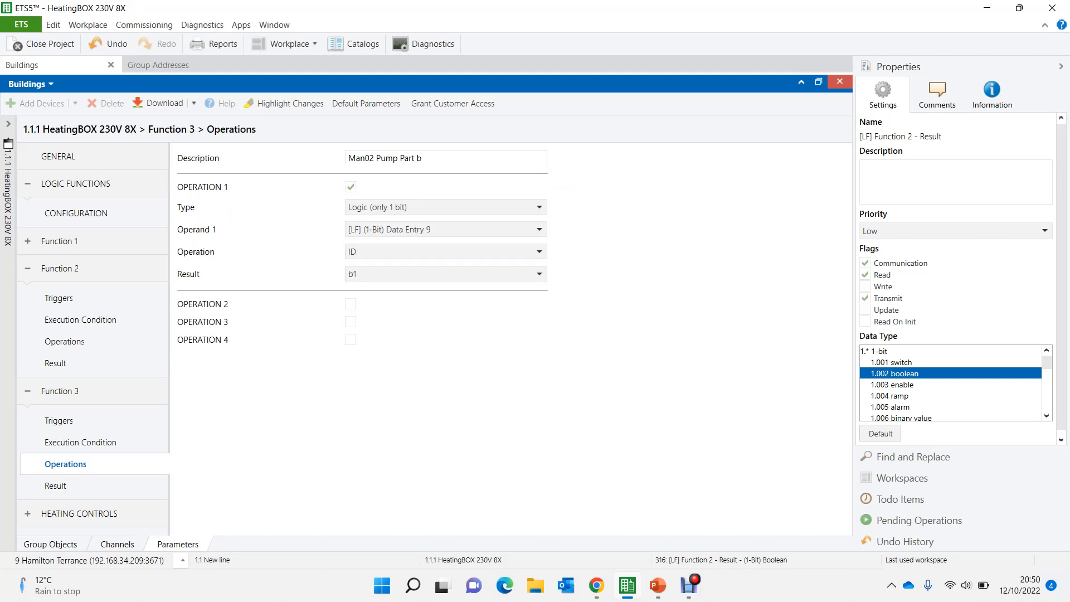
left_click(423, 252)
left_click(390, 313)
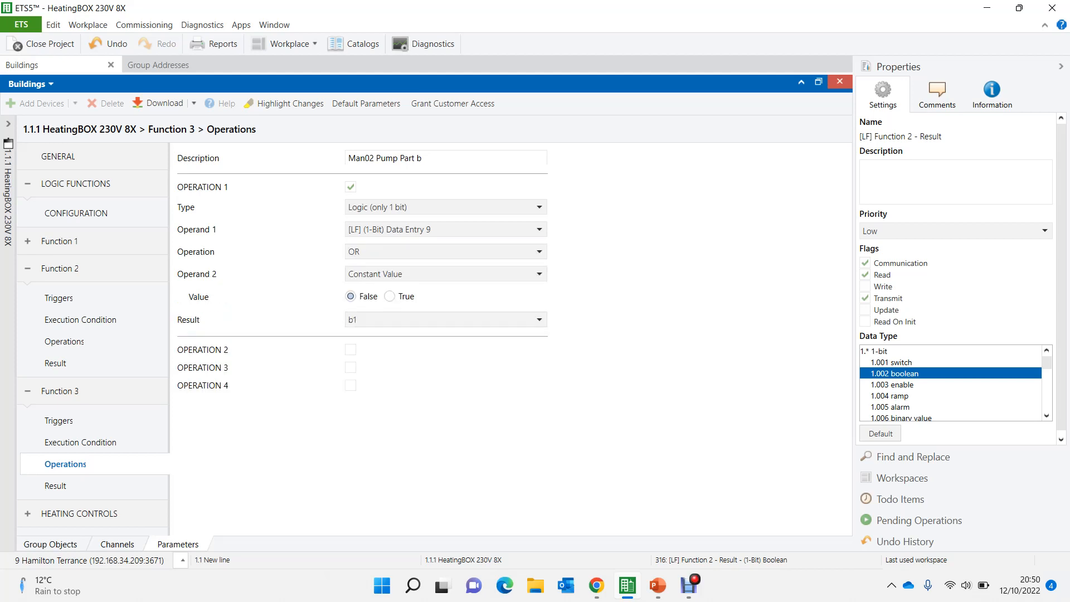
left_click(390, 273)
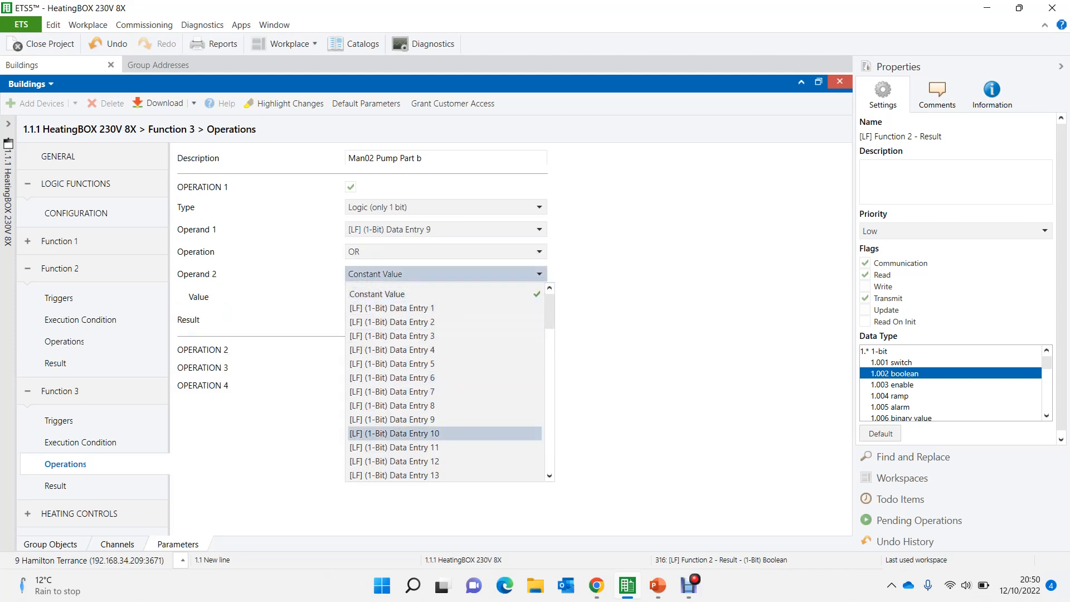
left_click(393, 434)
- Check which result variable Function 2 sends and set the result of Function 3's Operation 1 to b7
left_click(391, 296)
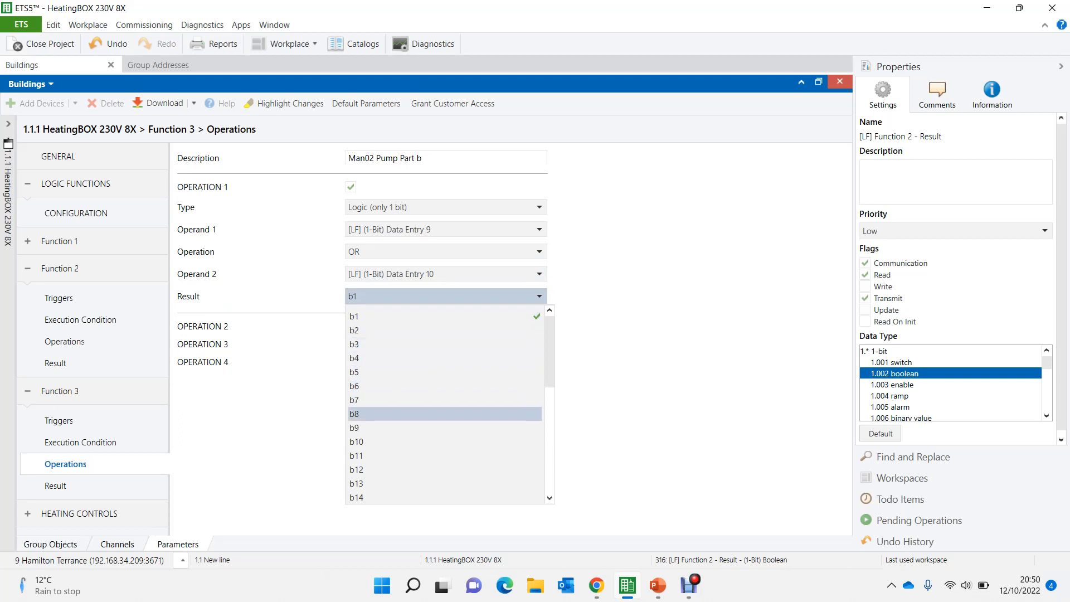
left_click(390, 386)
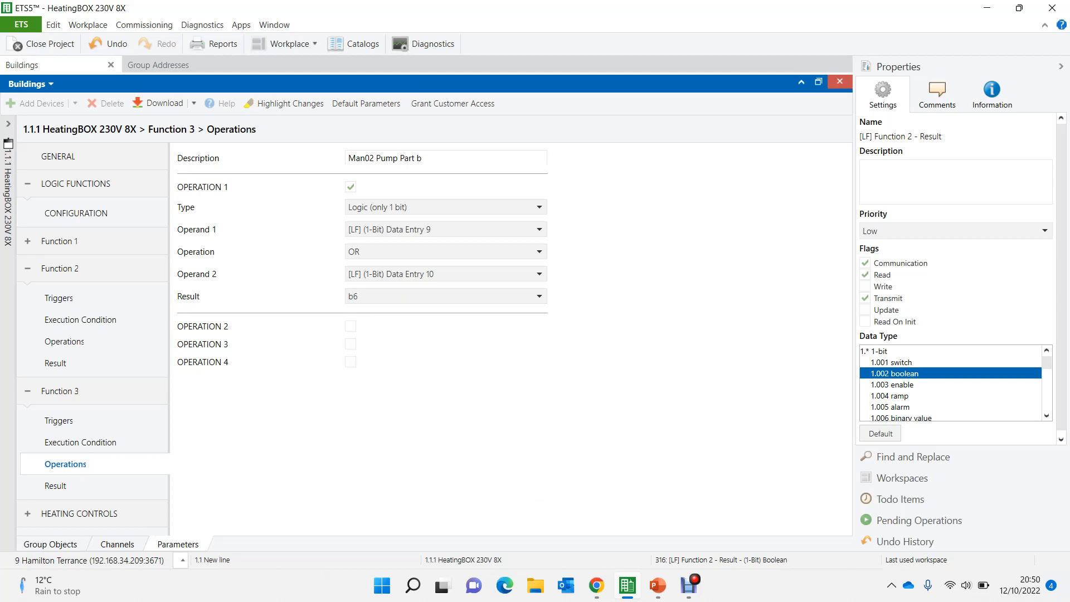
left_click(56, 363)
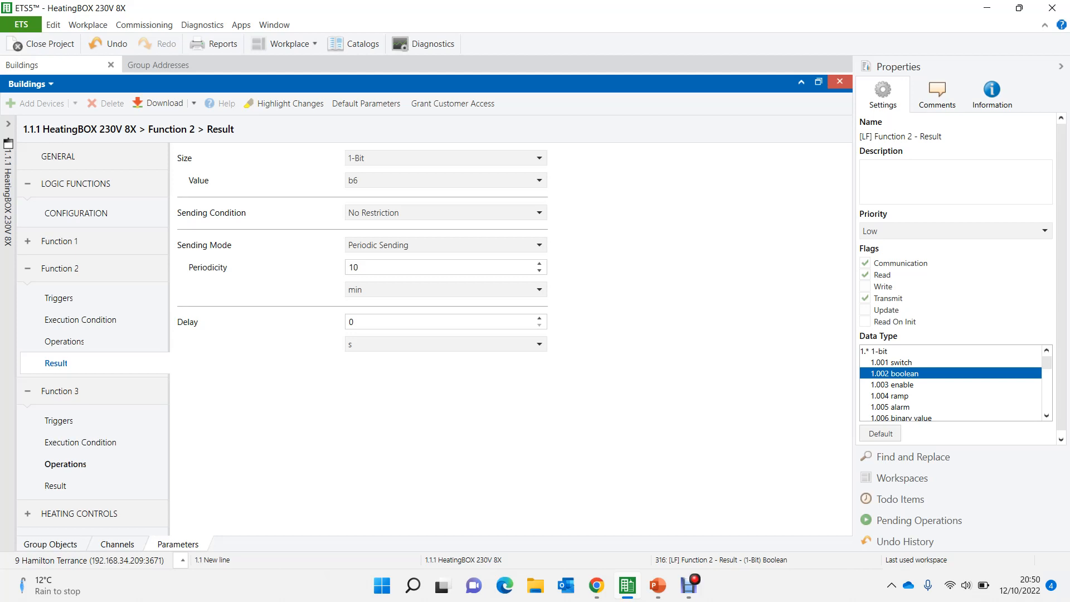
left_click(65, 464)
left_click(446, 296)
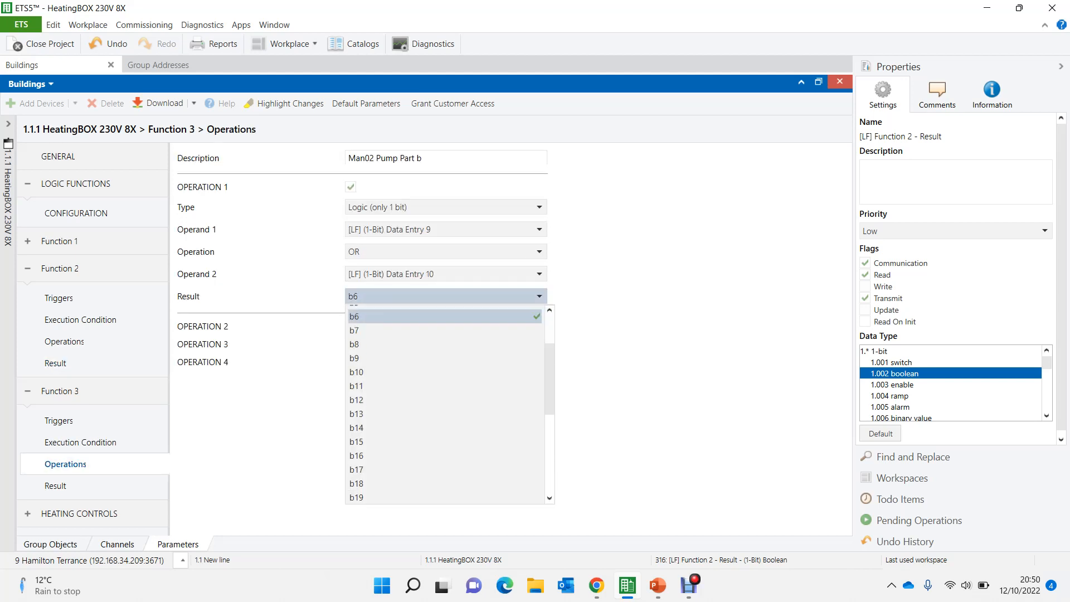
left_click(445, 344)
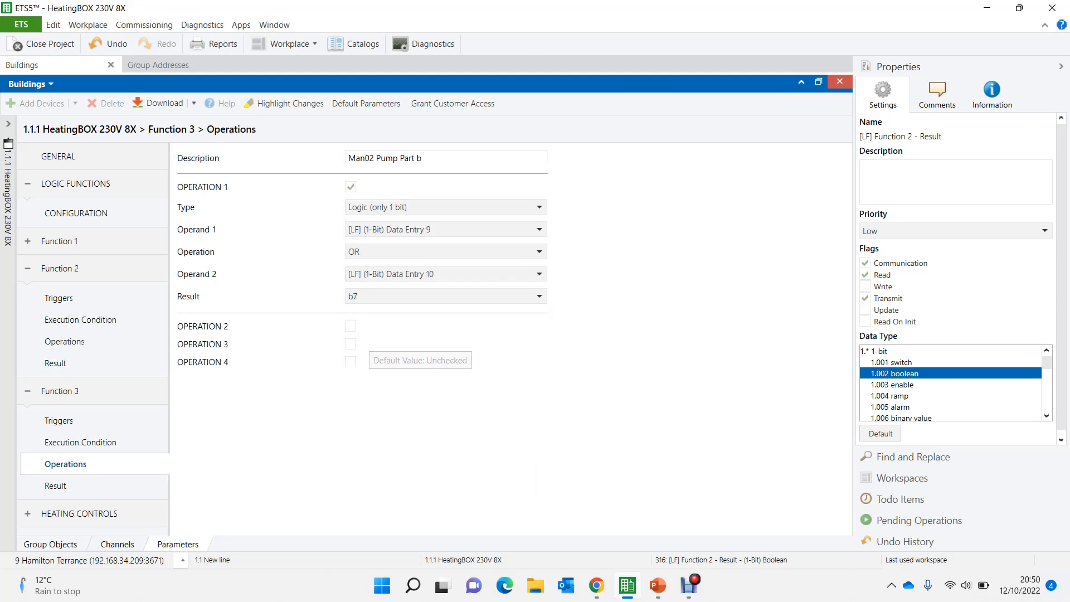
- Set the sending mode of Function 3's result to Periodic Sending
left_click(56, 486)
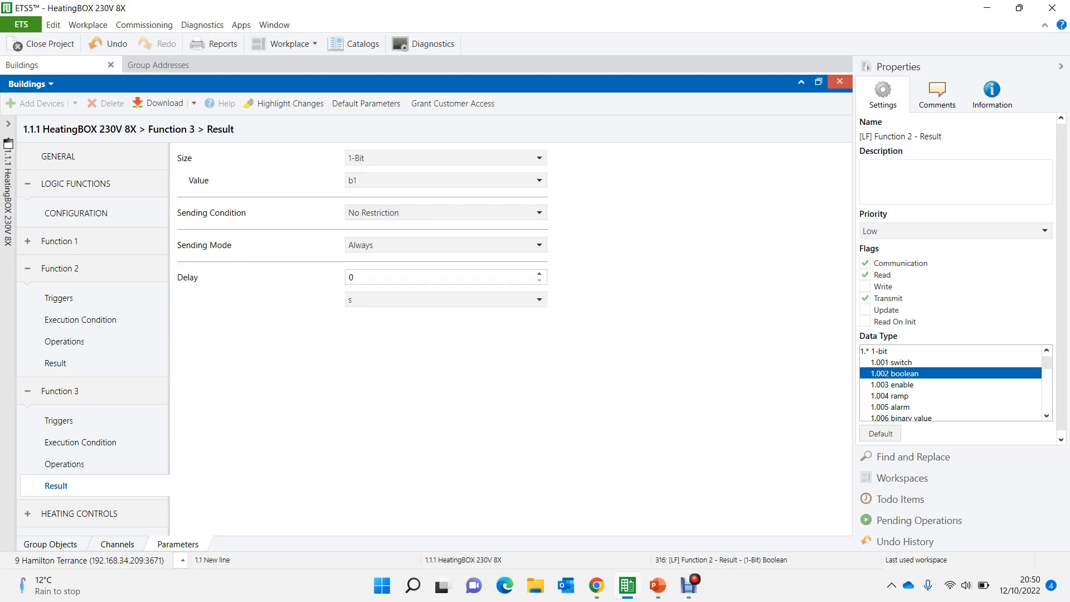
left_click(393, 245)
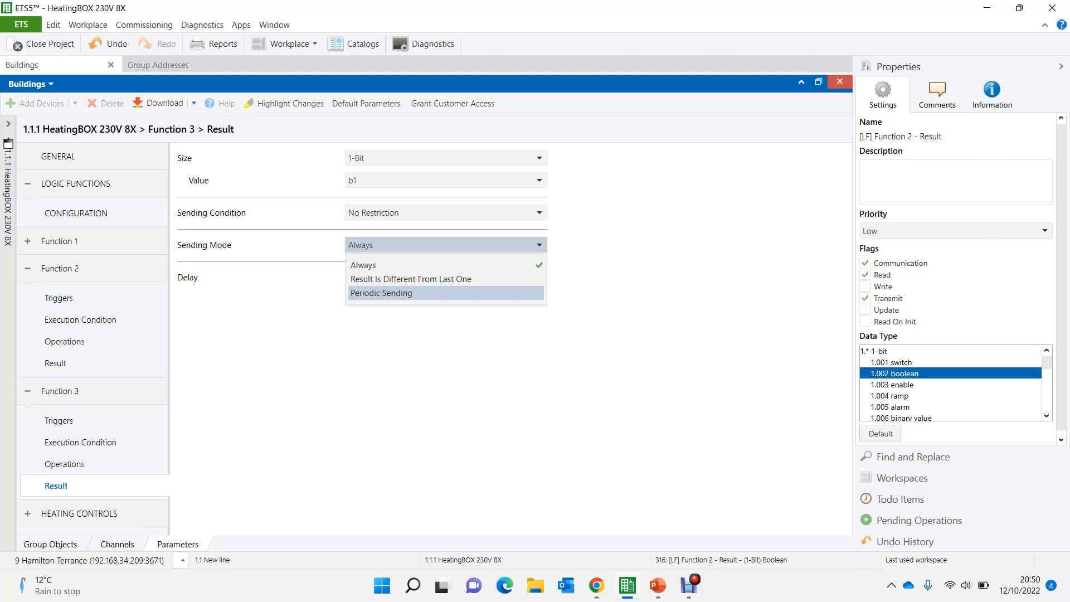
left_click(385, 293)
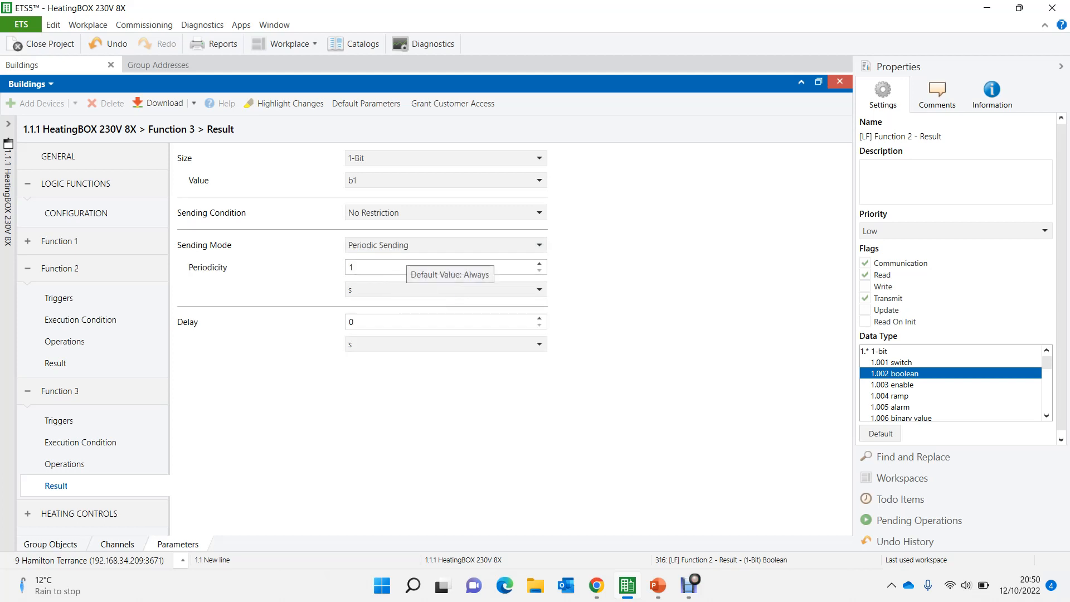
left_click(393, 246)
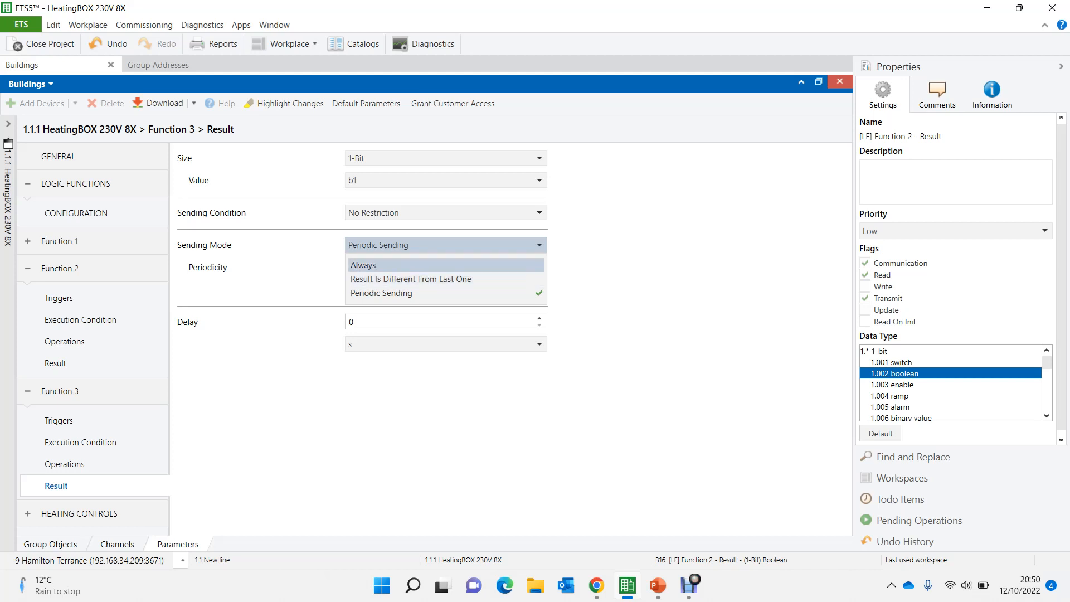
left_click(390, 266)
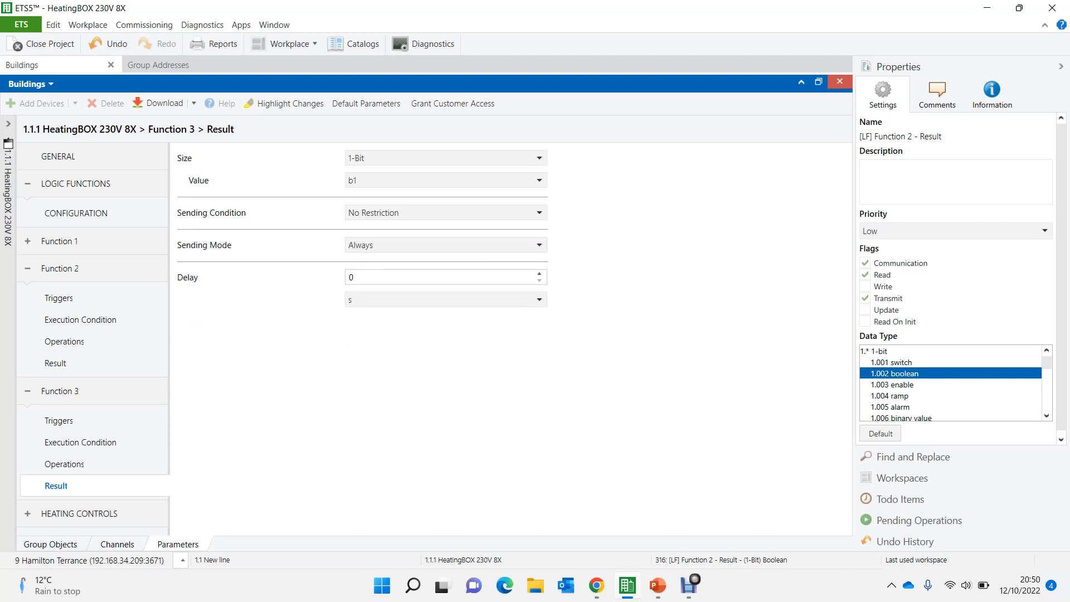
left_click(390, 245)
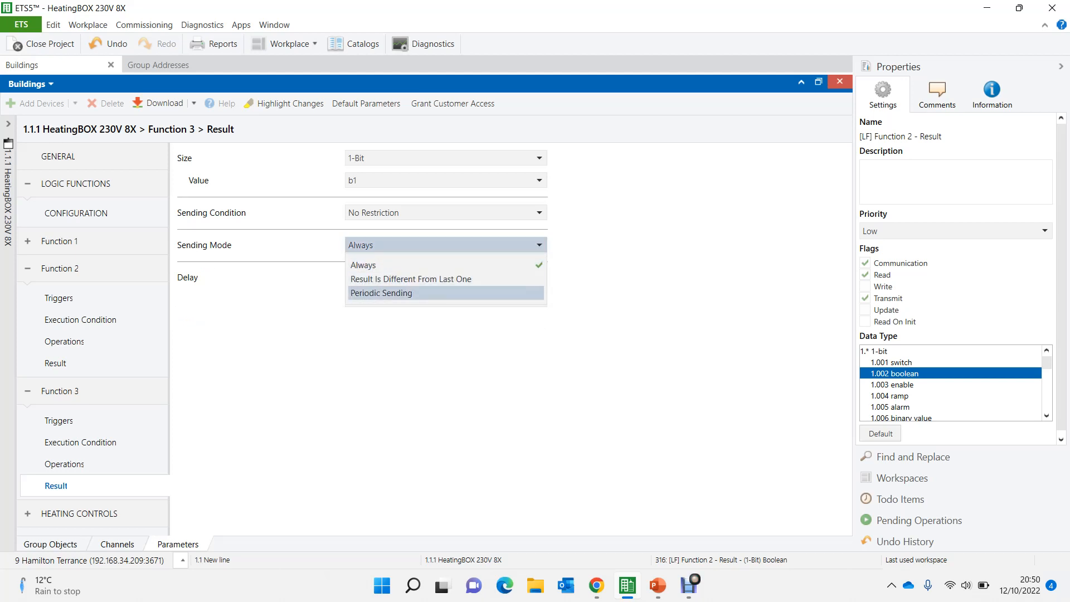
left_click(391, 293)
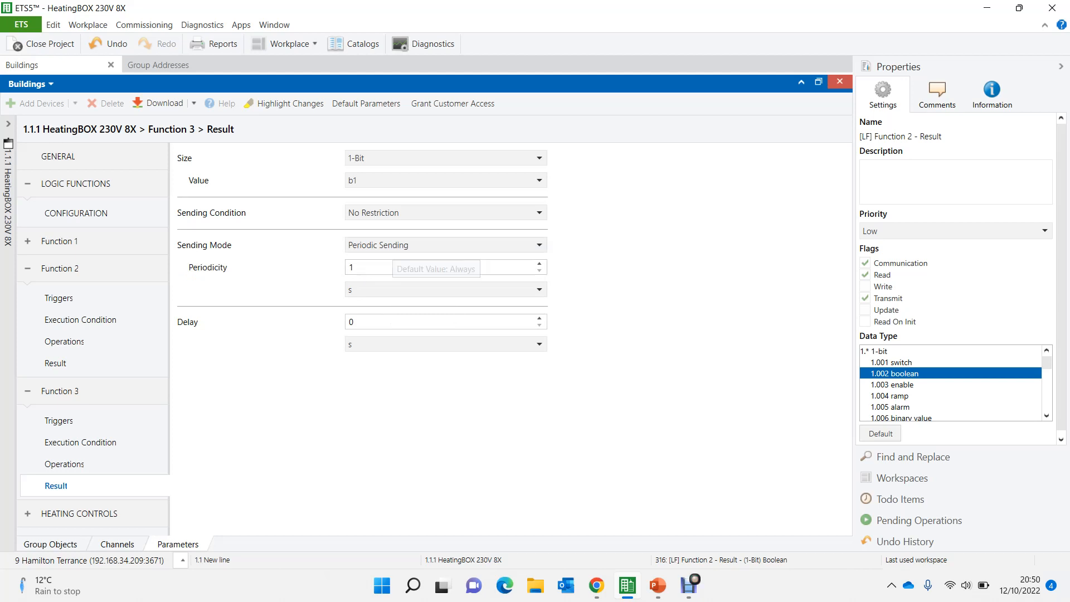
left_click(410, 245)
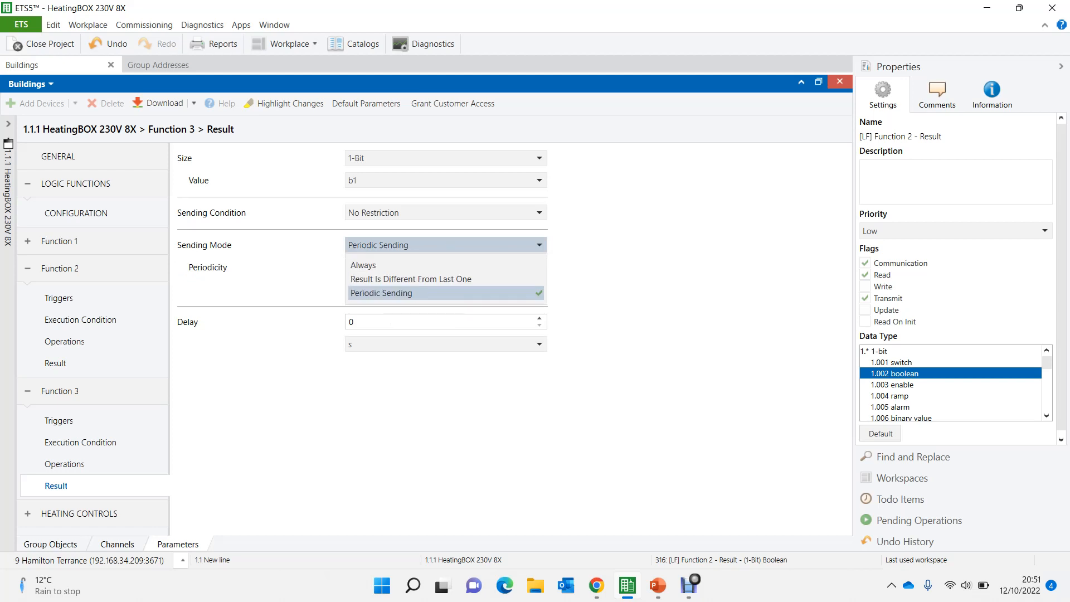
left_click(401, 266)
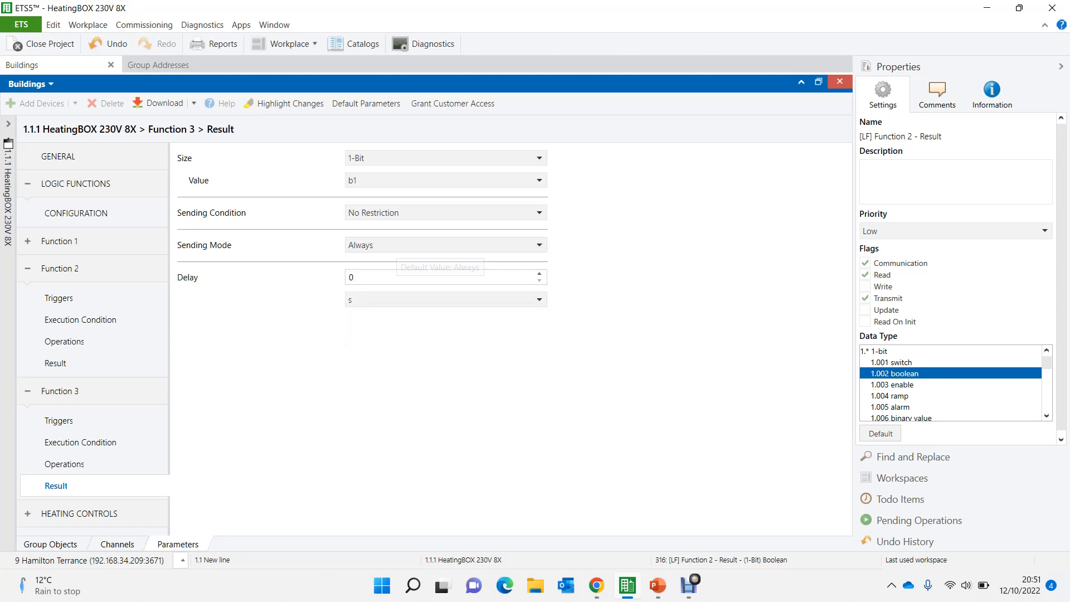
left_click(401, 245)
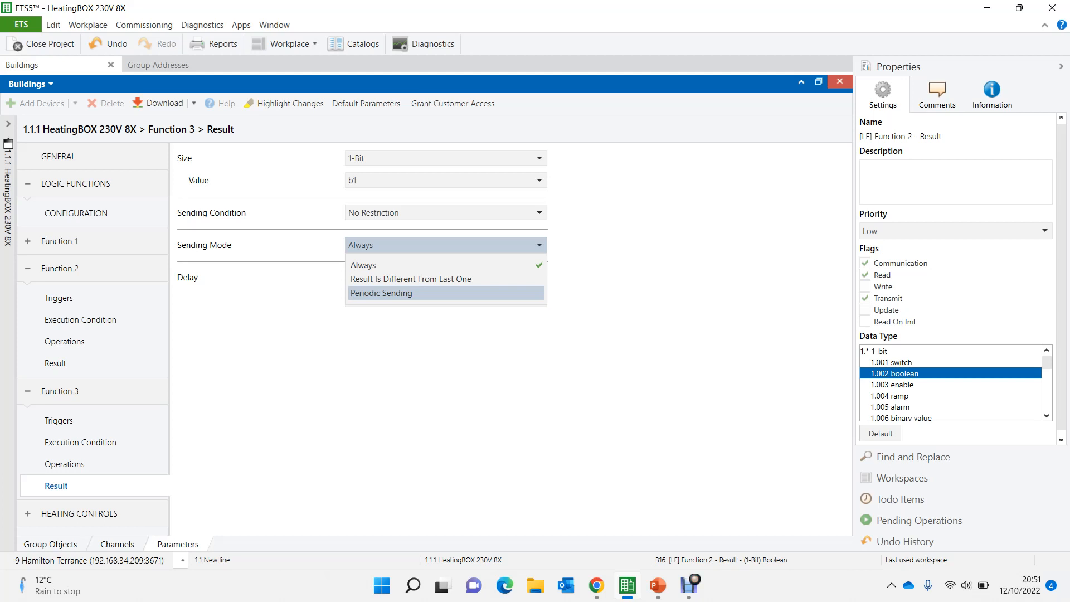
left_click(390, 293)
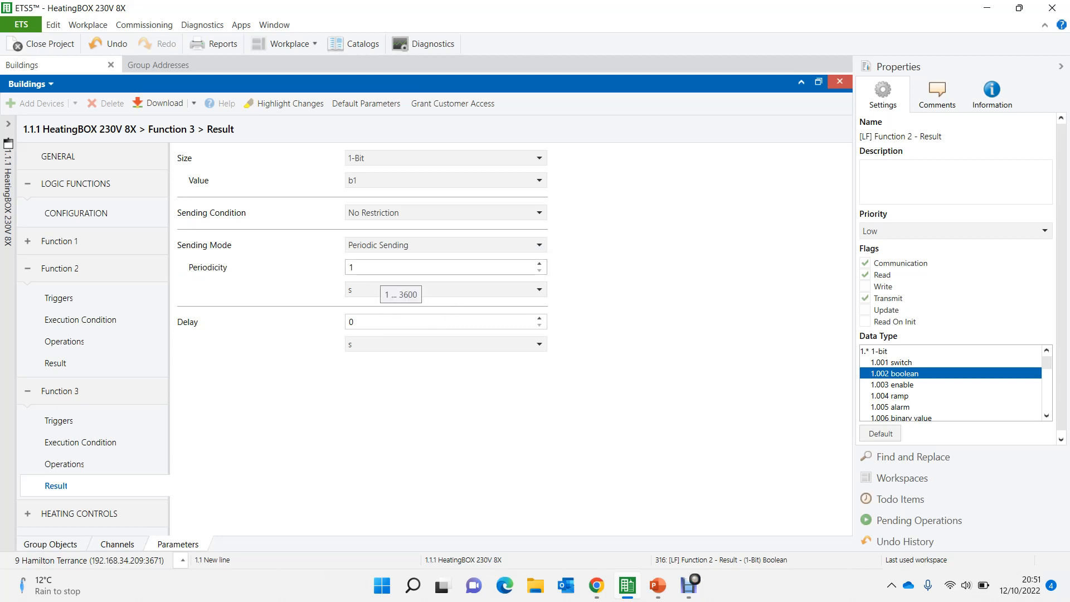
- Set the periodicity of Function 3's result to 10 min
left_click(391, 290)
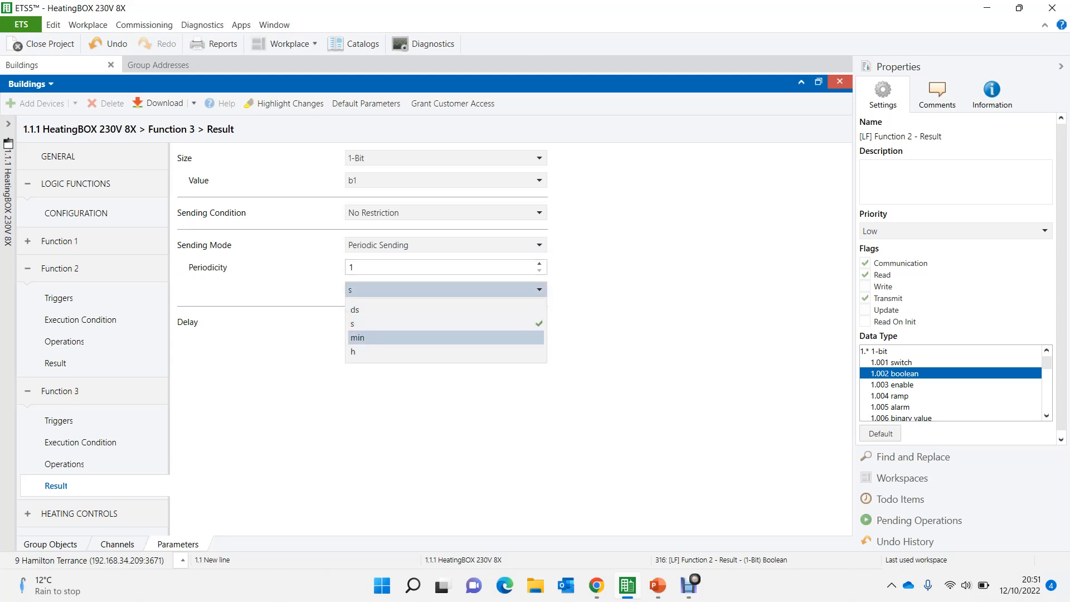
left_click(358, 337)
left_click(368, 267)
double_click(352, 268)
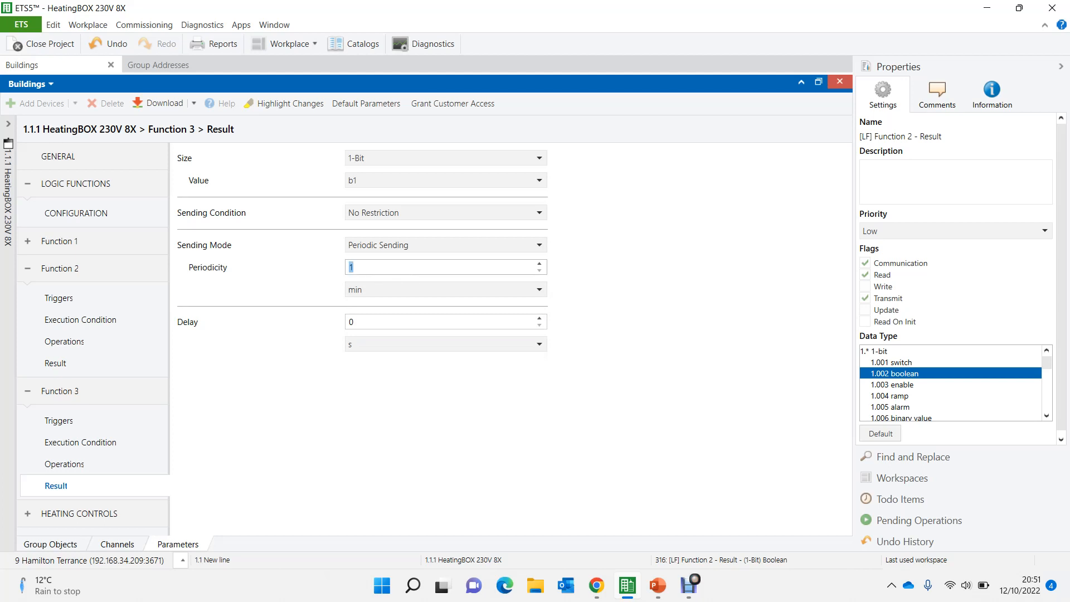
type("10")
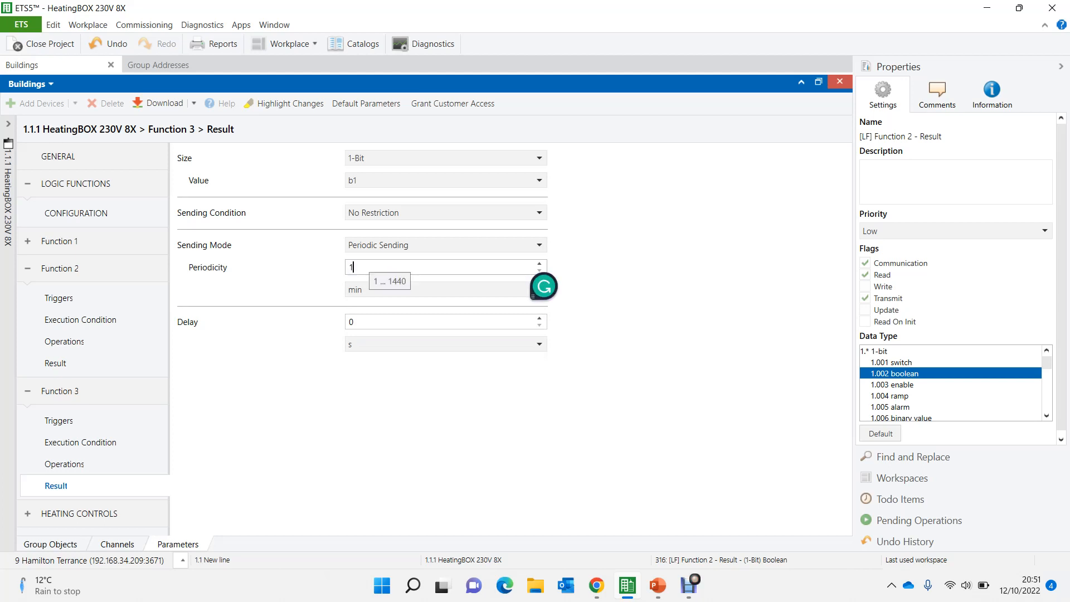
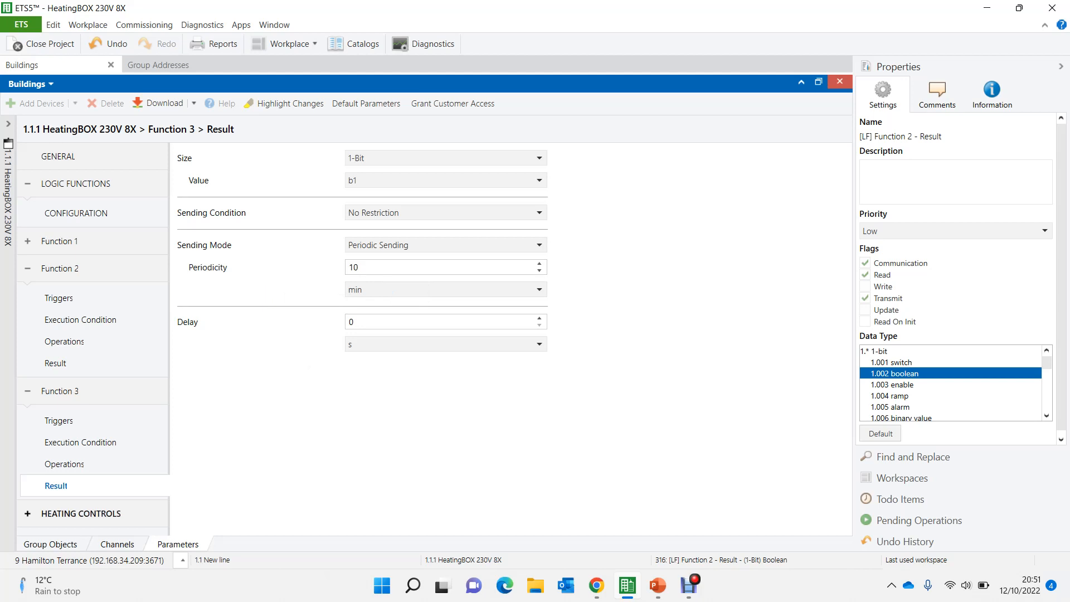
- Create seven copies of the Bedroom 1 Status group address in Underfloor Heating, filling up the first free addresses
left_click(50, 545)
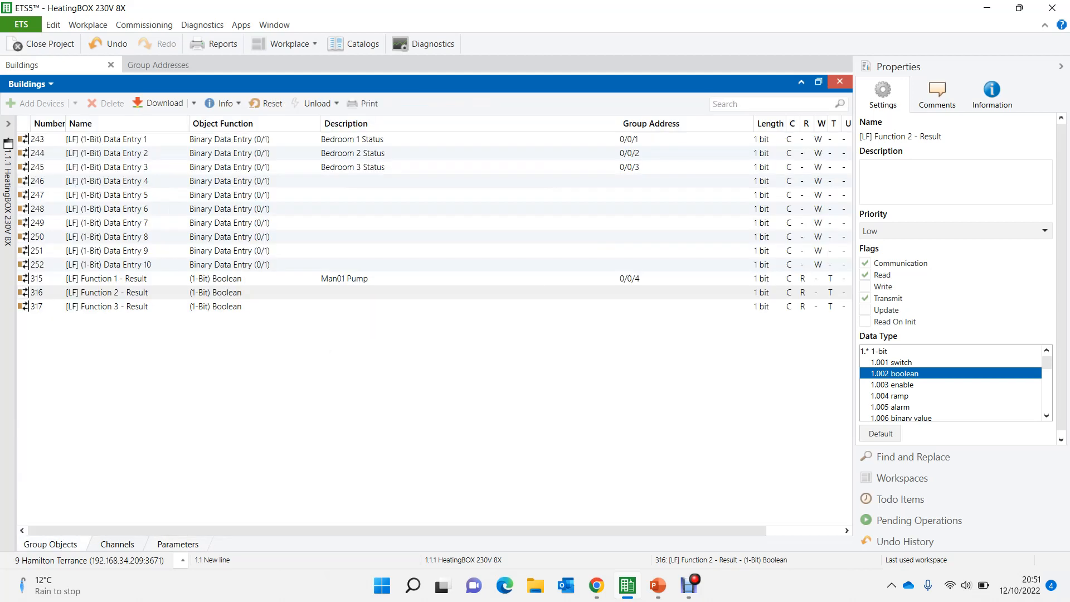
left_click(158, 65)
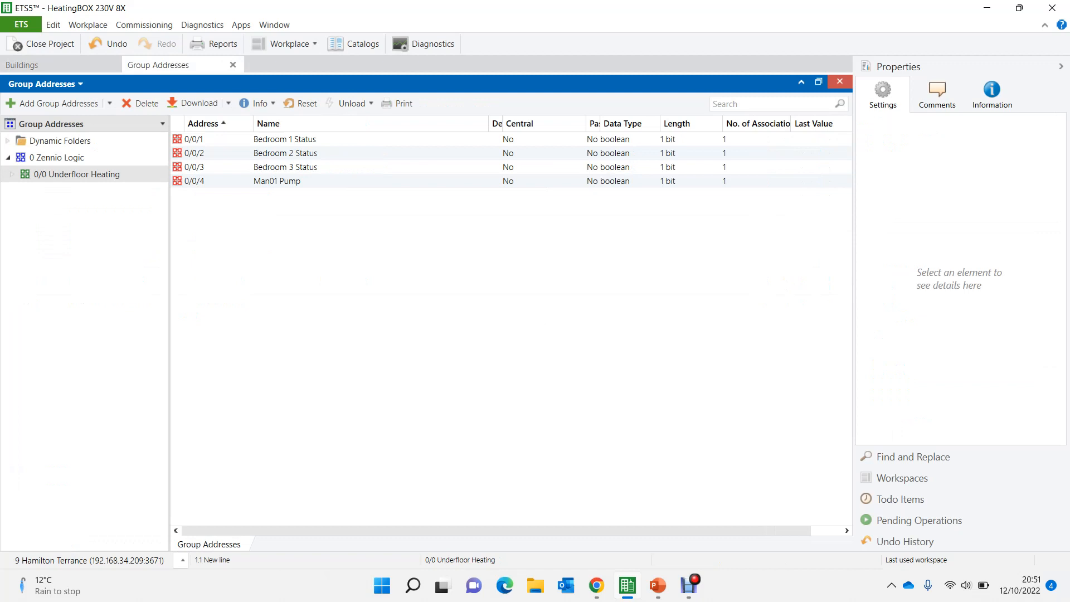
left_click(285, 140)
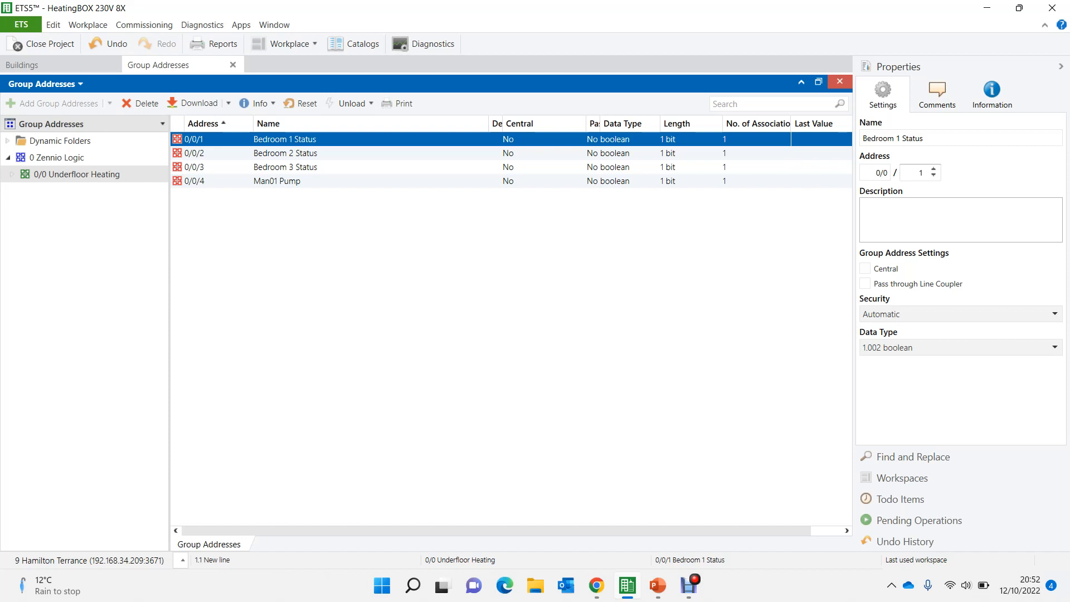
key("ctrl+shift+v")
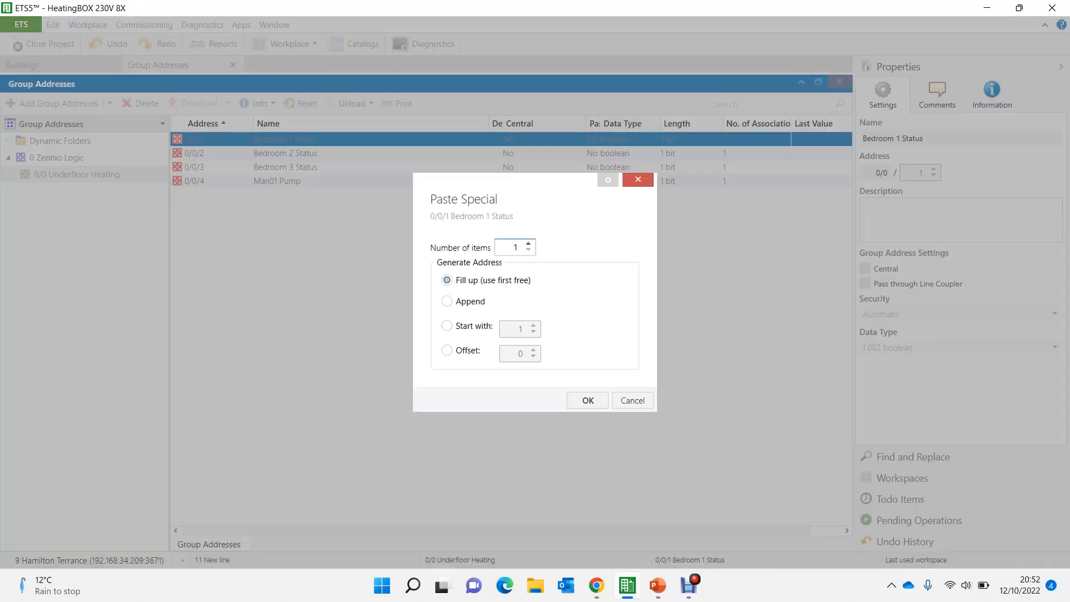
key("BackSpace")
type("7")
key("Return")
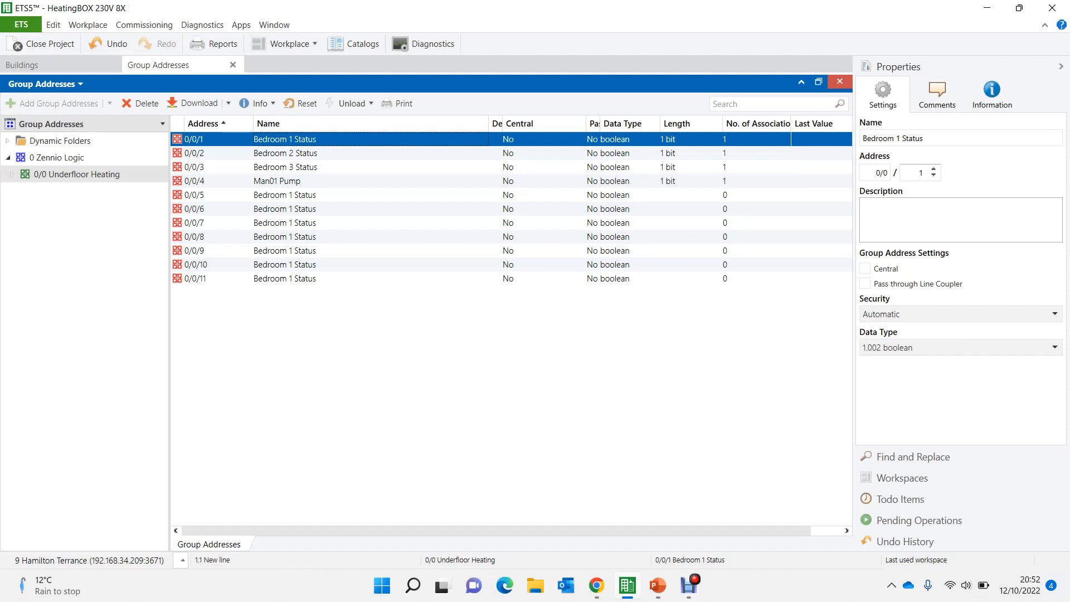
- Rename group address 0/0/5 as Bedroom 4 Status
left_click(288, 195)
key("F2")
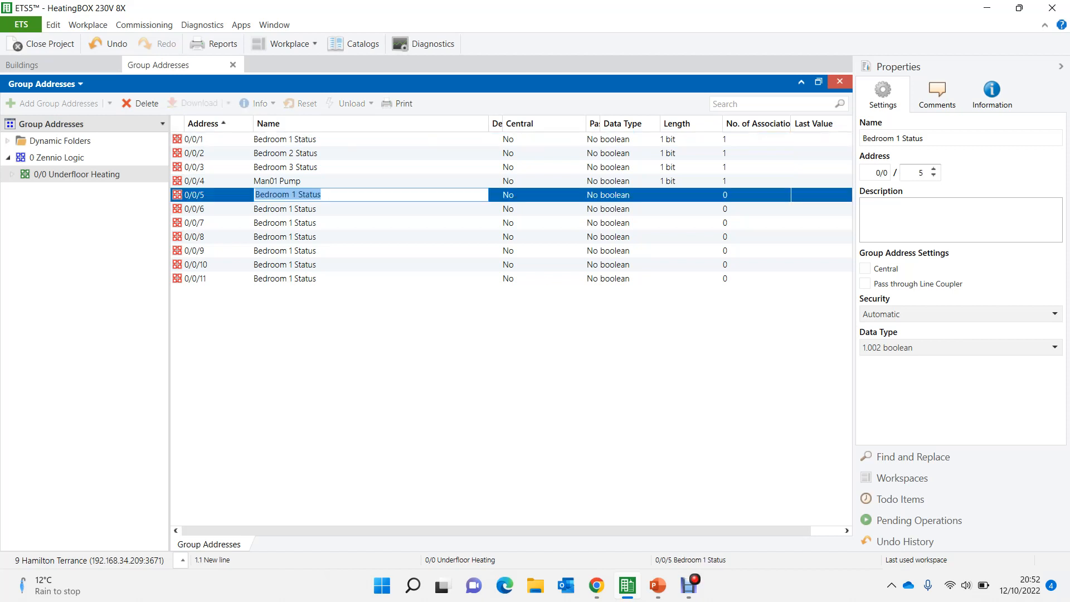
left_click(299, 195)
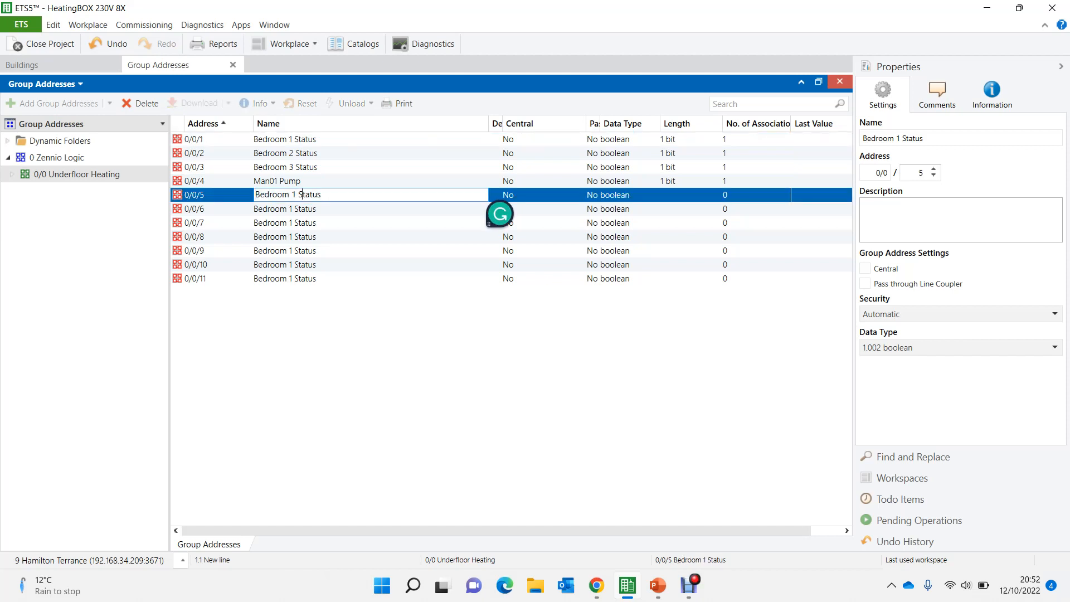
key("BackSpace")
type("4")
key("Return")
- Rename group address 0/0/6 as Bedroom 5 Status
left_click(318, 209)
left_click(296, 208)
key("BackSpace")
type("5")
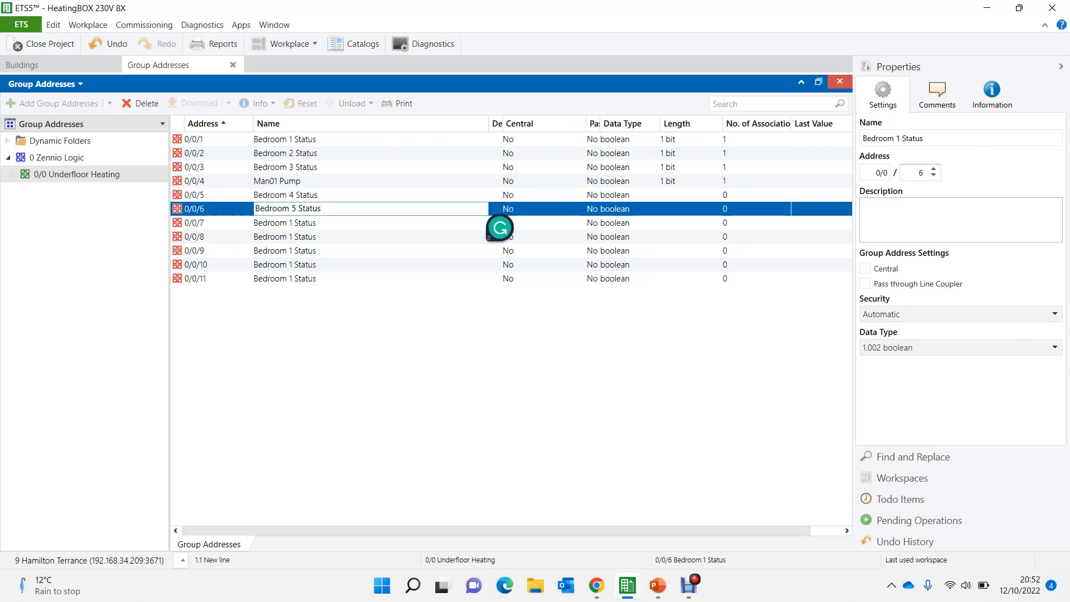
key("Return")
- Rename group addresses 0/0/7 and 0/0/8 as Bedroom 6 Status and Bedroom 7 Status
left_click(318, 223)
left_click(296, 223)
key("BackSpace")
type("6")
key("Return")
left_click(318, 237)
left_click(297, 237)
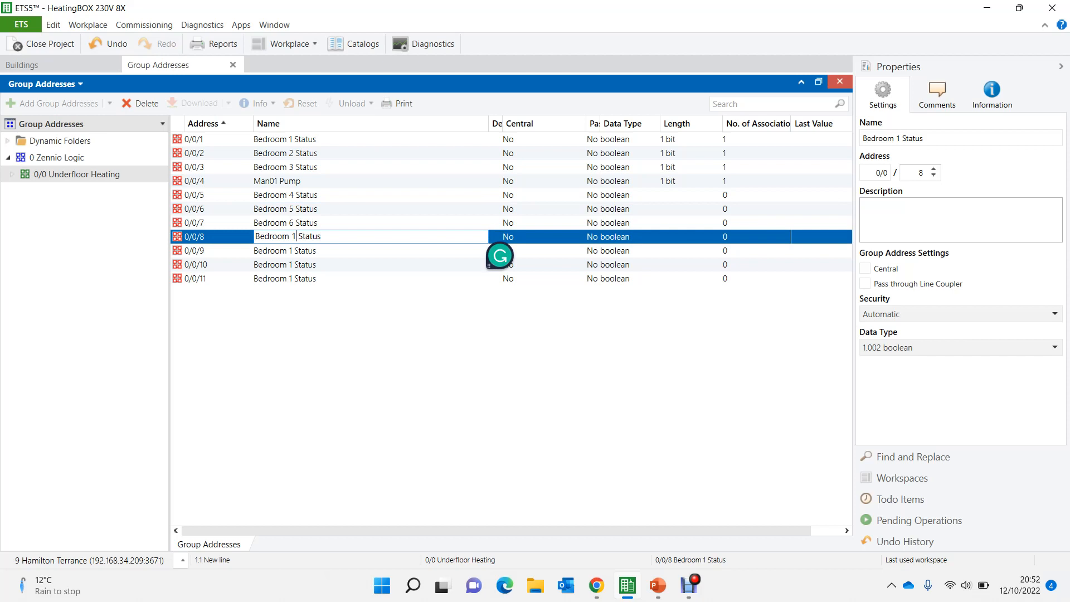
key("BackSpace")
type("7")
key("Down")
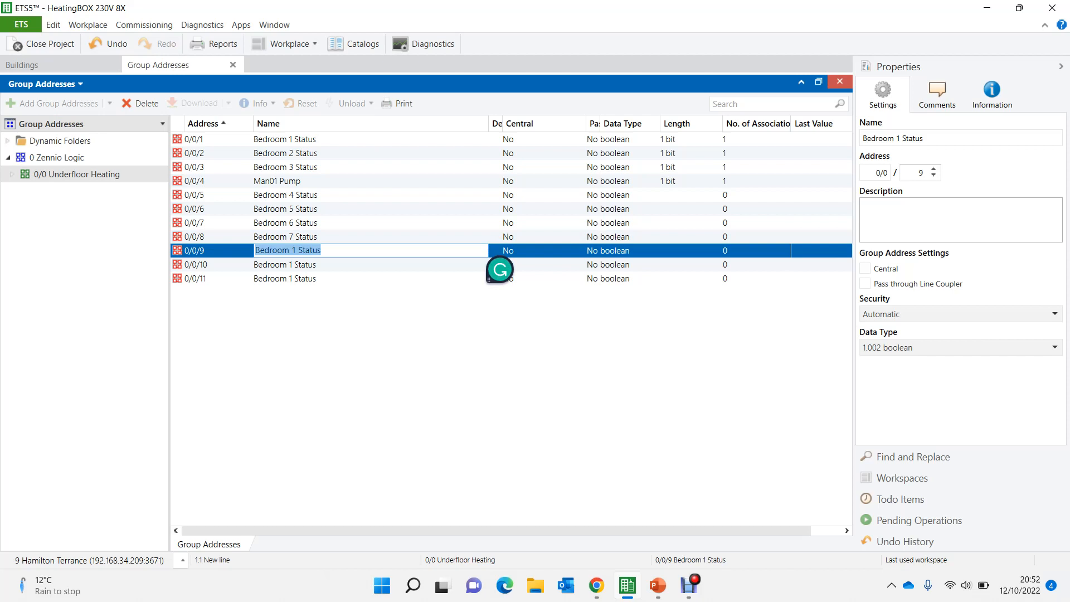
- Rename group address 0/0/9 as Man02 Pump Logic extension
type("Man")
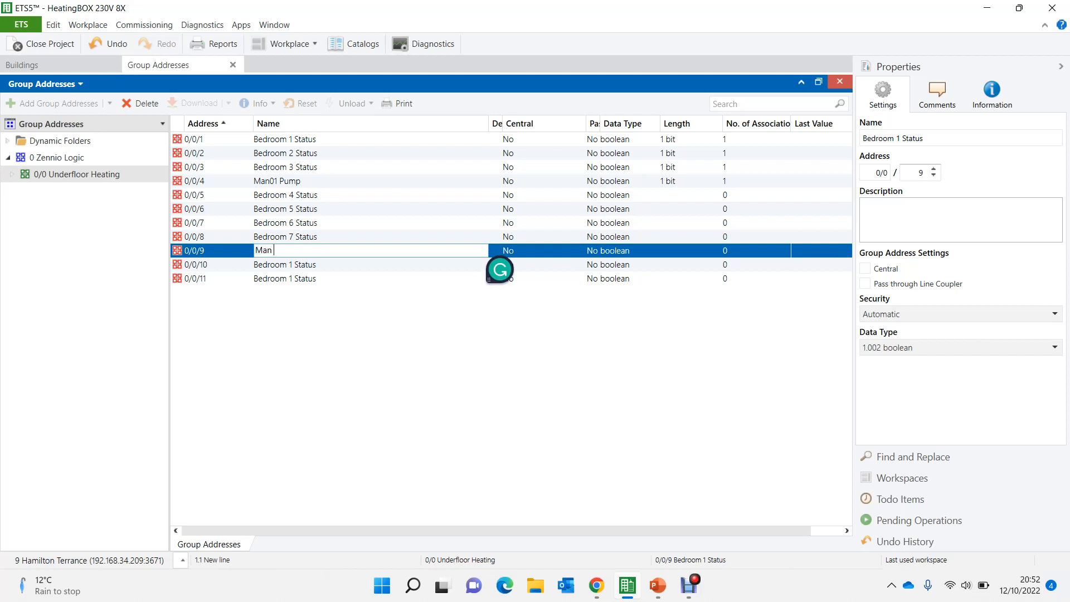
type("02 Pump Logic extension")
- Rename group address 0/0/10 as Bedroom 8 Status
left_click(317, 264)
left_click(317, 264)
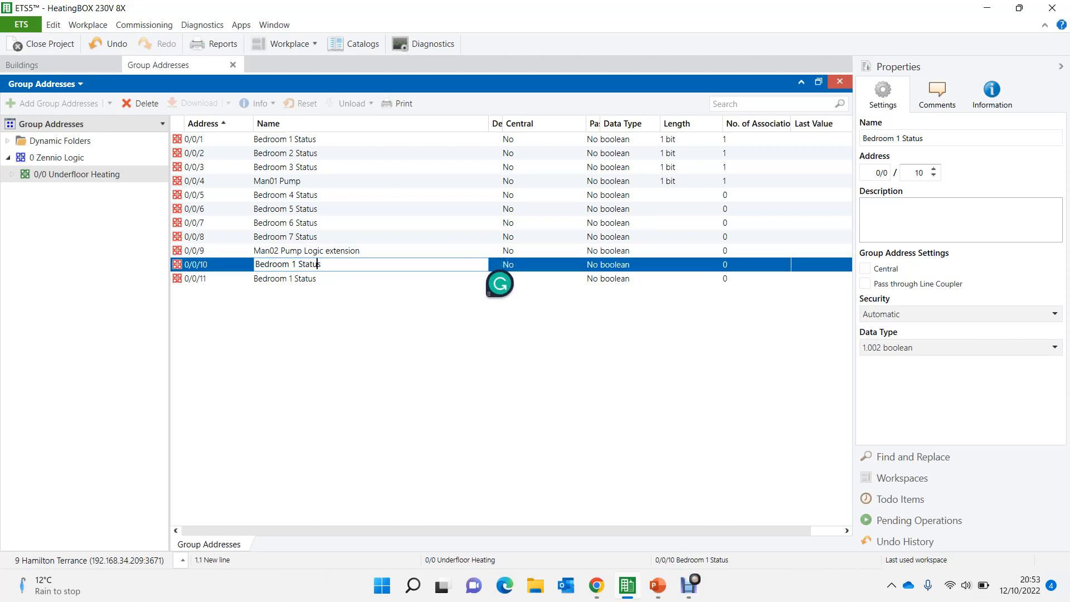
key("BackSpace")
key("BackSpace")
type("8")
key("Return")
- Rename group address 0/0/11 as Bedroom 9 Status
left_click(312, 278)
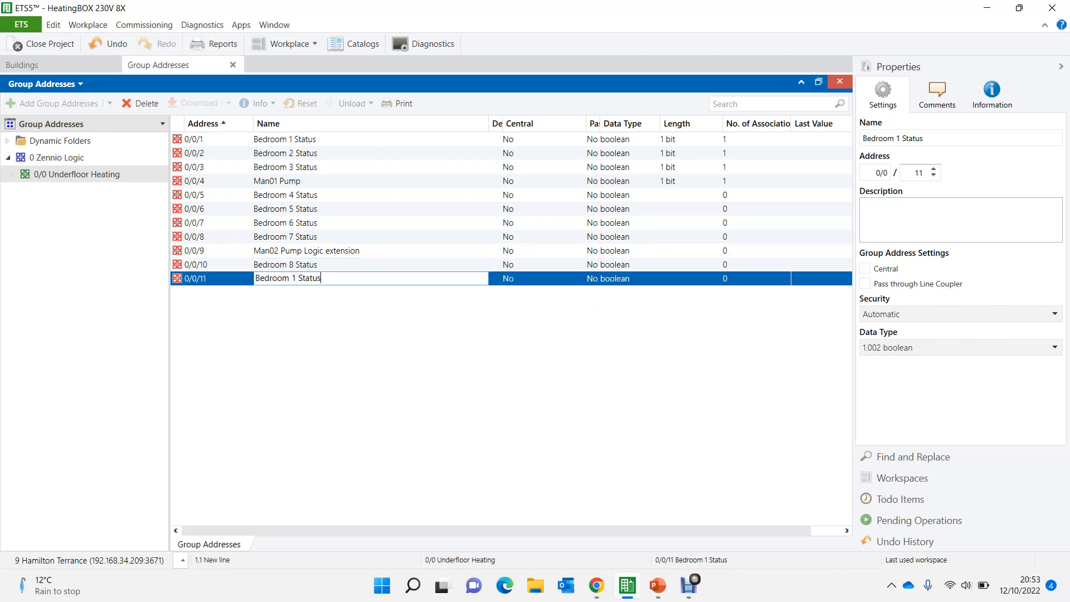
left_click(305, 279)
key("Left")
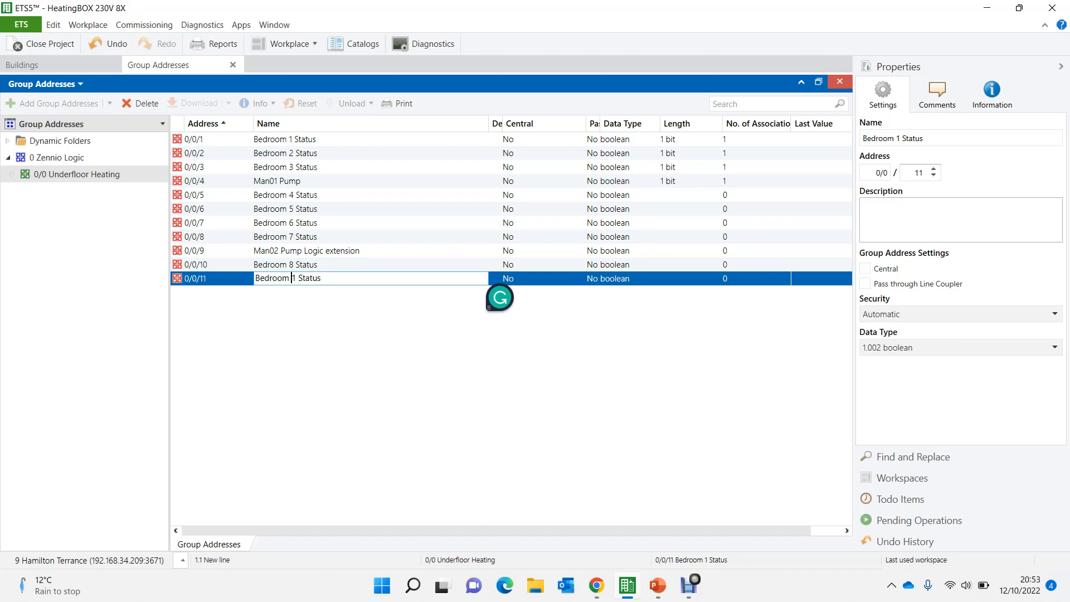
key("Delete")
type("9")
- Delete the Bedroom 8 Status group address and change the address of Man02 Pump Logic extension to 0/0/10
left_click(285, 265)
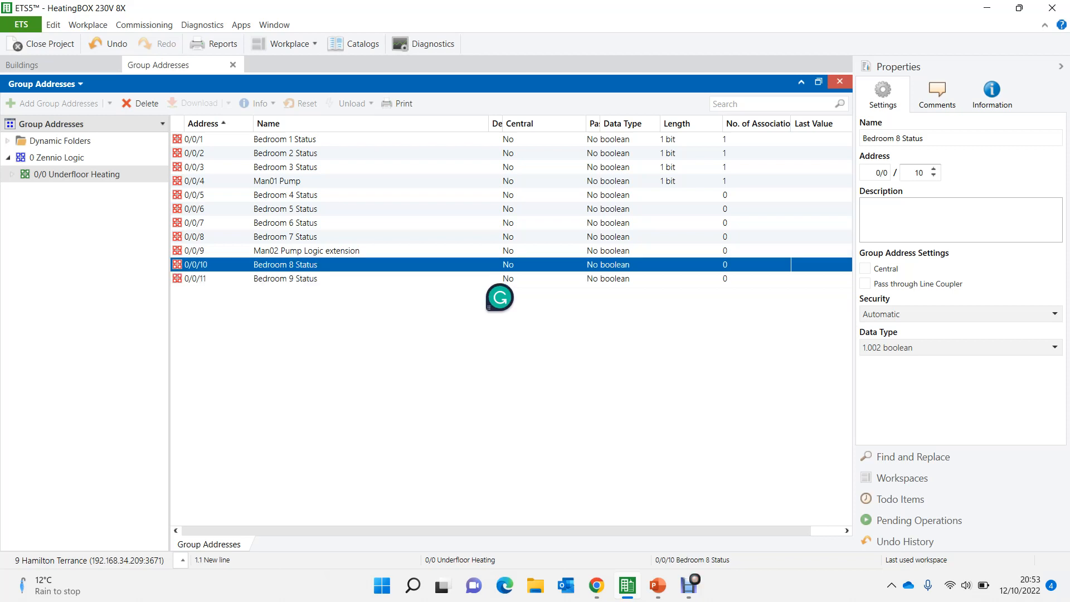
key("Delete")
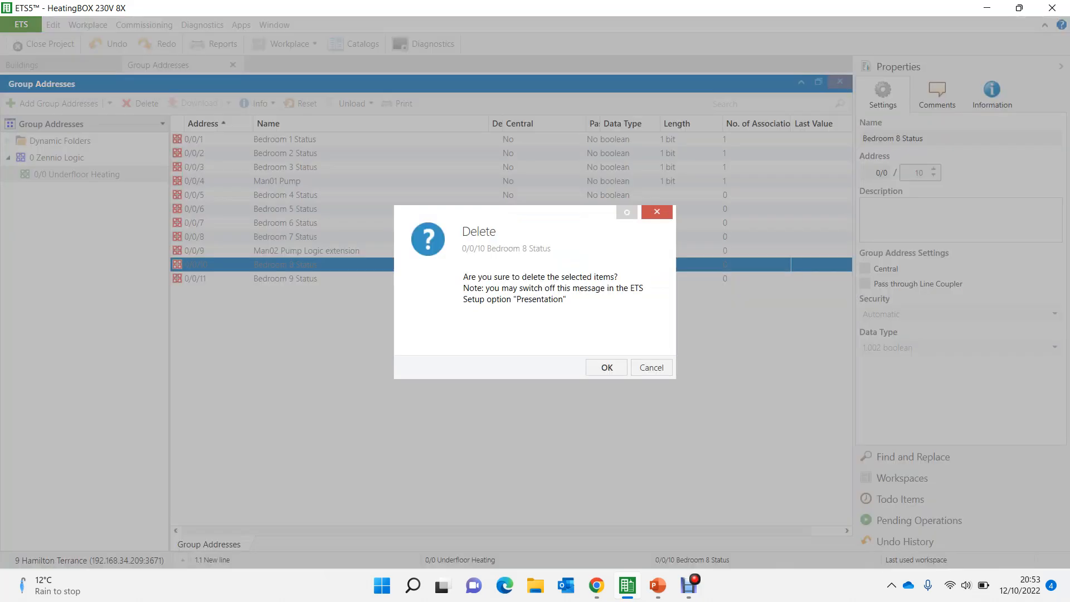
key("Escape")
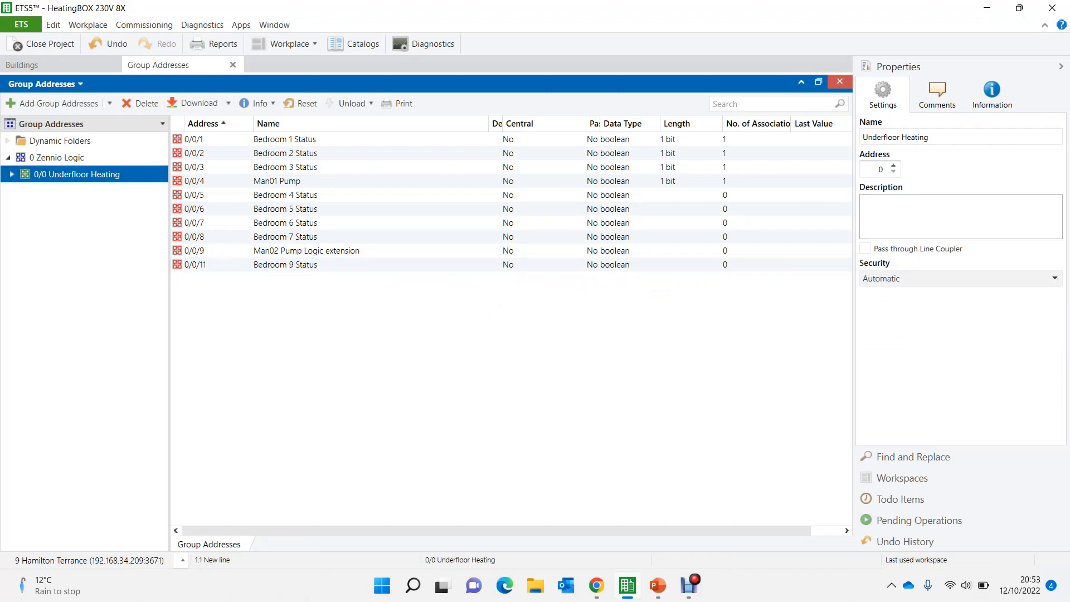
left_click(306, 251)
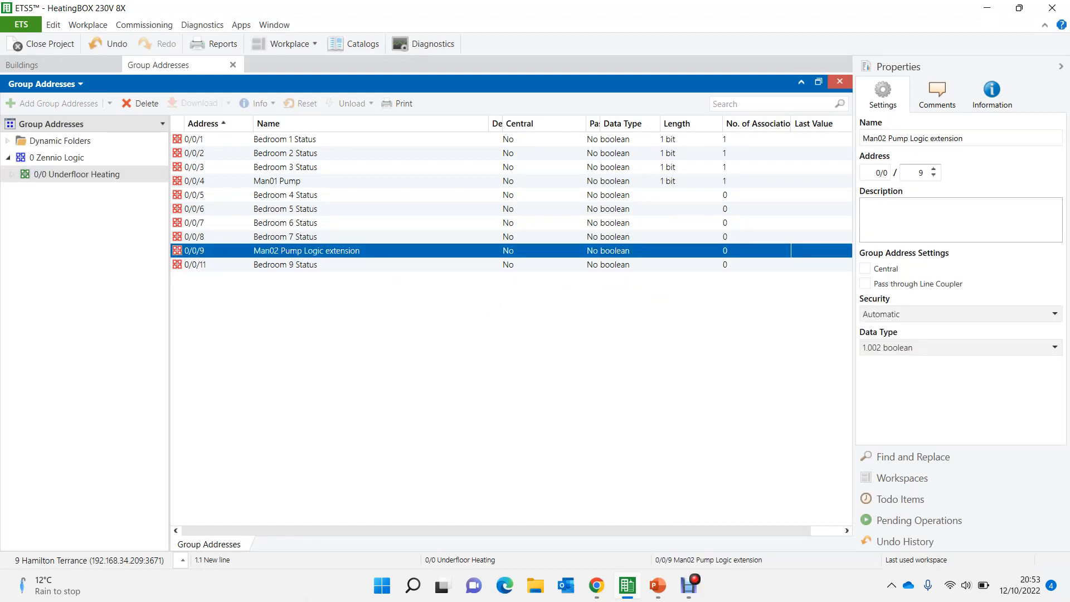
left_click(934, 169)
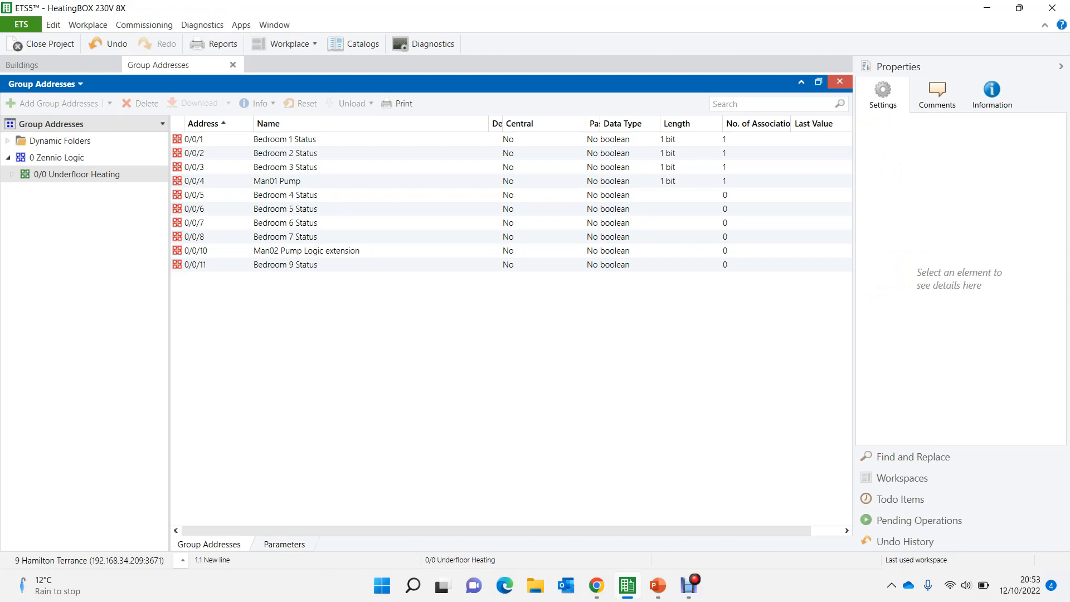
- Duplicate the Bedroom 7 Status group address into the free 0/0/9 and rename the copy as Bedroom 8 Status
left_click(286, 237)
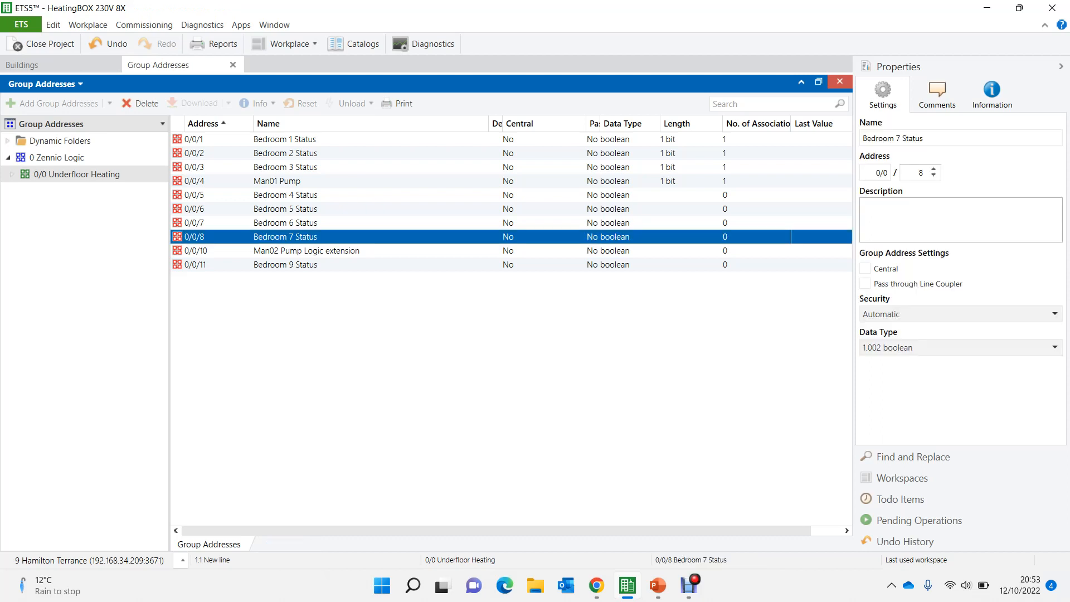
key("ctrl+shift+v")
key("Escape")
key("ctrl+v")
left_click(292, 251)
left_click(292, 251)
key("Delete")
key("Delete")
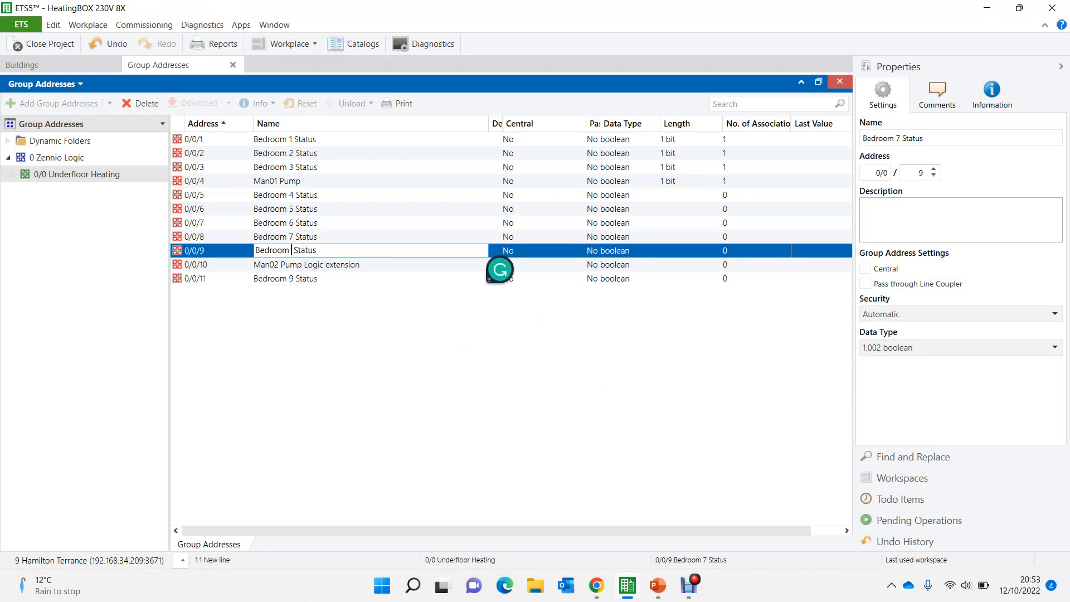
type("8")
- Show the group objects alongside the group addresses and link Bedroom 4, 5 and 6 Status to 1-Bit Data Entries 4, 5 and 6
left_click(819, 81)
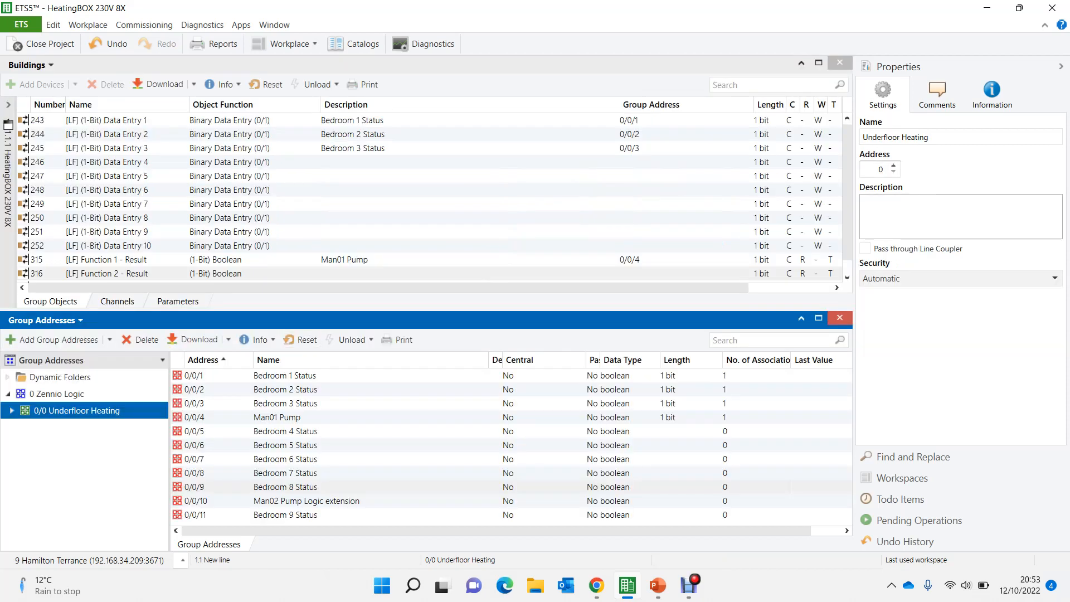
left_click_drag(197, 431, 336, 165)
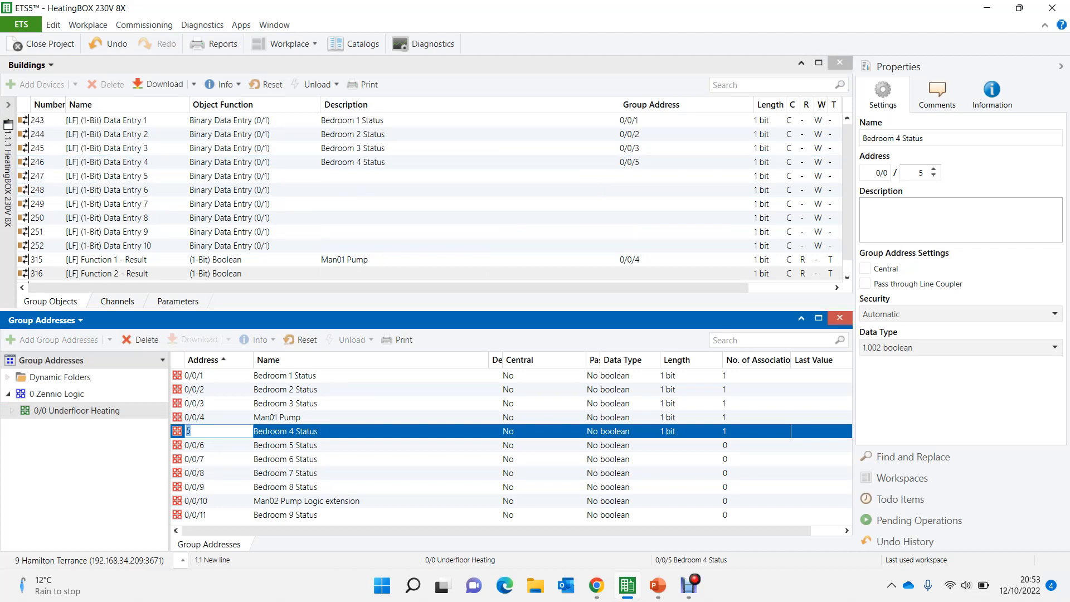
left_click(196, 445)
left_click_drag(196, 445, 361, 174)
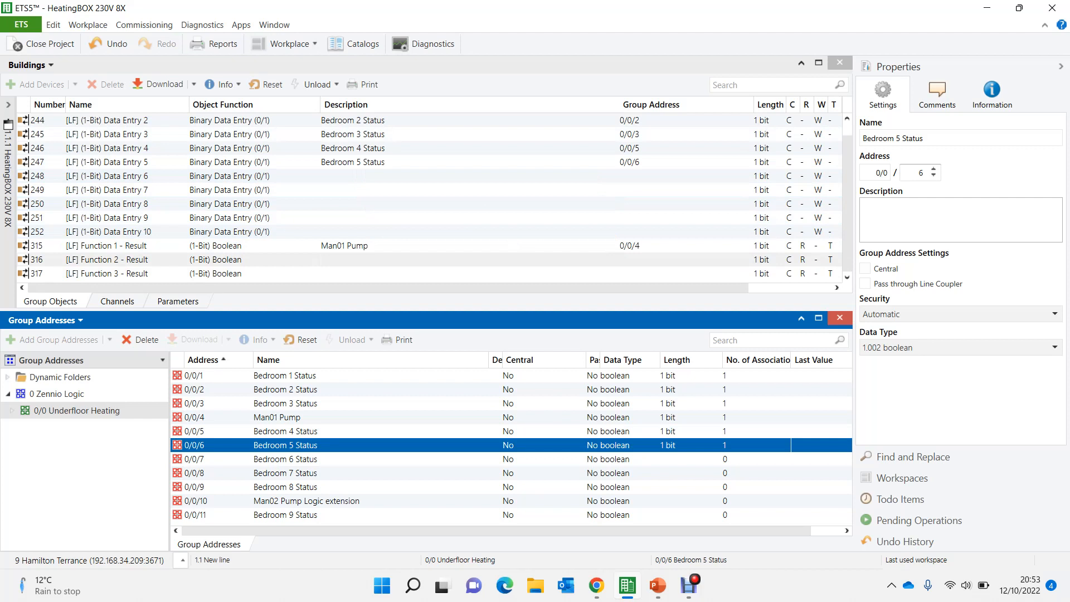
left_click(197, 459)
left_click_drag(196, 459, 363, 176)
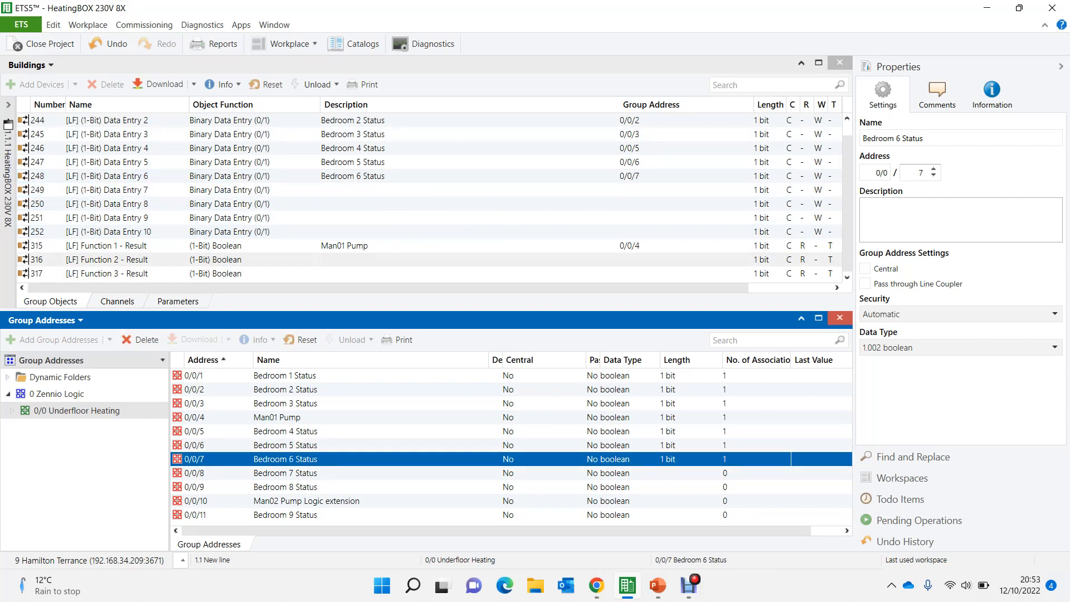
- Link the Bedroom 7 Status and Bedroom 8 Status group addresses to 1-Bit Data Entries 7 and 8
left_click(196, 473)
left_click_drag(196, 473, 374, 191)
left_click(196, 487)
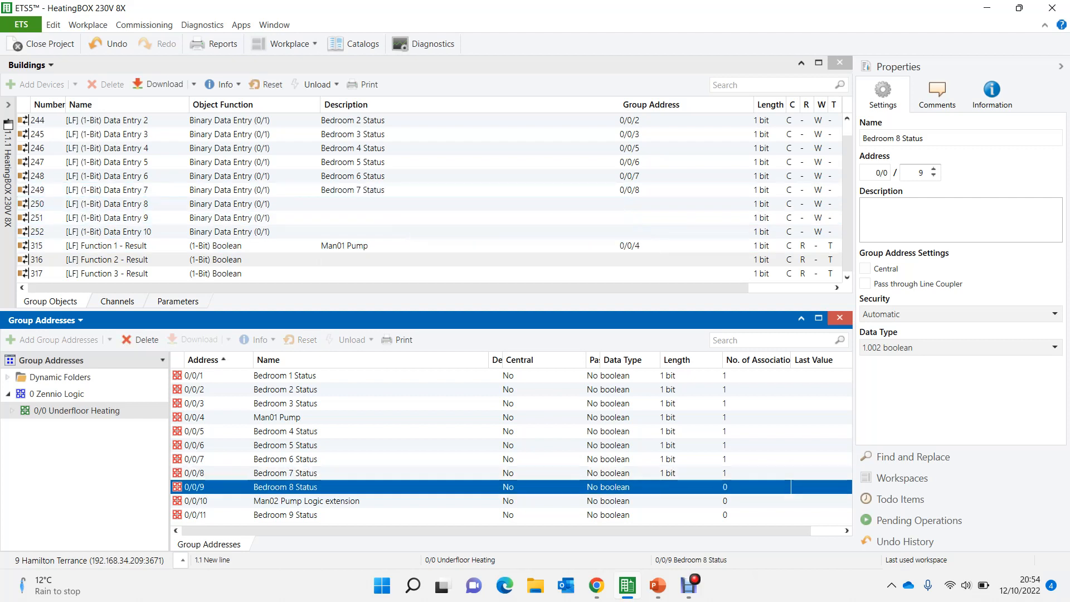
left_click_drag(196, 487, 373, 203)
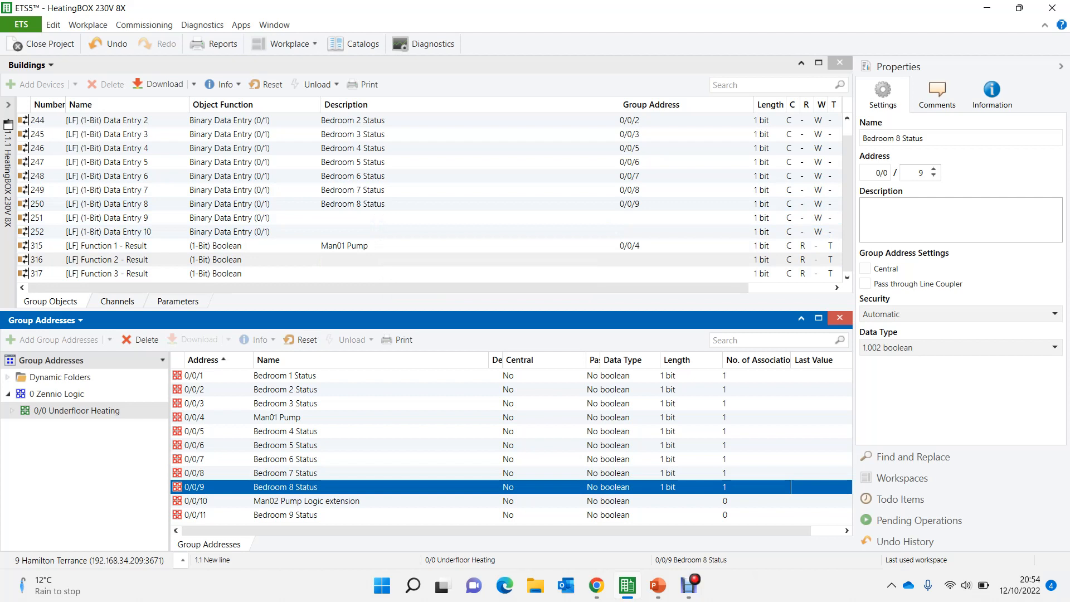
- Link Man02 Pump Logic extension to the Function 2 result and 1-Bit Data Entry 9, and Bedroom 9 Status to Data Entry 10
left_click(357, 260)
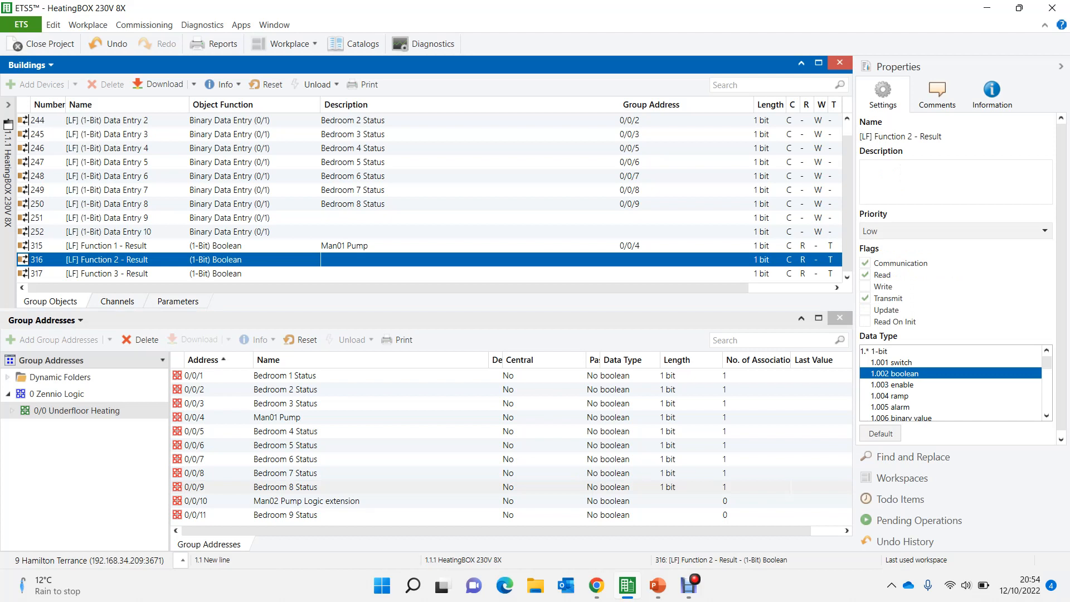
left_click_drag(346, 260, 350, 504)
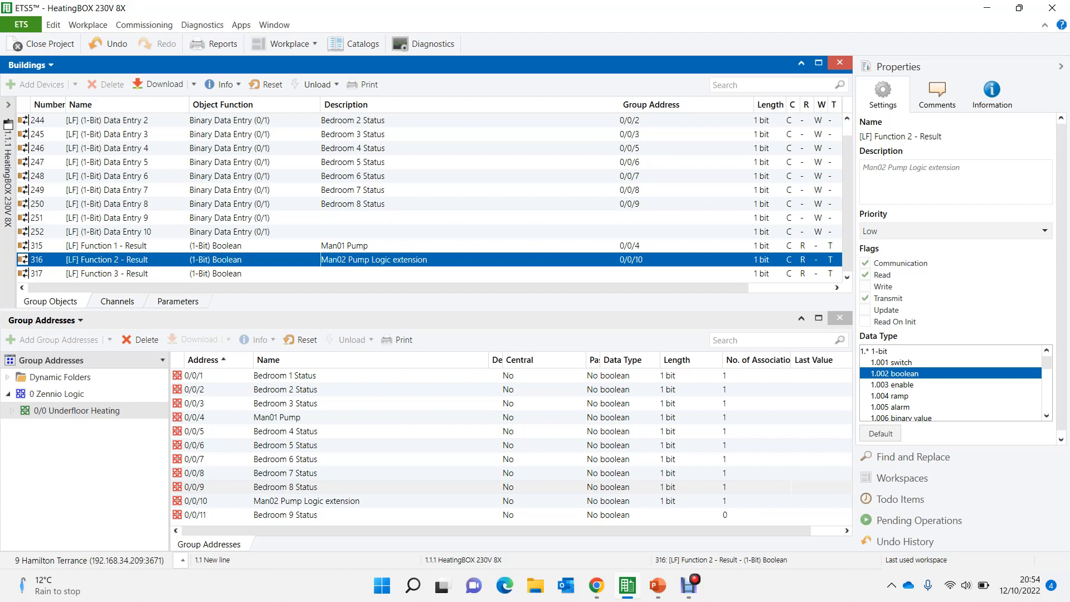
left_click_drag(324, 218, 375, 519)
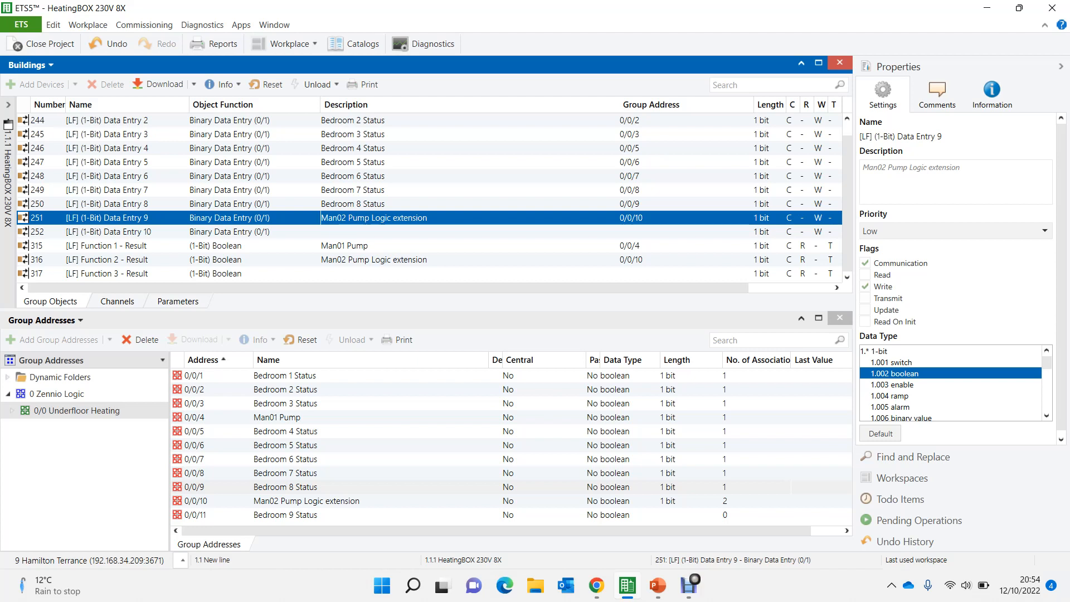
left_click_drag(413, 515, 371, 235)
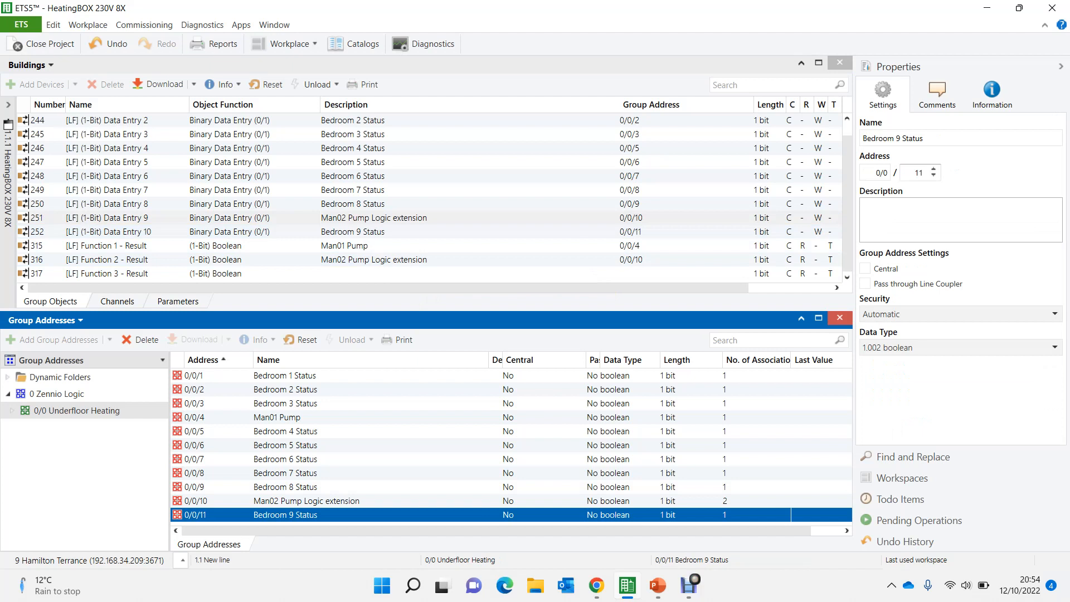
- Duplicate the Man01 Pump group address and rename the copy at 0/0/12 as Man02 Pump
left_click(277, 417)
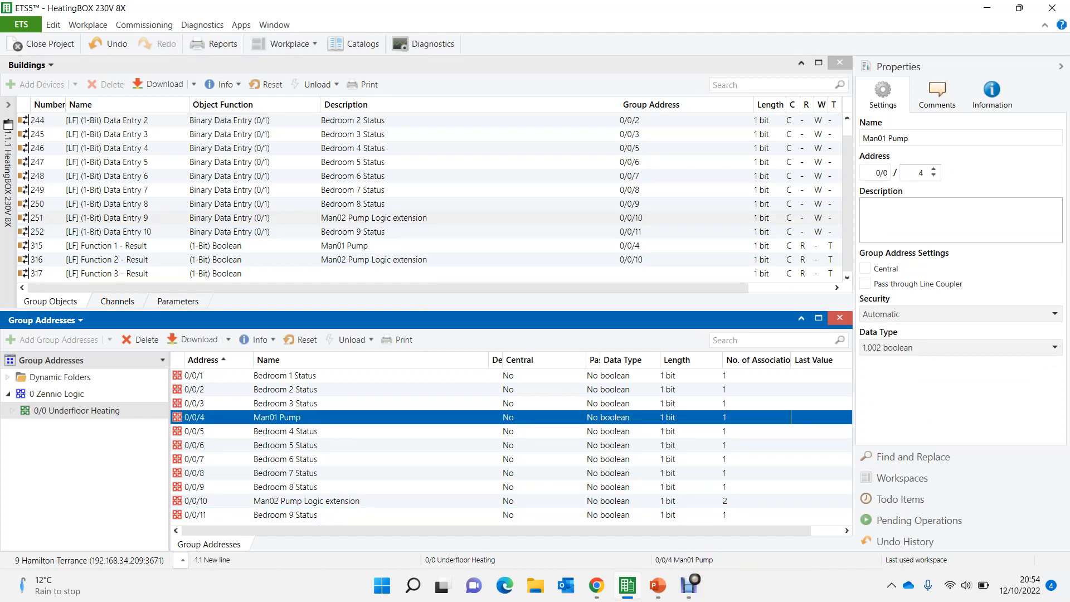
key("ctrl+v")
left_click(588, 400)
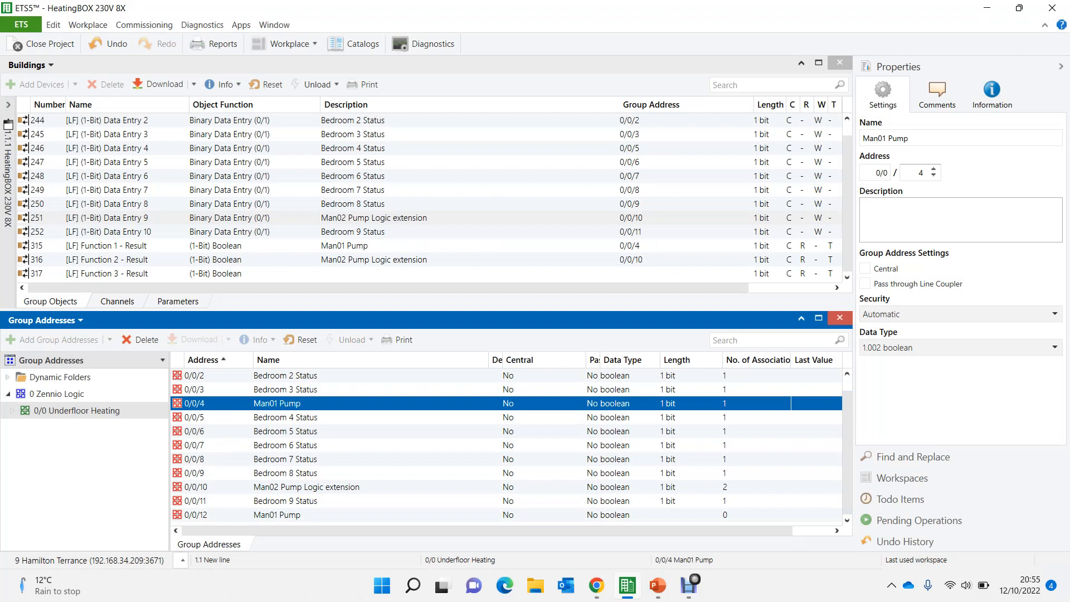
left_click(277, 515)
left_click(277, 515)
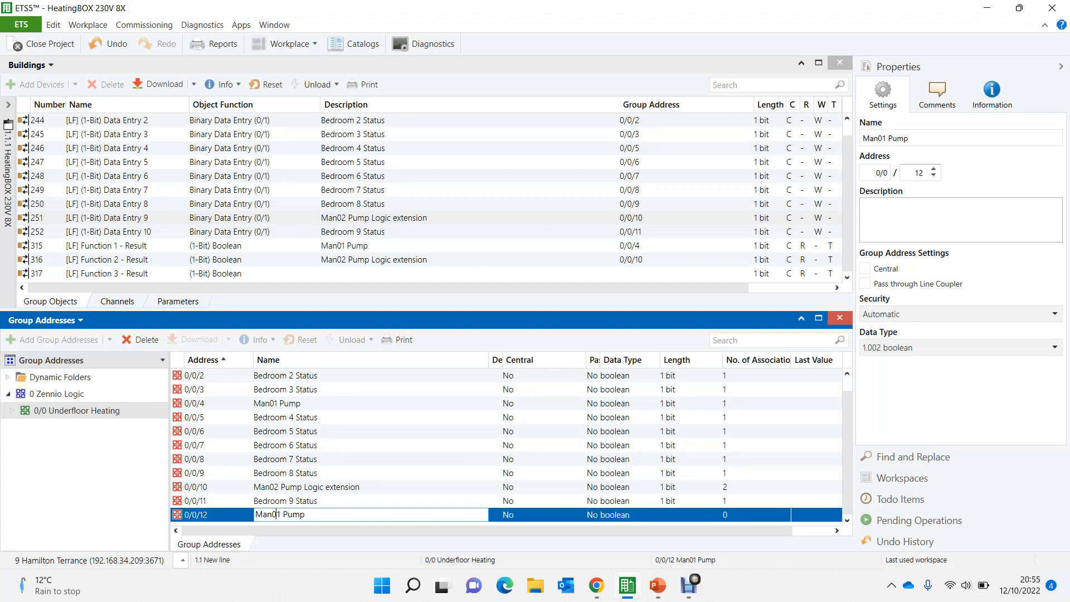
key("Delete")
type("2")
key("Return")
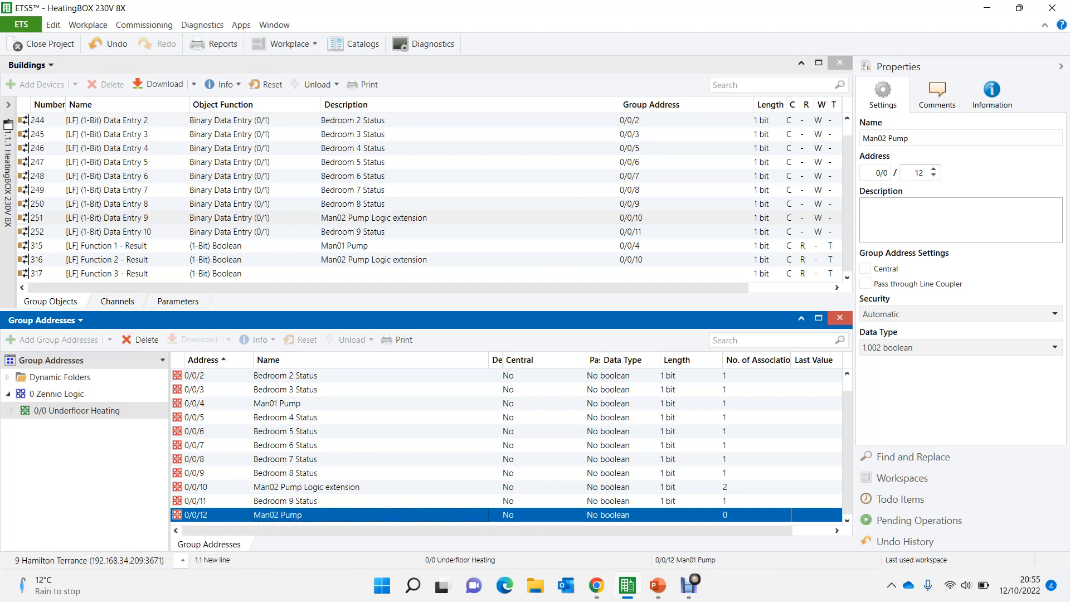
- Link the Man02 Pump group address 0/0/12 to the Function 3 result object
left_click_drag(217, 274, 329, 523)
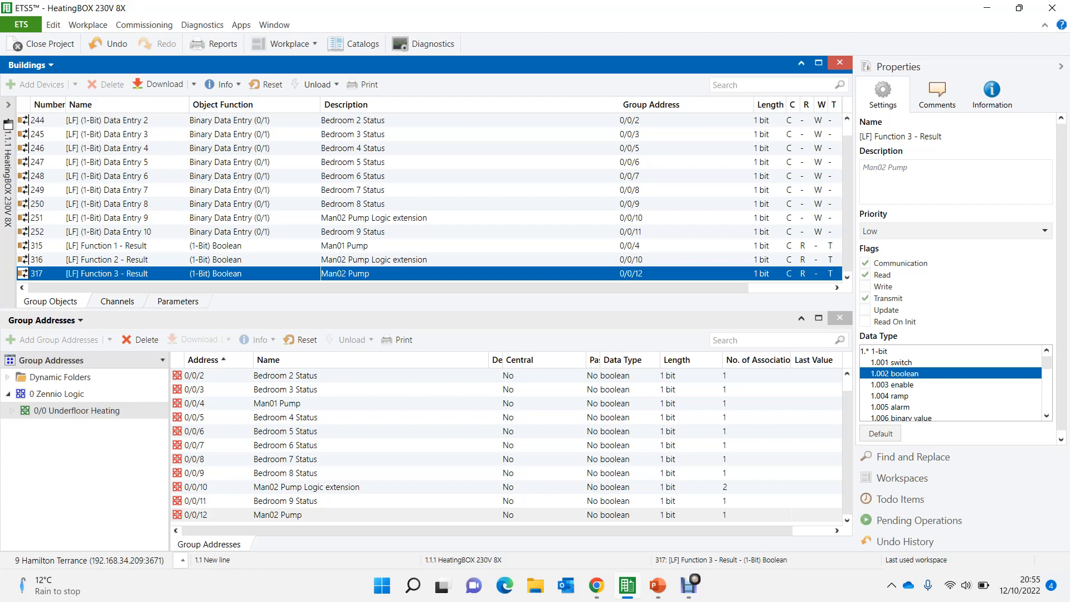
left_click(279, 514)
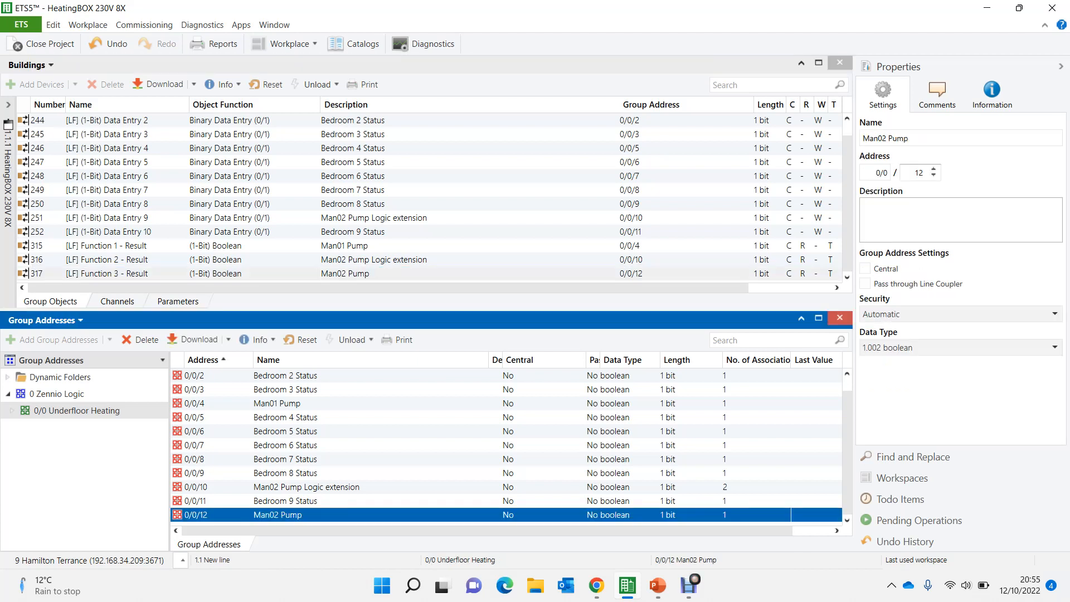
right_click(316, 514)
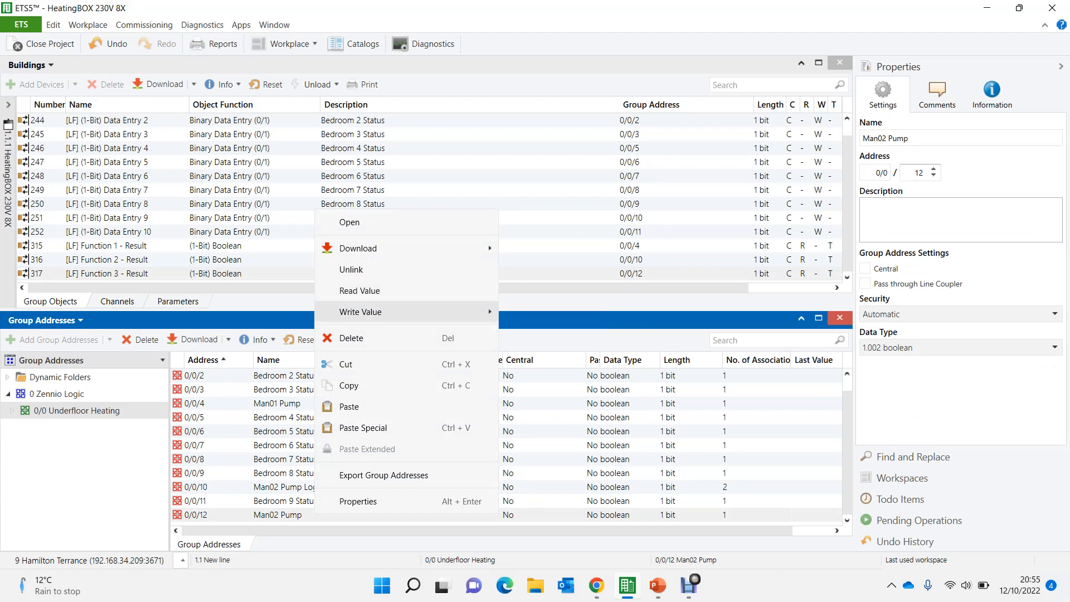
left_click(363, 428)
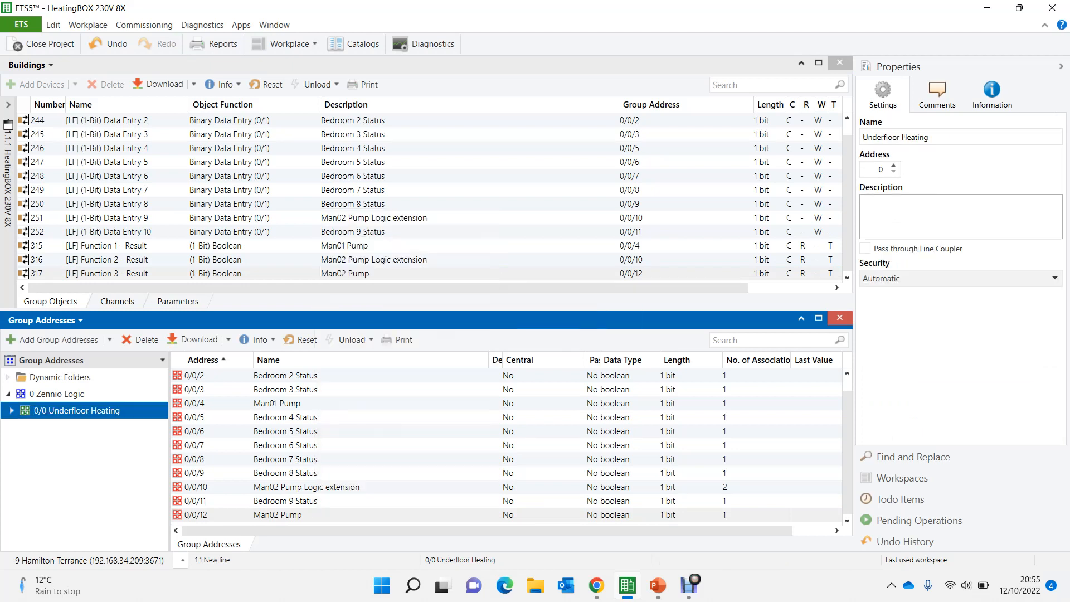
- Add four spacer group addresses named "----" to 0/0 Underfloor Heating, filling the first free addresses
right_click(68, 409)
key("Escape")
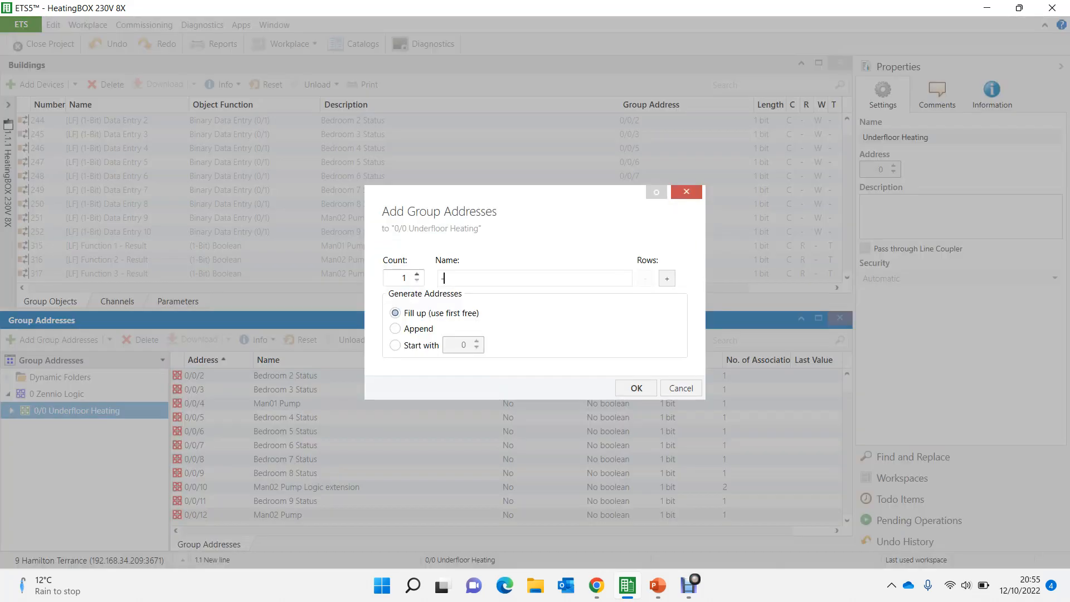
type("----")
left_click(667, 278)
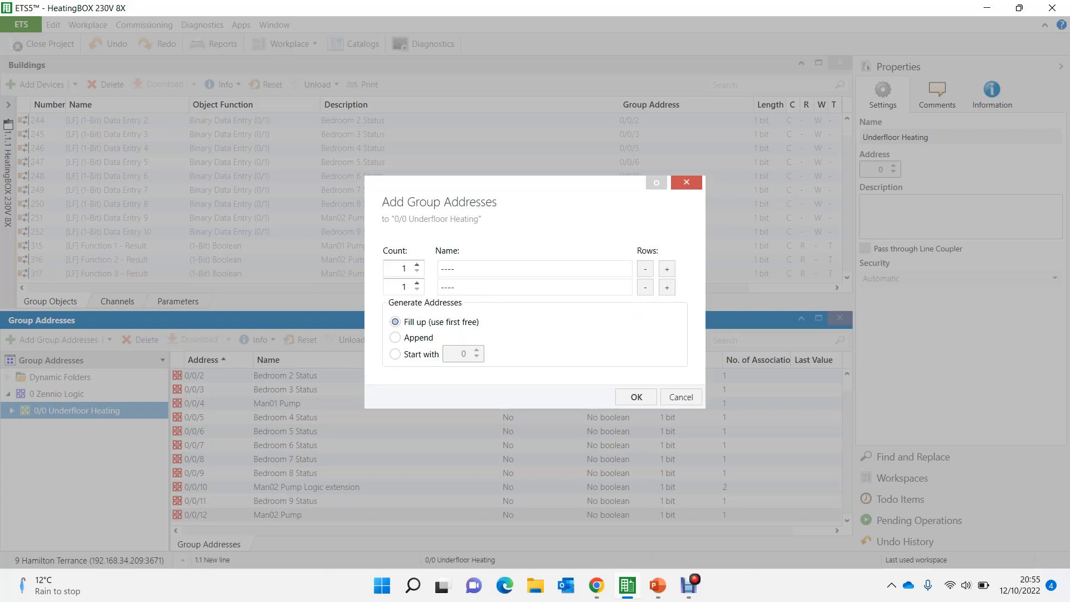
left_click(667, 288)
left_click(668, 287)
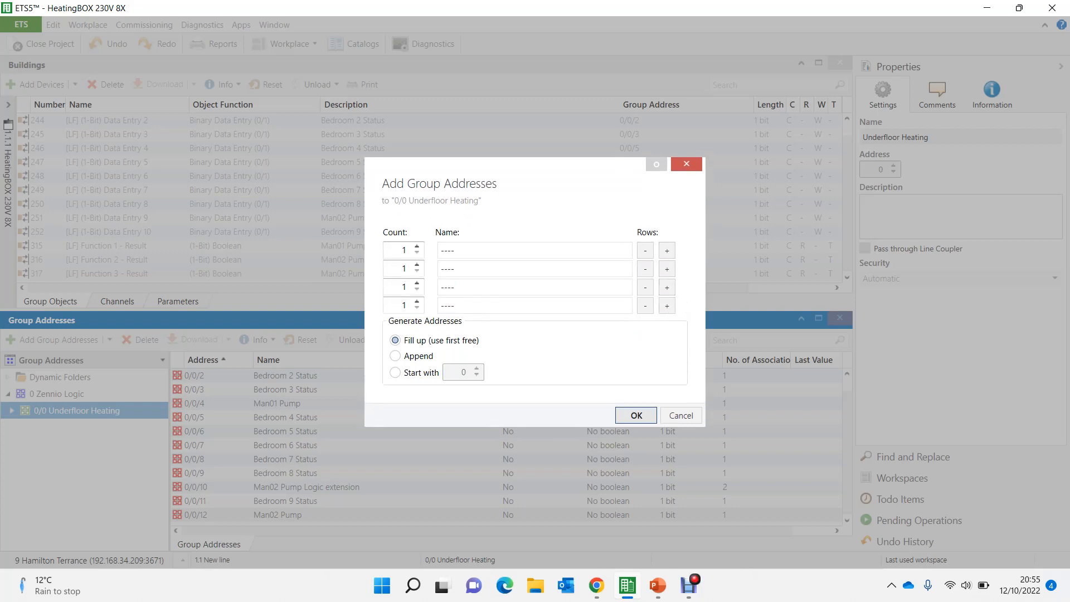
key("Return")
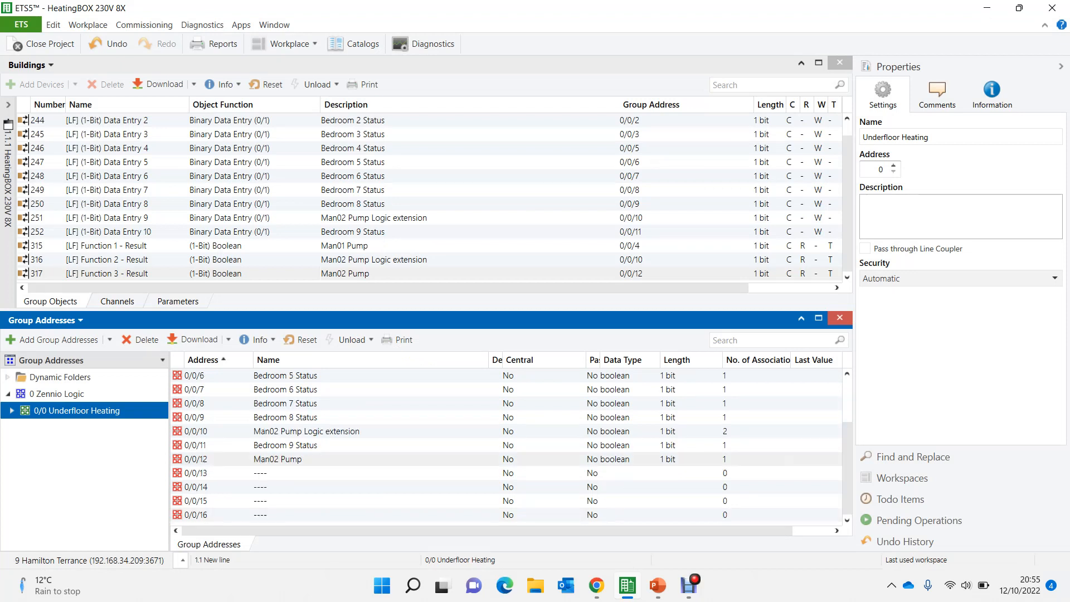
- Switch to the PowerPoint slide show to examine the Underfloor Heating Logic diagram, and return to ETS5
mouse_move(658, 585)
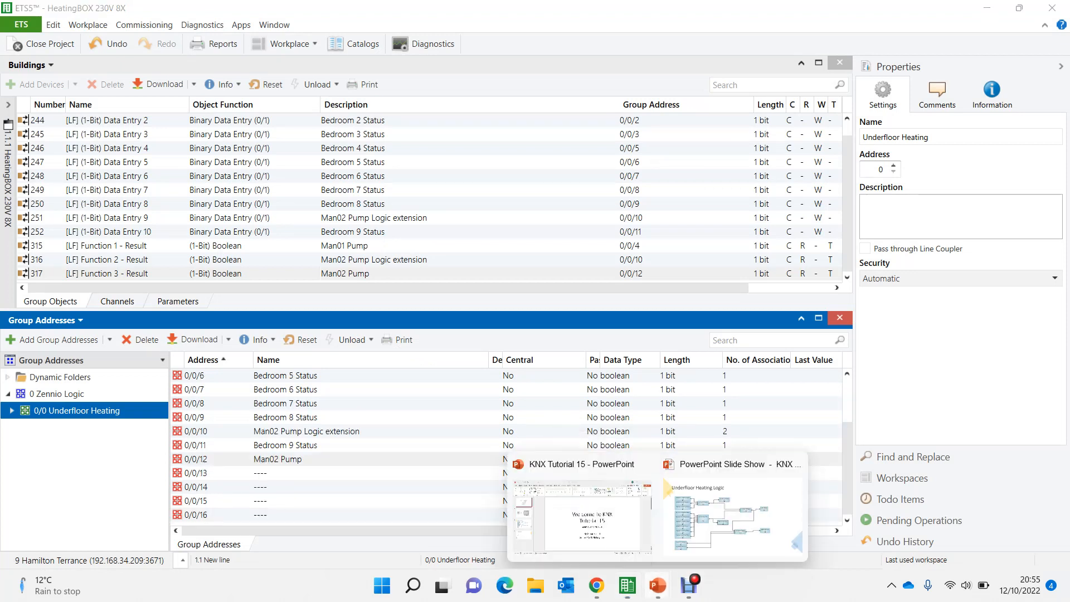
left_click(747, 519)
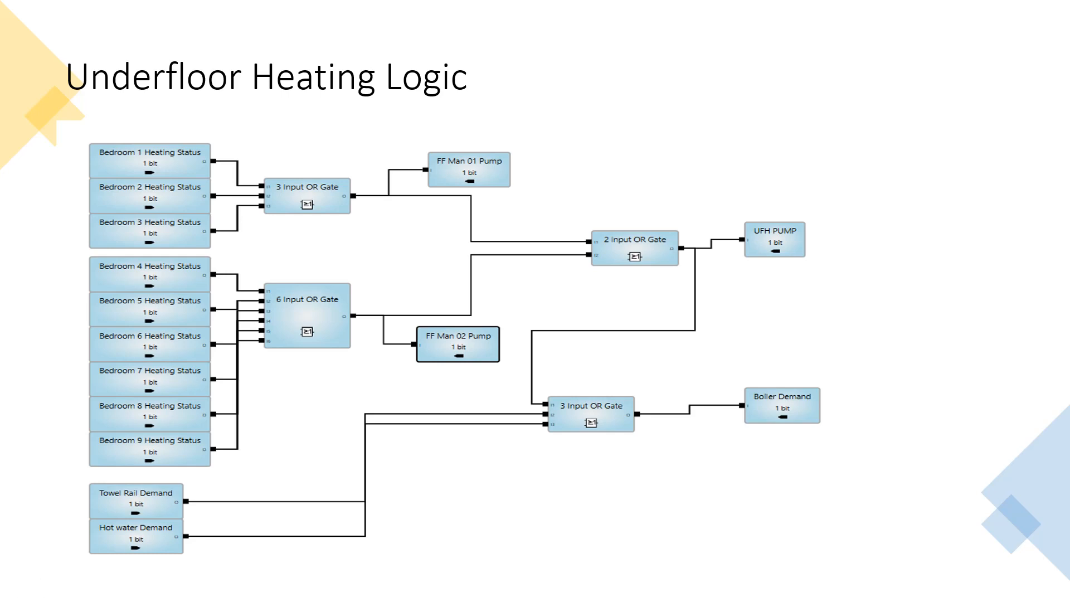
key("alt+Tab")
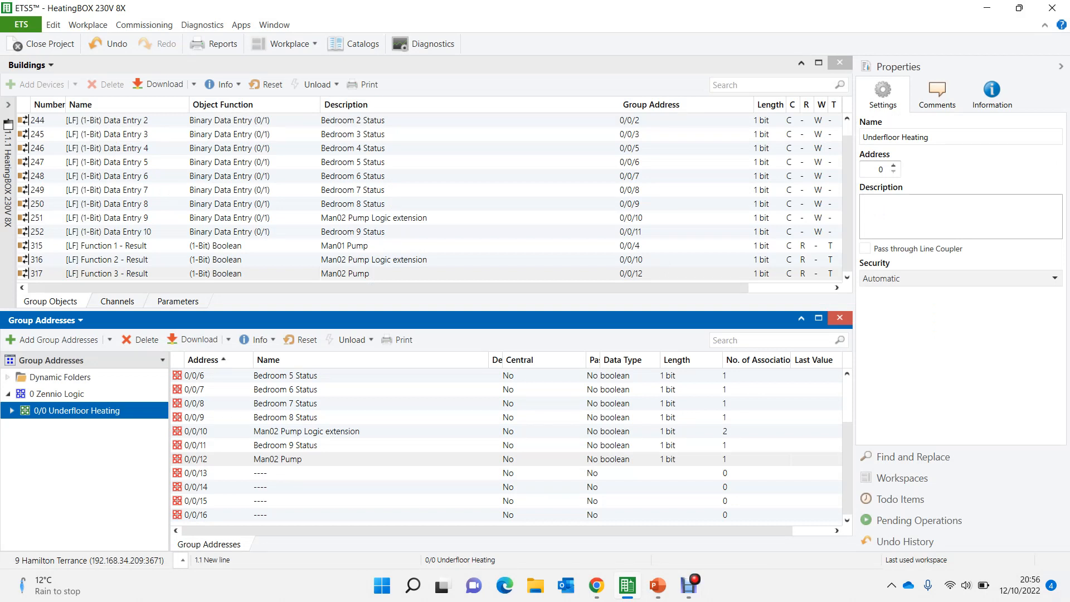
- Duplicate the Man02 Pump group address once, using the first free address
left_click(278, 459)
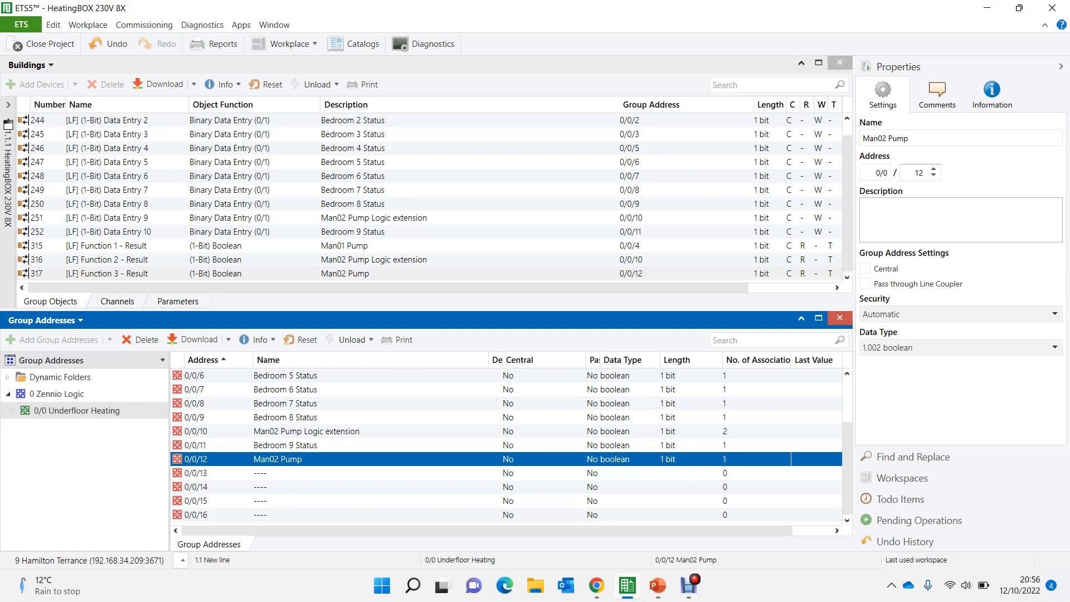
key("ctrl+shift+v")
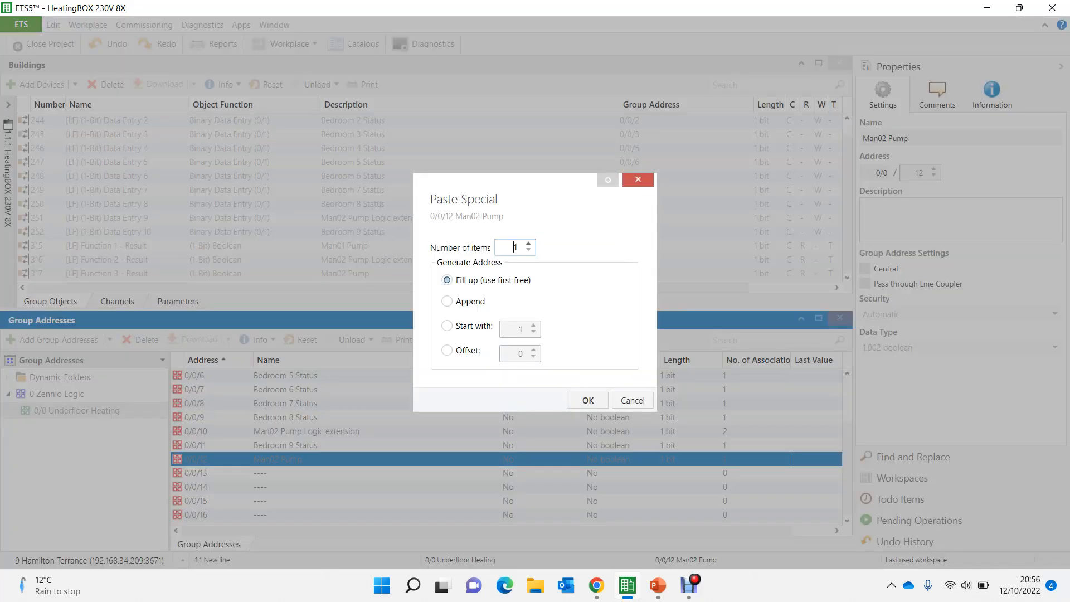
key("Return")
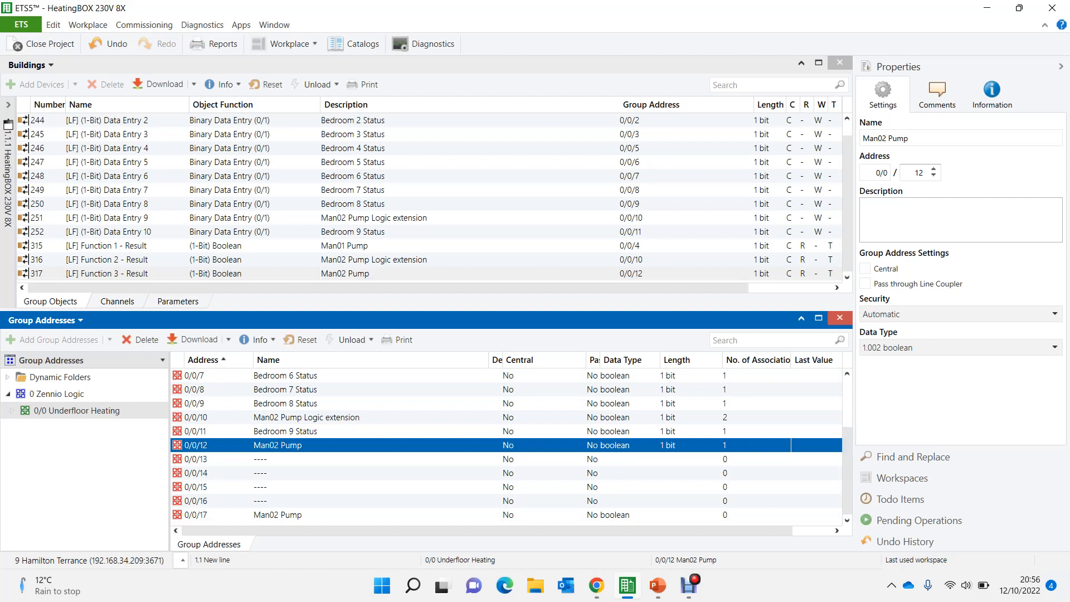
- Rename the copied group address at 0/0/17 as UFH Main Pump
left_click(278, 515)
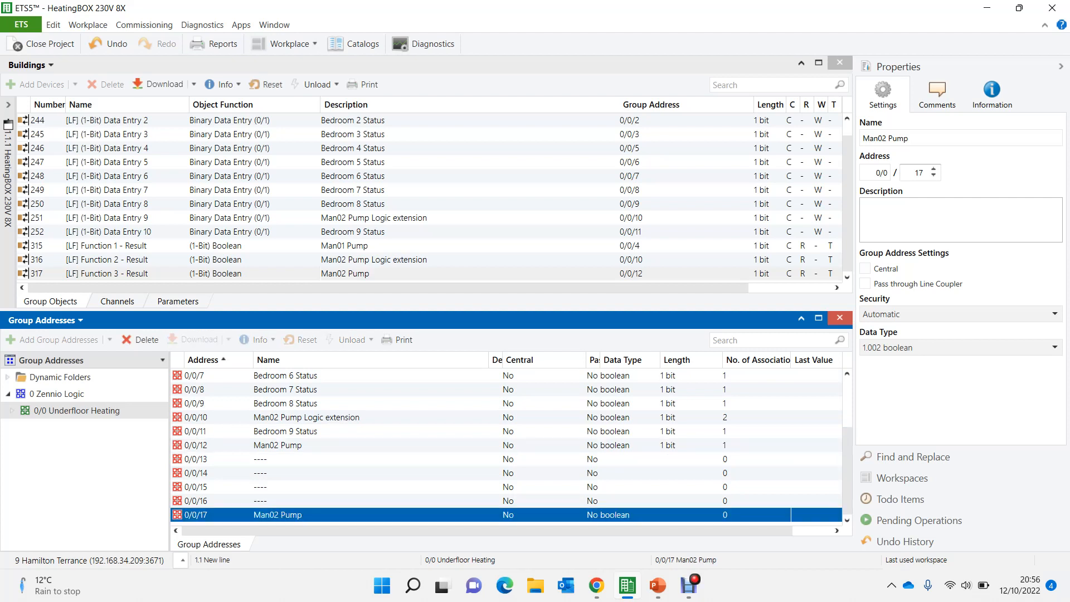
left_click(277, 514)
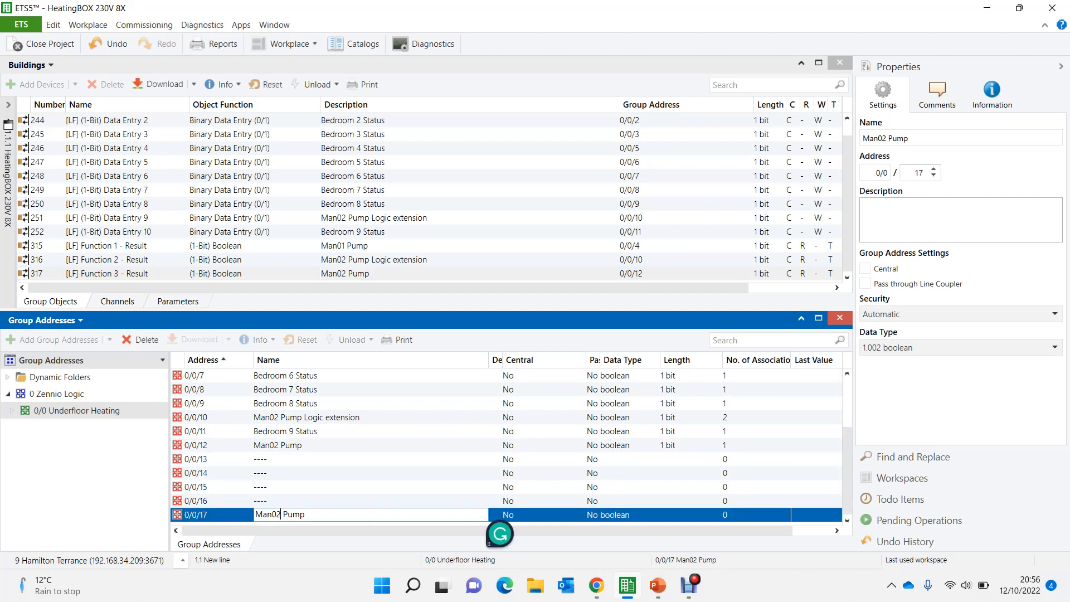
key("Delete")
key("Delete")
key("BackSpace")
key("BackSpace")
key("BackSpace")
key("BackSpace")
type("UH")
key("BackSpace")
type("FH Main")
key("Return")
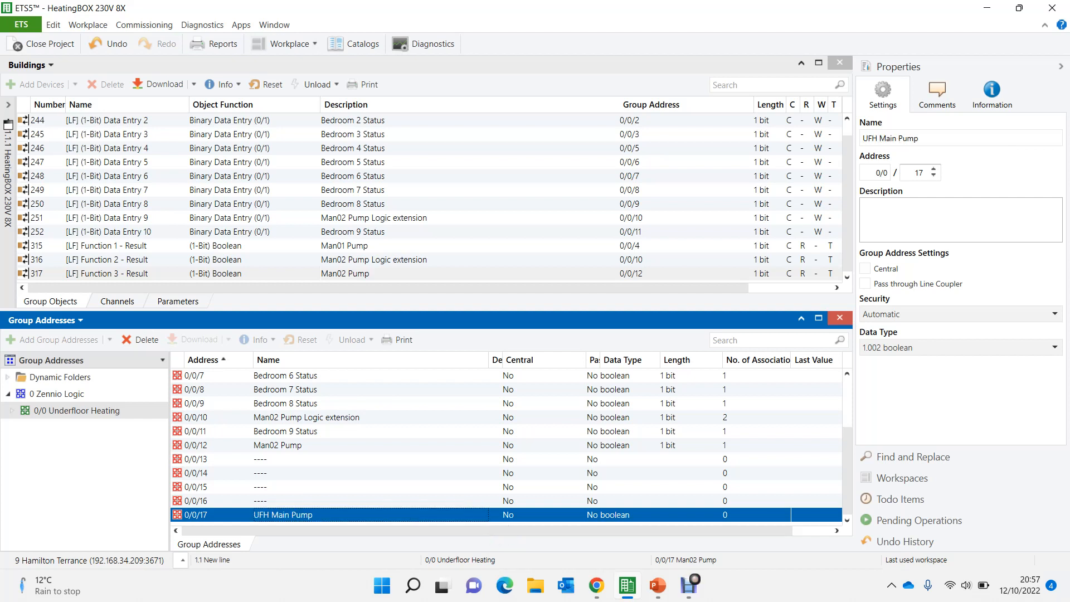
left_click(277, 446)
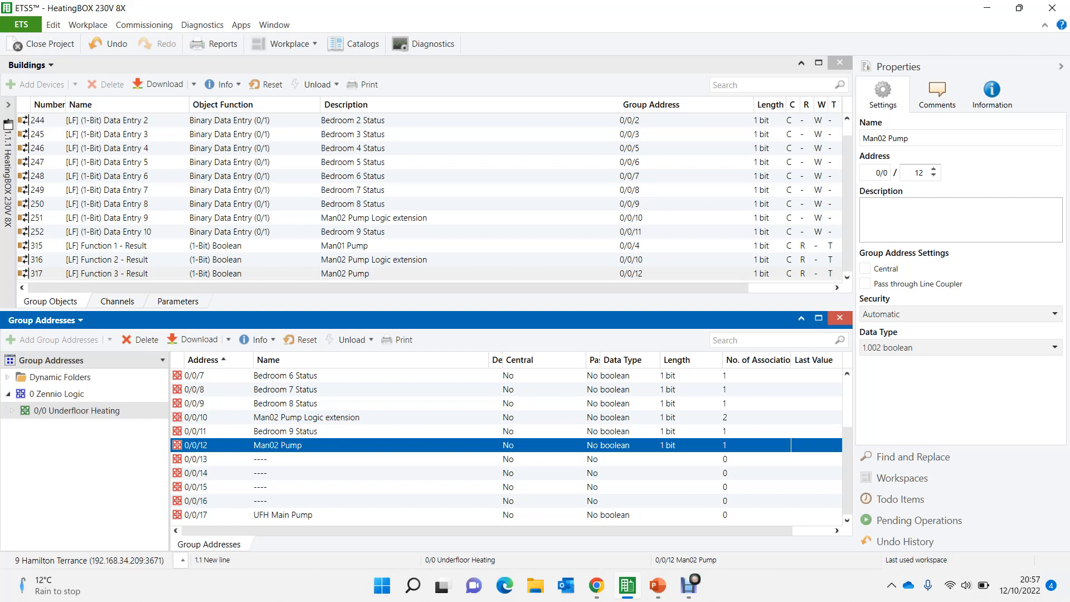
left_click(283, 515)
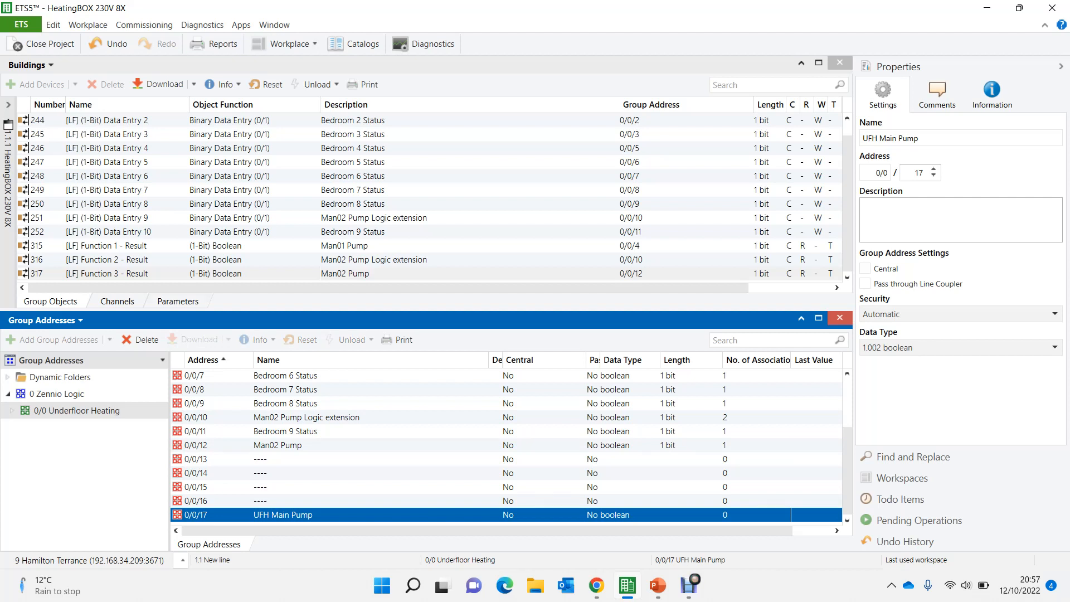
- In the logic functions configuration, set the total 1-Bit input objects to 12 and enable Function 4
left_click(178, 301)
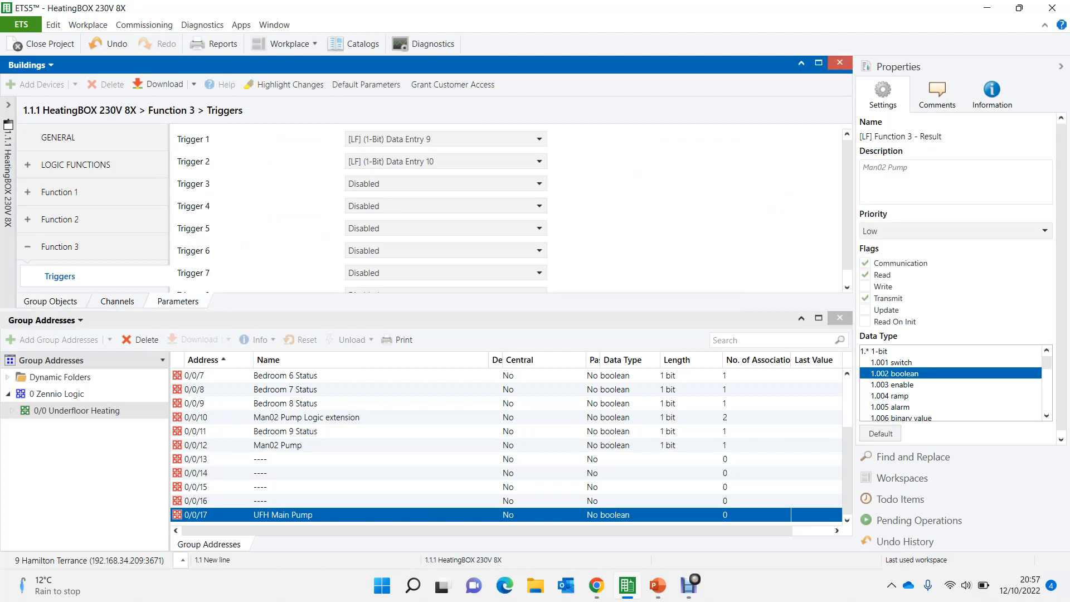
left_click(76, 165)
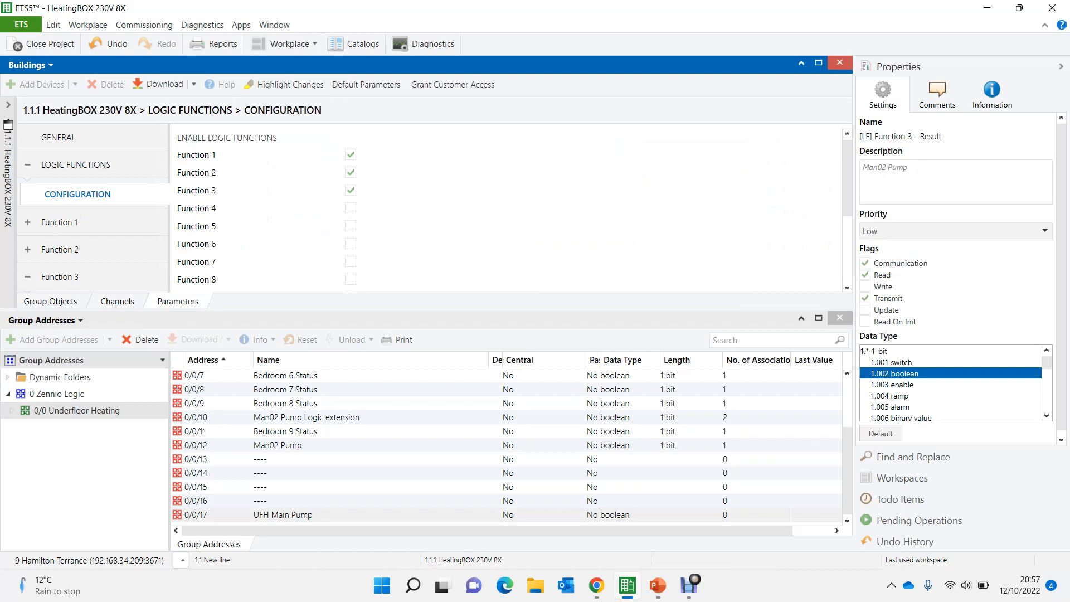
scroll(508, 209, "down", 3)
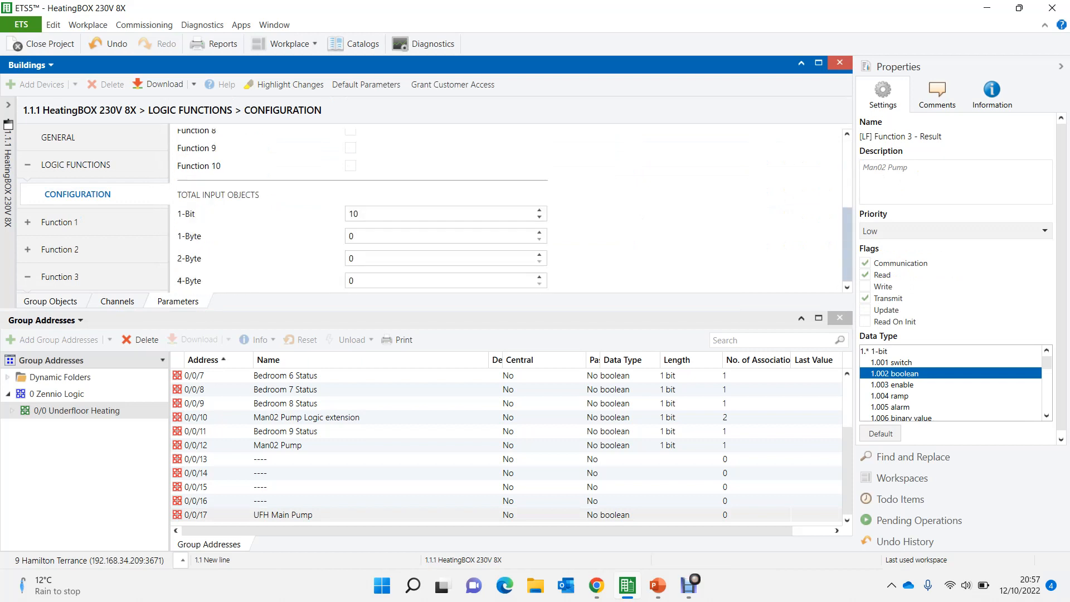
double_click(353, 214)
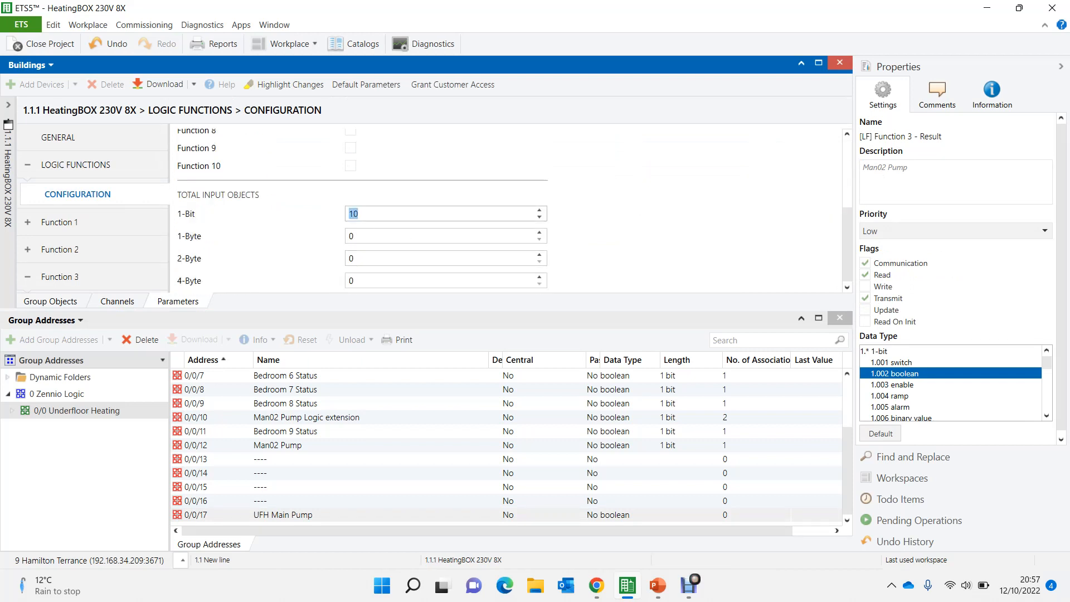
type("12")
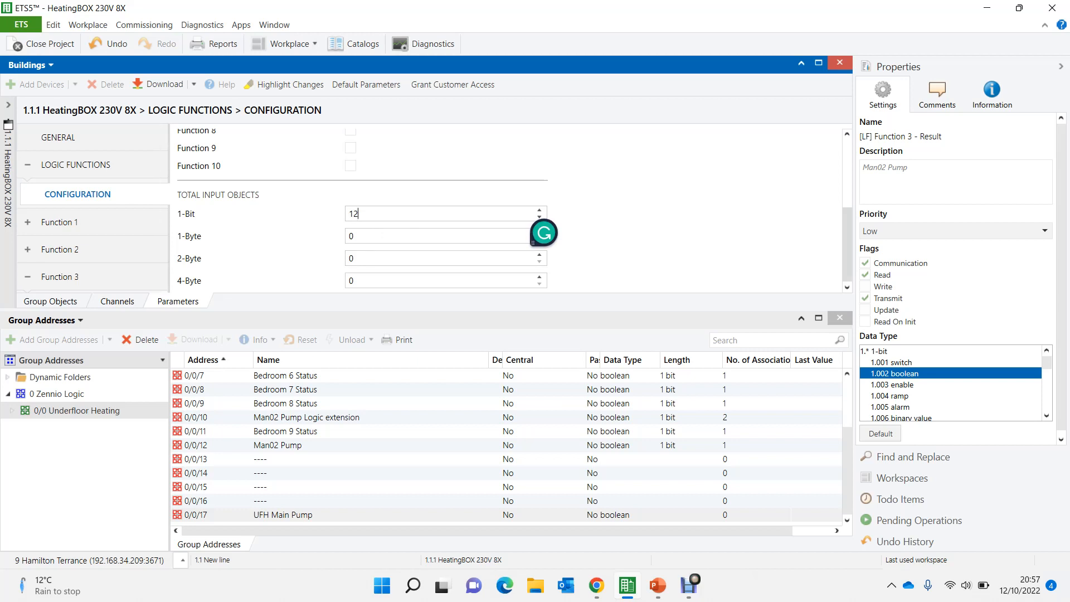
scroll(507, 209, "up", 4)
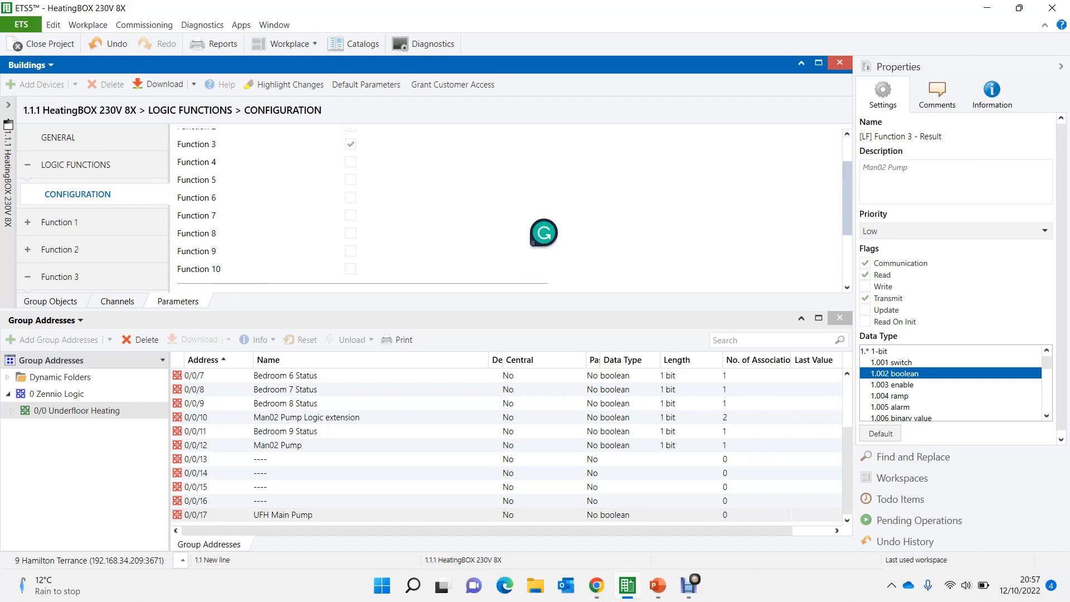
left_click(350, 162)
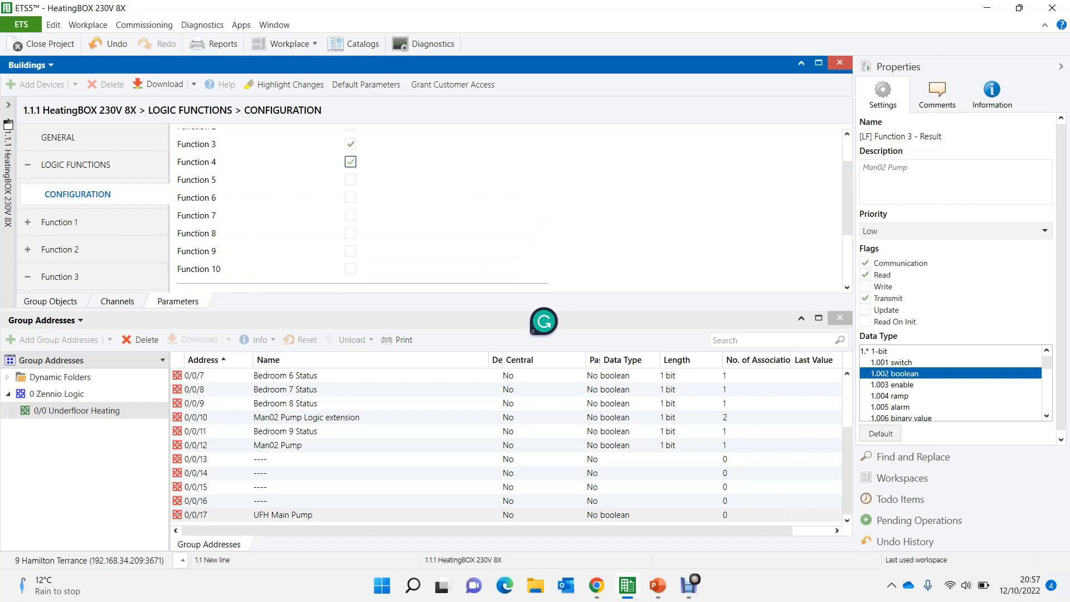
- Enlarge the device parameter view and set Trigger 1 of Function 4 to [LF] (1-Bit) Data Entry 11
scroll(89, 209, "down", 5)
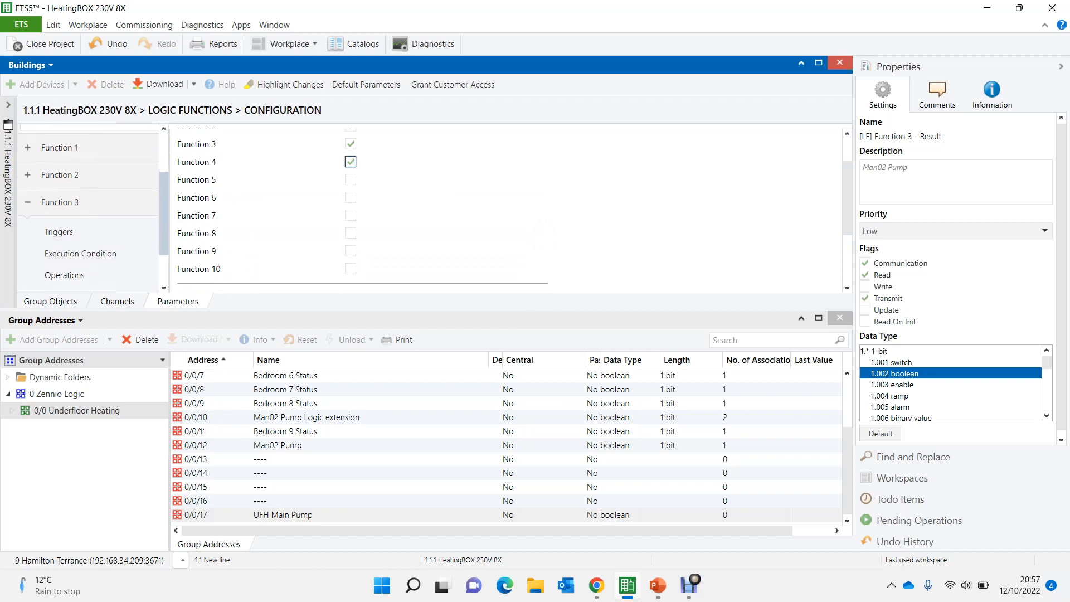
scroll(89, 223, "down", 1)
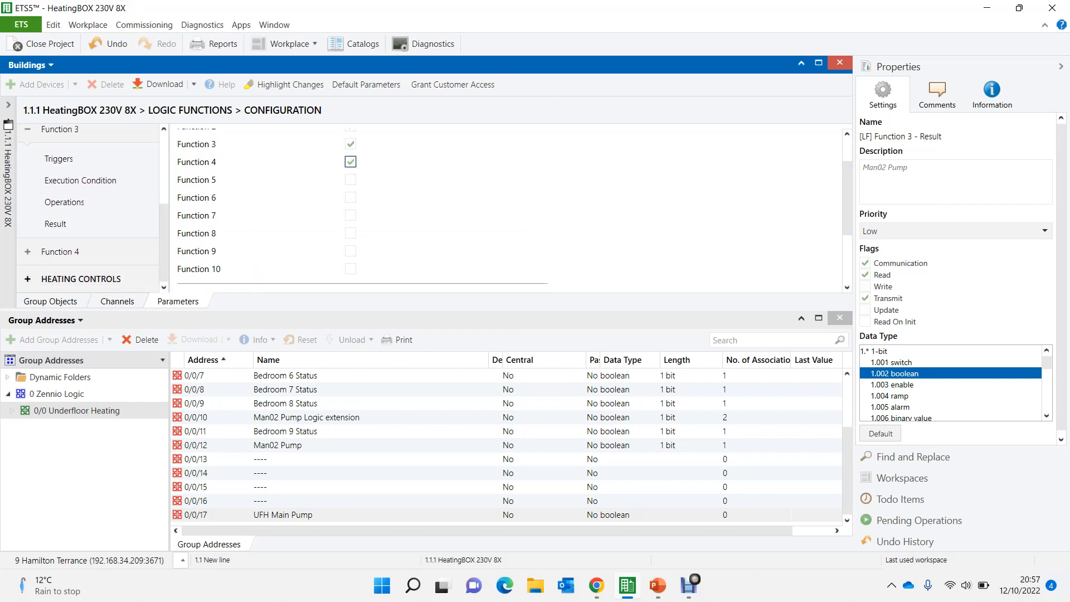
left_click(60, 253)
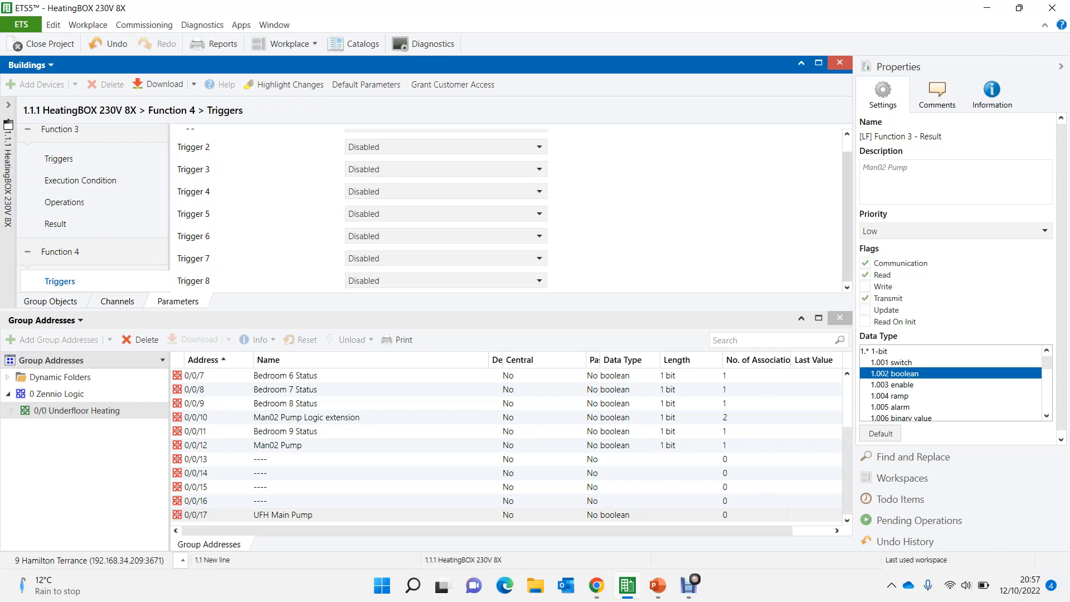
left_click_drag(848, 217, 847, 202)
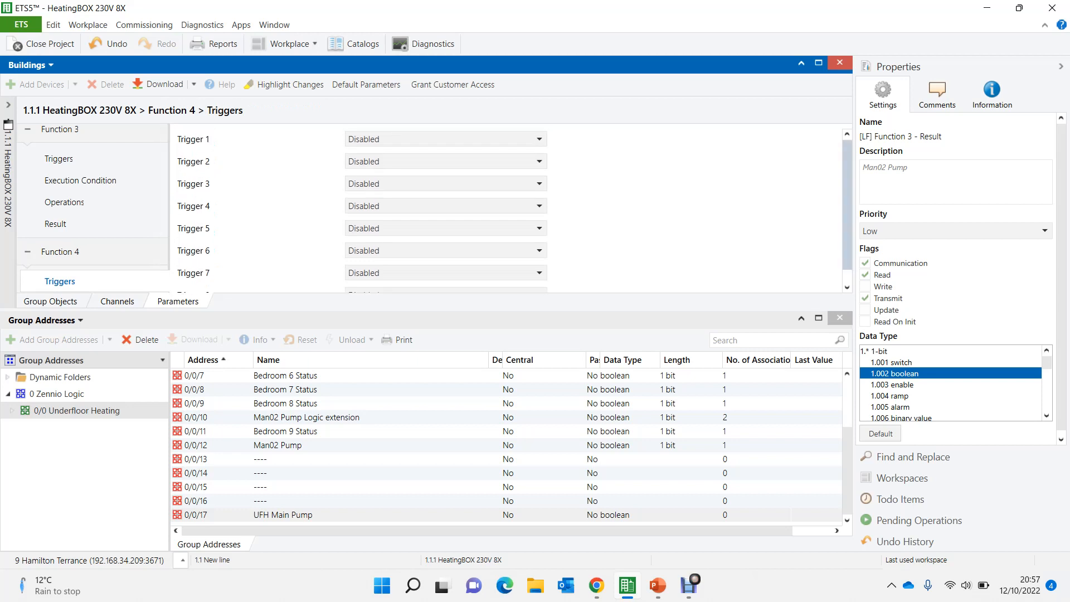
left_click(819, 318)
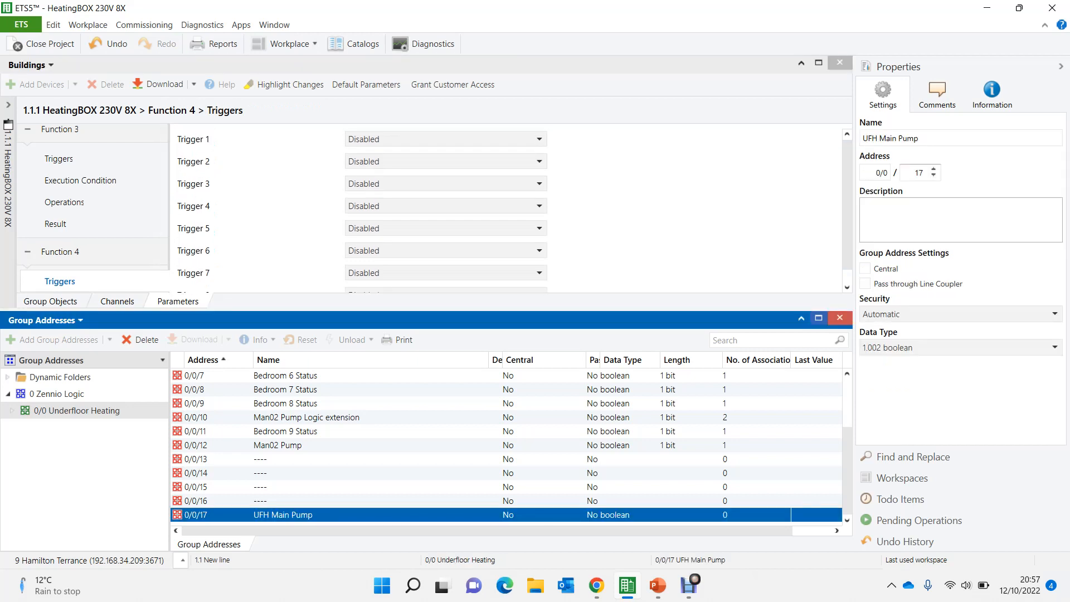
left_click(819, 318)
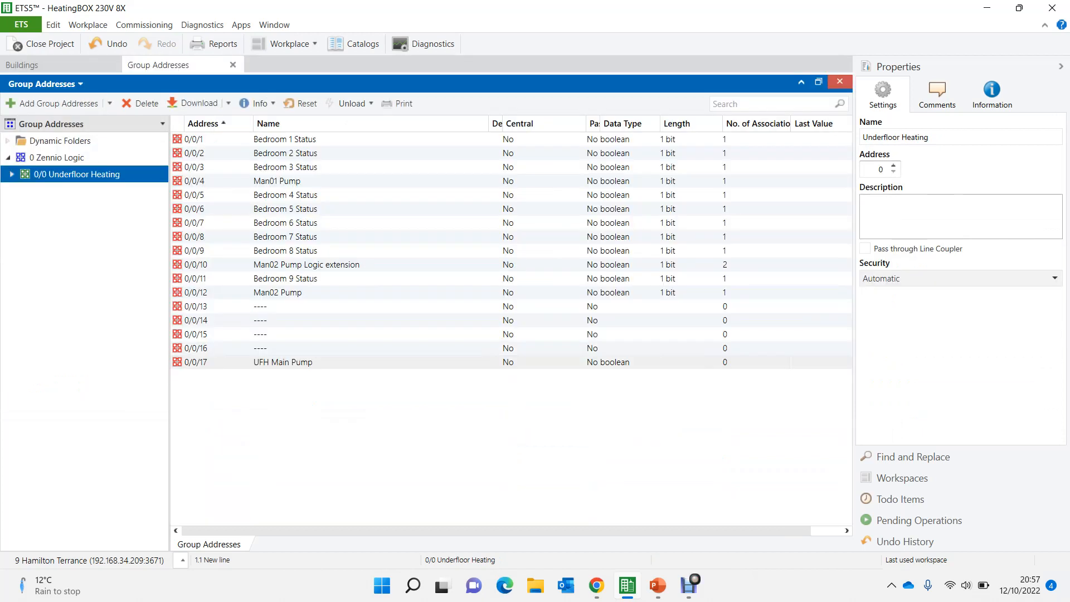
left_click(51, 65)
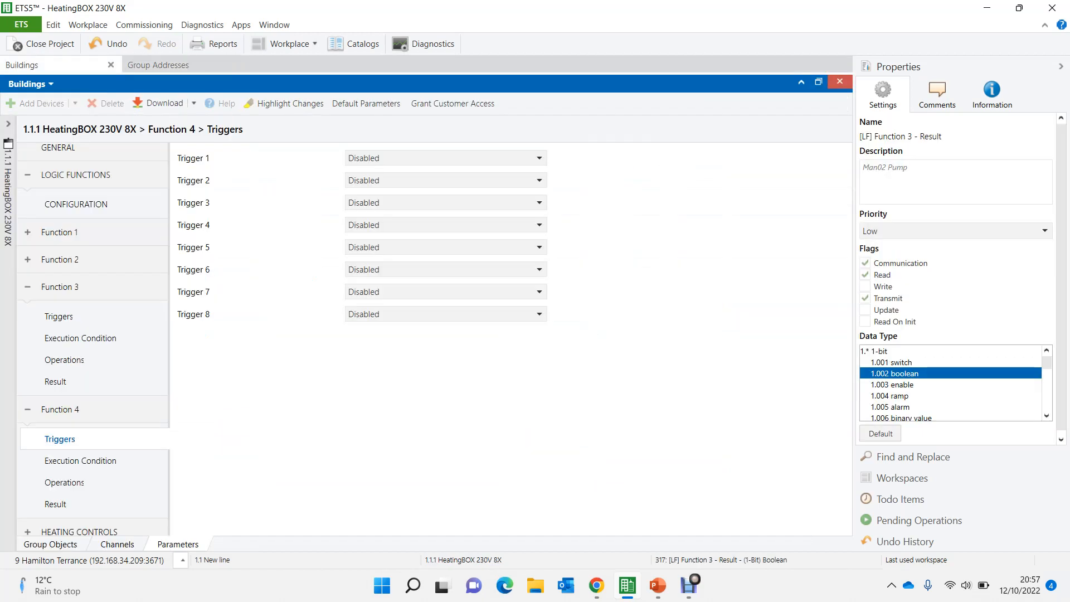
left_click(446, 158)
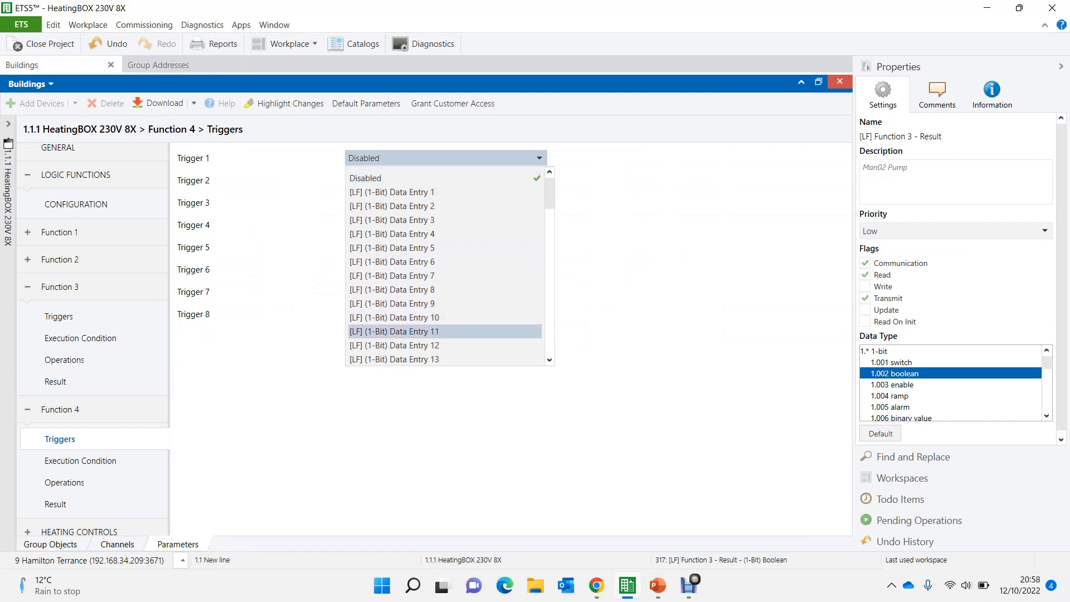
left_click(394, 331)
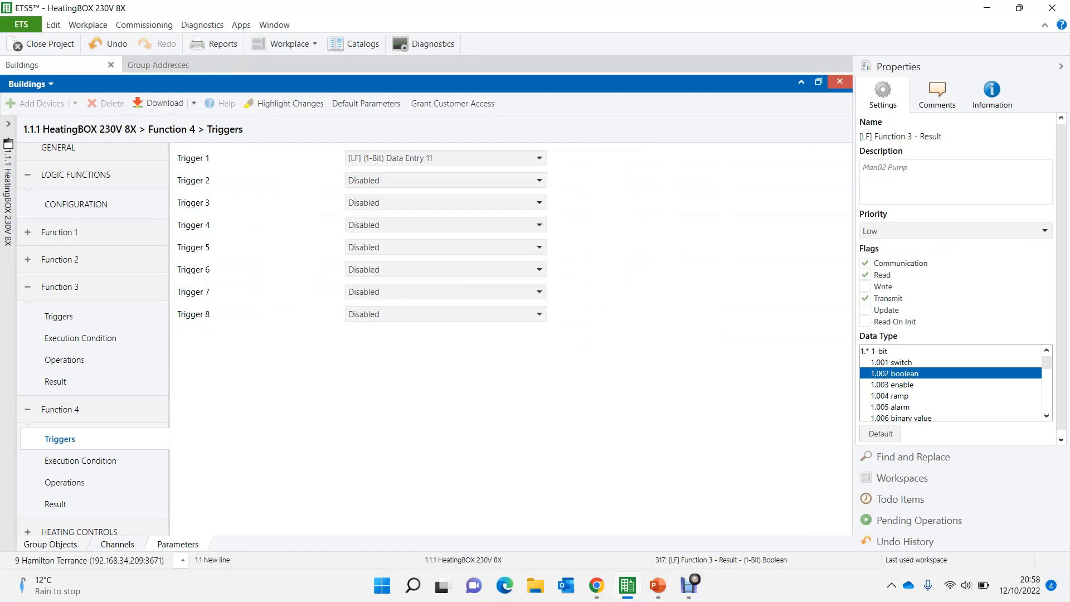
- Set Trigger 2 of Function 4 to [LF] (1-Bit) Data Entry 12 and describe the function's operations as UFH Main Pump
left_click(446, 180)
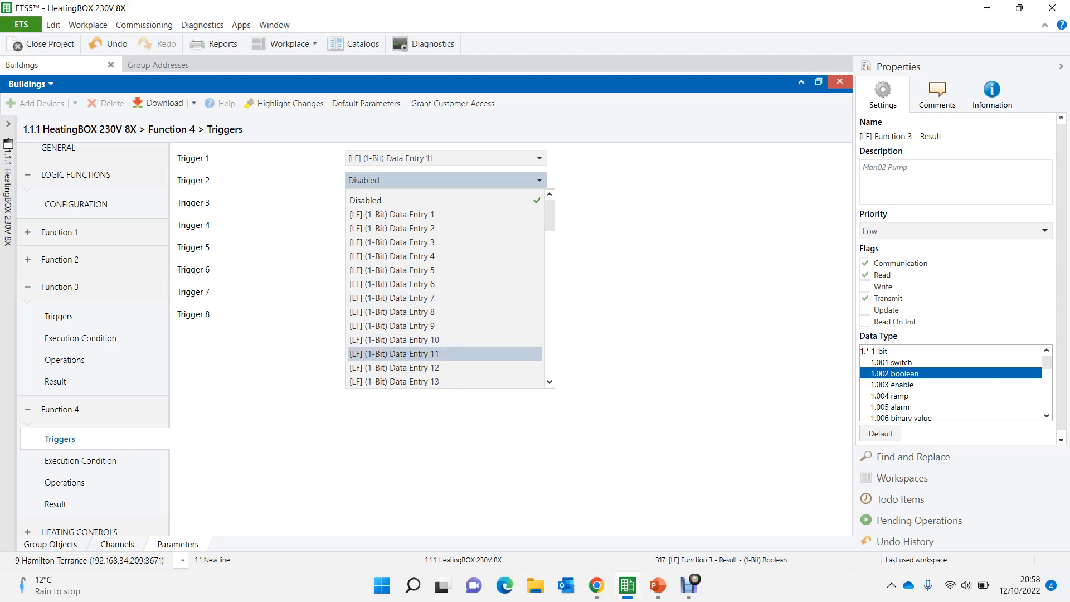
left_click(394, 367)
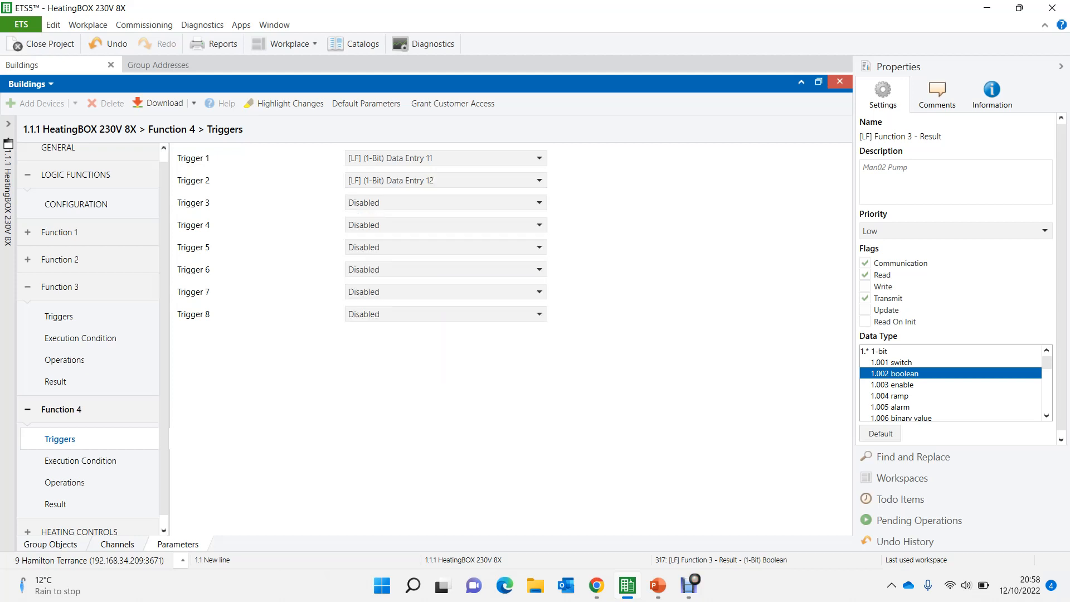
left_click(65, 482)
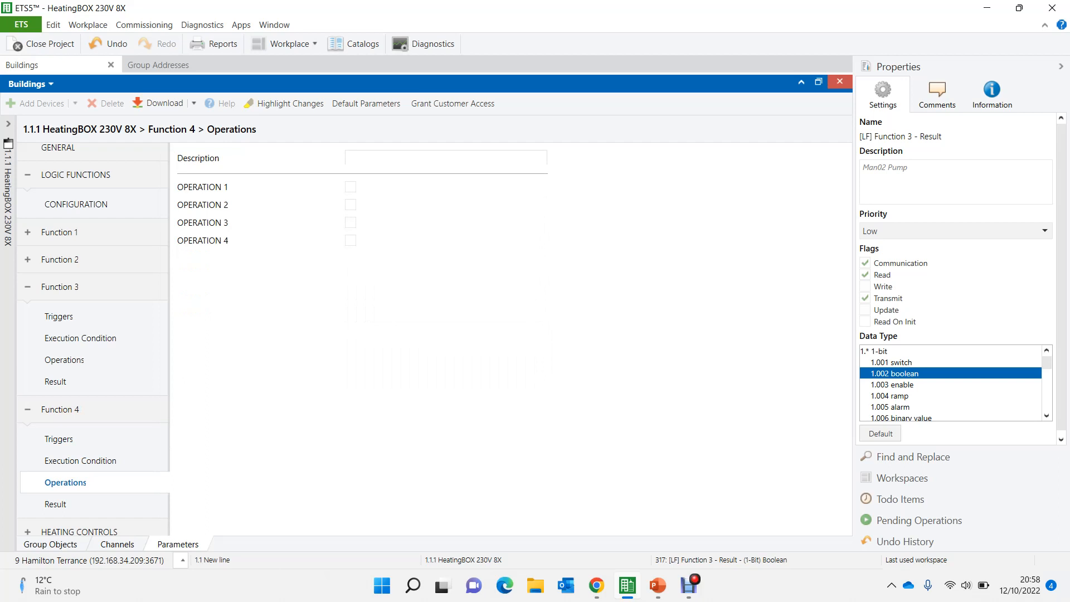
type("FH ")
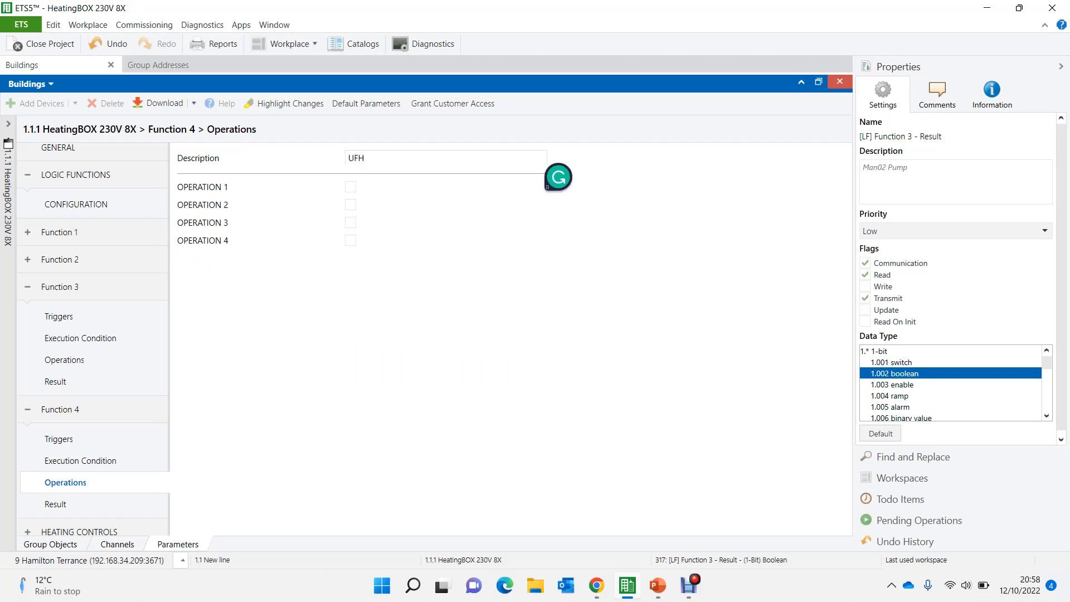
type("Main Pump")
- Enable Operation 1 of Function 4 as an OR of [LF] (1-Bit) Data Entry 11 and Data Entry 12
left_click(351, 187)
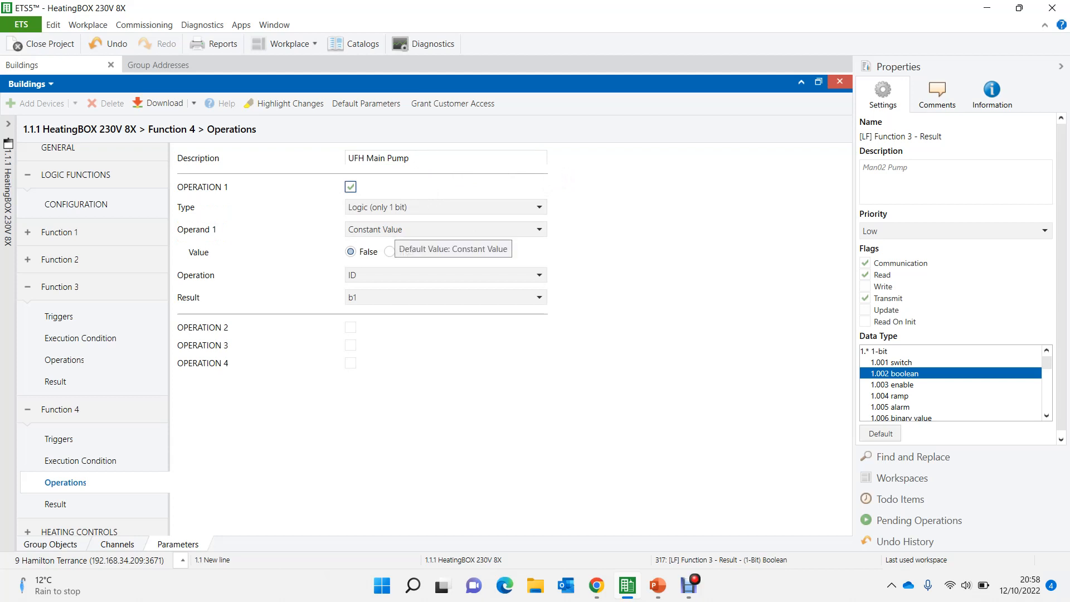
left_click(396, 230)
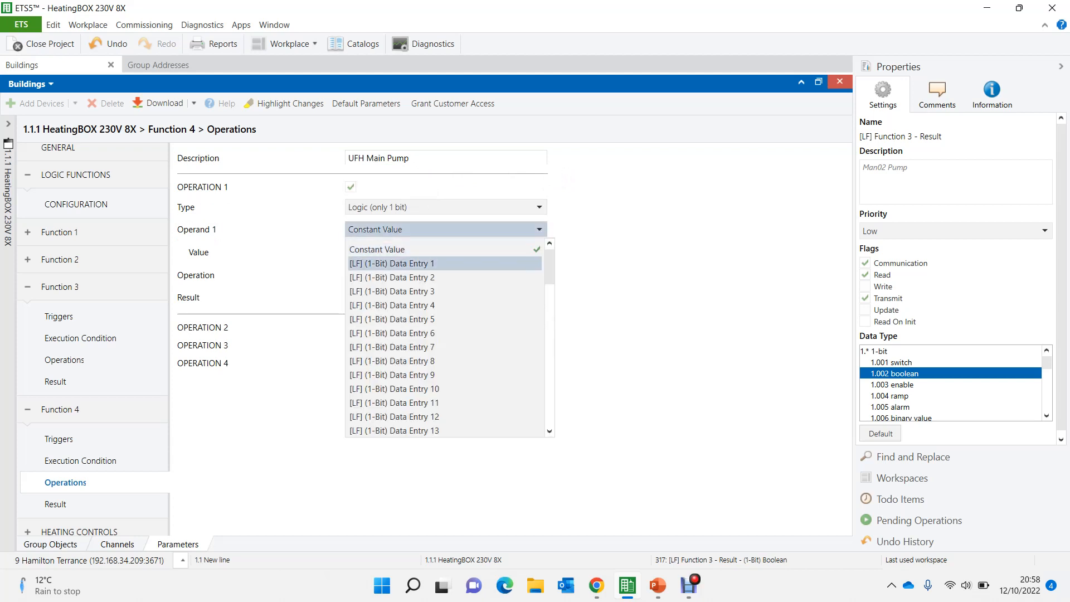
scroll(396, 305, "down", 3)
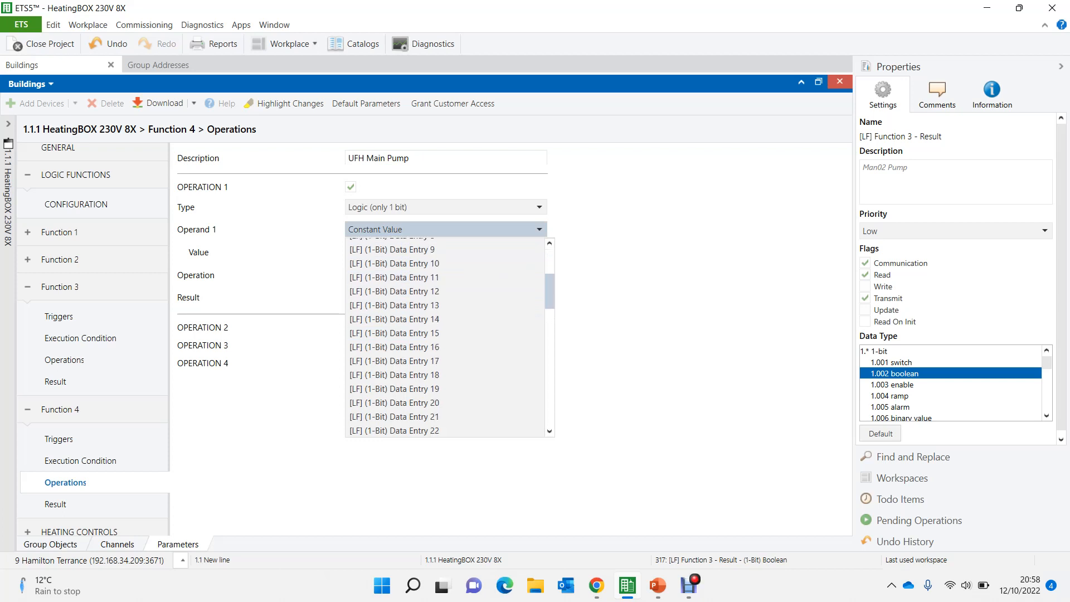
left_click(395, 305)
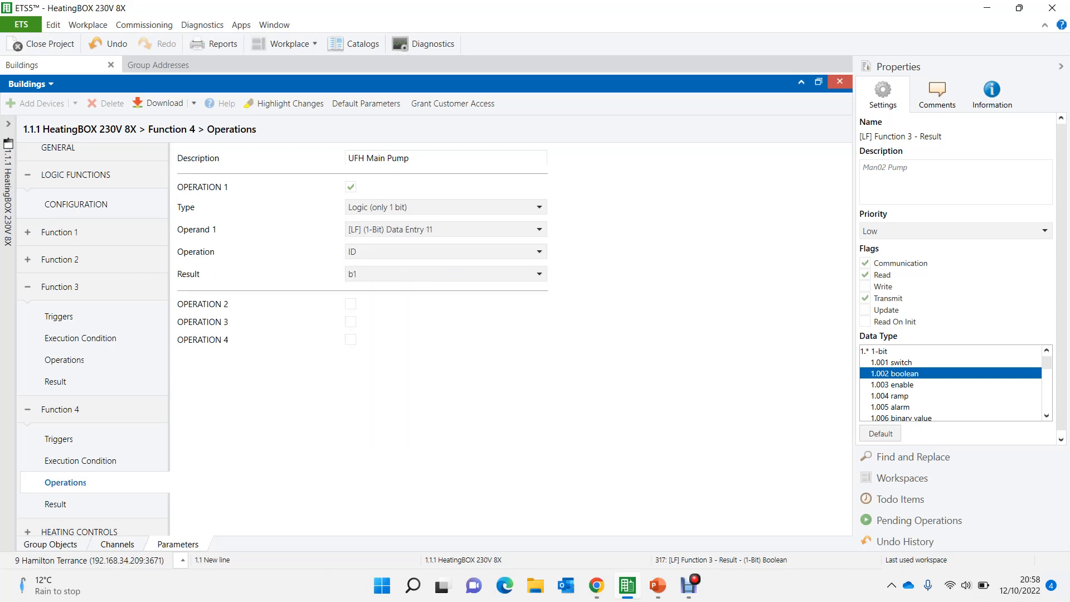
left_click(393, 252)
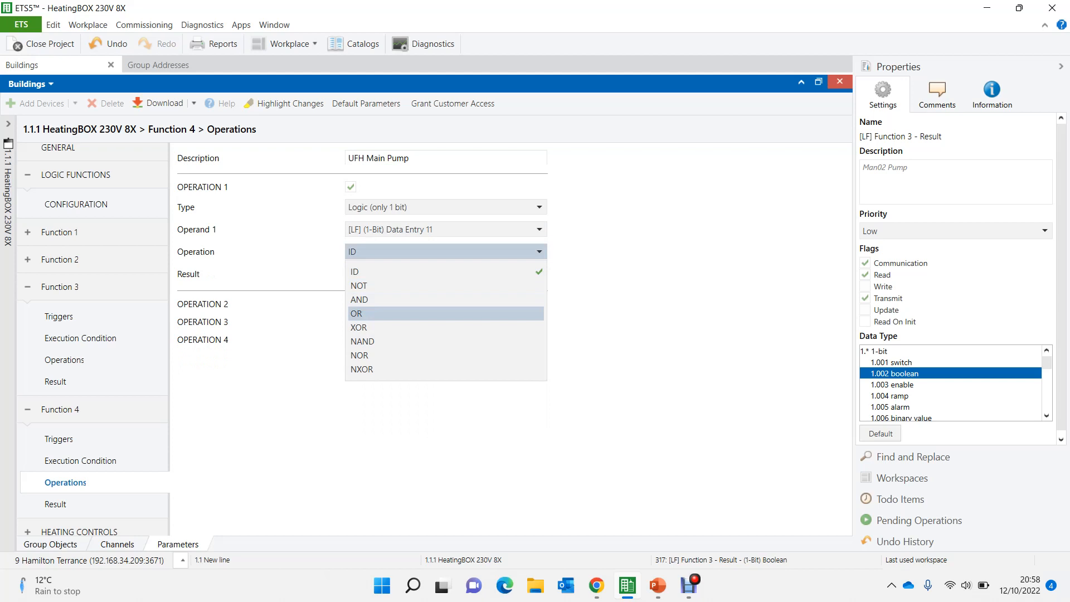
left_click(368, 313)
left_click(407, 274)
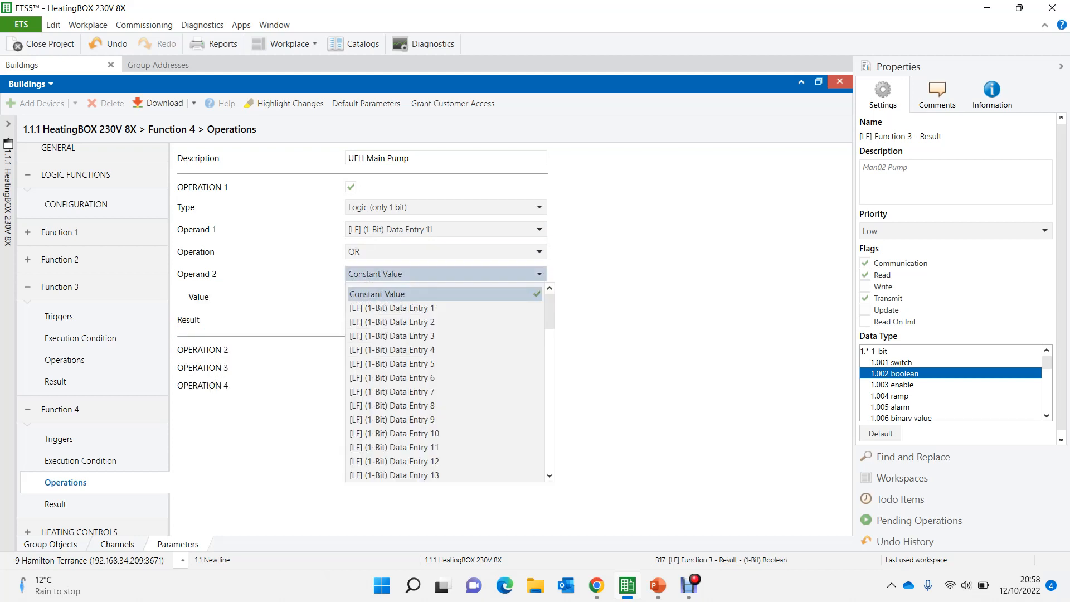
left_click(394, 461)
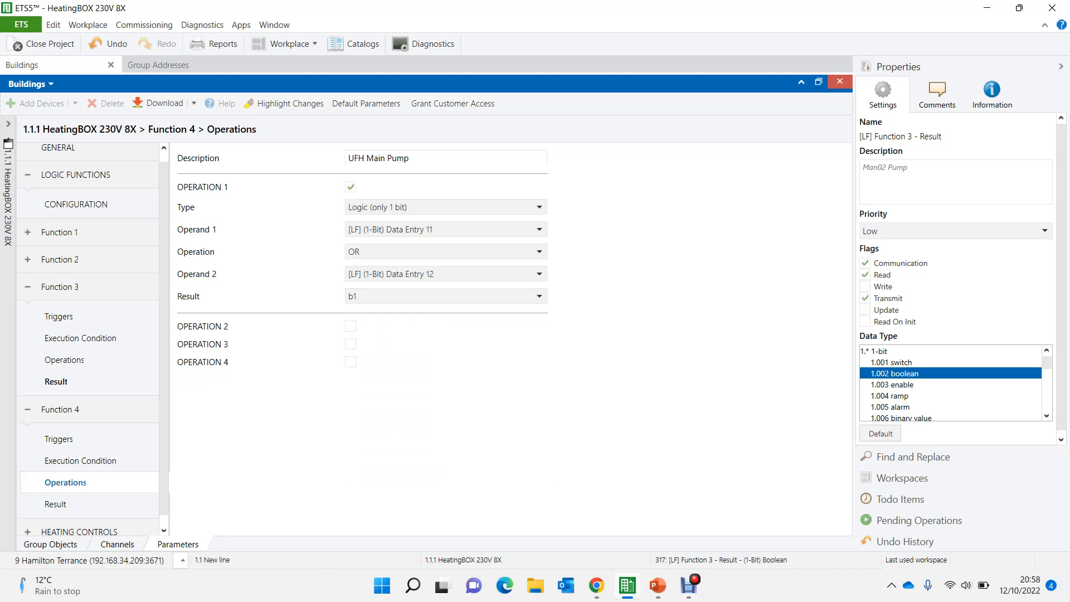
- Check the result variable in Function 3's operation and set the function's output value to b7 to match
left_click(56, 381)
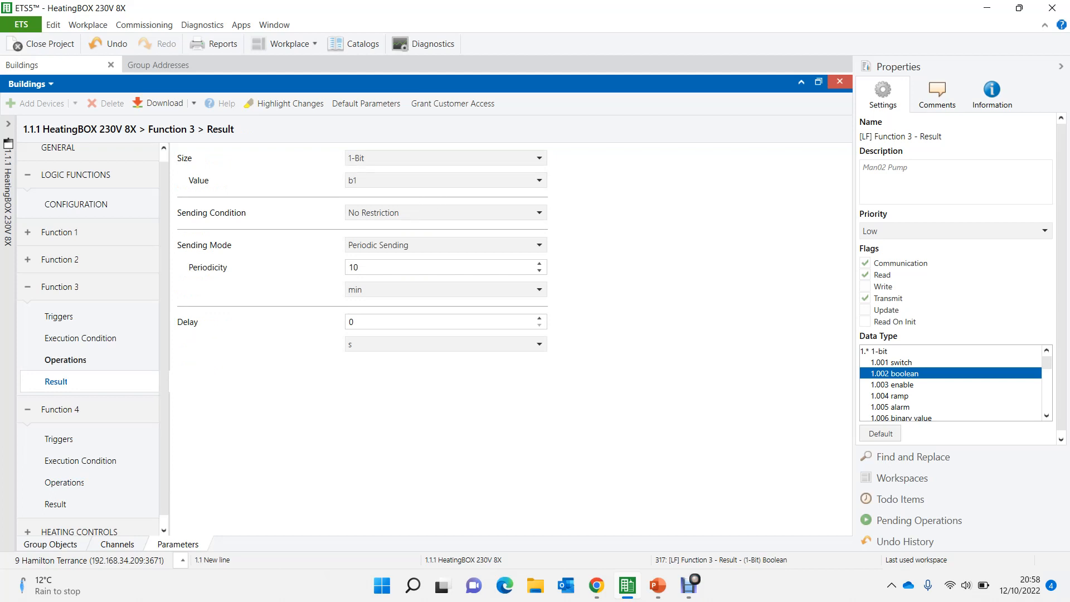
left_click(65, 360)
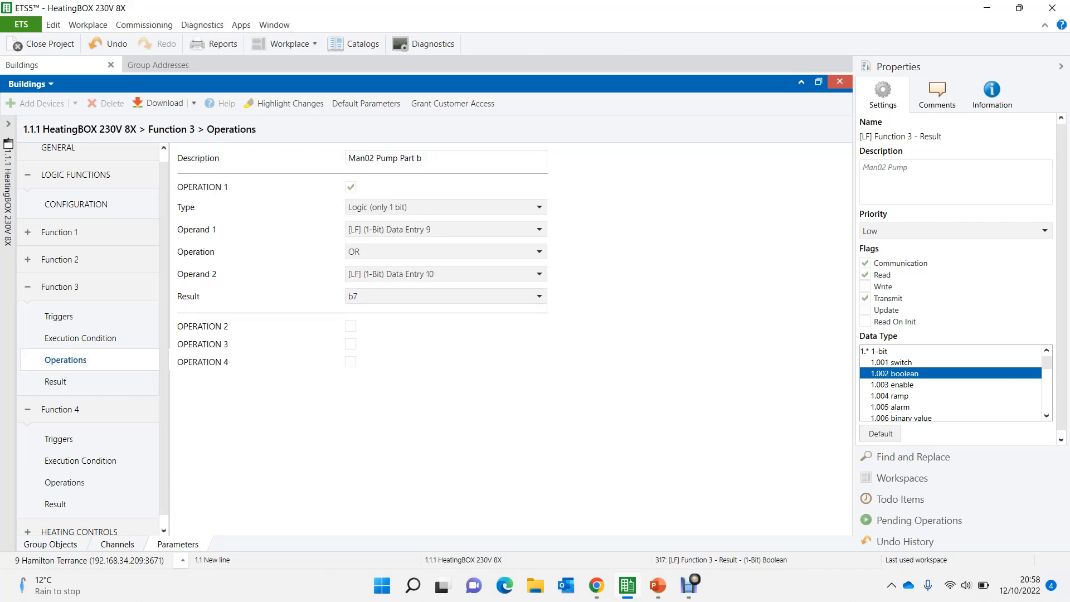
left_click(56, 381)
left_click(446, 180)
left_click(390, 283)
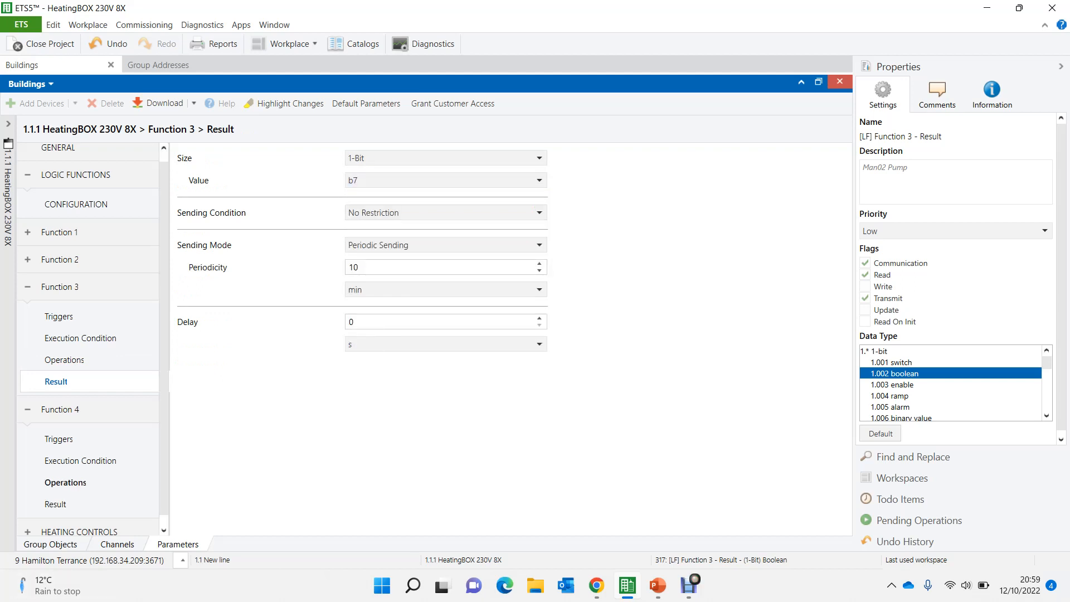
- Set the result of Operation 1 in Function 4 to b8
left_click(66, 483)
left_click(424, 296)
key("Down")
key("Down")
key("Down")
key("Down")
key("Down")
key("Down")
key("Down")
key("Return")
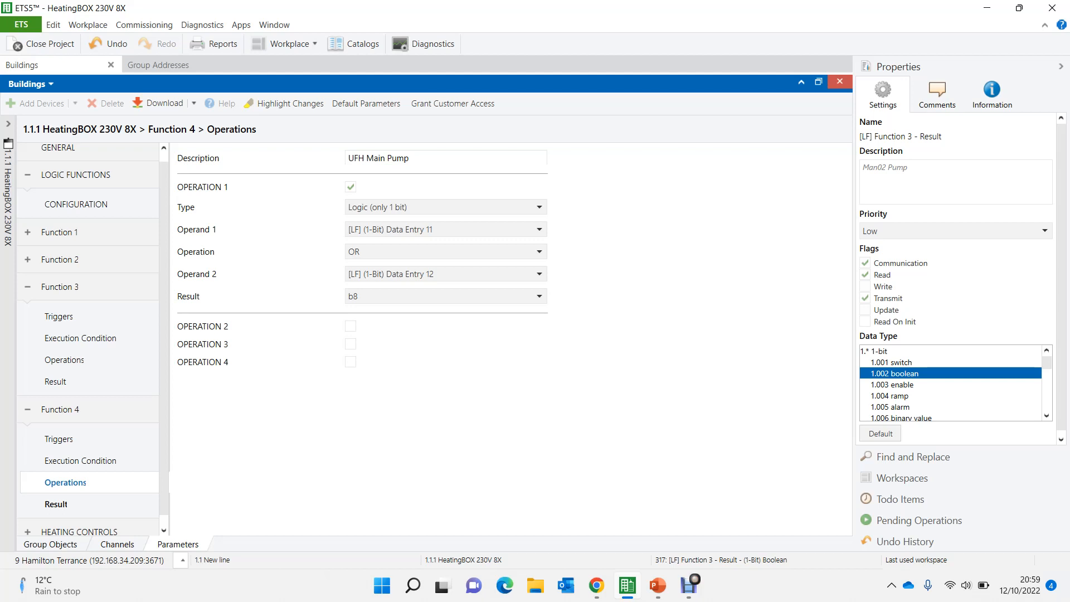
- Configure the Function 4 result with value b8 and periodic sending every 10 min
left_click(55, 504)
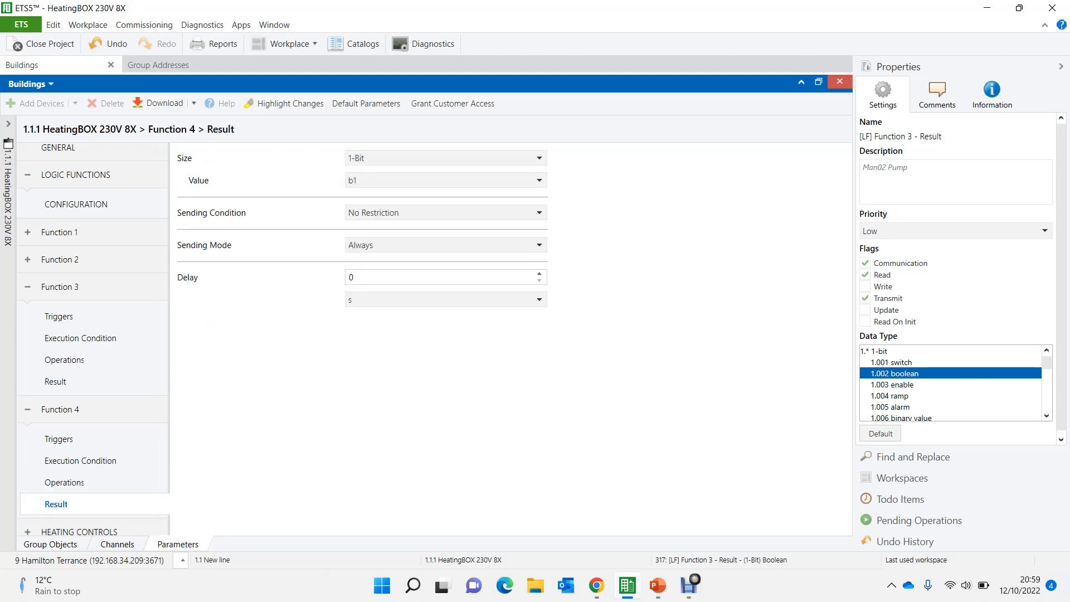
left_click(446, 180)
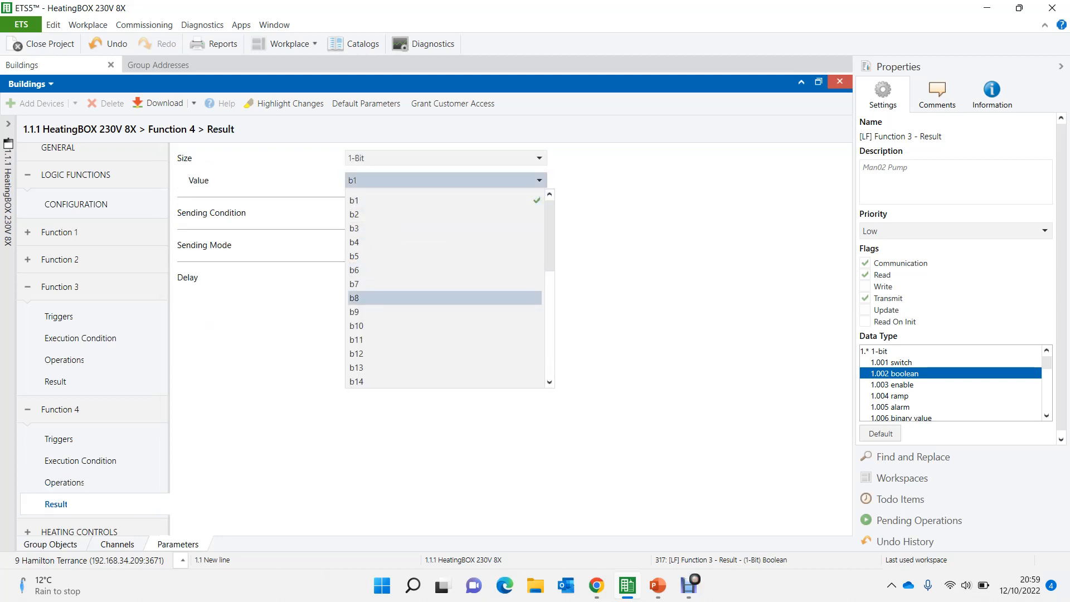
left_click(391, 298)
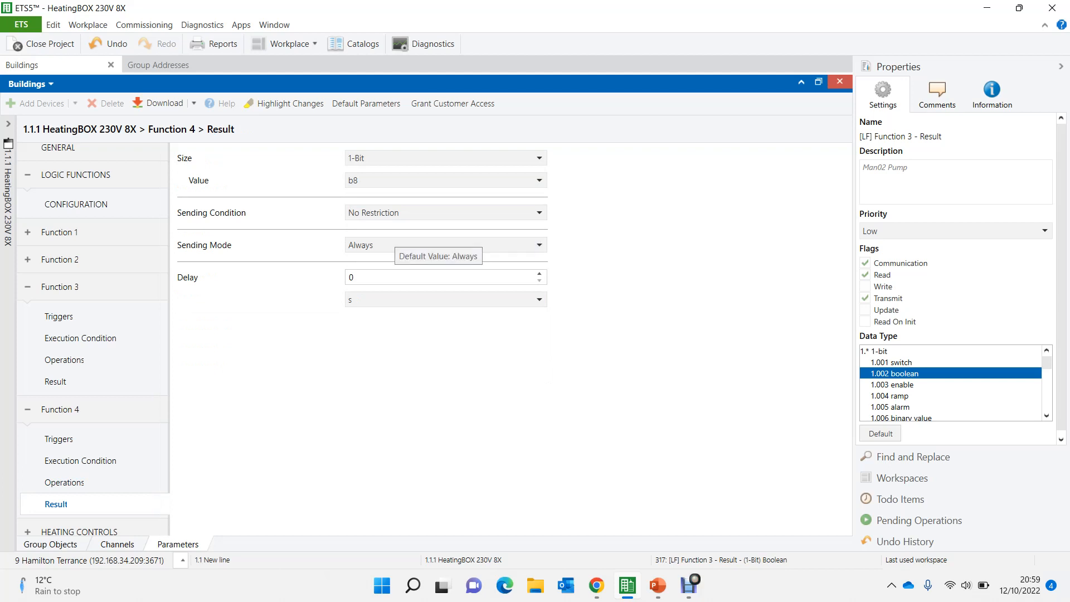
left_click(390, 245)
left_click(391, 293)
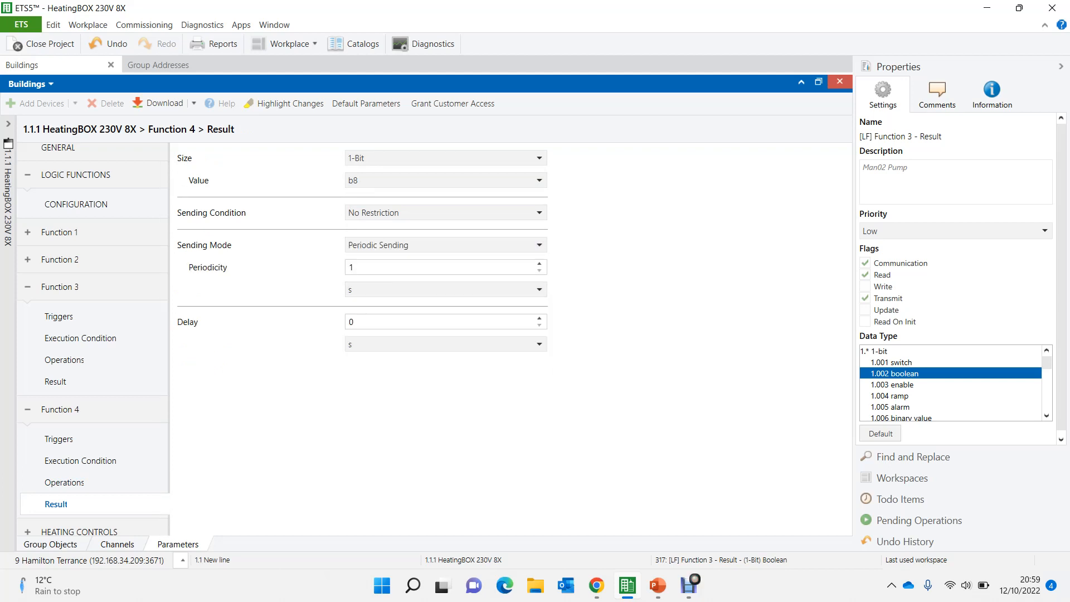
left_click(390, 289)
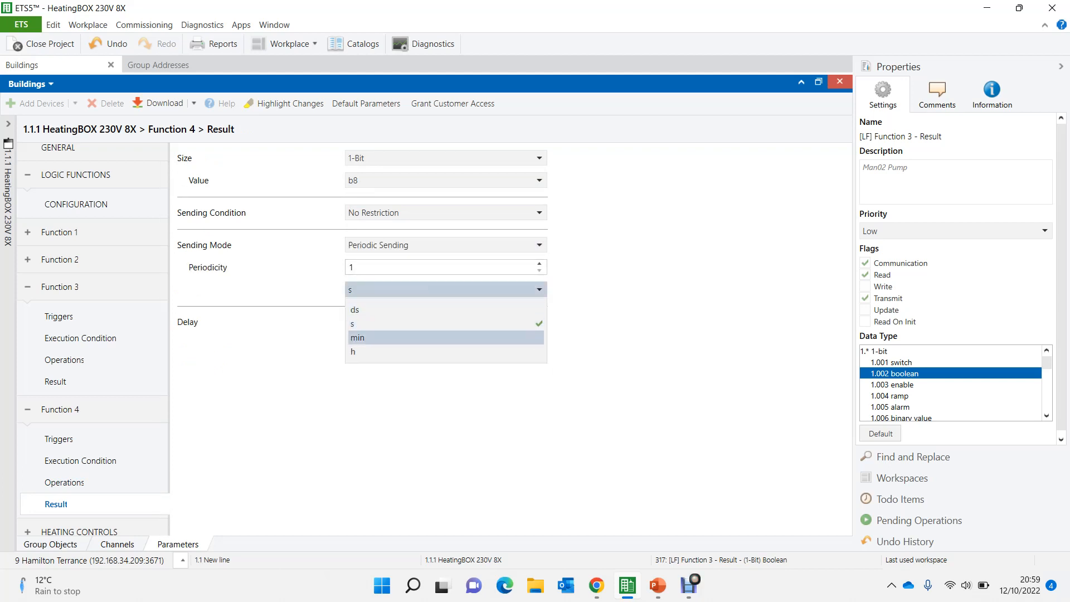
left_click(357, 337)
double_click(357, 267)
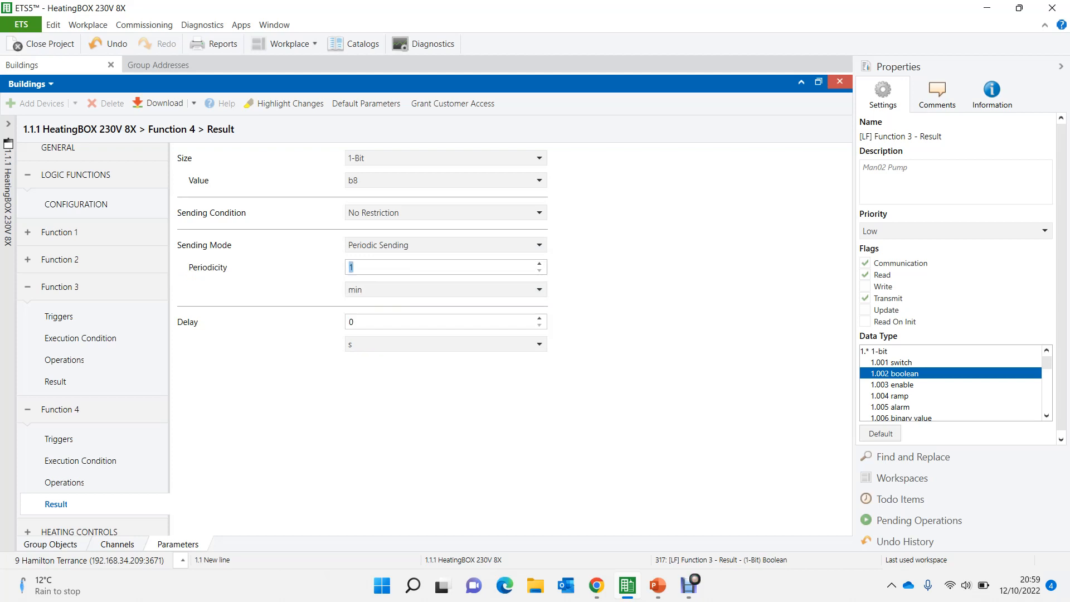
type("10")
- Link Data Entry 11 to Man01 Pump and Data Entry 12 to Man02 Pump using the Function 1 and Function 3 result objects
left_click(50, 544)
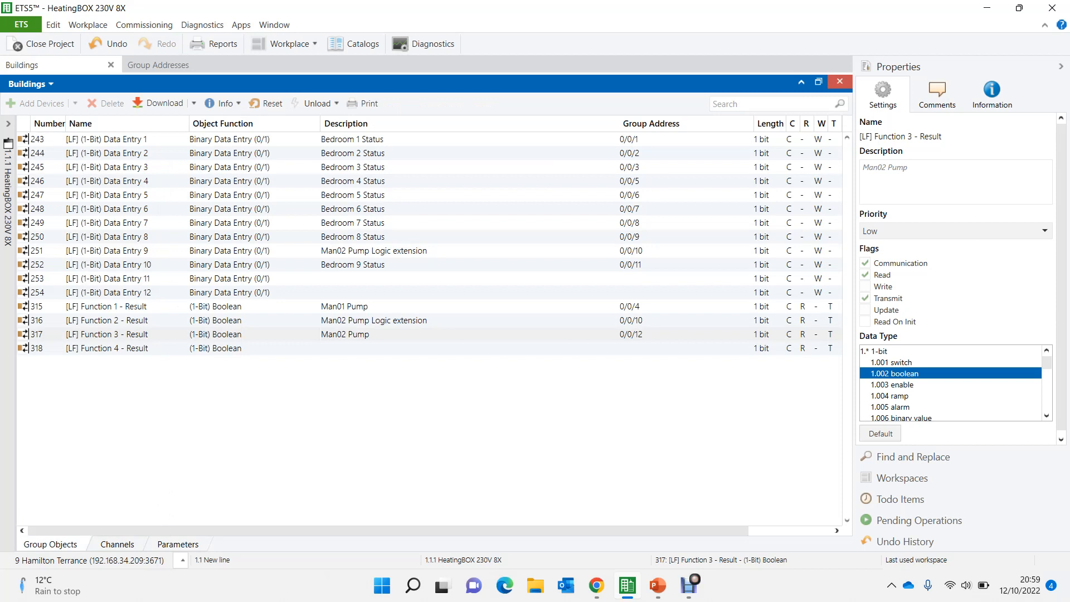
left_click(346, 306)
left_click_drag(321, 306, 322, 281)
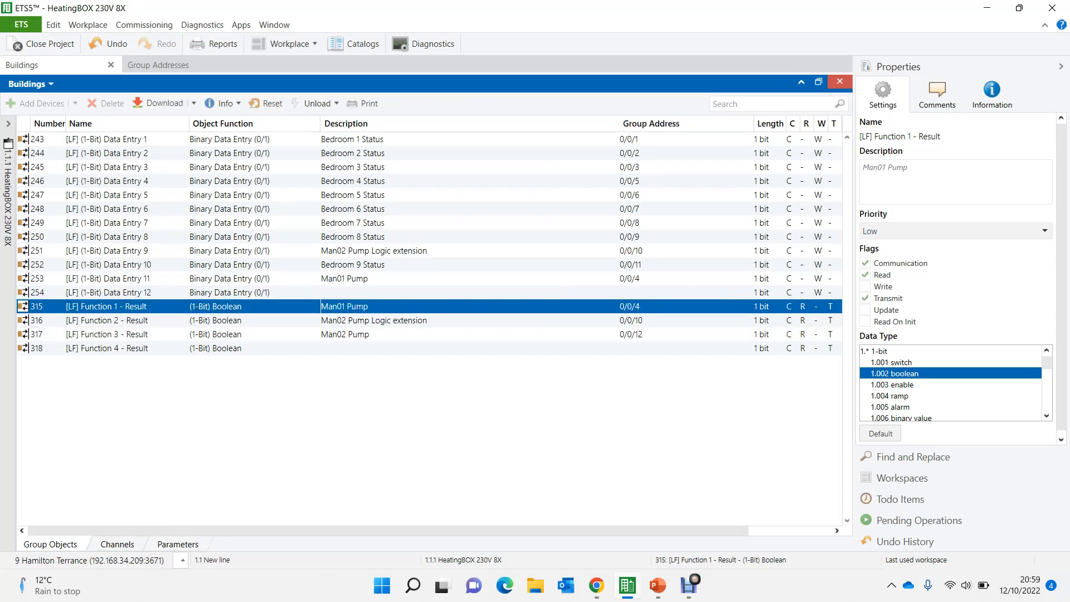
left_click_drag(322, 334, 322, 292)
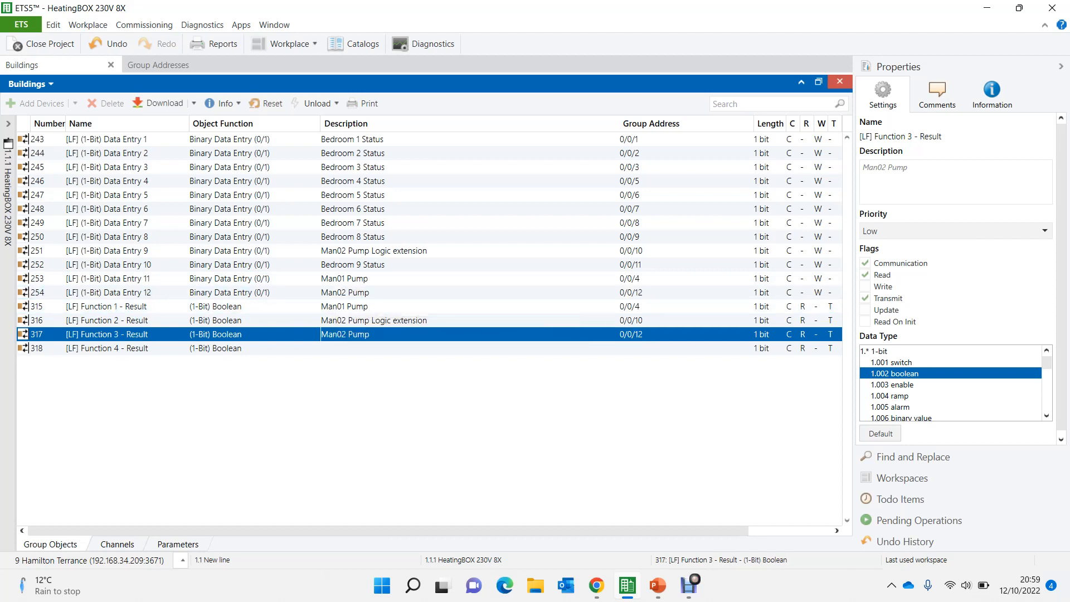
- Remove the group address links from Data Entry 12 and Data Entry 11
left_click(322, 293)
key("Delete")
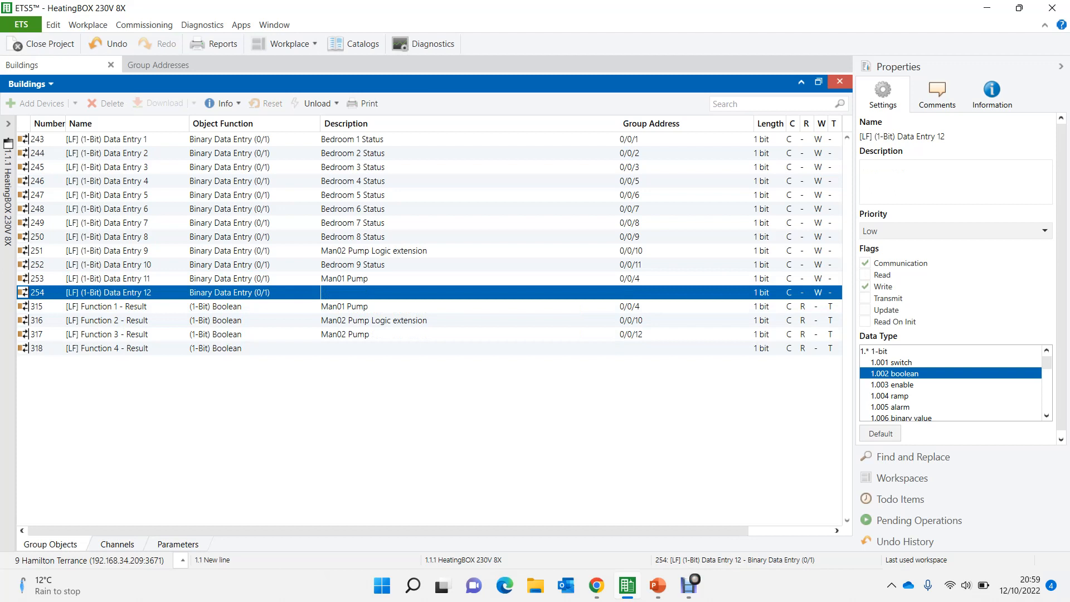
left_click(344, 279)
key("Delete")
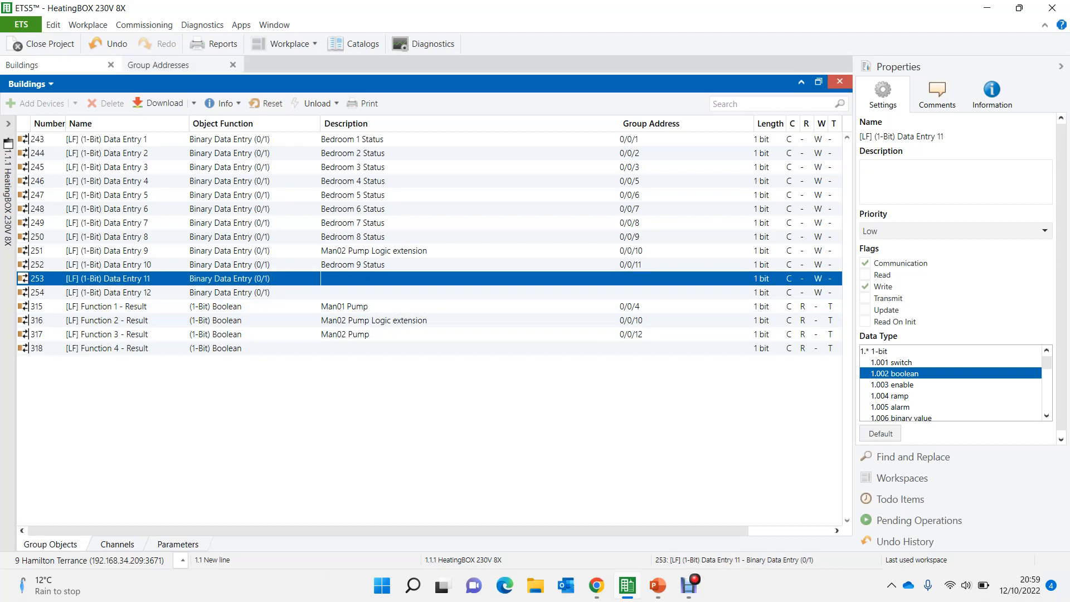
- Show the group addresses together with the device's group objects and link Man01 Pump (0/0/4) to Data Entry 11
left_click(159, 65)
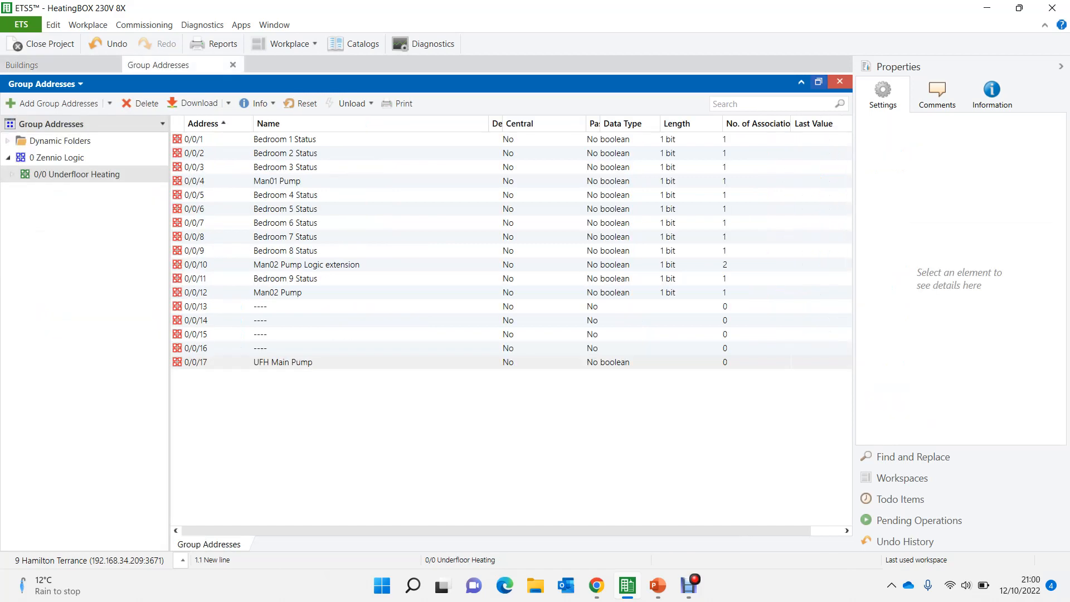
left_click(819, 82)
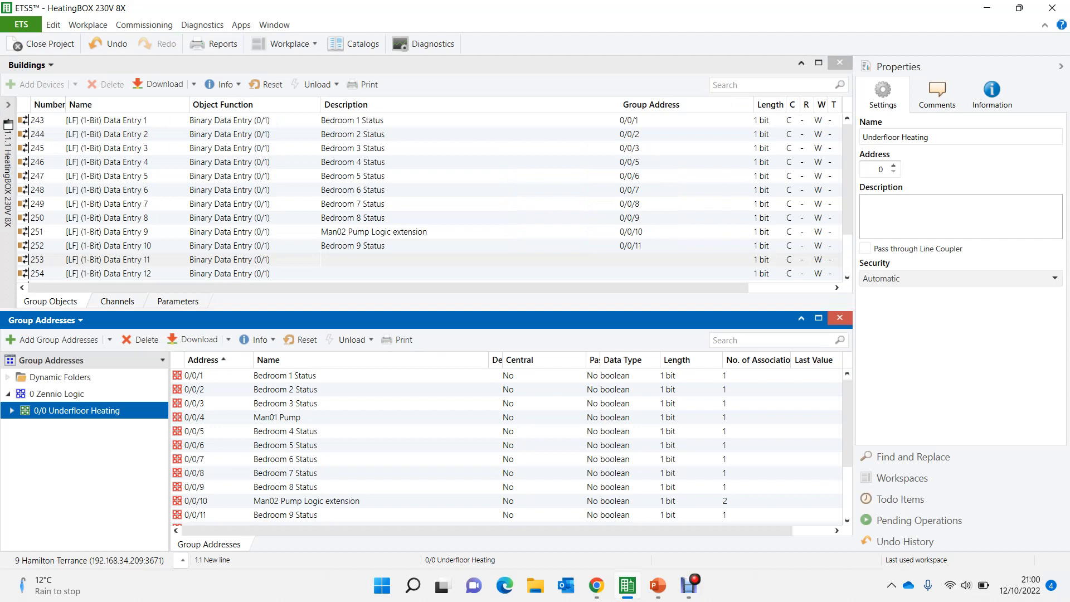
left_click(277, 417)
left_click_drag(277, 417, 354, 232)
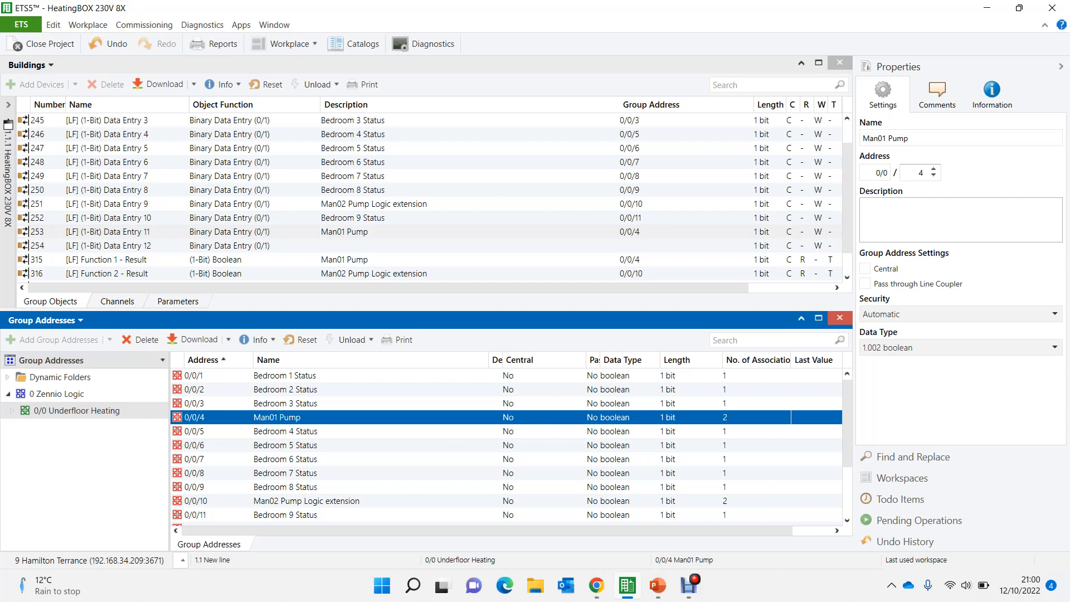
- Link Man02 Pump (0/0/12) to Data Entry 12 and UFH Main Pump (0/0/17) to the Function 4 result object
scroll(506, 445, "down", 2)
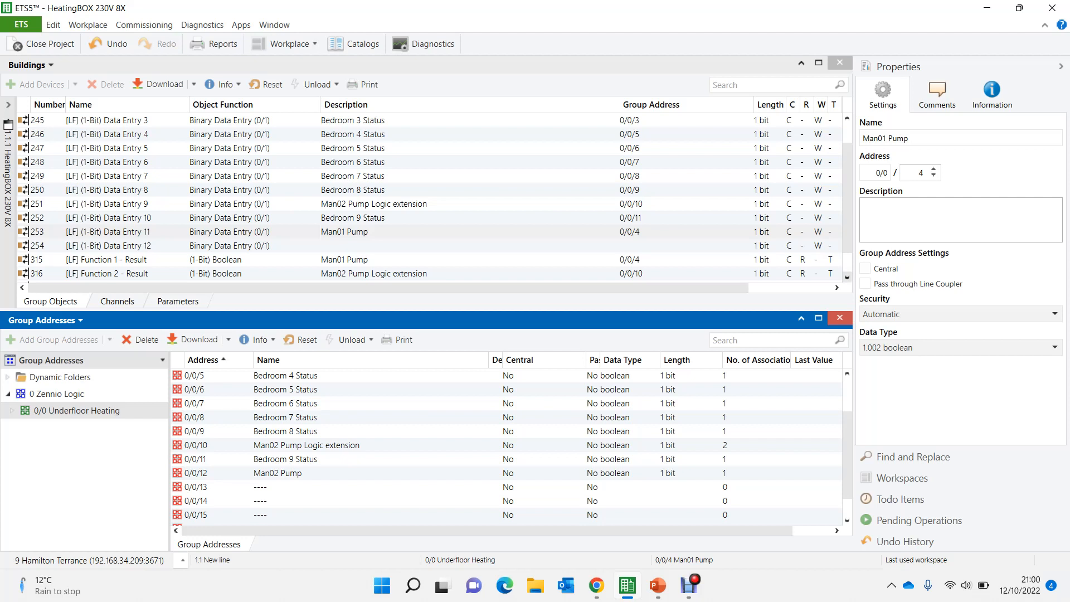
left_click(848, 277)
left_click_drag(346, 260, 348, 219)
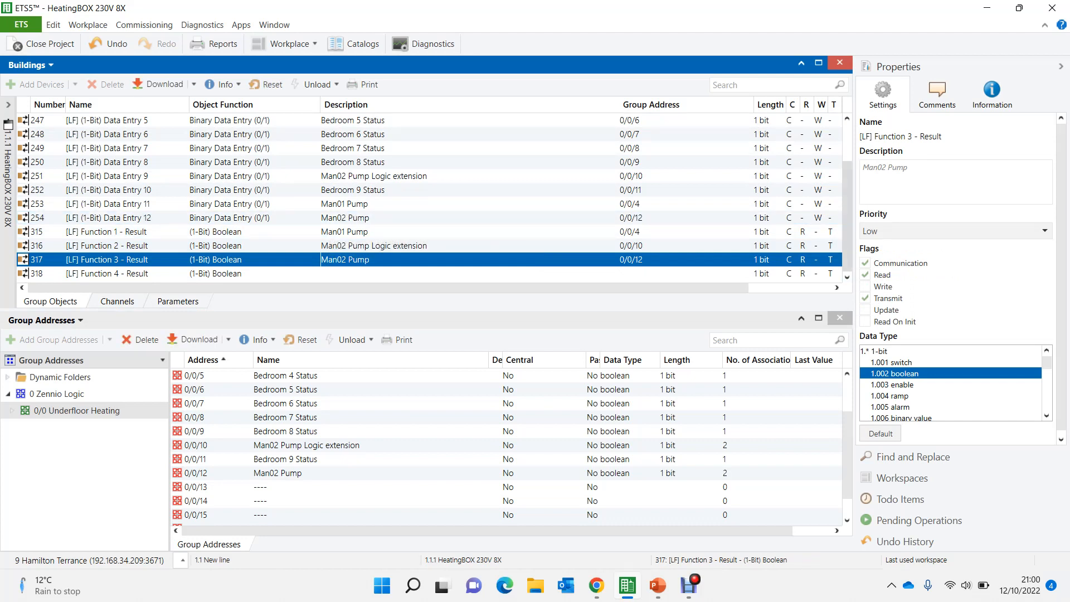
left_click_drag(347, 274, 280, 516)
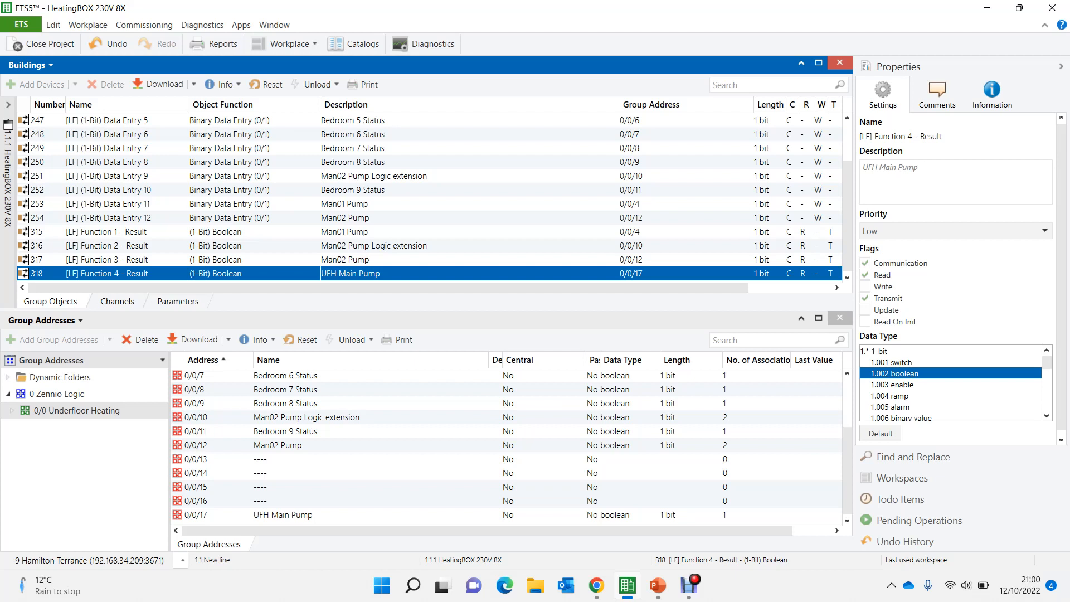
- Duplicate the four blank group addresses 0/0/13 to 0/0/16 once, placing the copies at 0/0/18 to 0/0/21
left_click(817, 460)
key("shift+Down")
key("shift+Down")
key("shift+Down")
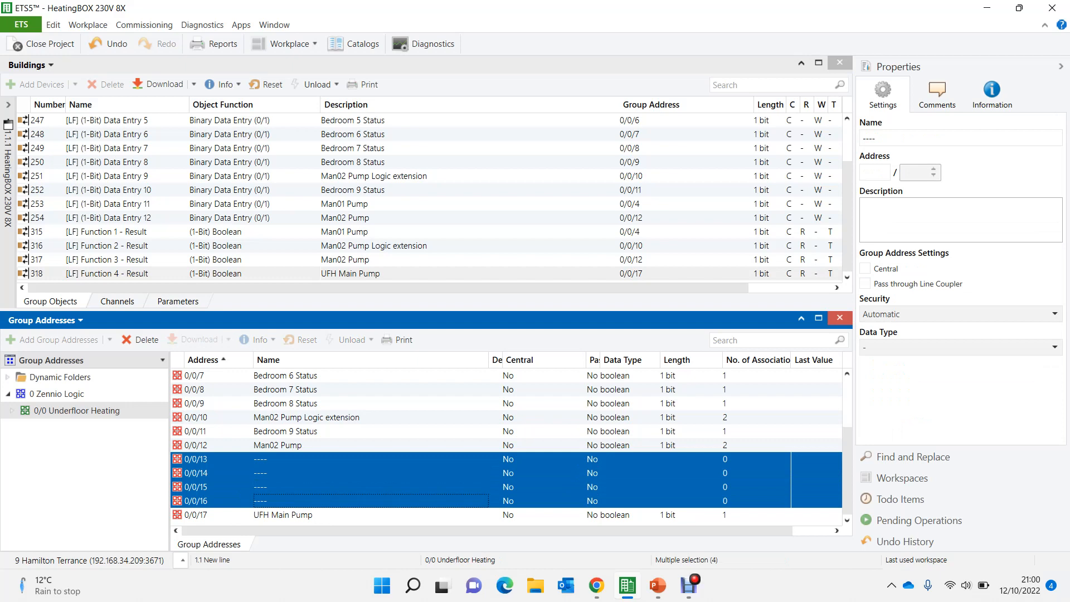
key("ctrl+shift+v")
key("Return")
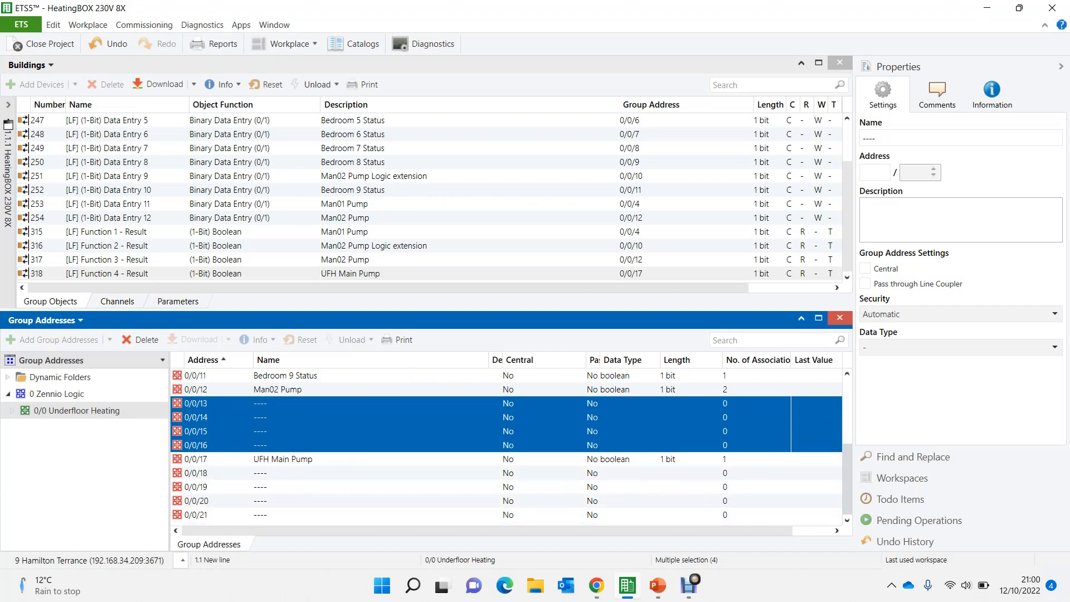
- Consult the Underfloor Heating Logic diagram in the PowerPoint slide show for the boiler demand inputs, and return to ETS5
left_click(658, 585)
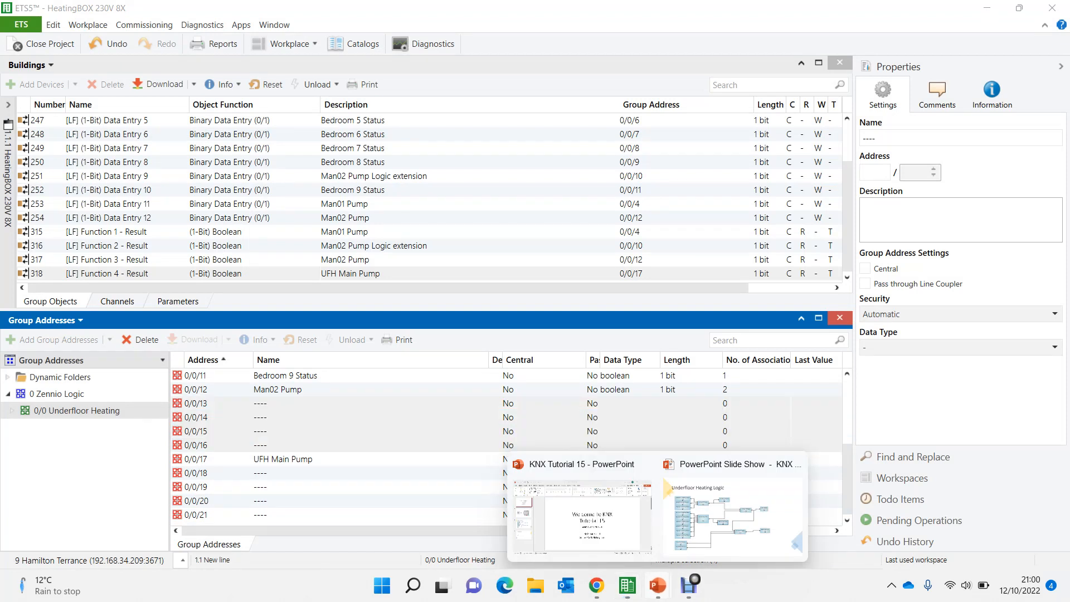
left_click(731, 513)
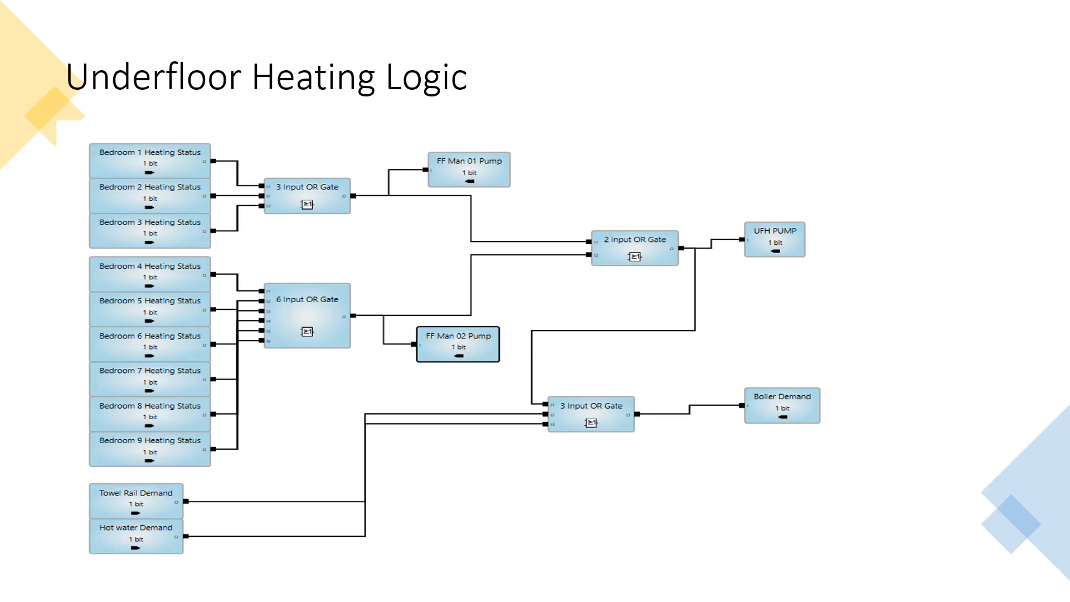
key("alt+Tab")
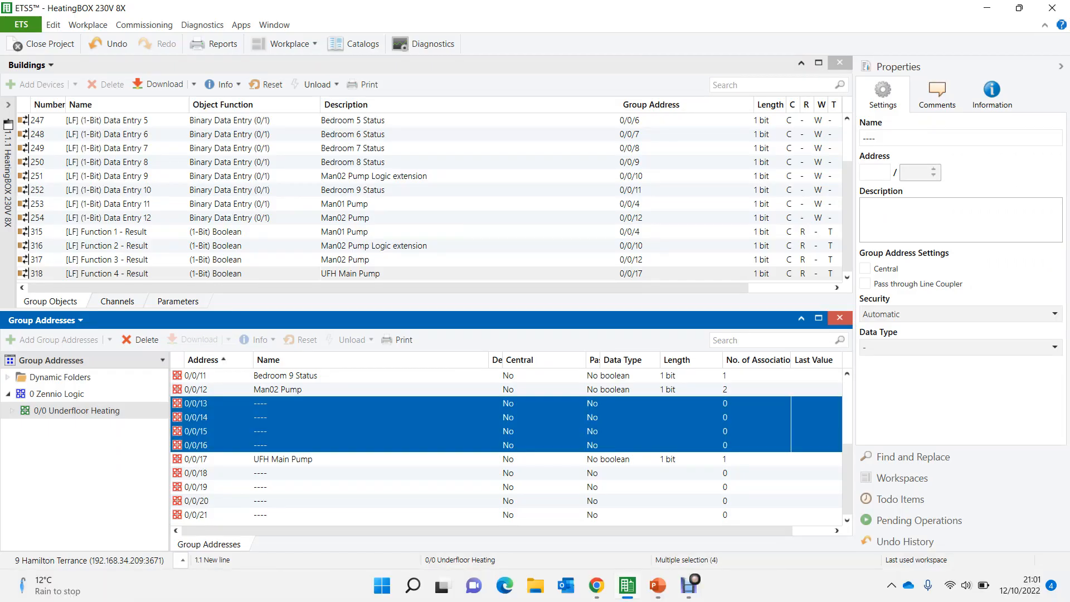
- Maximize the group addresses view and add Towel Rail Status and Hotwater Status, one address each, to 0/0 Underfloor Heating
left_click(283, 460)
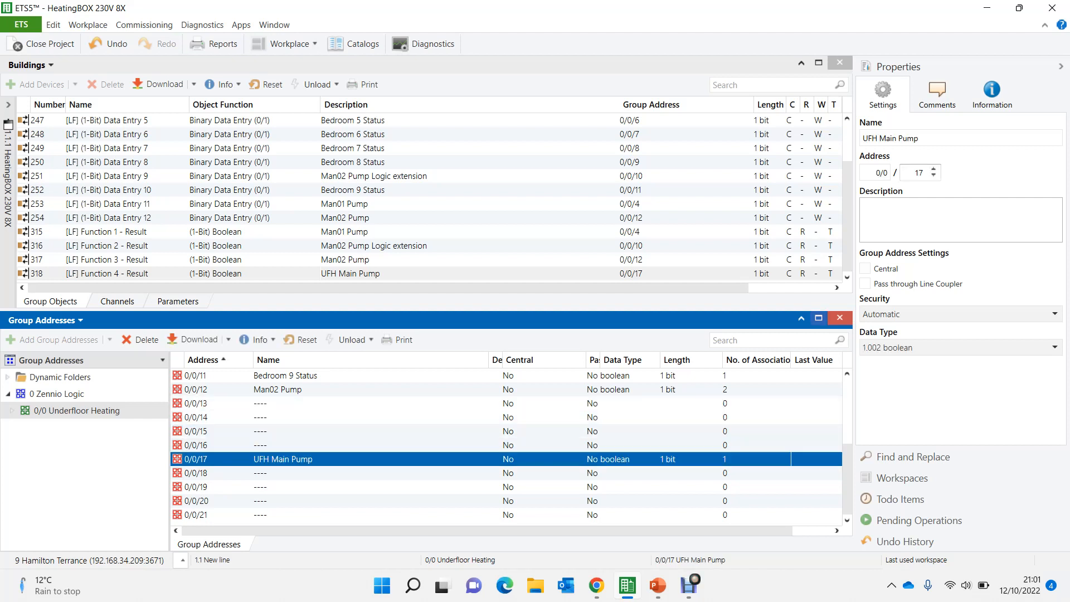
left_click(819, 318)
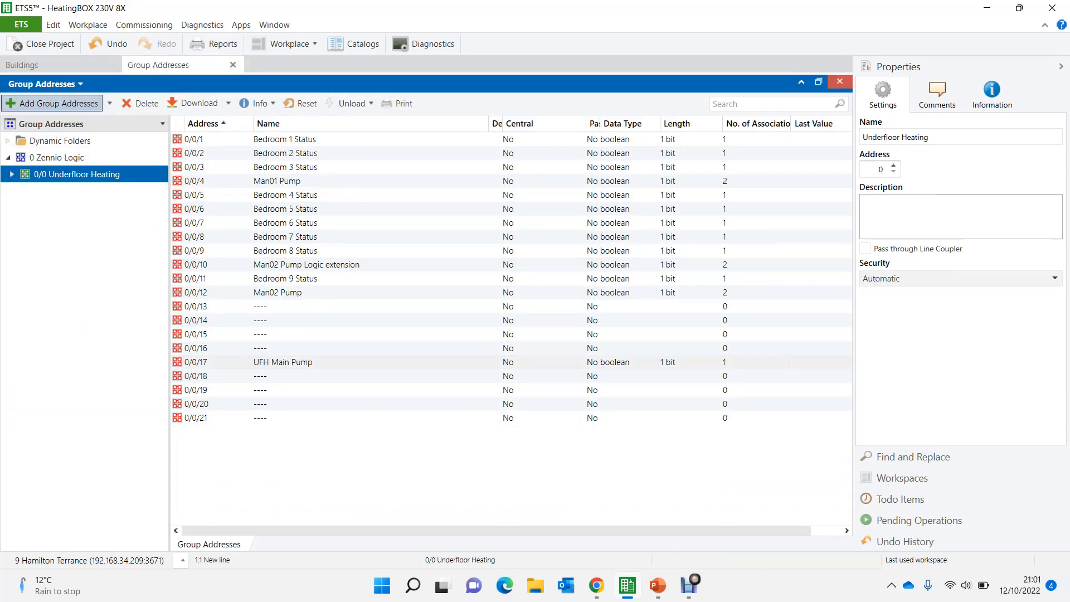
left_click(56, 103)
type("Towel ")
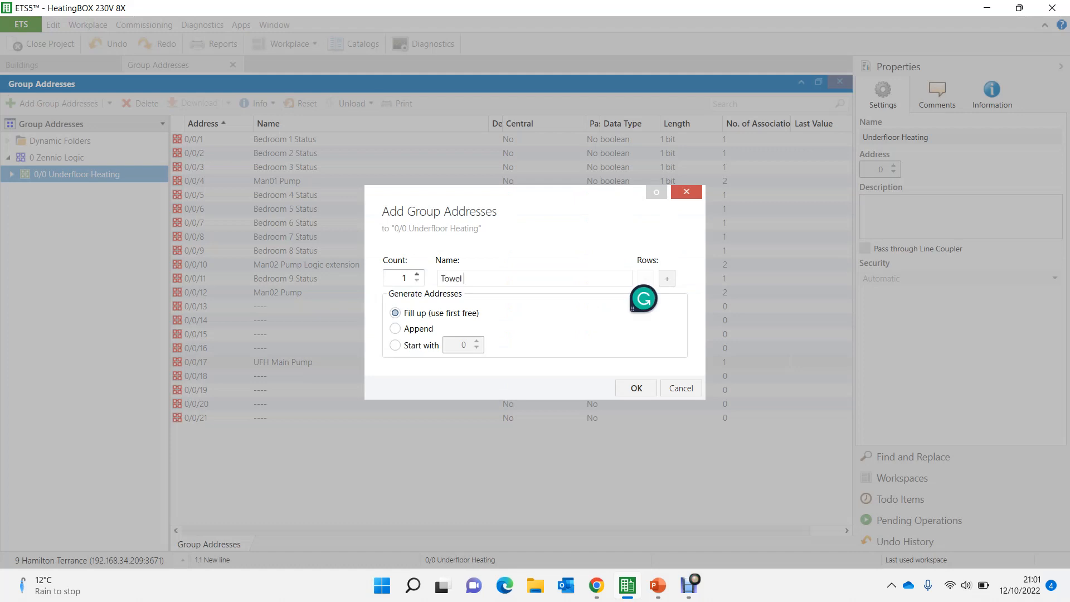
type("Rail Status")
left_click(668, 278)
type("Ho")
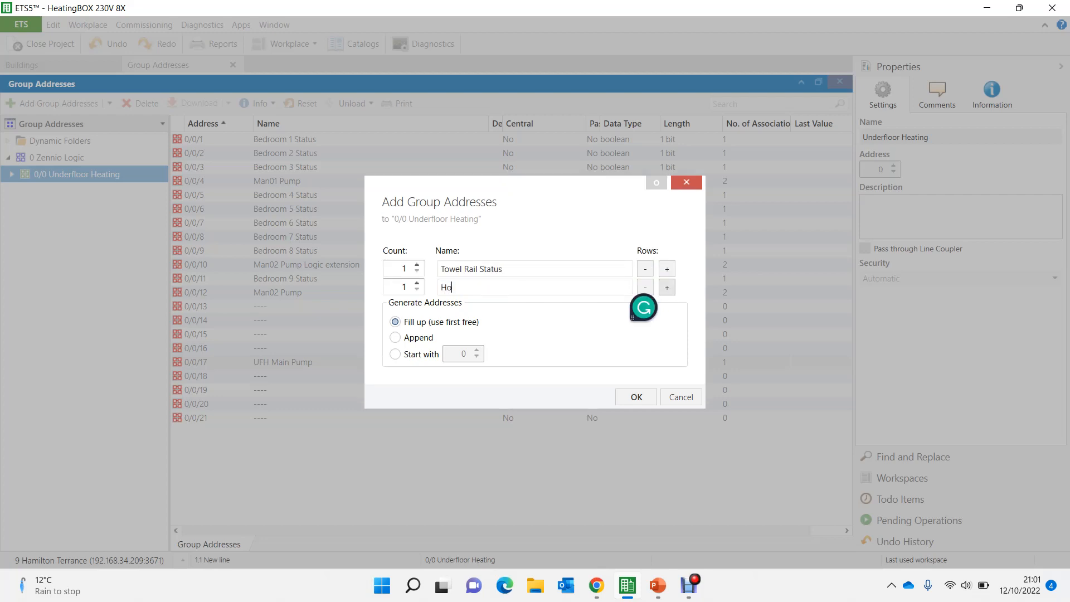
type("twater Status")
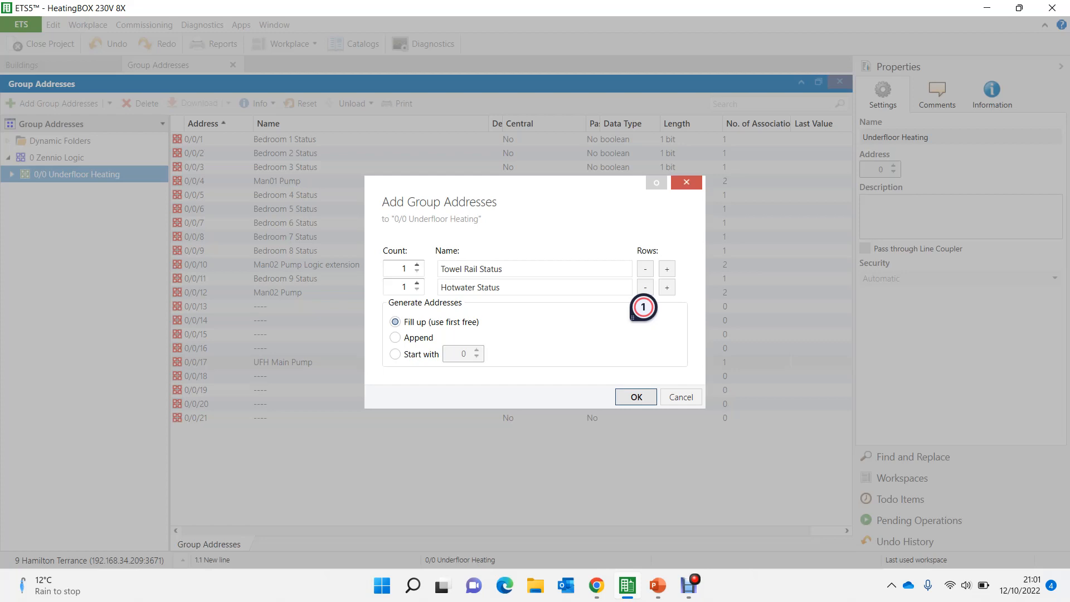
key("Return")
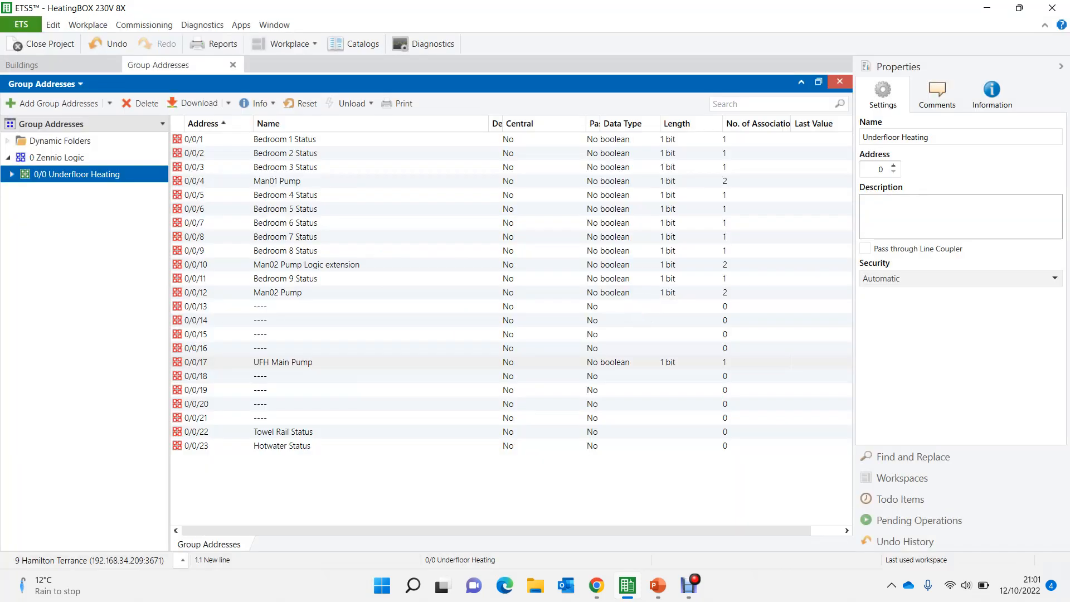
- Duplicate the three blank group addresses 0/0/19 to 0/0/21 once, filling the first free addresses 0/0/24 to 0/0/26
left_click(279, 418)
key("shift+Up")
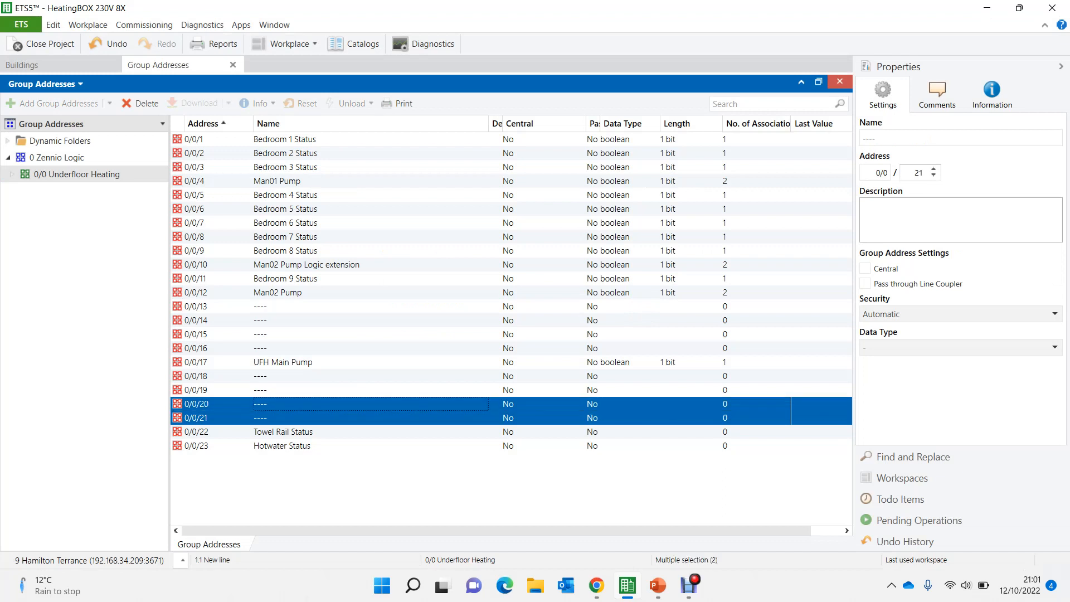
key("shift+Up")
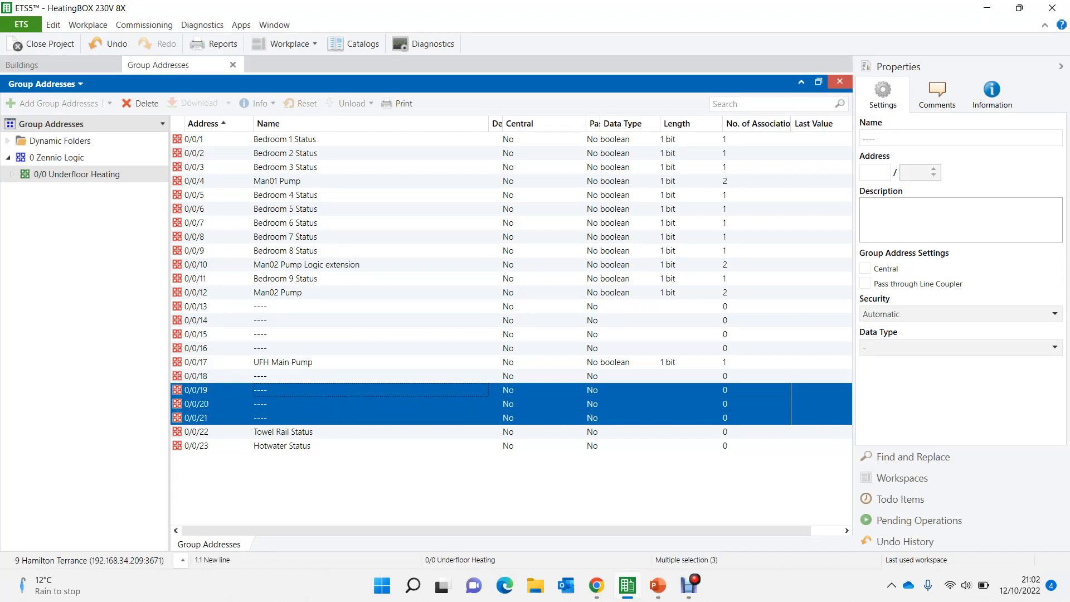
key("ctrl+shift+v")
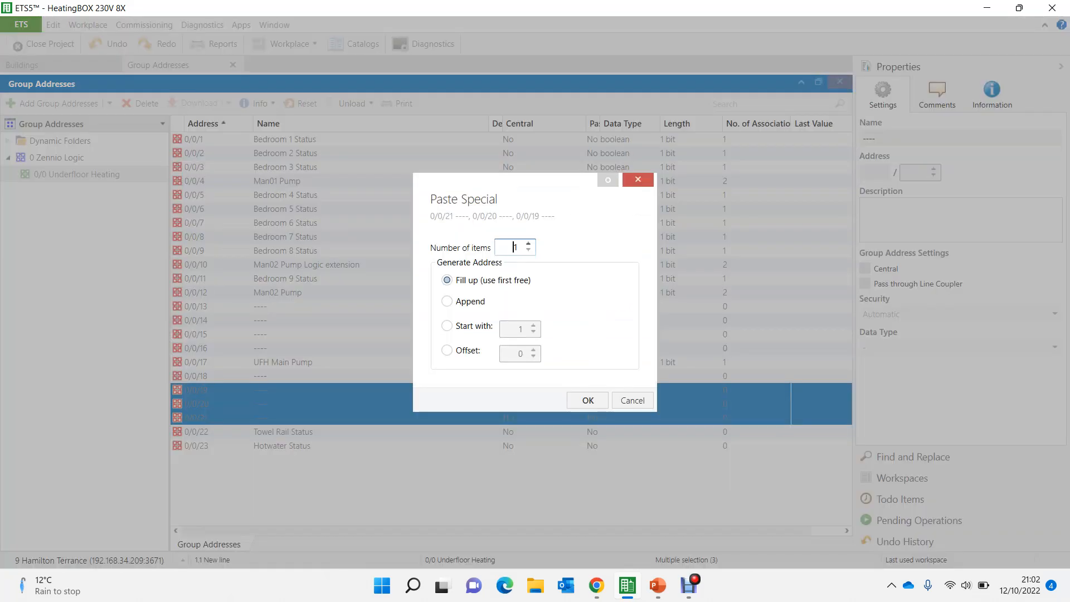
key("Return")
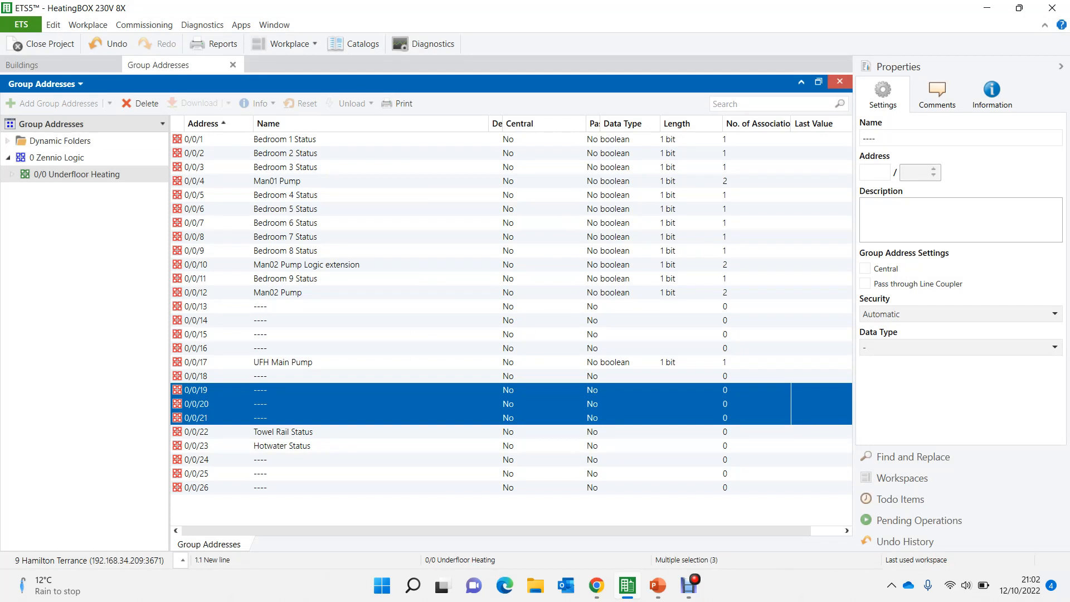
- Add one group address named Boiler On/Off to 0/0 Underfloor Heating, using the first free address
right_click(54, 174)
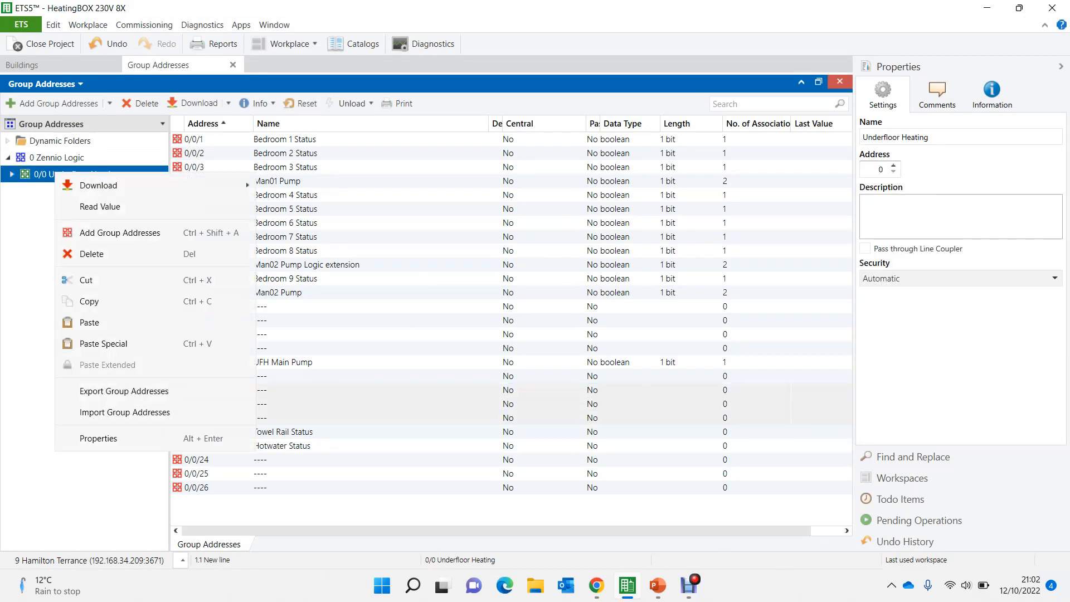
left_click(120, 233)
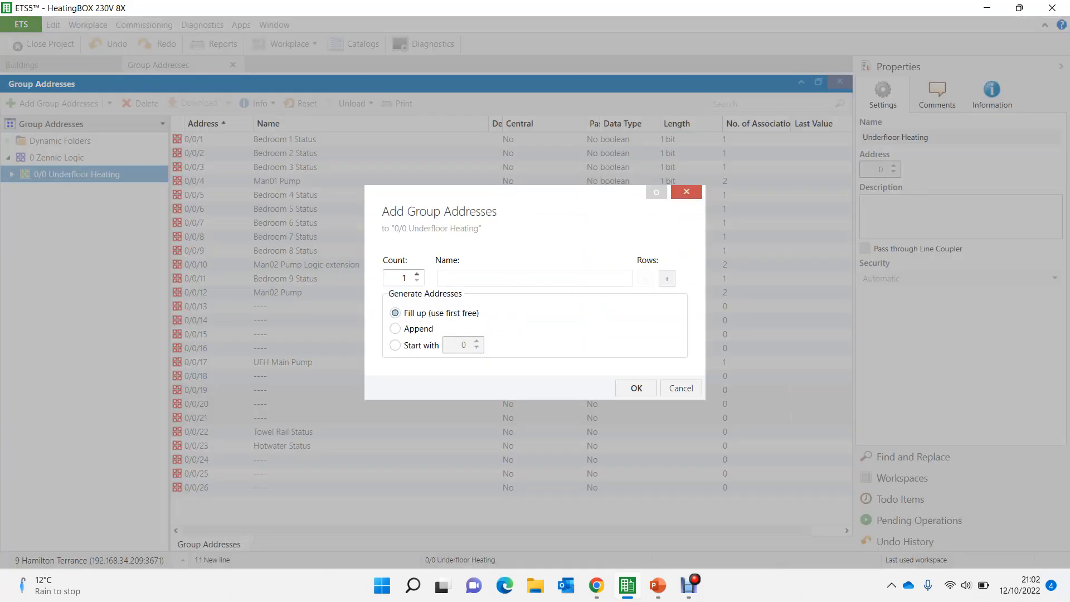
type("Boiler On")
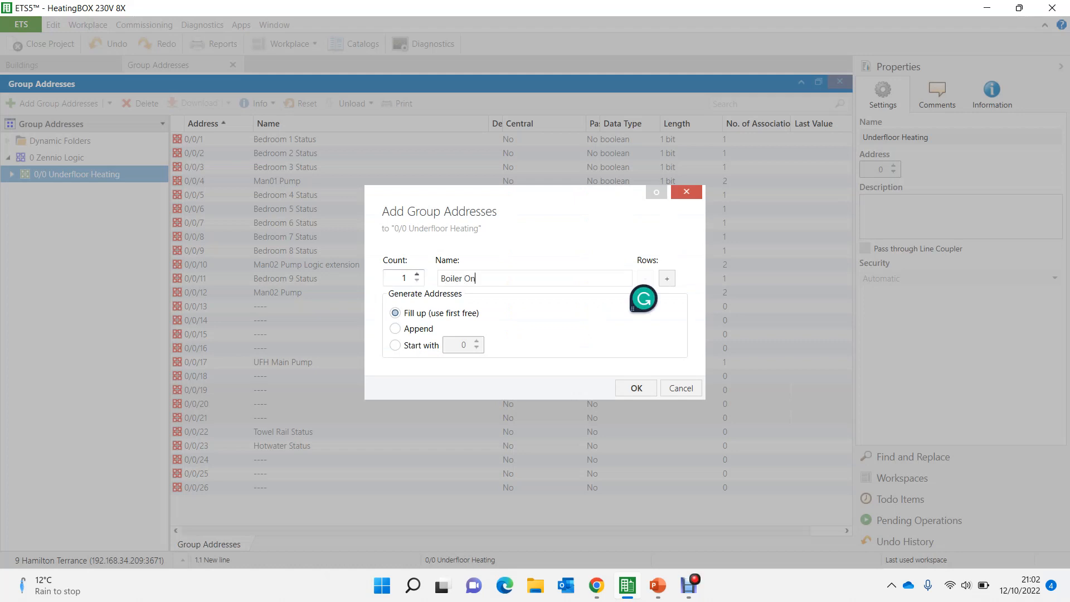
type("/Off")
key("Return")
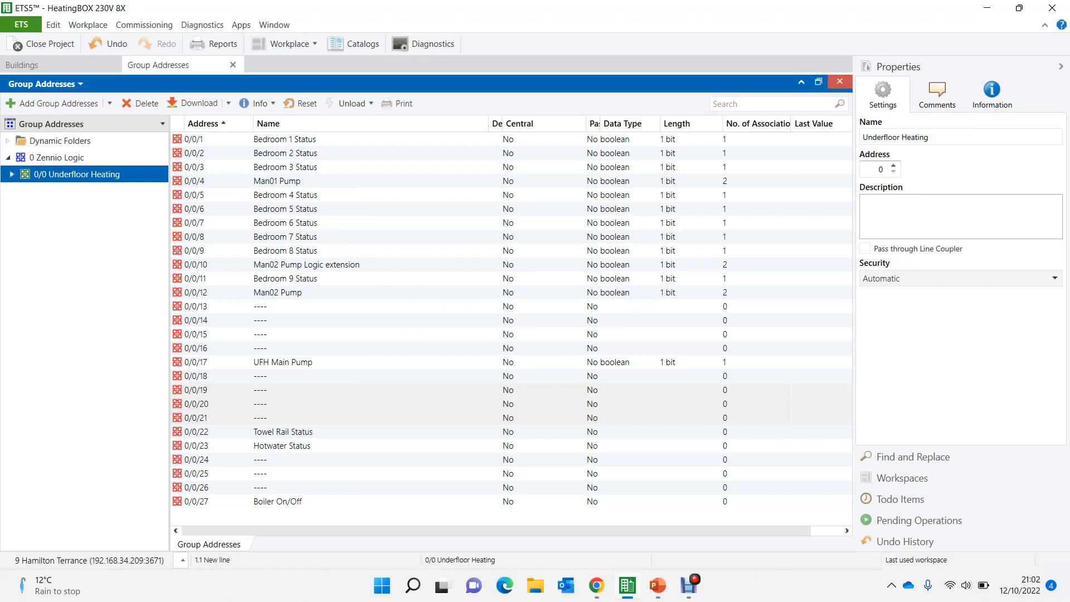
left_click(283, 361)
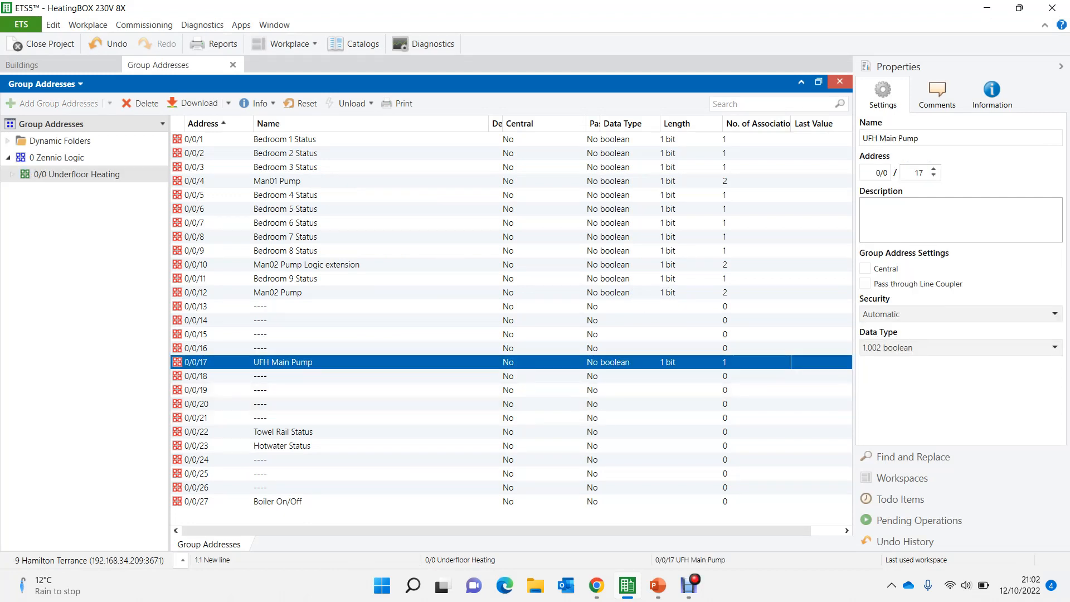
left_click(284, 431)
left_click(284, 445)
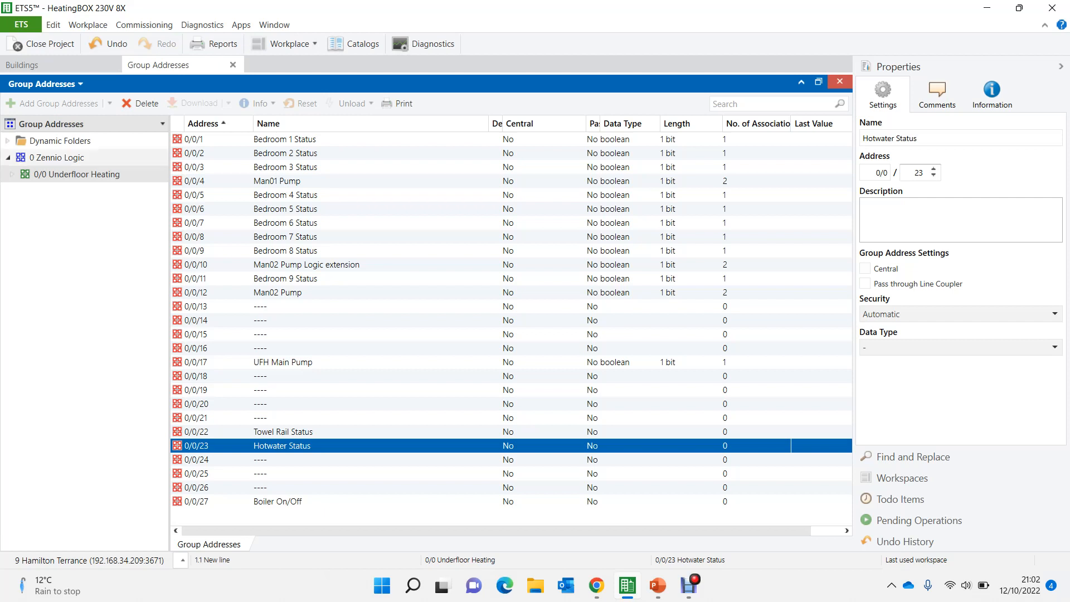
- In the HeatingBOX logic function configuration, set the 1-bit input objects to 15 and enable Function 5
left_click(23, 65)
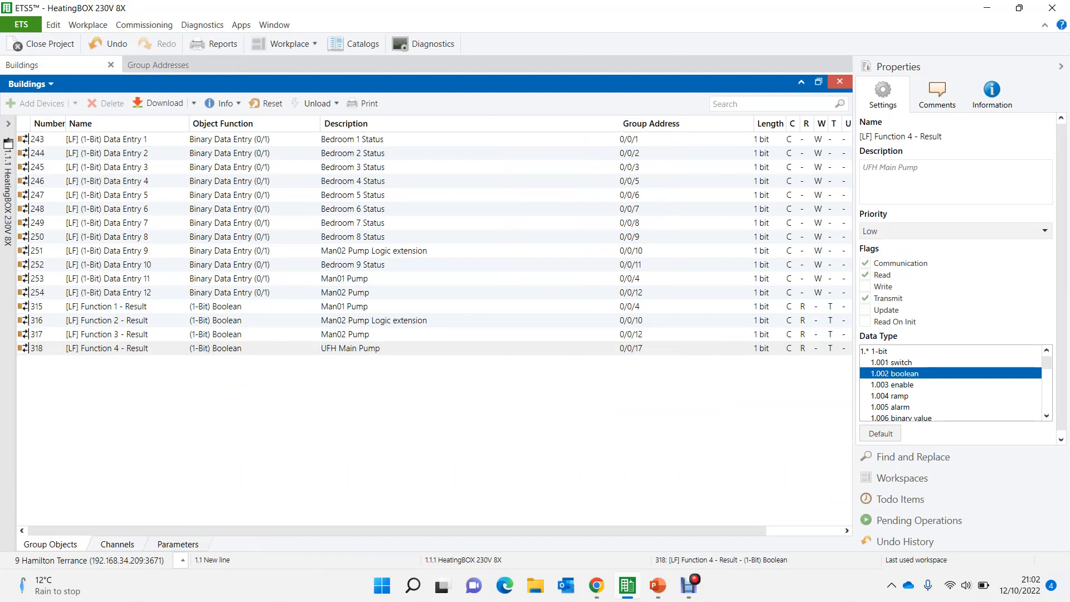
left_click(178, 544)
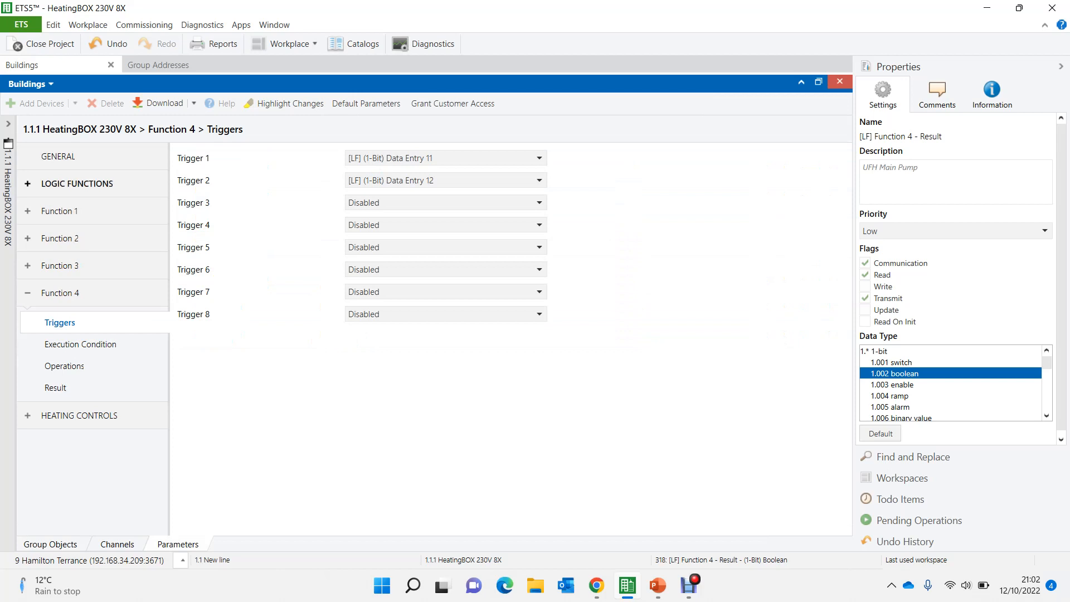
left_click(77, 183)
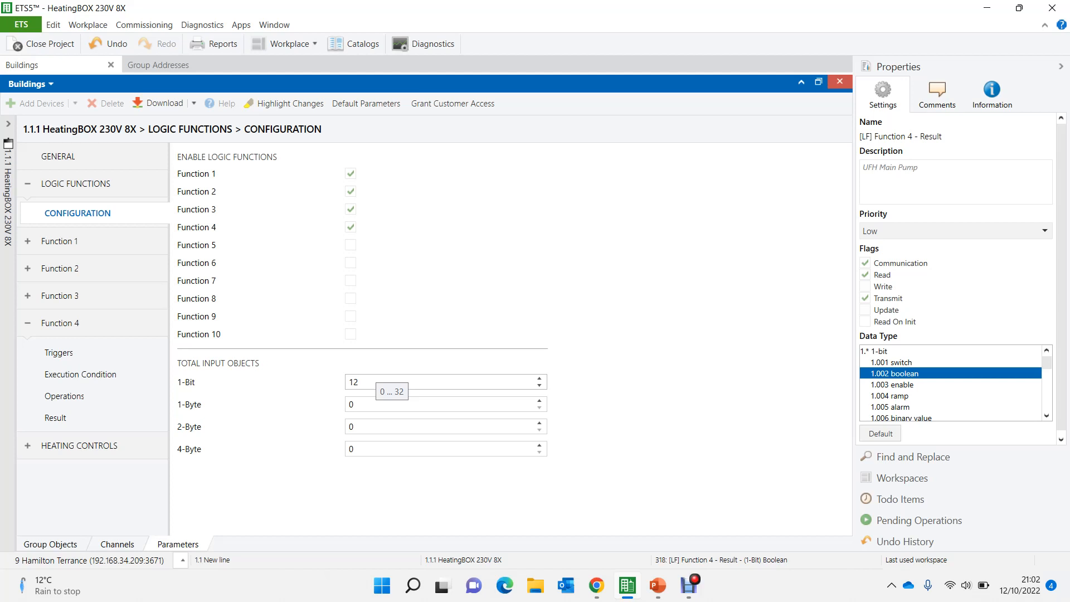
left_click(373, 382)
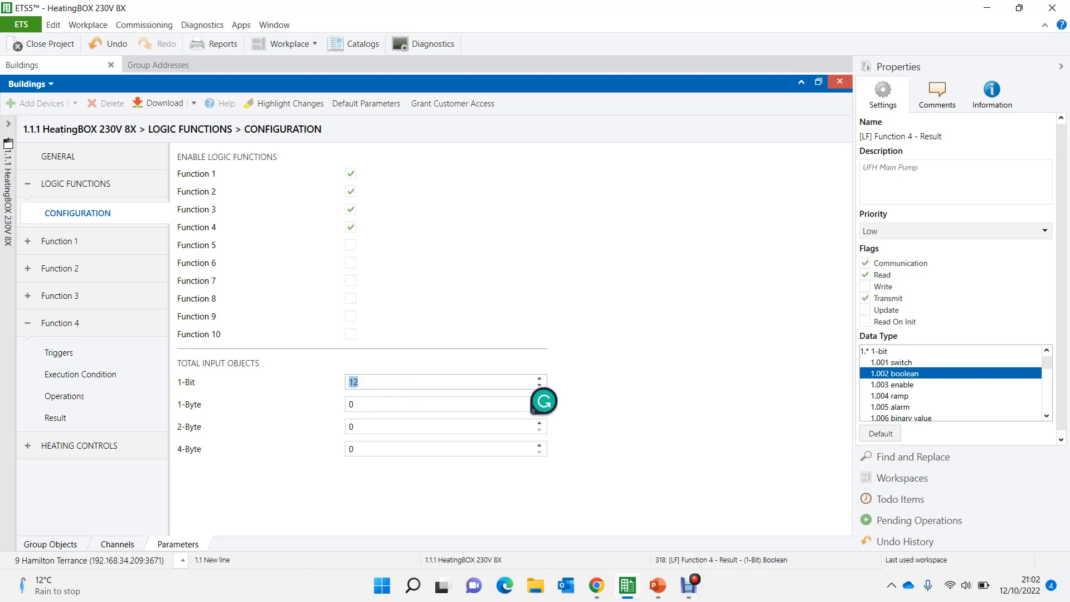
key("BackSpace")
type("5")
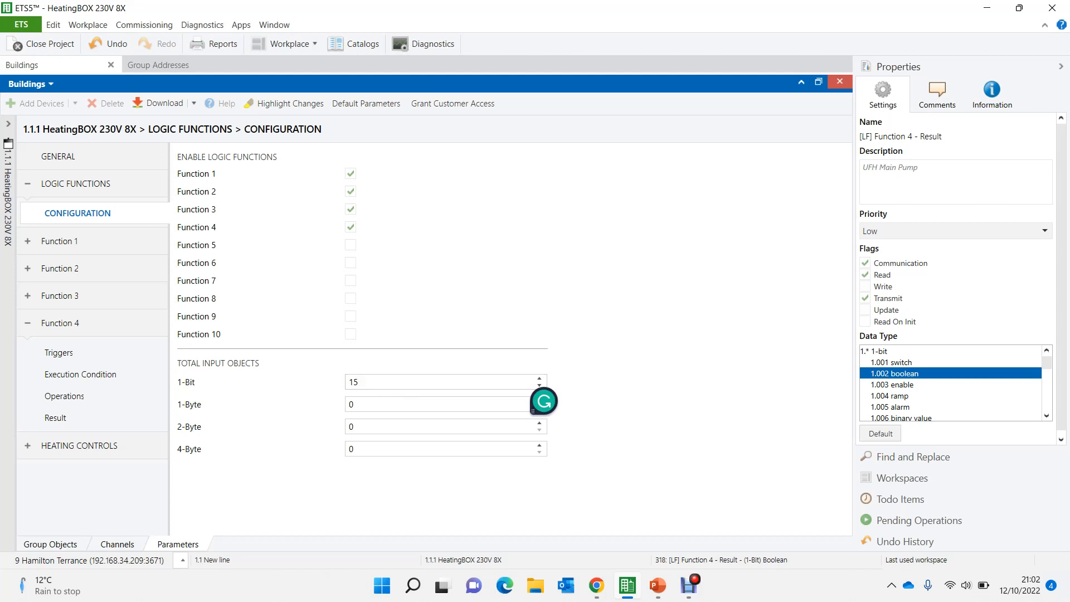
key("Tab")
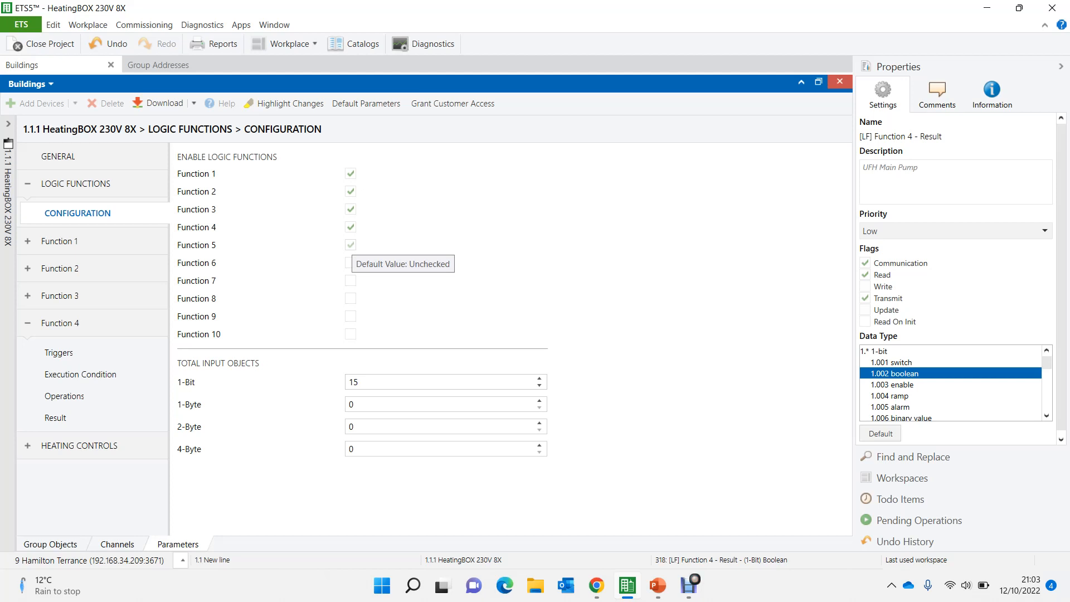
left_click(350, 245)
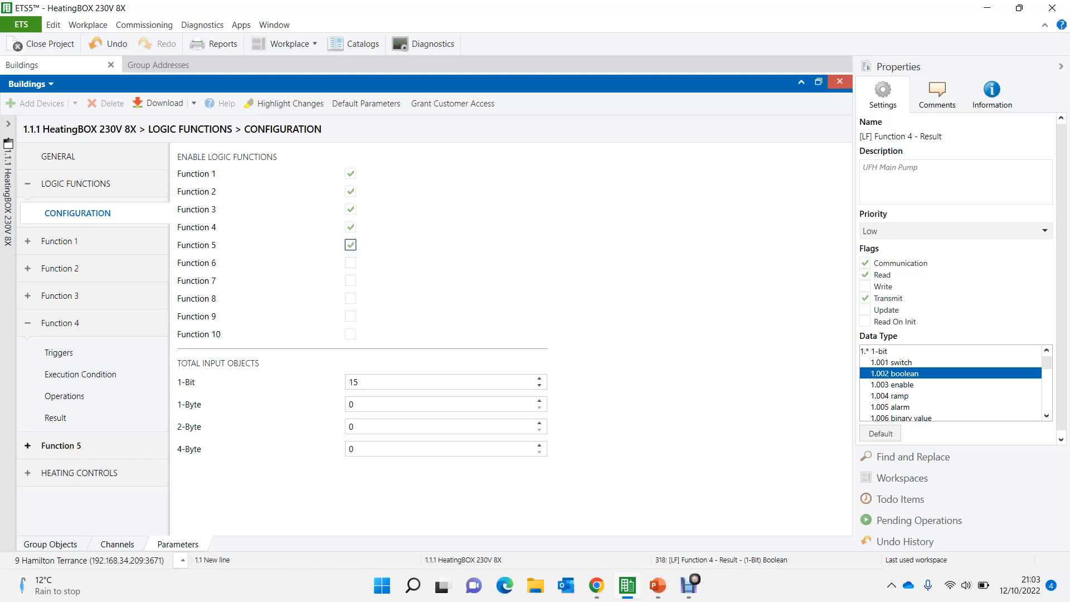
- Set Trigger 1 of Function 5 to 1-bit Data Entry 13
left_click(61, 446)
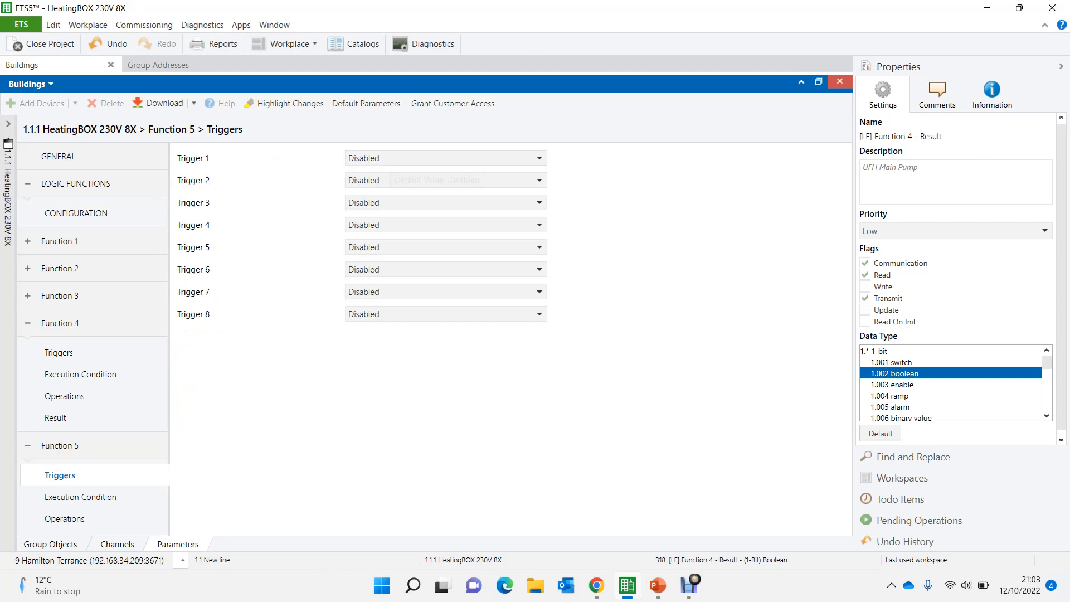
left_click(438, 158)
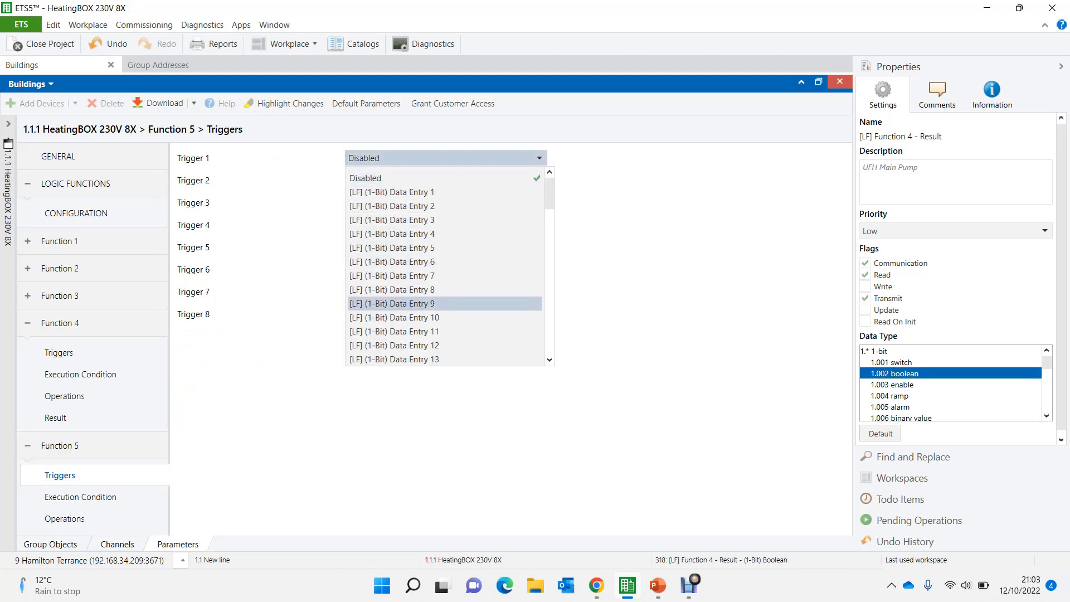
key("Down")
key("Down")
key("Up")
key("Return")
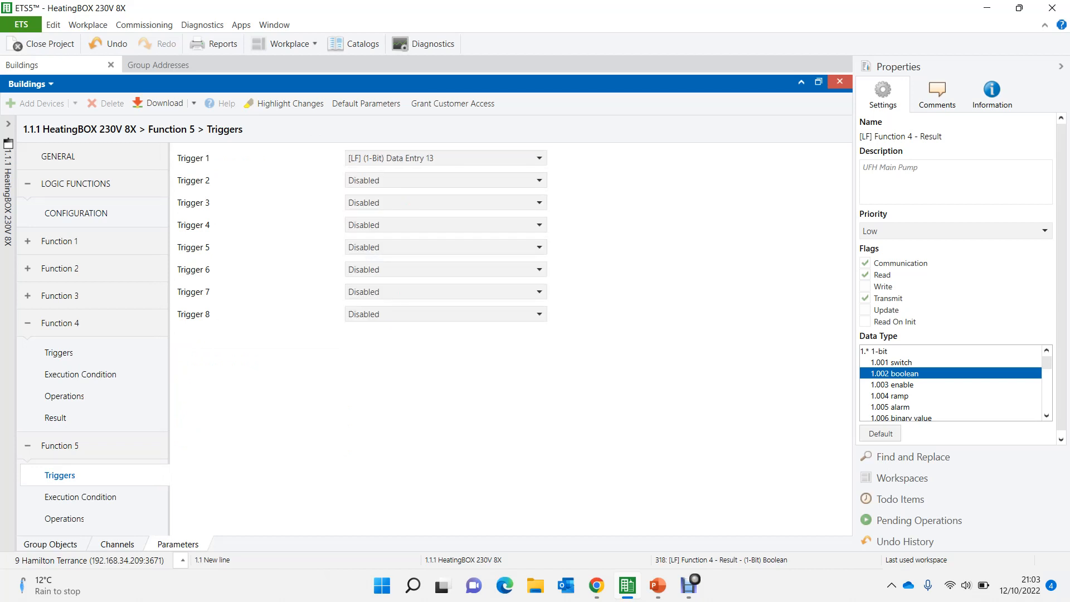
- Set Trigger 2 of Function 5 to 1-bit Data Entry 14 and Trigger 3 to Data Entry 15
left_click(437, 181)
scroll(437, 368, "down", 3)
key("Up")
key("Up")
key("Up")
key("Up")
key("Up")
key("Return")
left_click(438, 203)
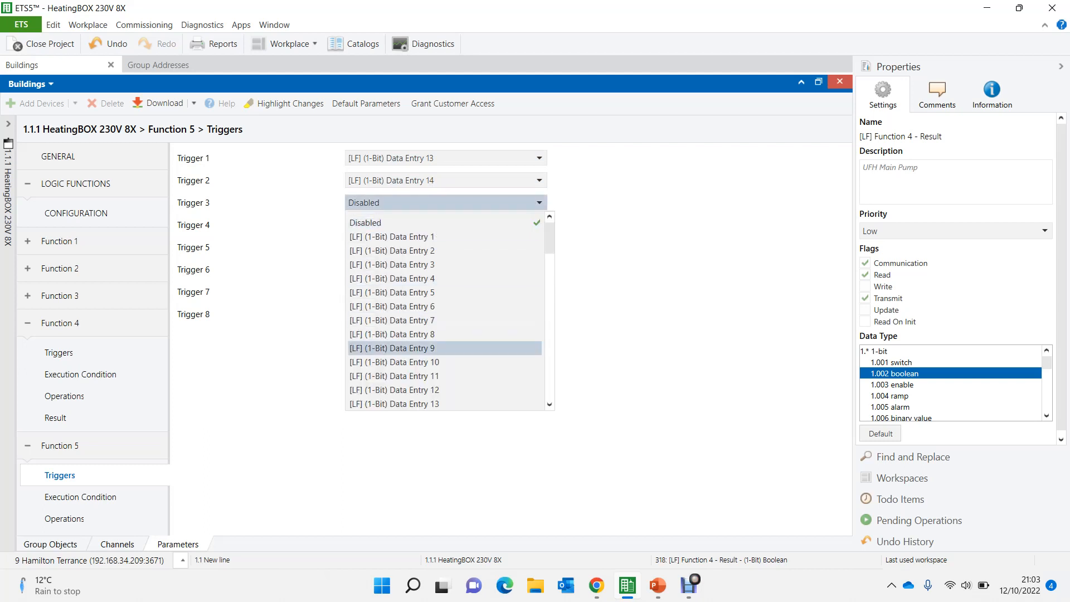
scroll(437, 382, "down", 3)
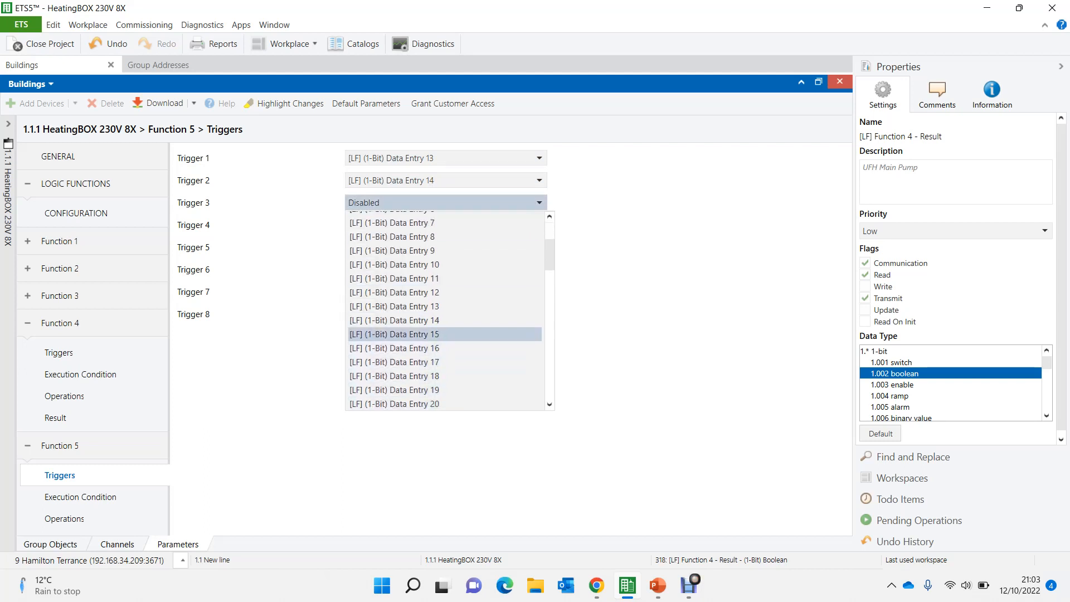
left_click(437, 334)
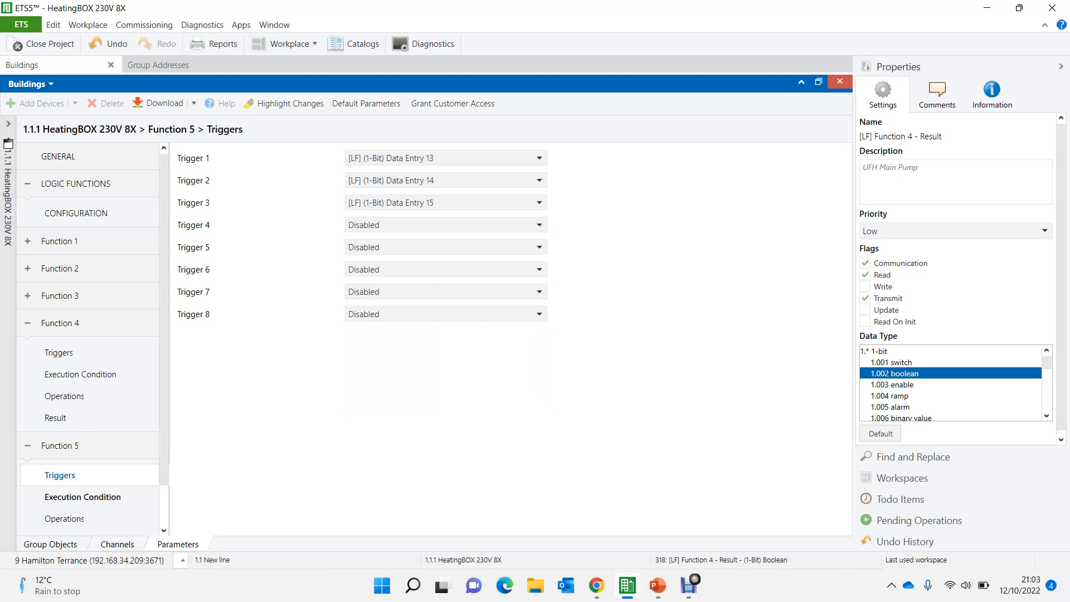
- Describe the Function 5 operations as Boiler On/Off and enable Operation 1
left_click(66, 519)
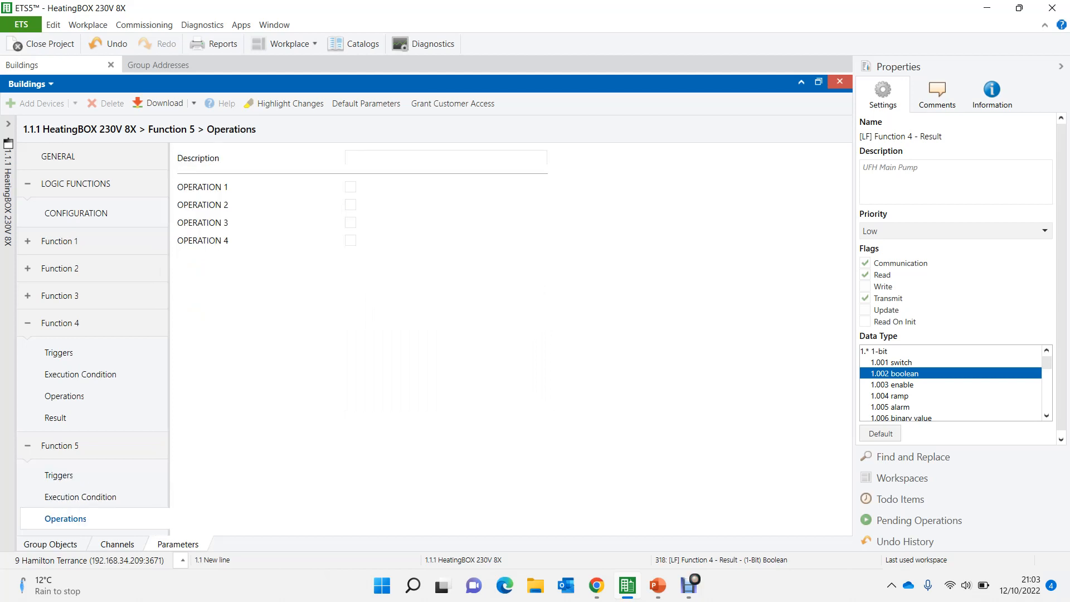
type("Boiler On/Off")
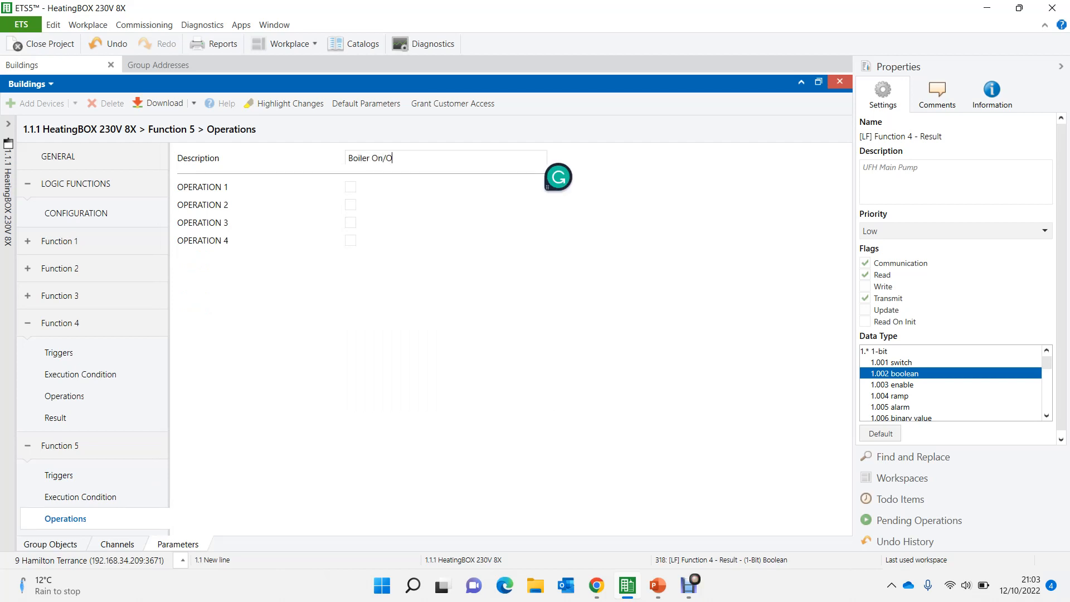
left_click(350, 188)
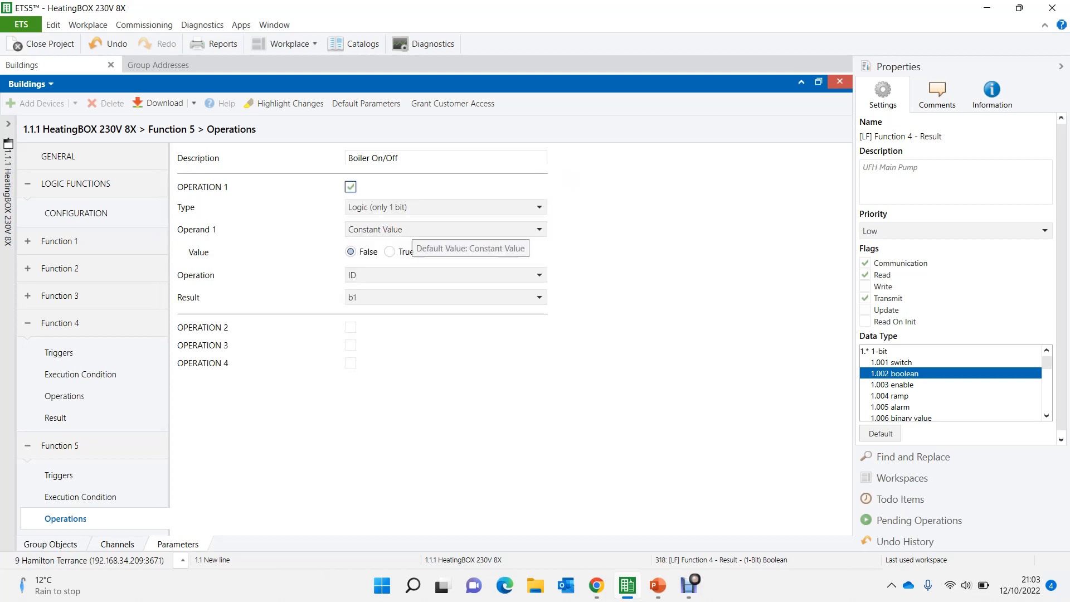
left_click(410, 229)
scroll(445, 418, "down", 1)
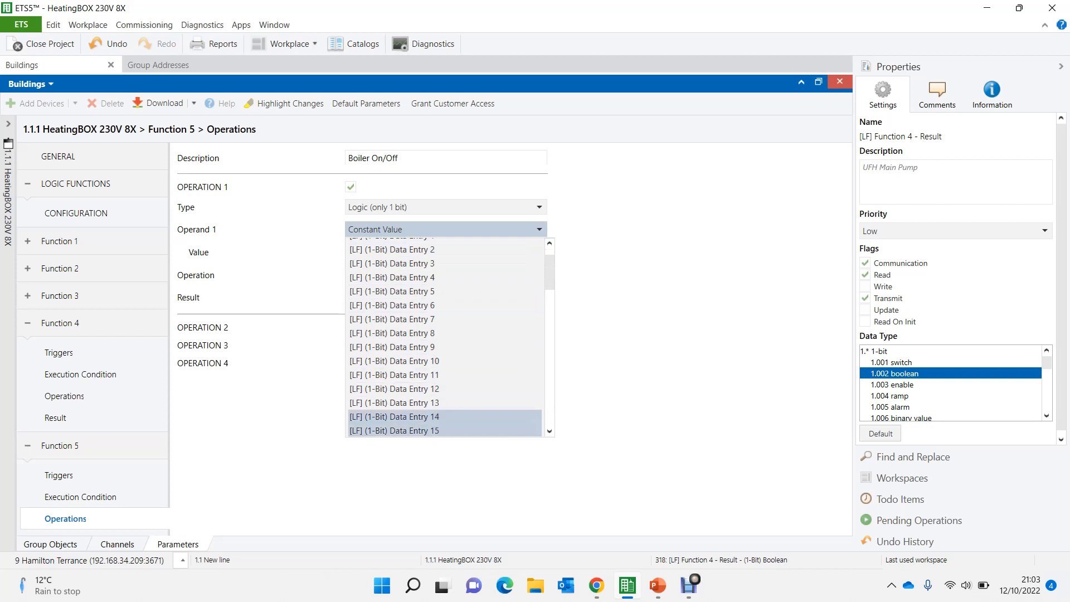
left_click(393, 431)
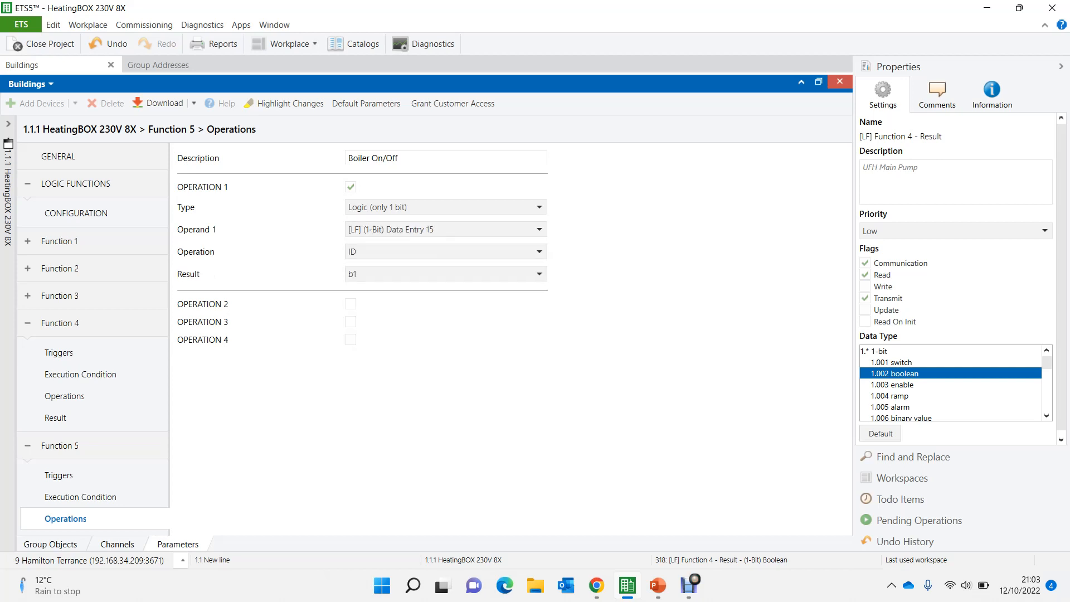
- In Operation 1 of Function 5, combine 1-bit Data Entry 13 as Operand 1 and Data Entry 14 as Operand 2 with OR
left_click(440, 229)
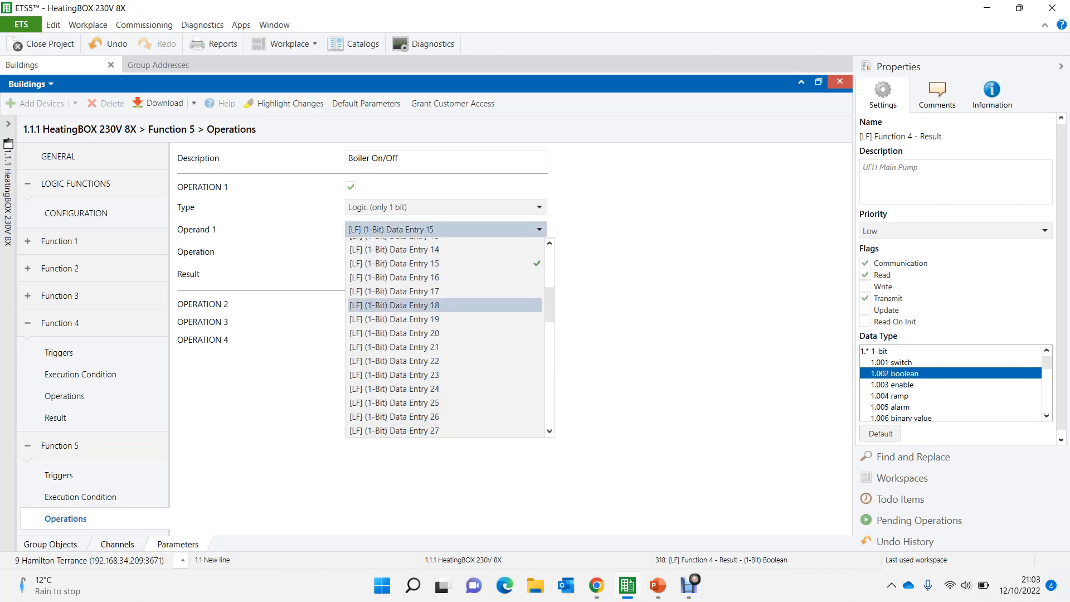
scroll(445, 368, "up", 2)
left_click(440, 305)
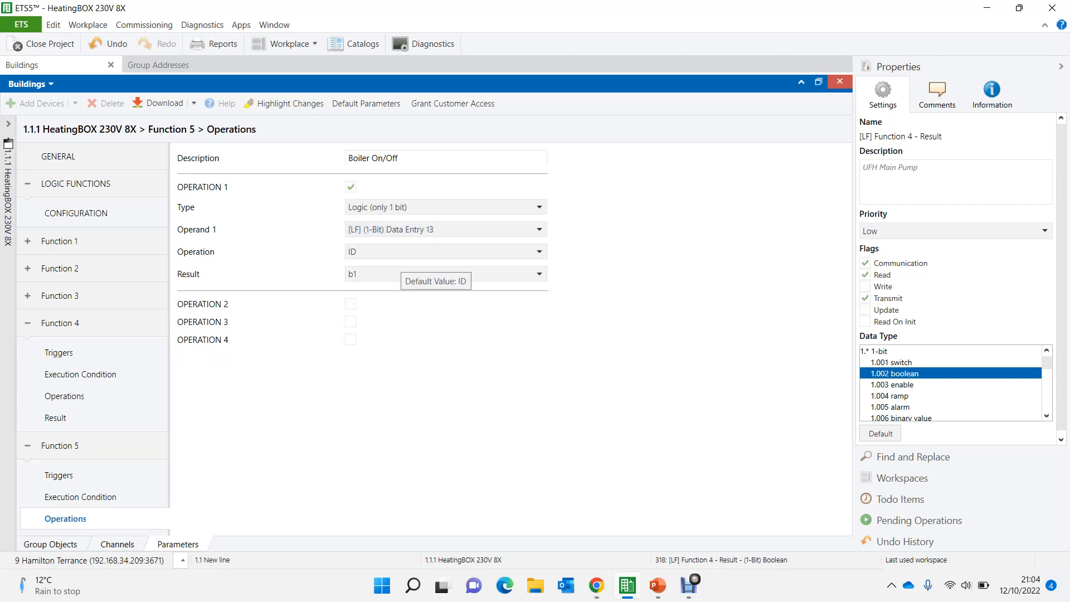
left_click(423, 252)
left_click(390, 314)
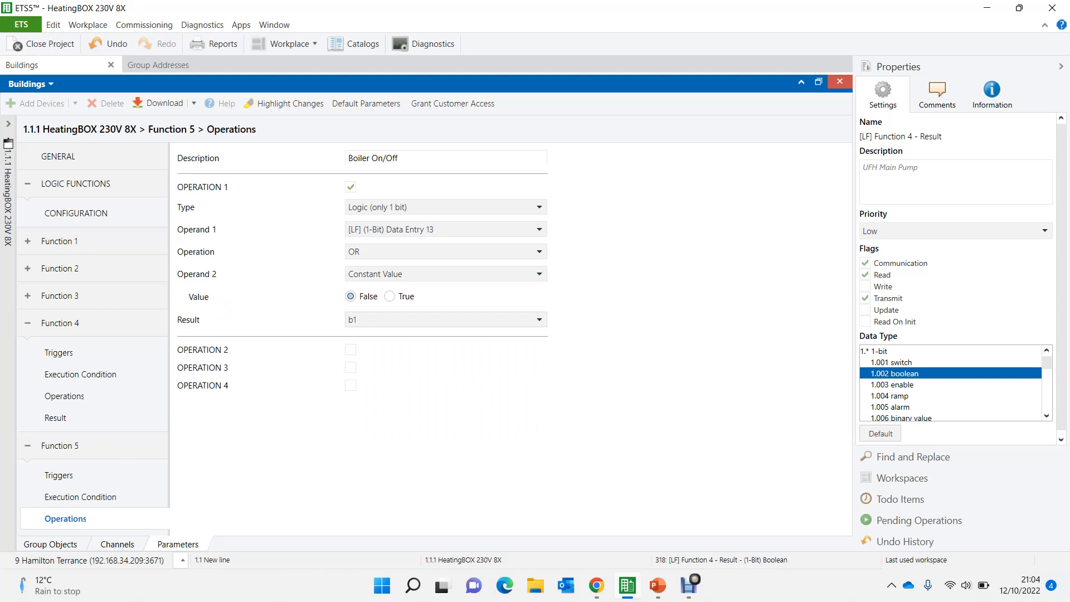
left_click(391, 274)
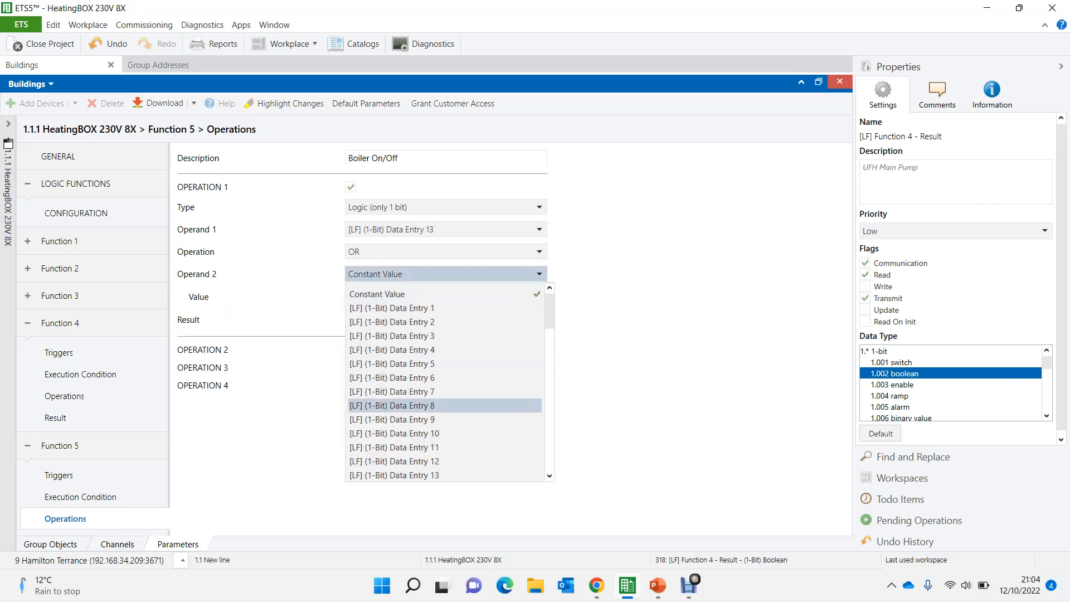
scroll(390, 433, "down", 2)
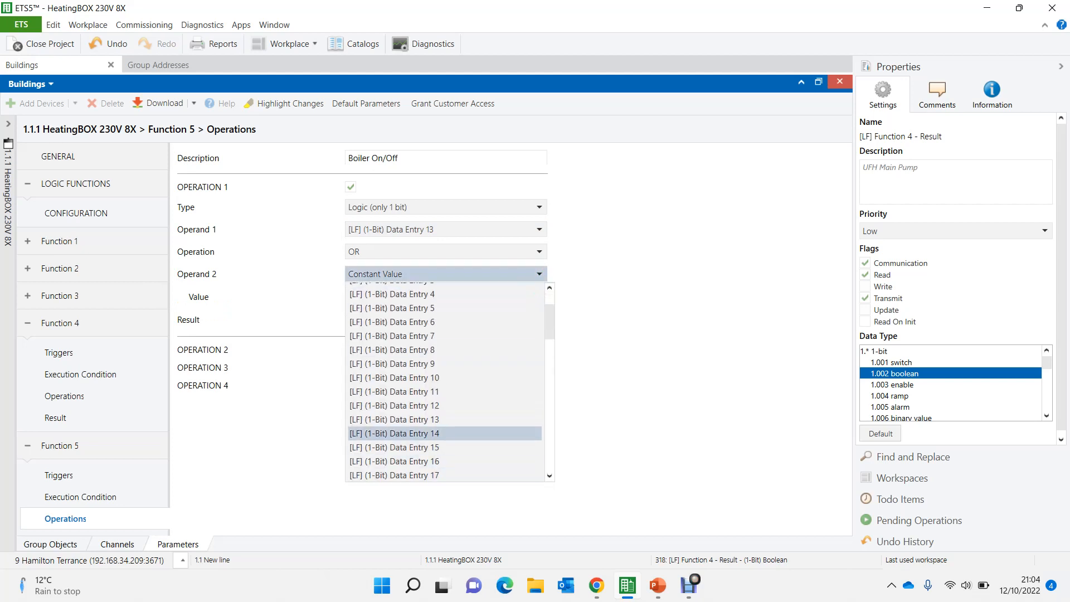
left_click(391, 434)
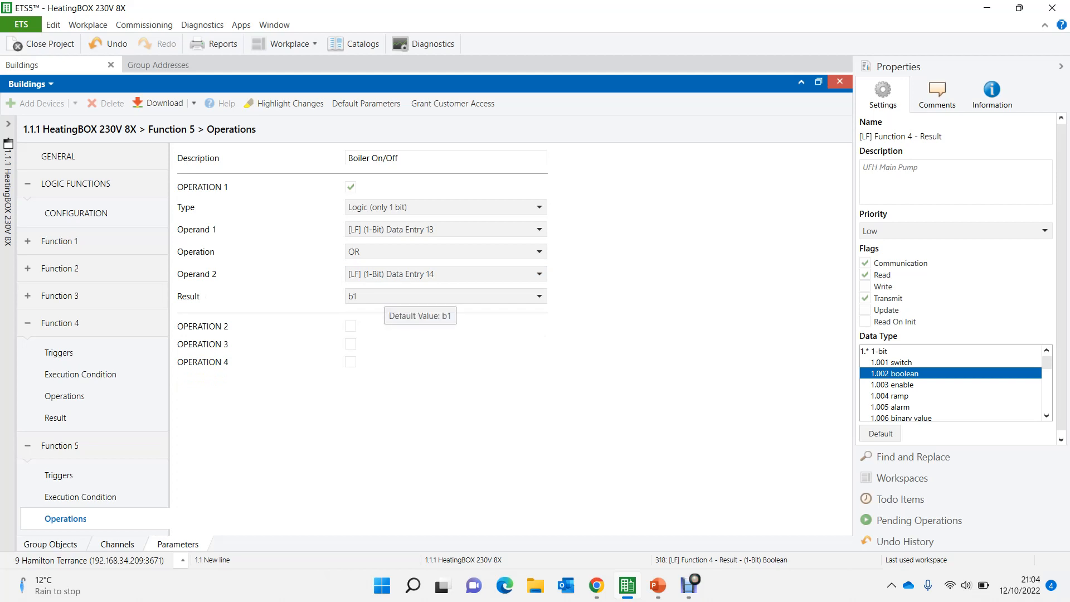
- Store the result of Function 5's Operation 1 in b9
left_click(55, 417)
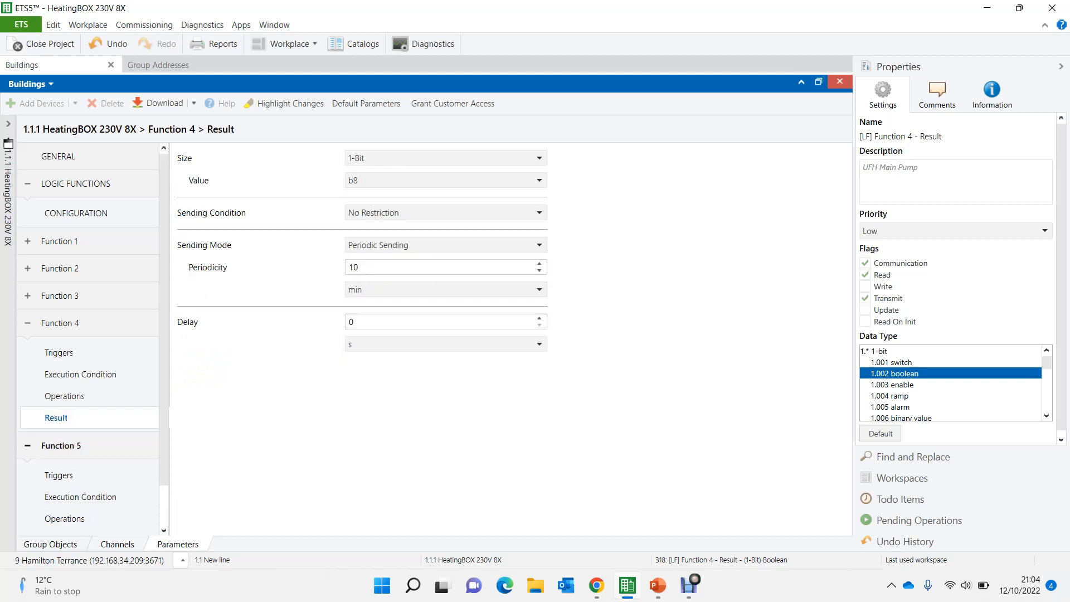
scroll(89, 335, "down", 2)
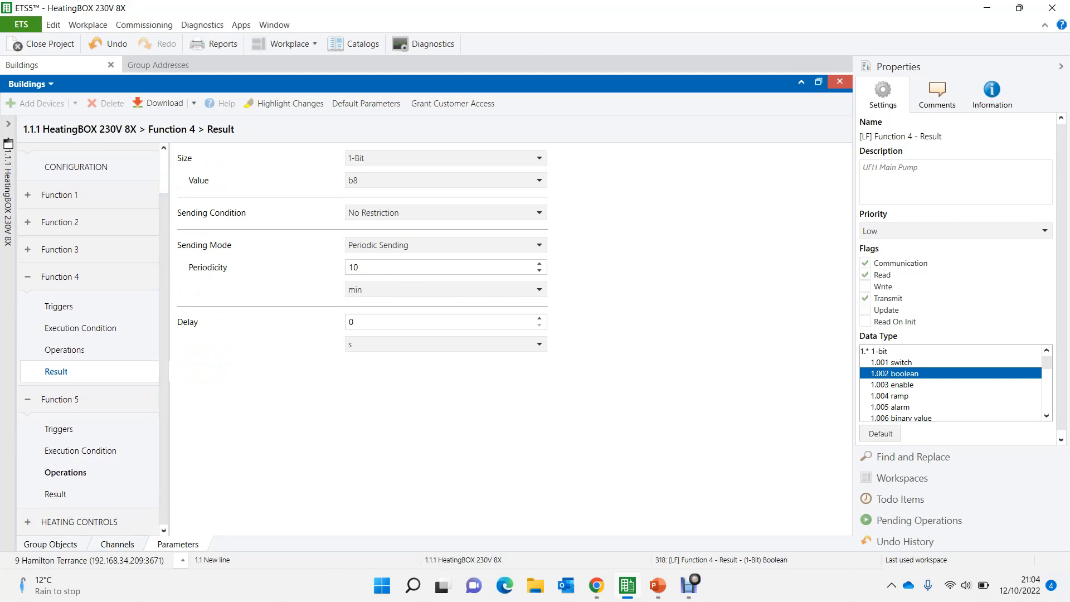
left_click(66, 472)
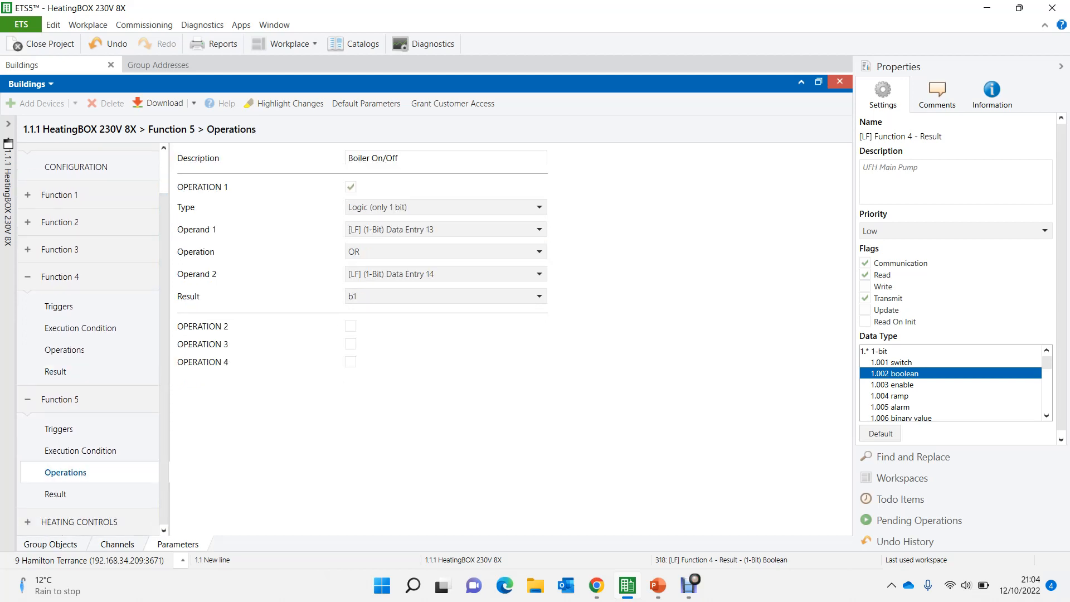
left_click(440, 296)
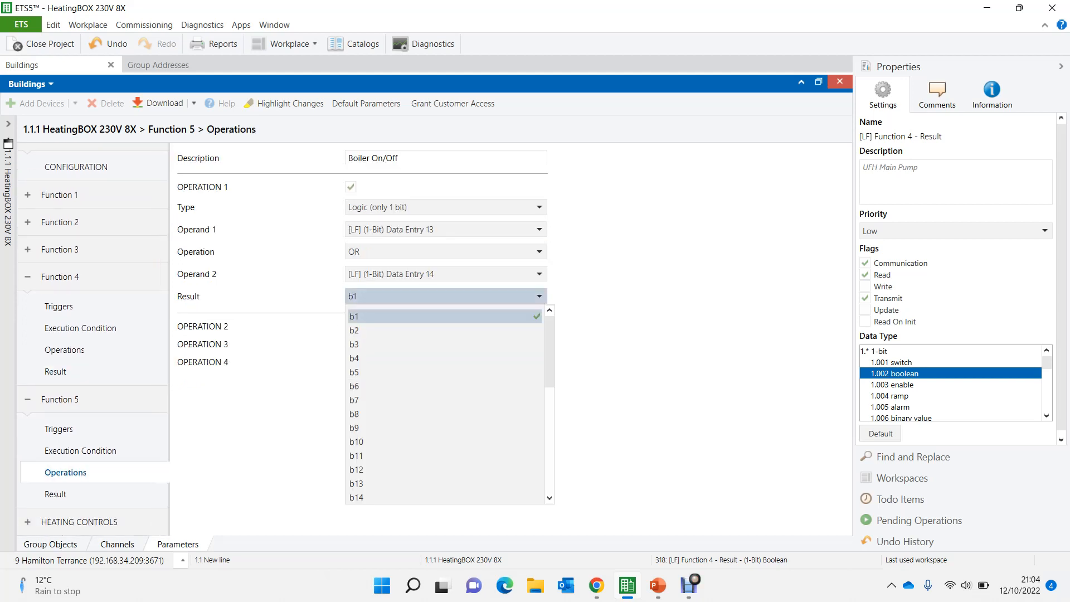
left_click(441, 428)
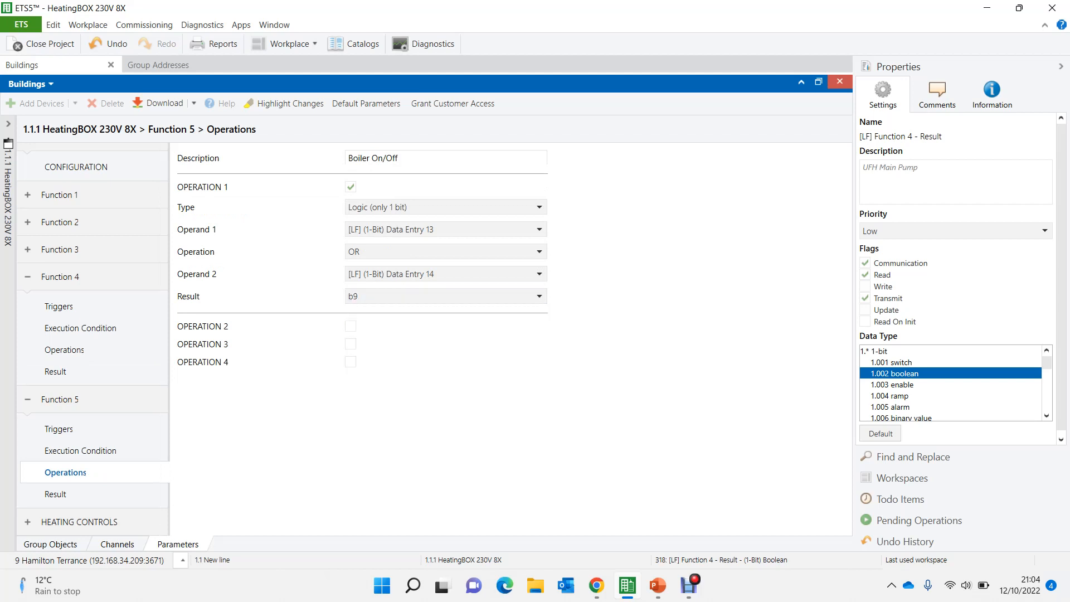
- Enable Operation 2 of Function 5 and set its Operand 1 to 1-bit Data Entry 15
left_click(351, 326)
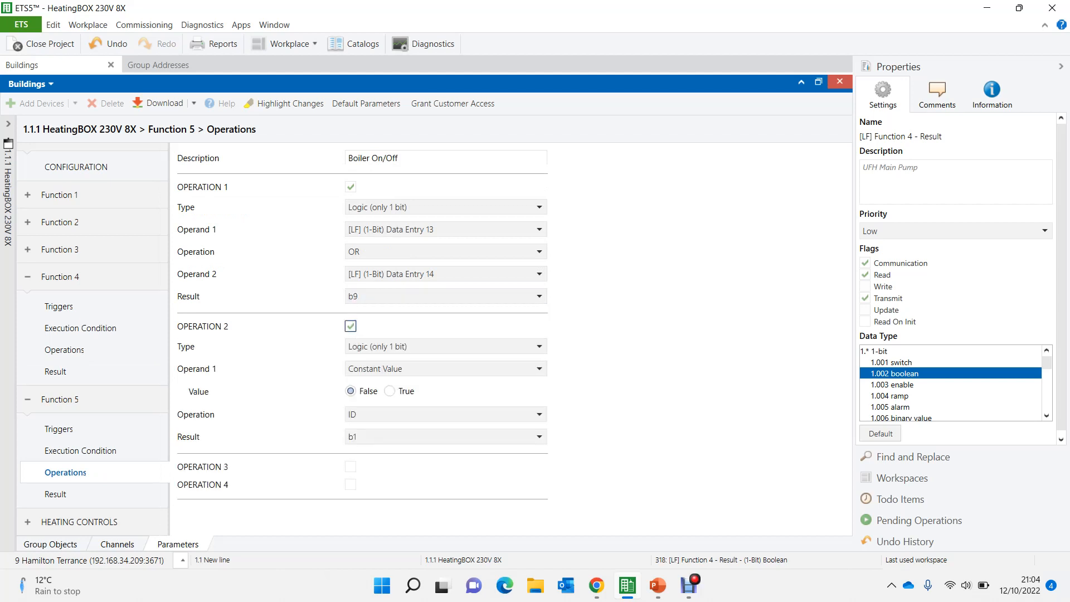
left_click(440, 368)
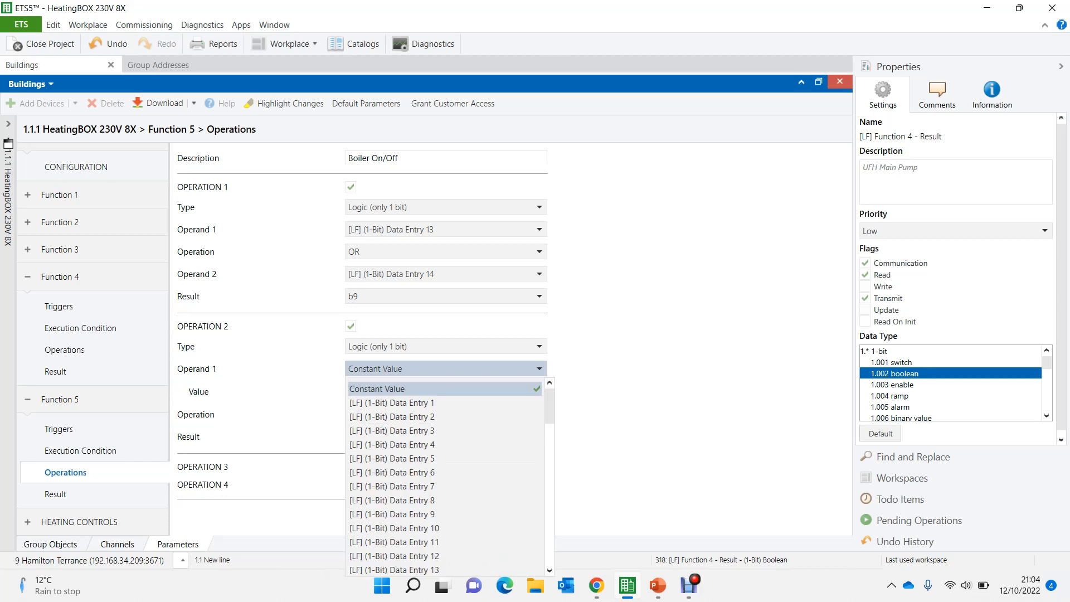
left_click_drag(550, 404, 549, 436)
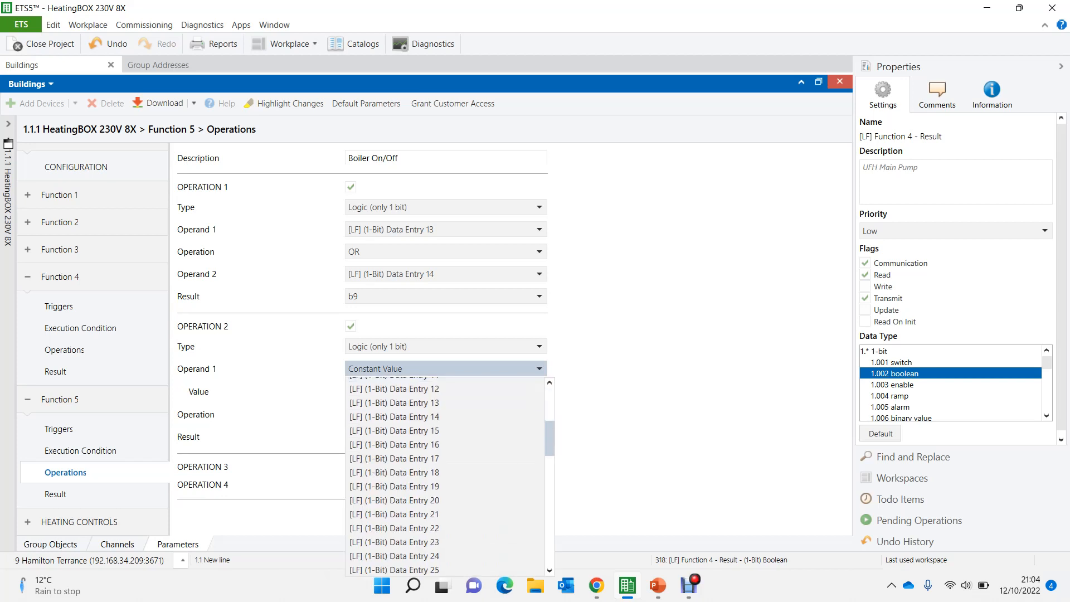
left_click(394, 431)
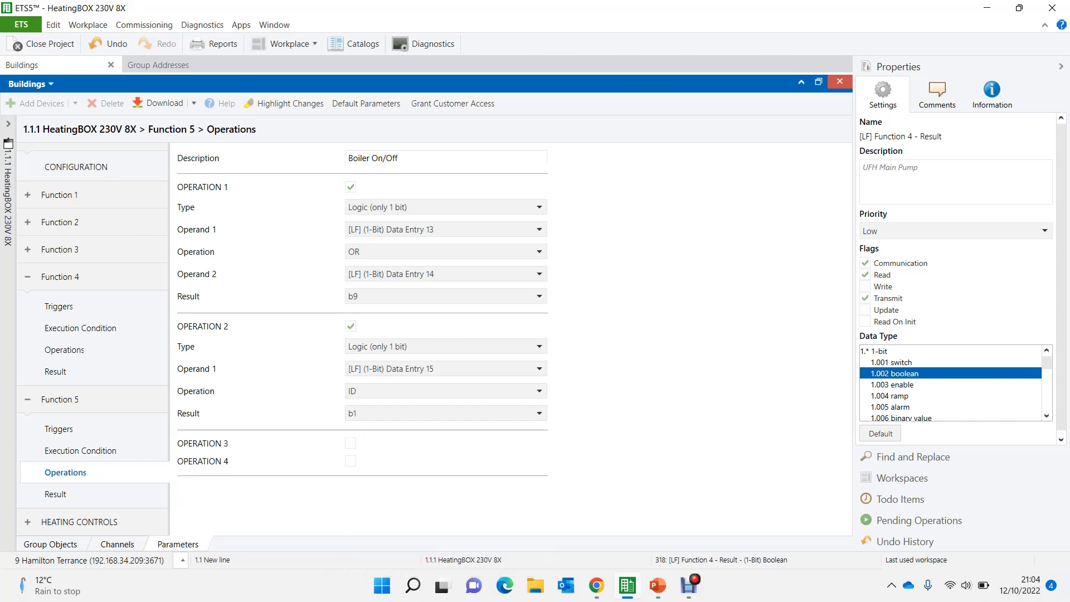
- Set Operation 2 of Function 5 to OR with b9 as Operand 2
left_click(440, 391)
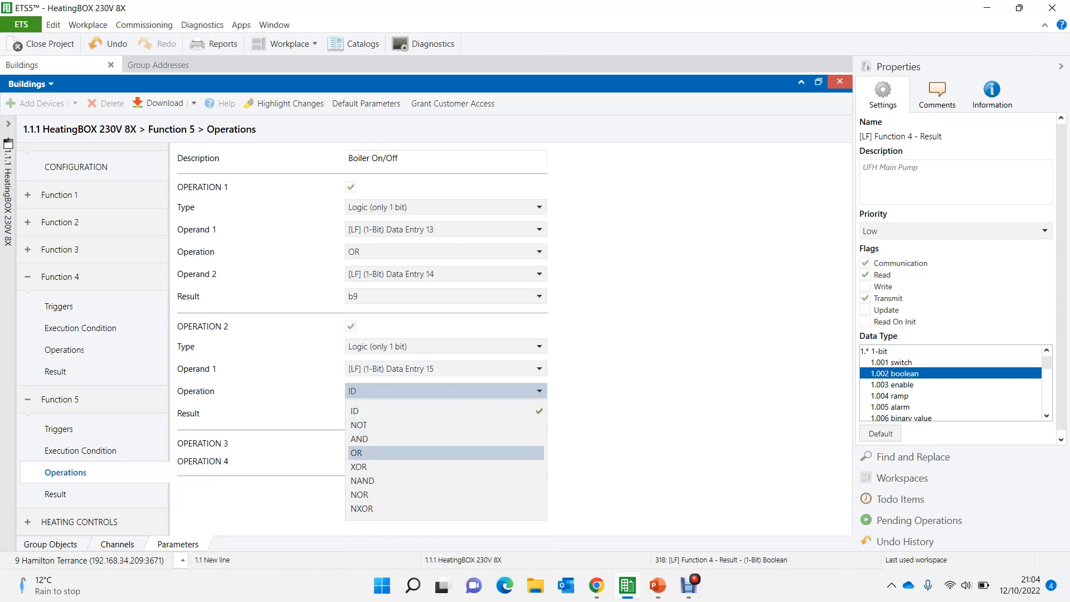
left_click(390, 453)
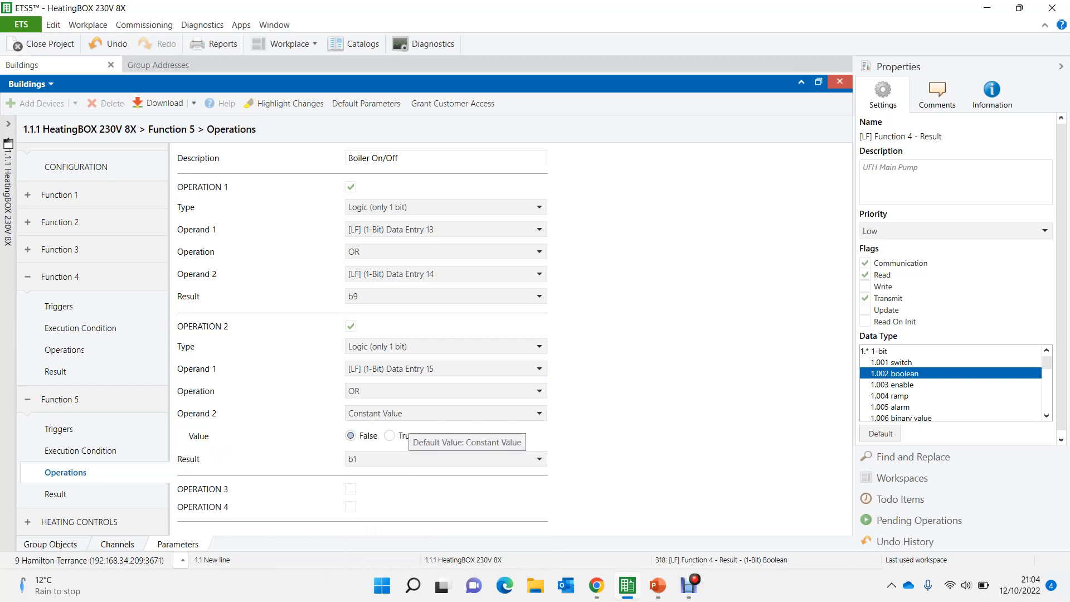
left_click(407, 415)
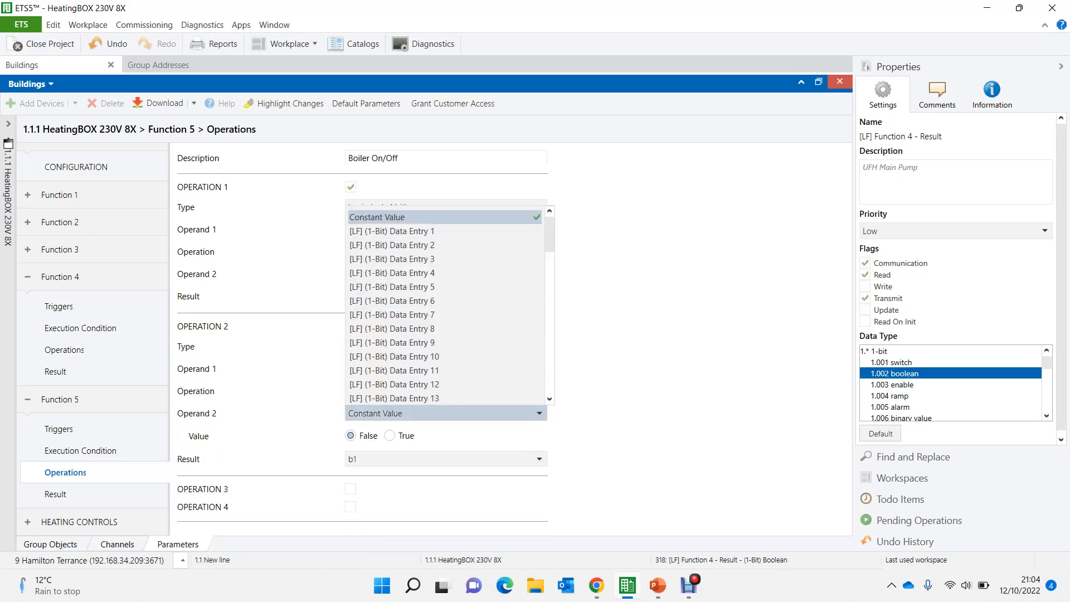
scroll(446, 306, "down", 5)
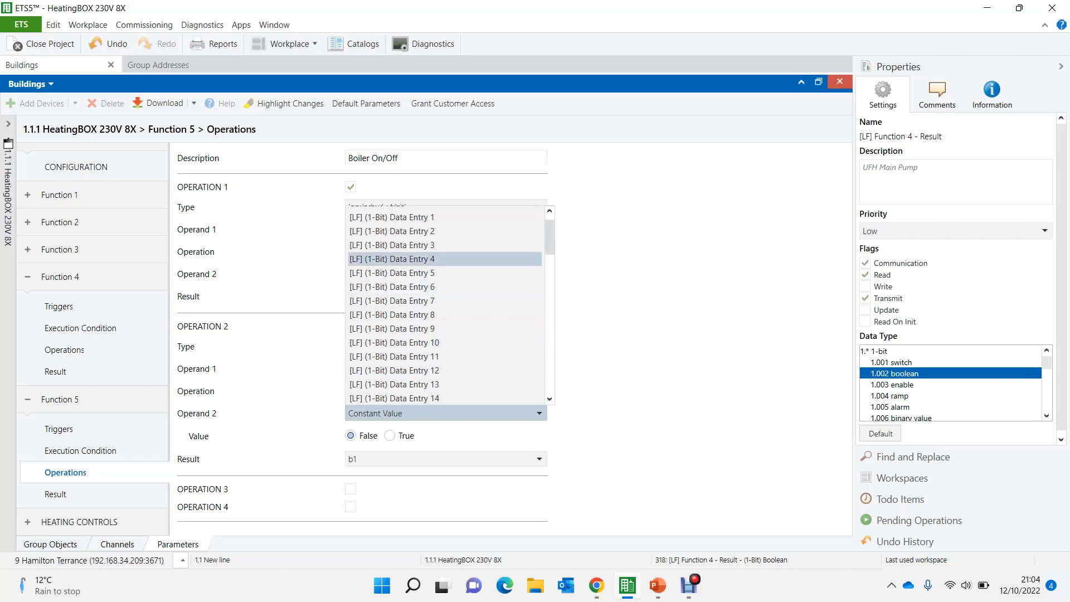
scroll(446, 307, "down", 4)
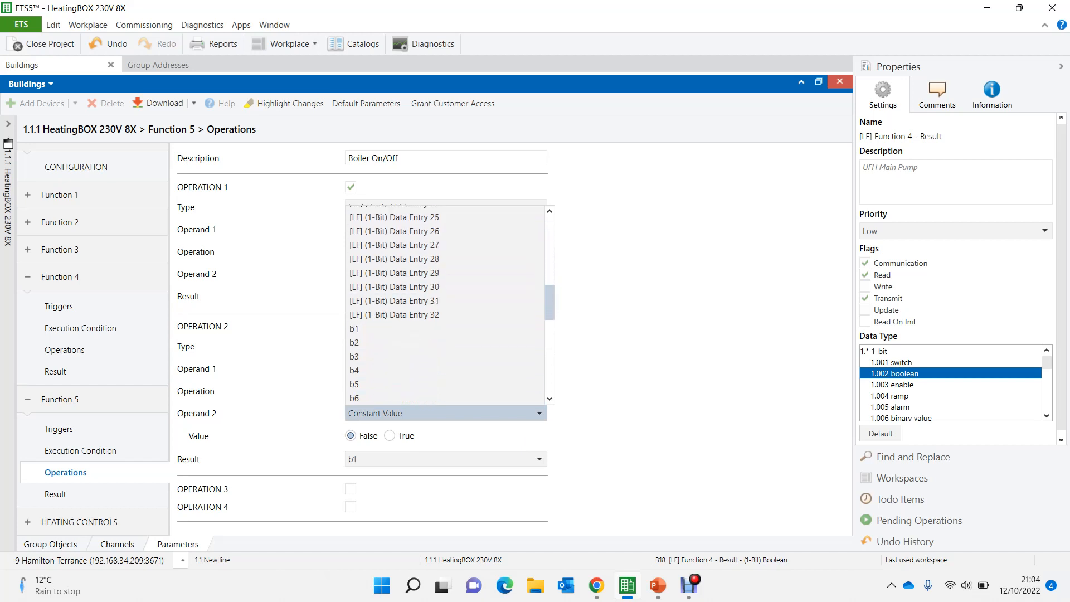
scroll(446, 306, "down", 1)
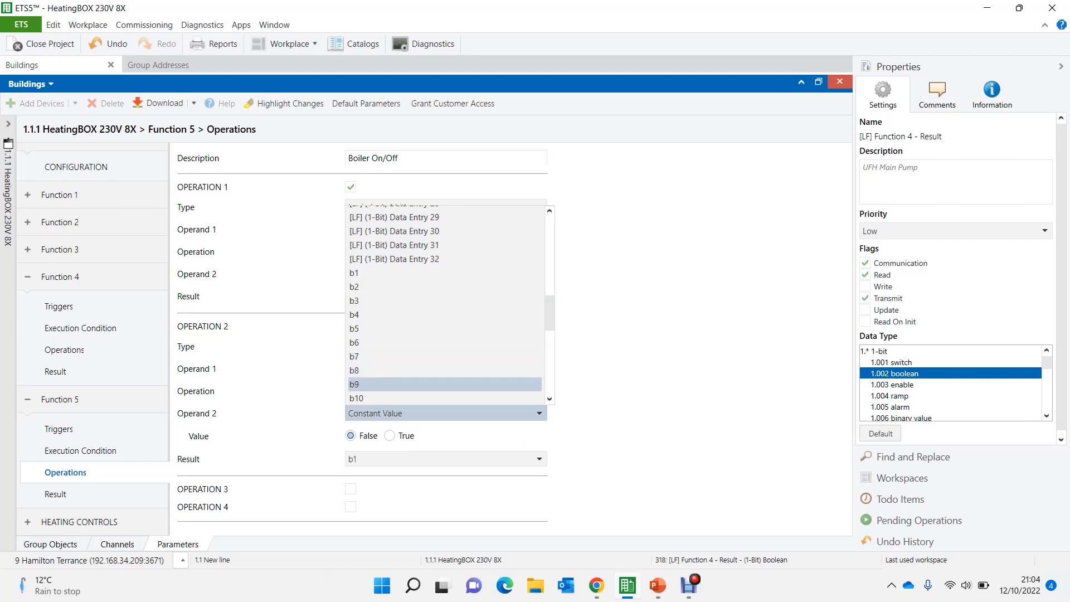
left_click(357, 384)
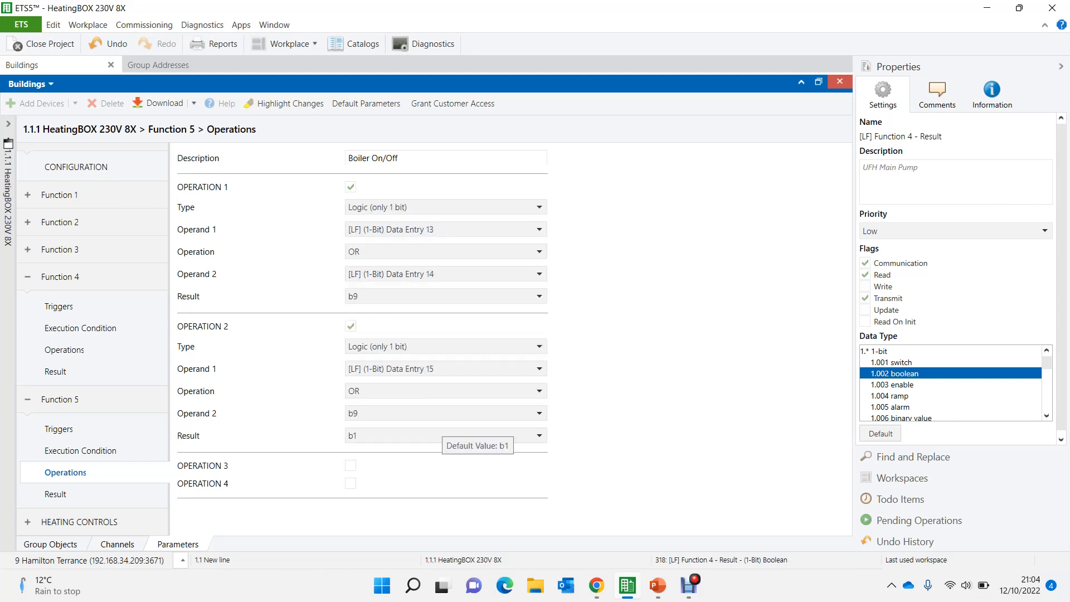
- Store the Operation 2 result in b10 and set Function 5's 1-bit result value to b10
left_click(440, 436)
scroll(446, 324, "down", 1)
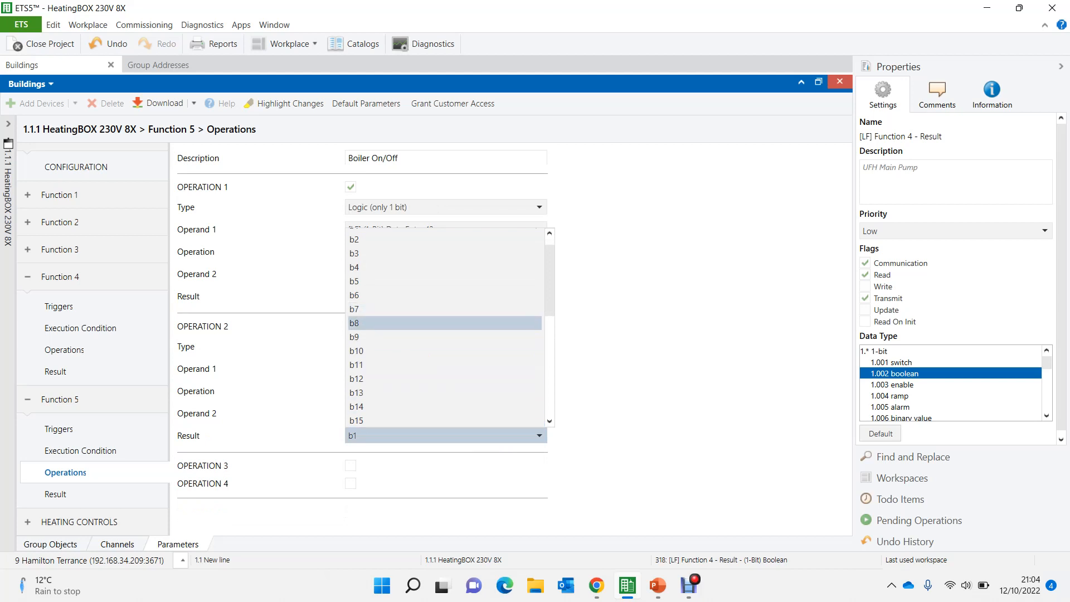
left_click(390, 351)
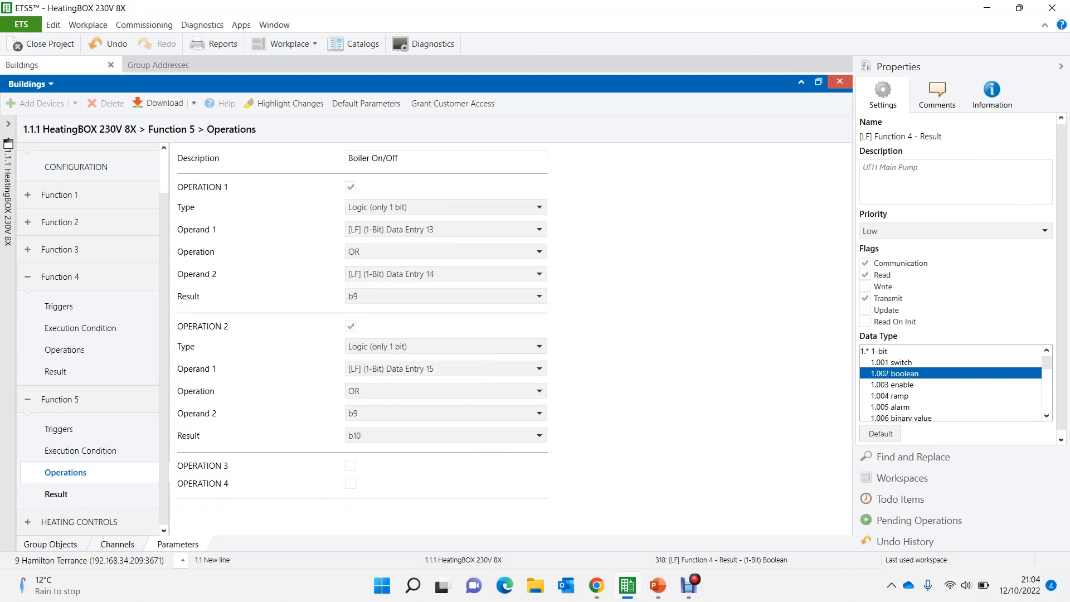
left_click(56, 494)
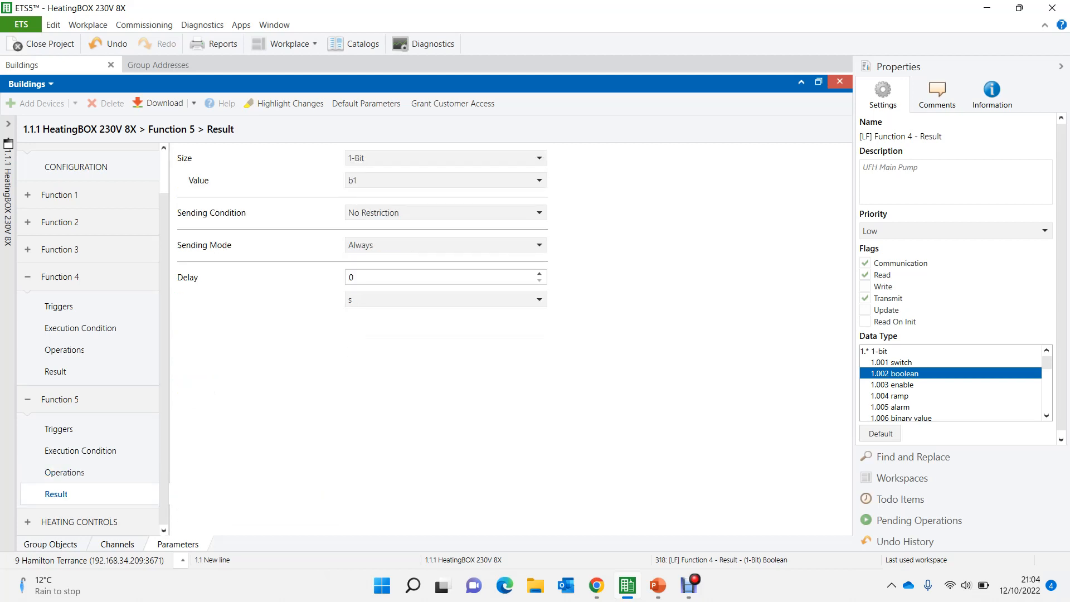
left_click(385, 180)
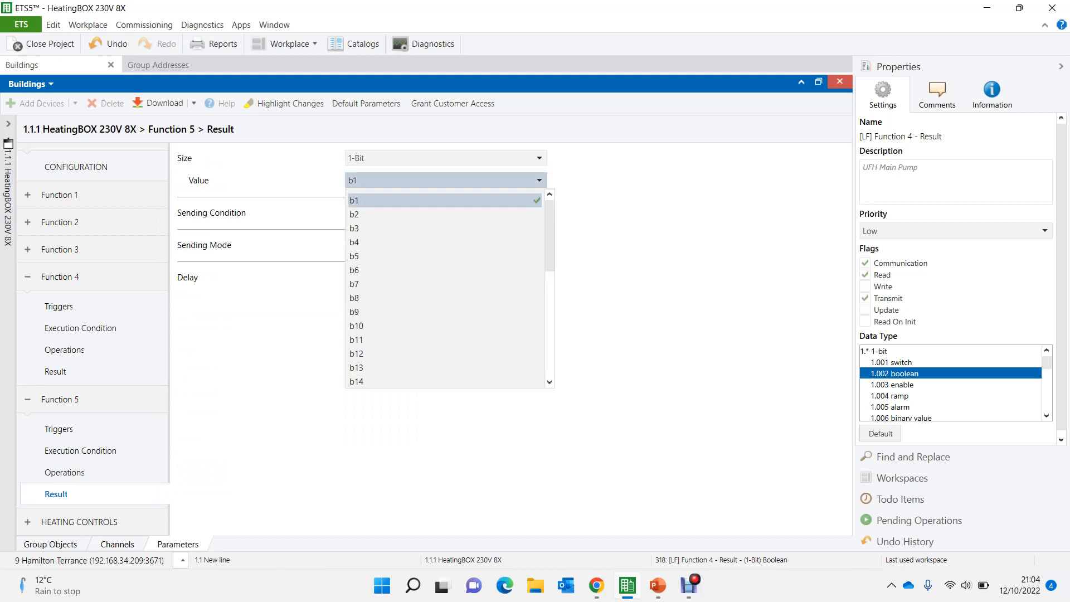
left_click(390, 325)
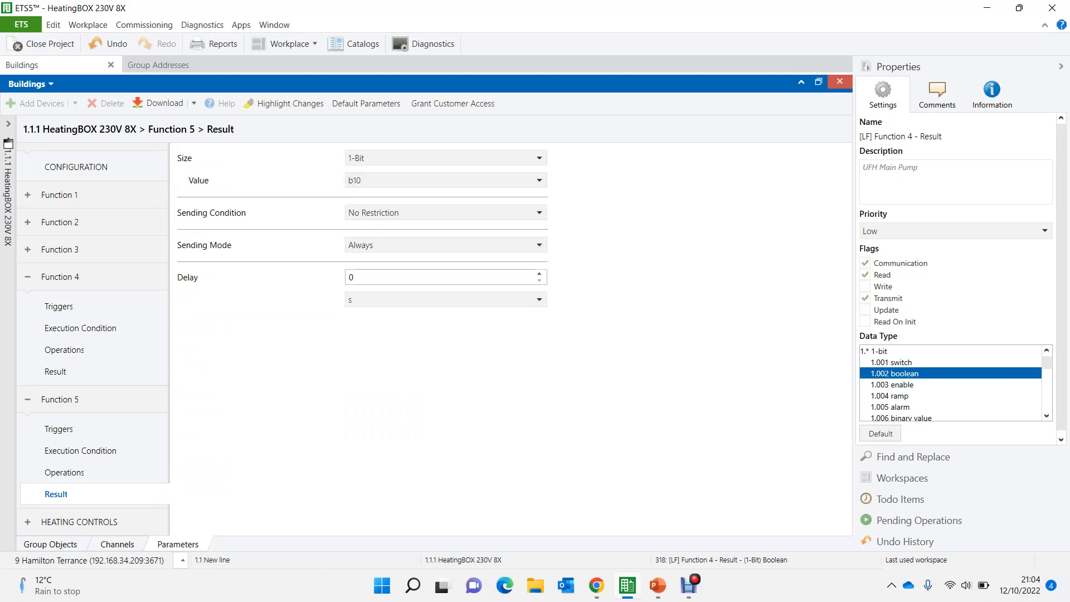
- Set Function 5's result to Periodic Sending with a periodicity of 10 min
left_click(385, 246)
left_click(393, 293)
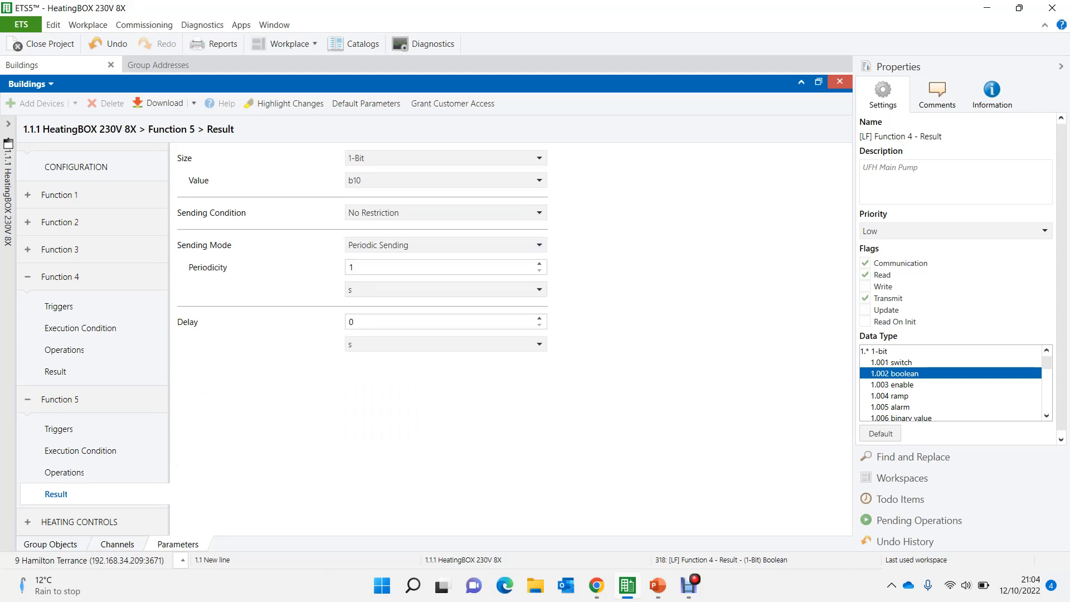
double_click(356, 268)
type("10")
left_click(424, 290)
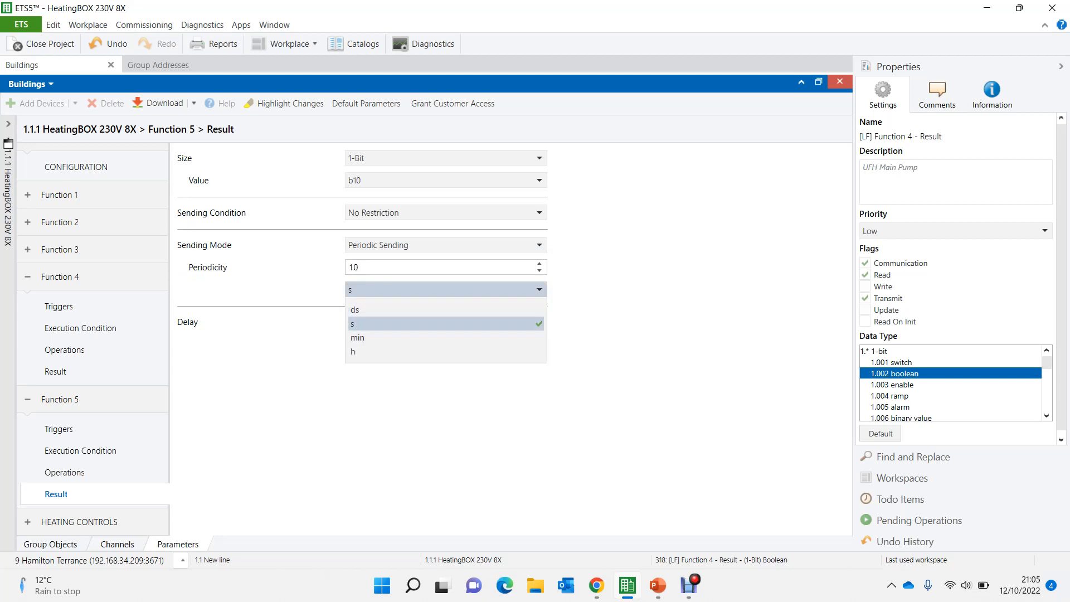
left_click(358, 338)
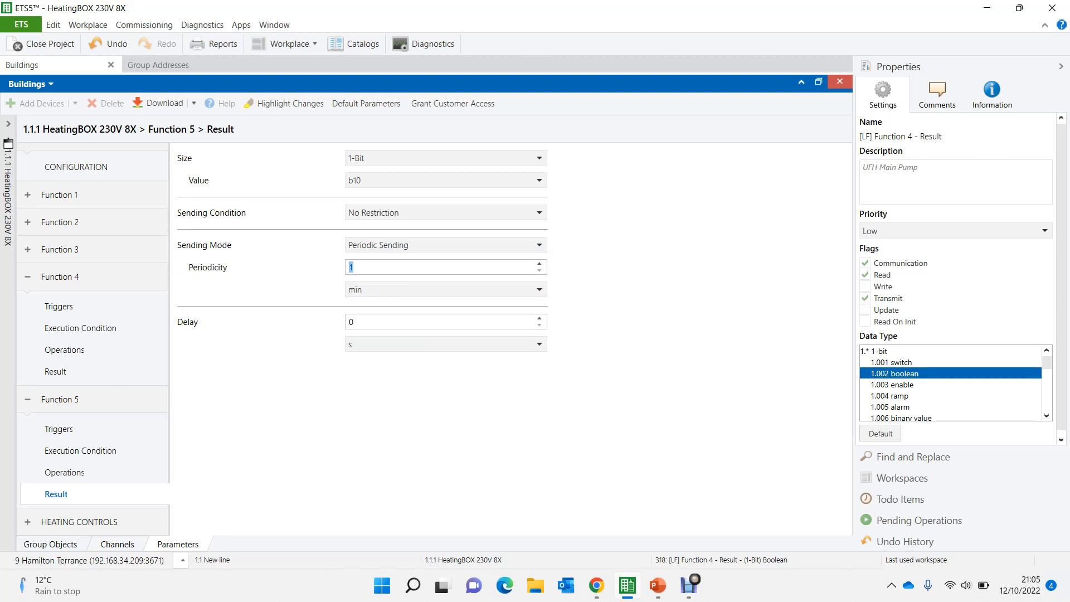
type("0")
- Show the HeatingBOX group objects and the Underfloor Heating group addresses together in a split view
left_click(50, 544)
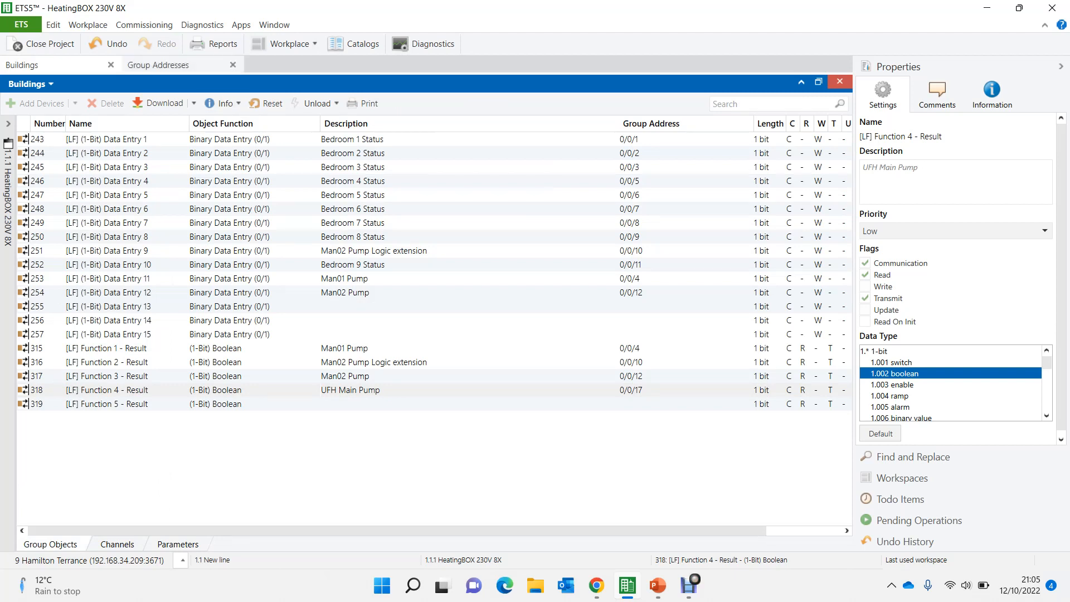
left_click(158, 65)
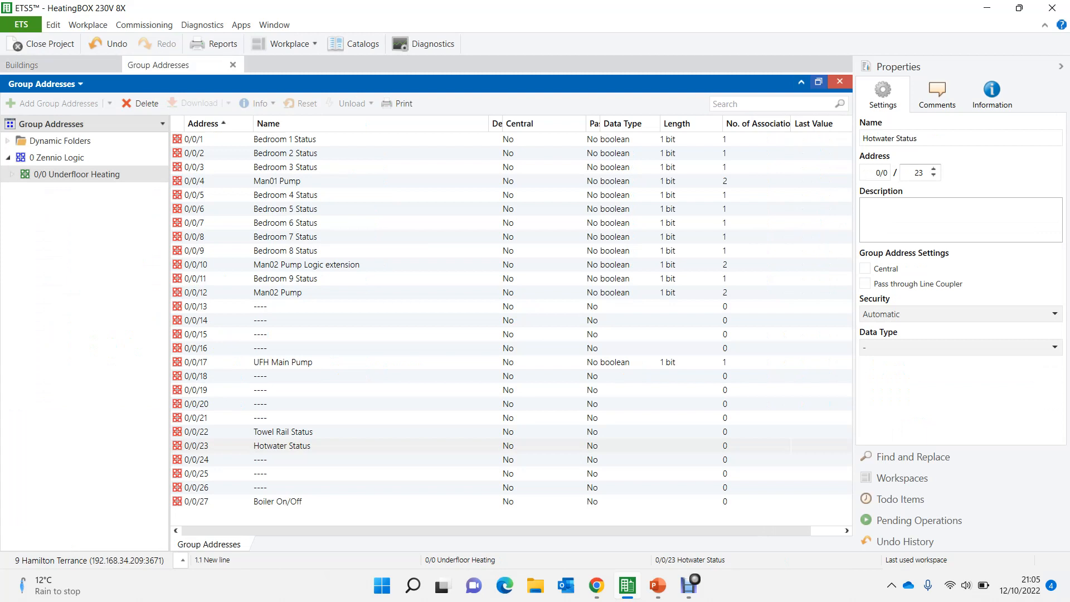
left_click(818, 81)
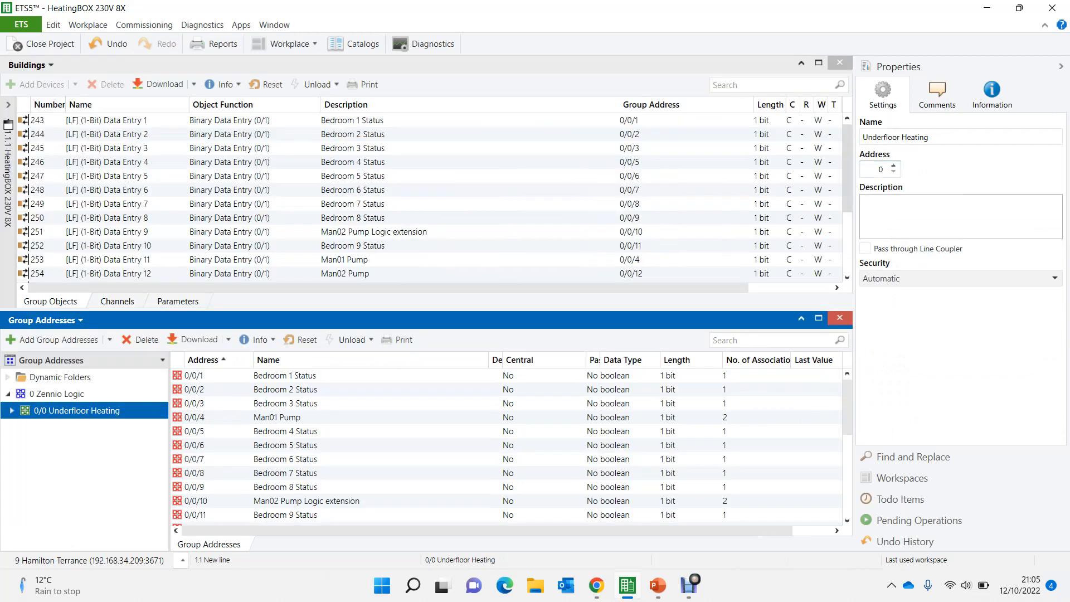
- Link the UFH Main Pump group address 0/0/17 from the Function 4 result to 1-bit Data Entry 13
scroll(847, 167, "down", 3)
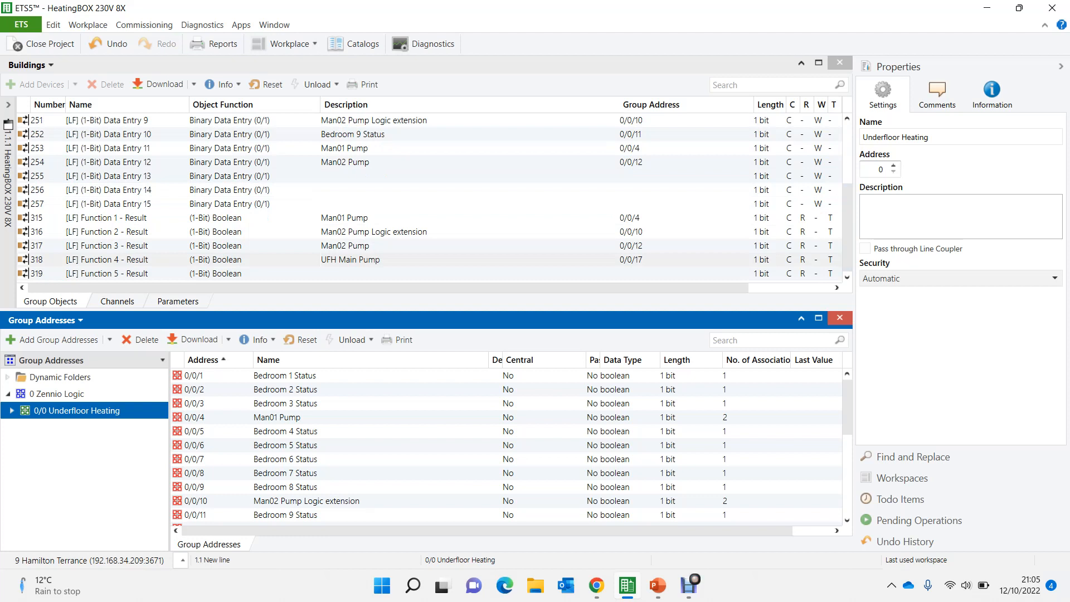
left_click(109, 175)
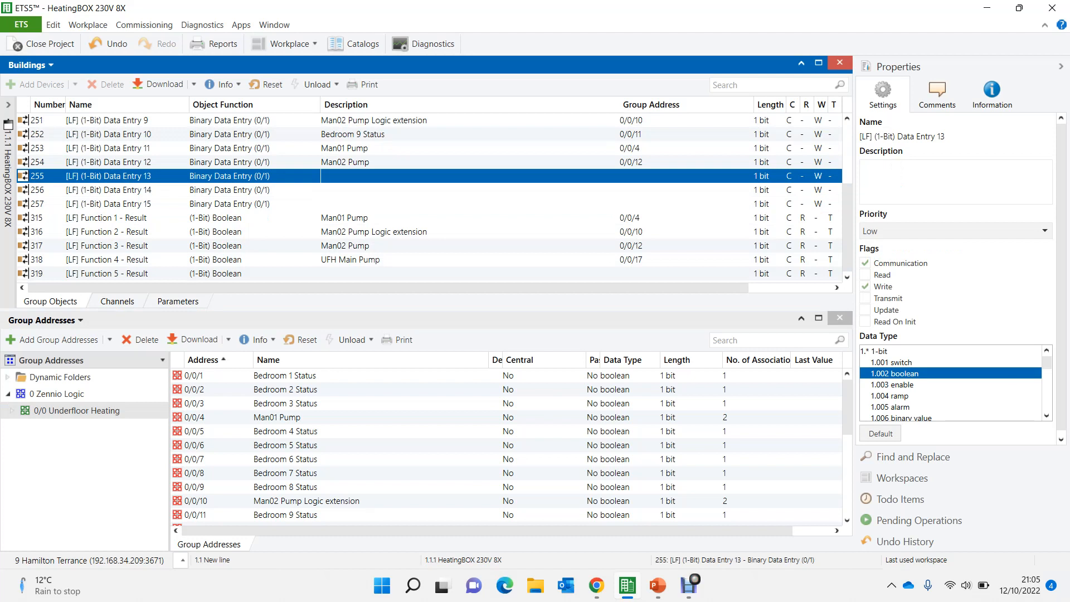
left_click_drag(312, 260, 311, 177)
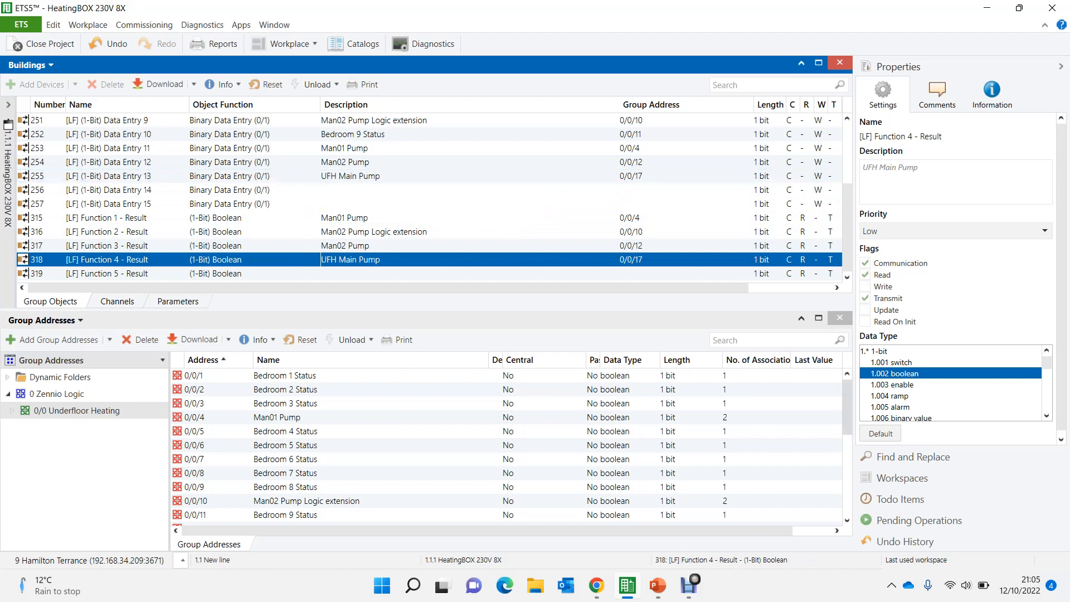
- Link Towel Rail Status 0/0/22 to 1-bit Data Entry 14 and Hotwater Status 0/0/23 to Data Entry 15
left_click(77, 410)
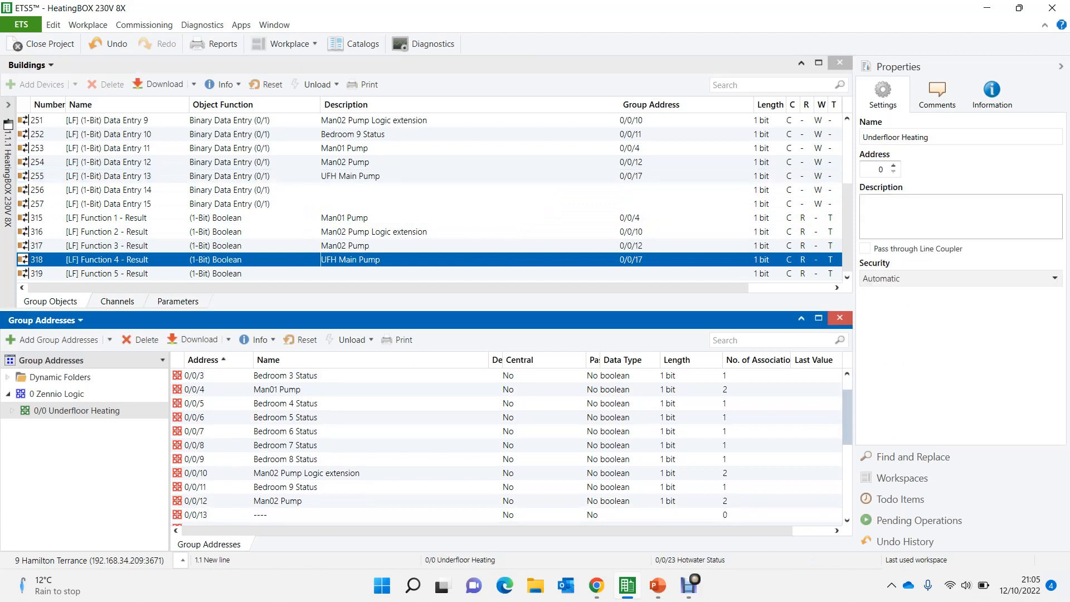
scroll(507, 446, "down", 5)
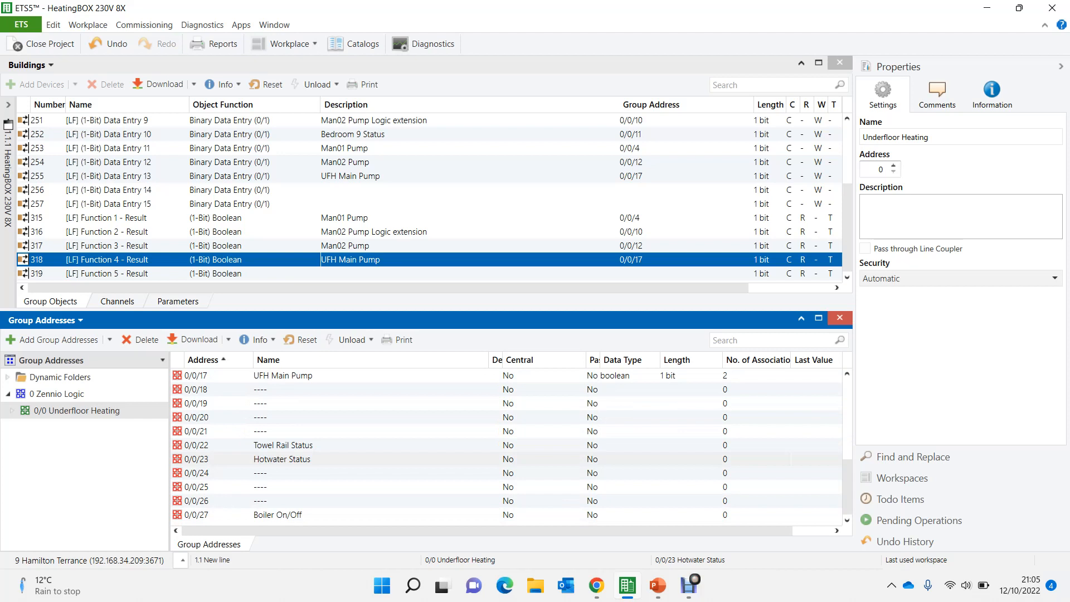
left_click_drag(283, 445, 357, 193)
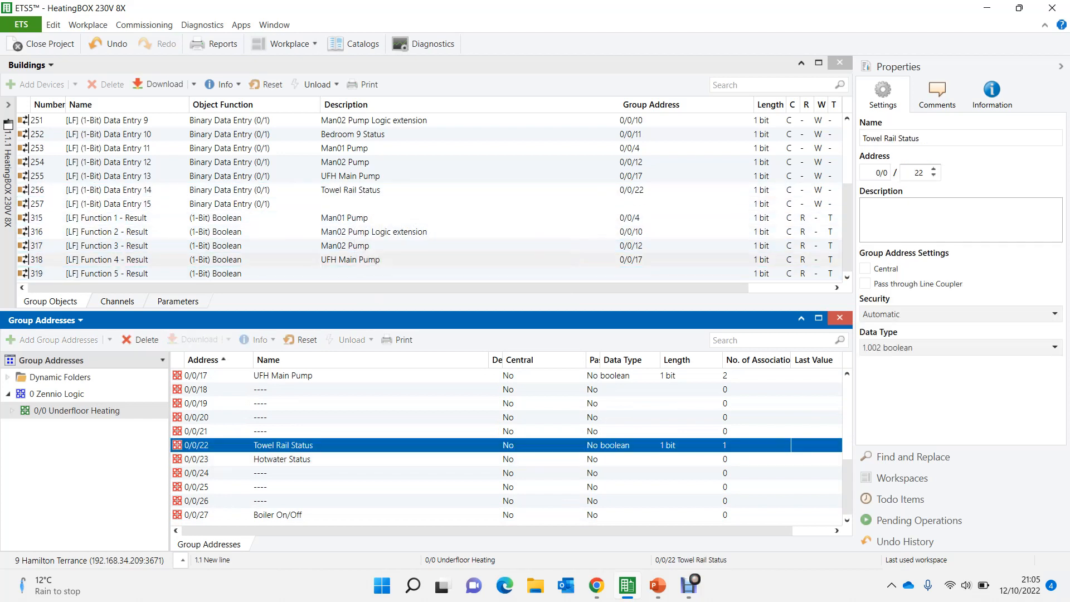
left_click_drag(282, 459, 364, 205)
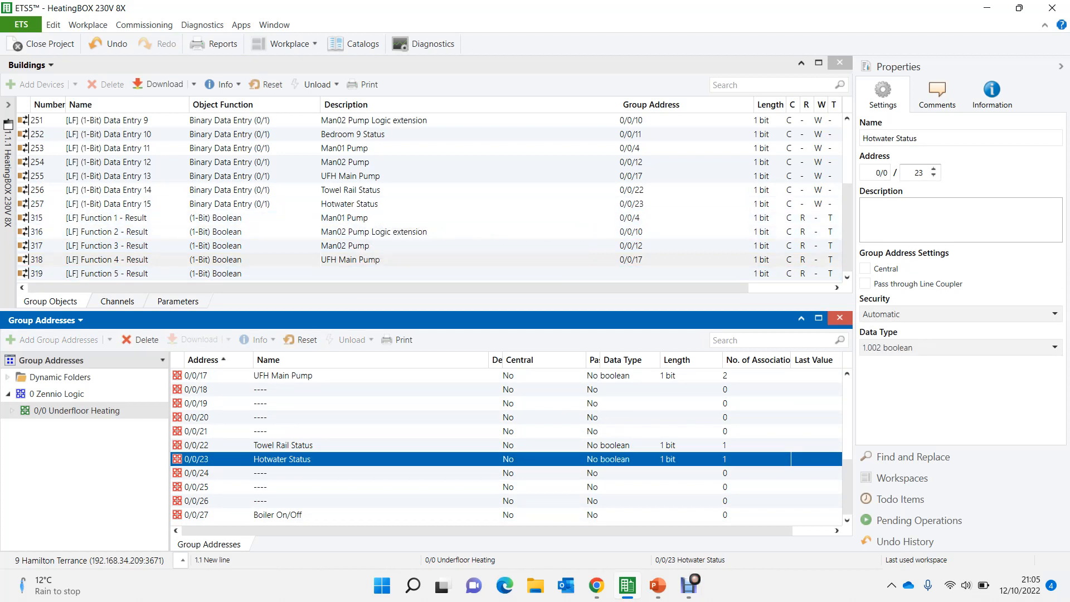
- Link the Function 5 result object to the Boiler On/Off group address 0/0/27
left_click(357, 273)
left_click_drag(357, 274, 326, 522)
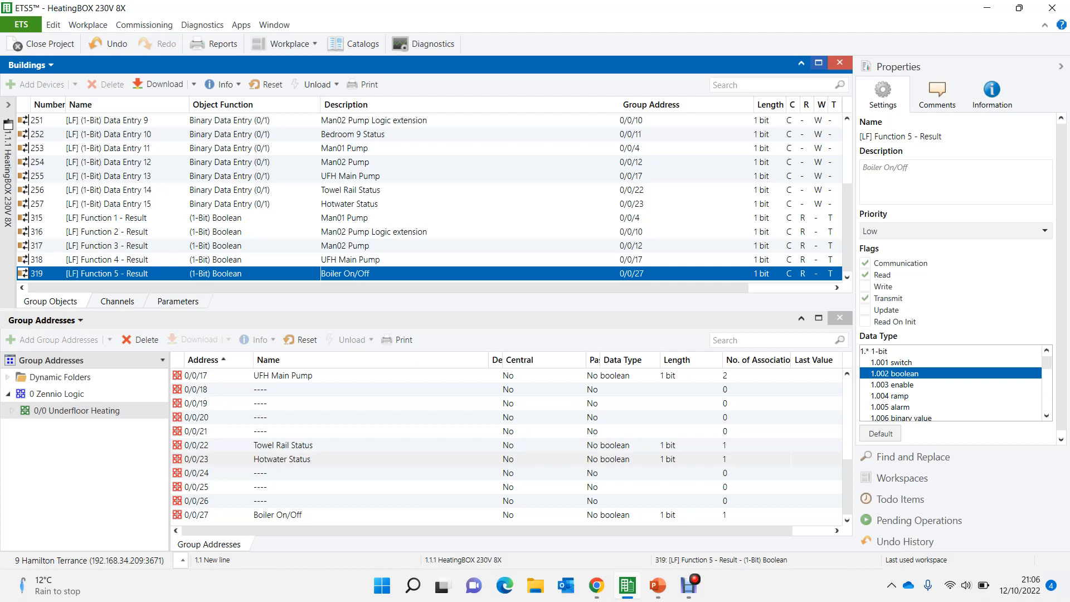
- Maximise the HeatingBOX group objects view, and switch to the Underfloor Heating Logic diagram in the PowerPoint slide show
left_click(819, 63)
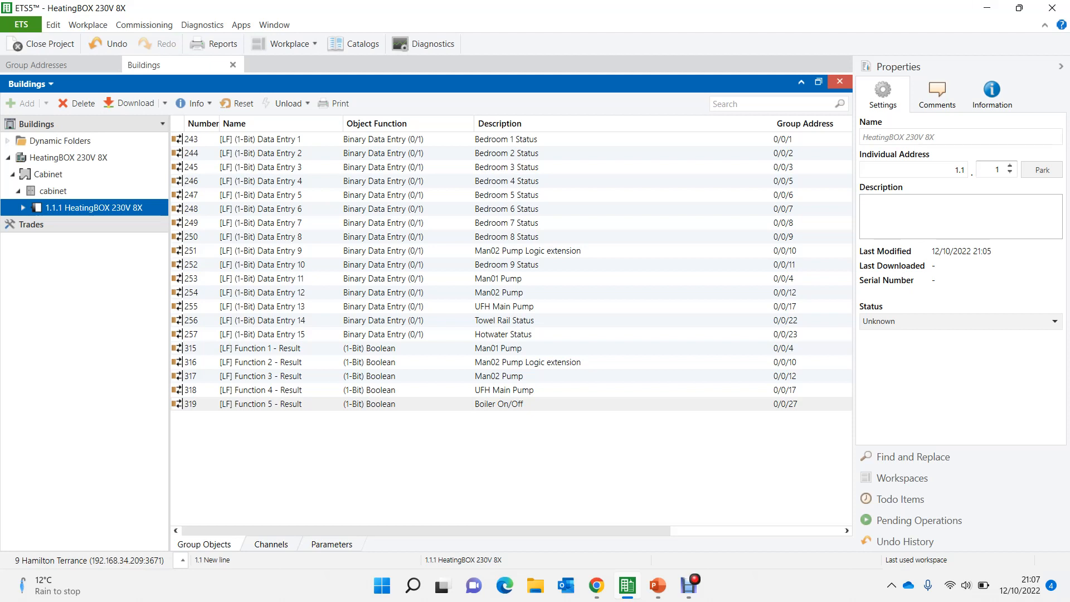
mouse_move(658, 585)
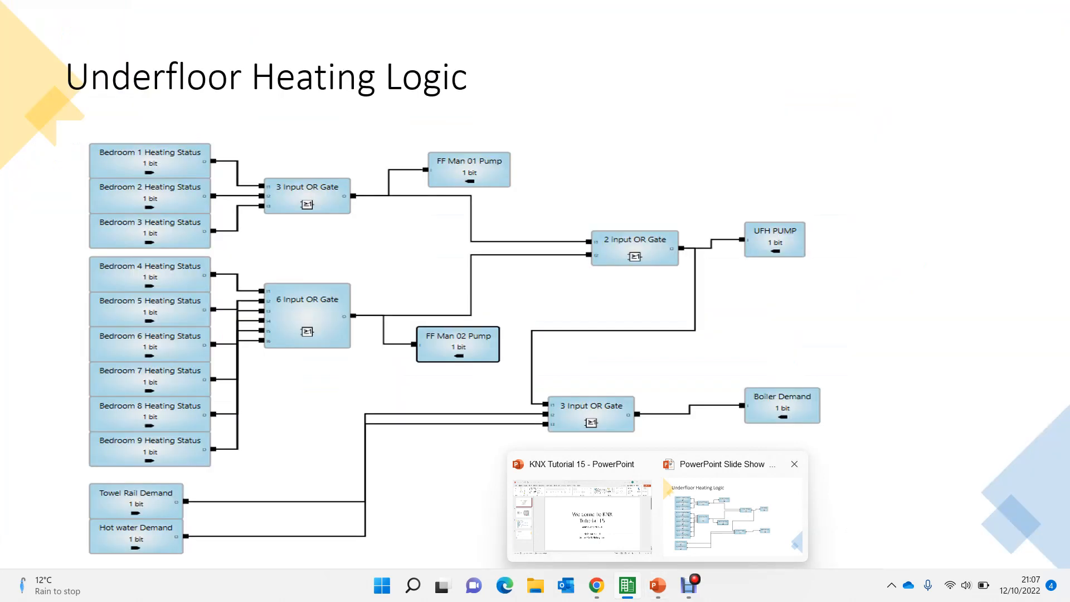
left_click(732, 518)
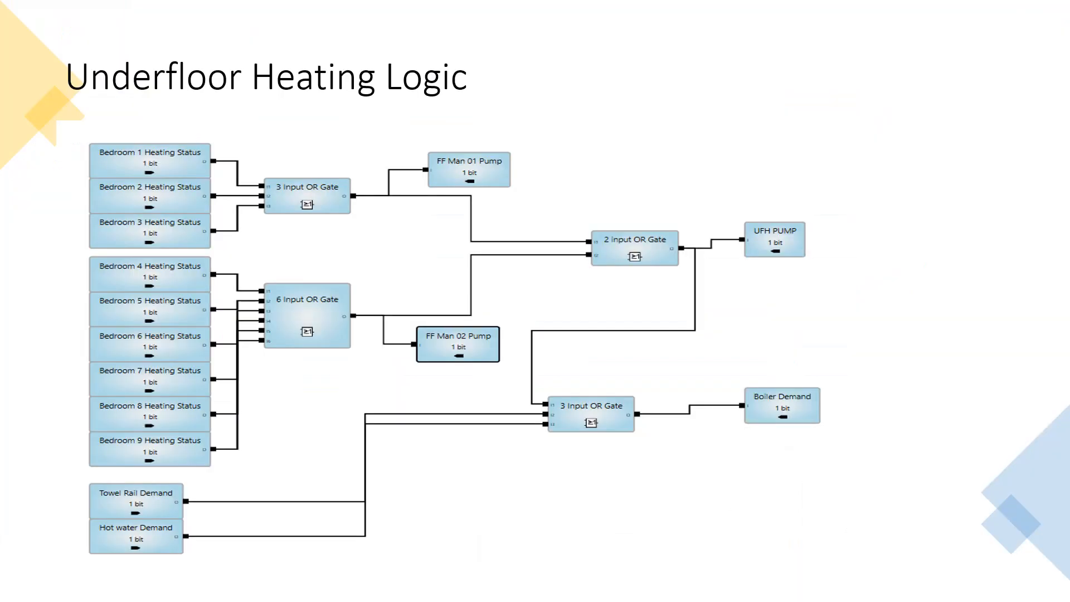